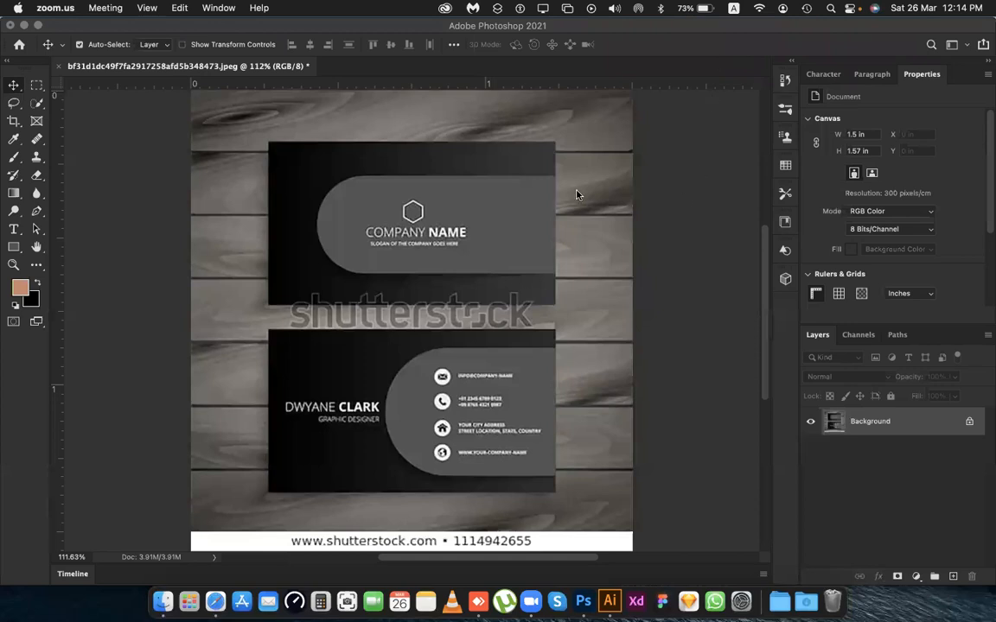
scroll(489, 215, down, 6)
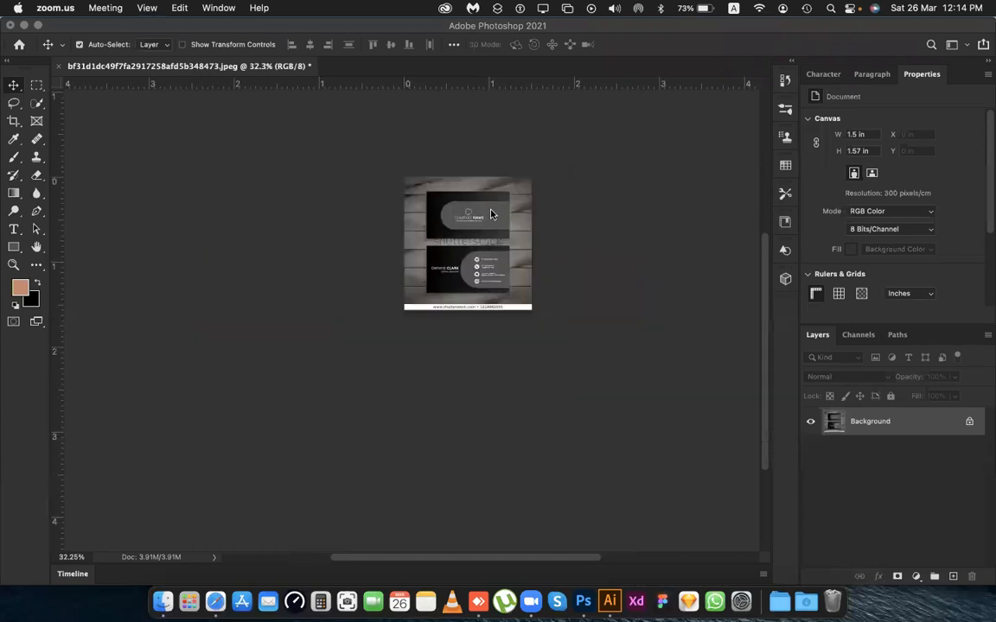
scroll(482, 238, up, 4)
scroll(192, 116, up, 1)
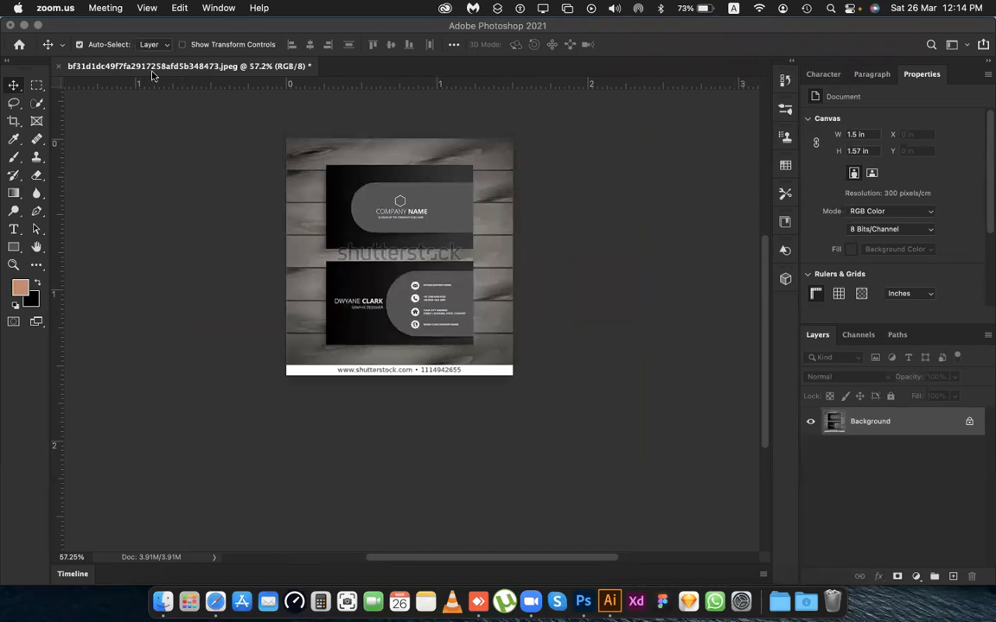
Start a new document with a width of 3.25 inches and a height of 1.75 inches.
click(188, 177)
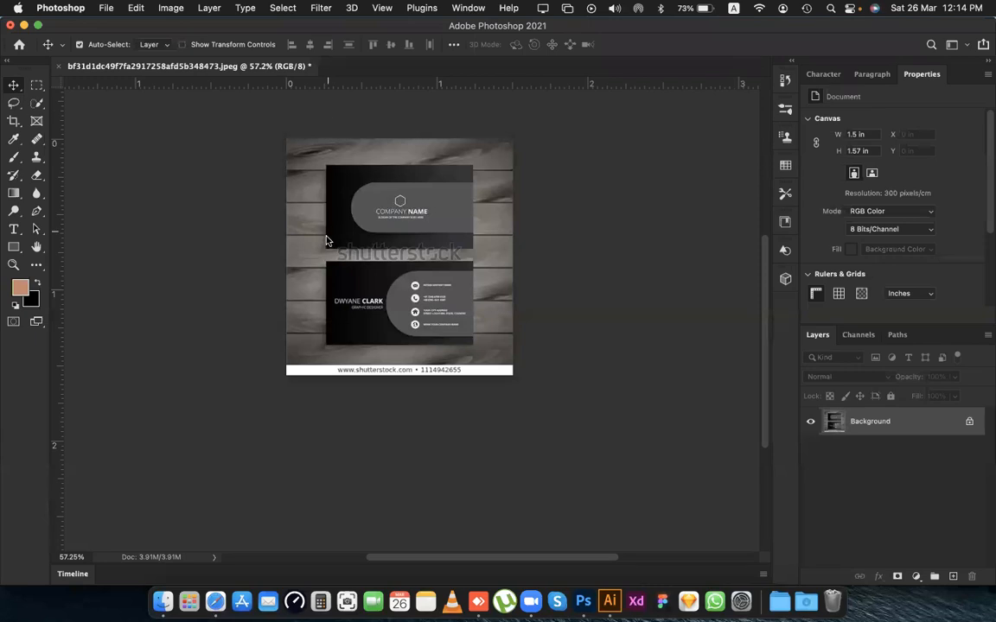
click(101, 8)
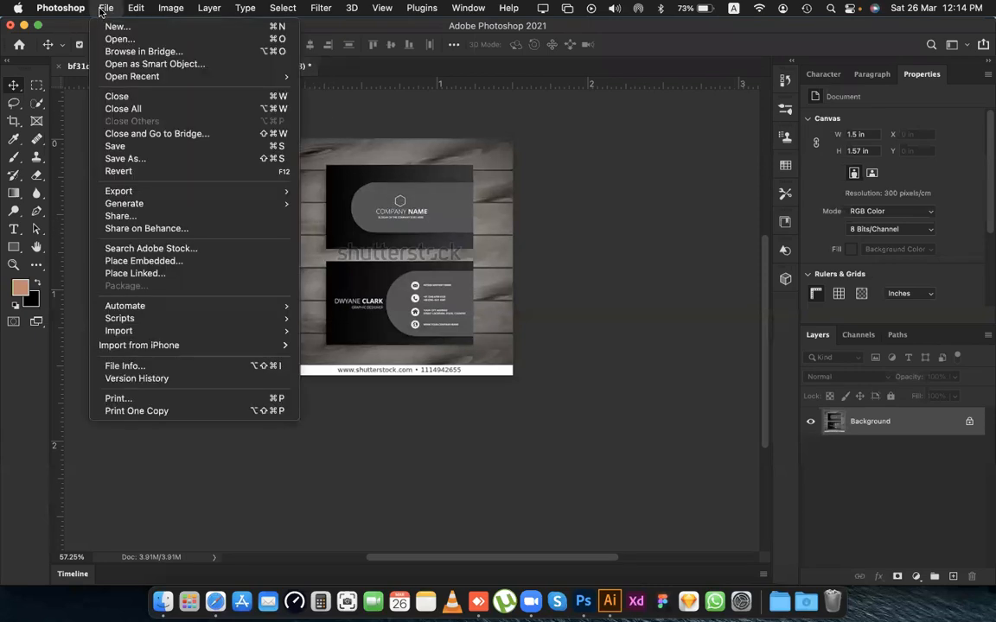
click(112, 26)
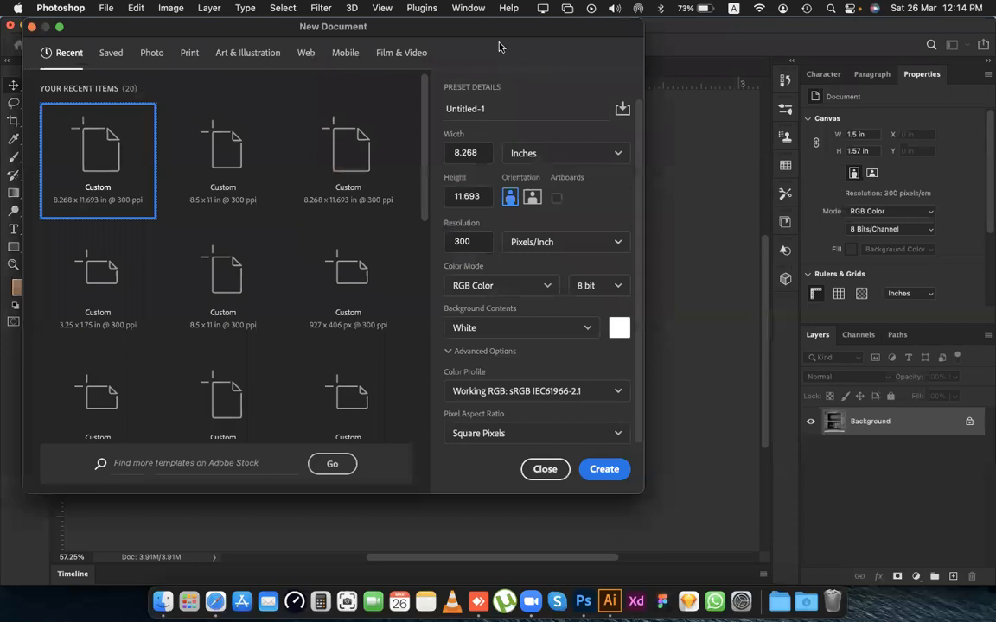
drag(418, 27, 494, 32)
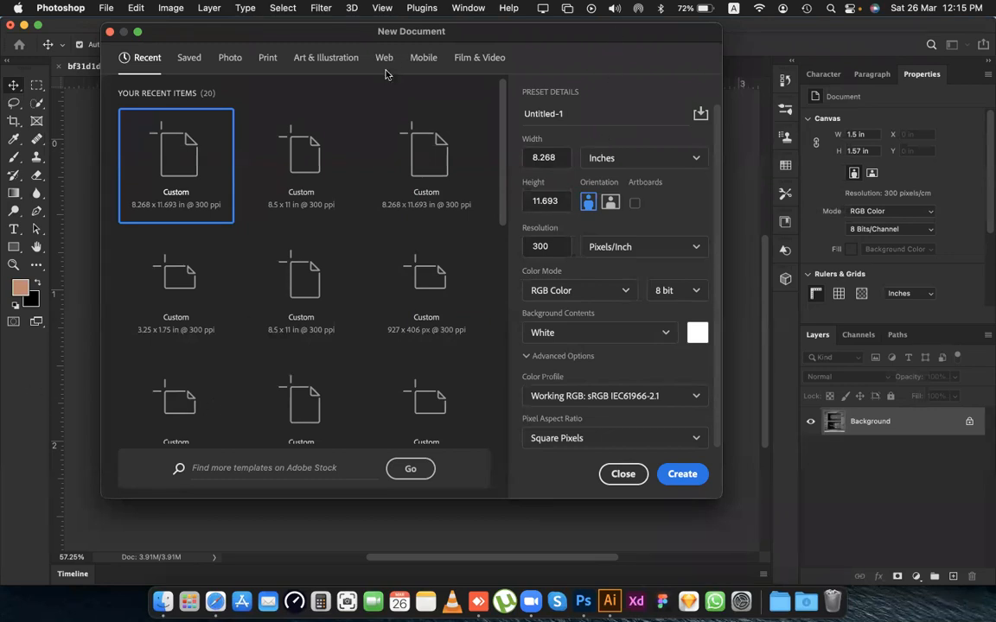
click(553, 159)
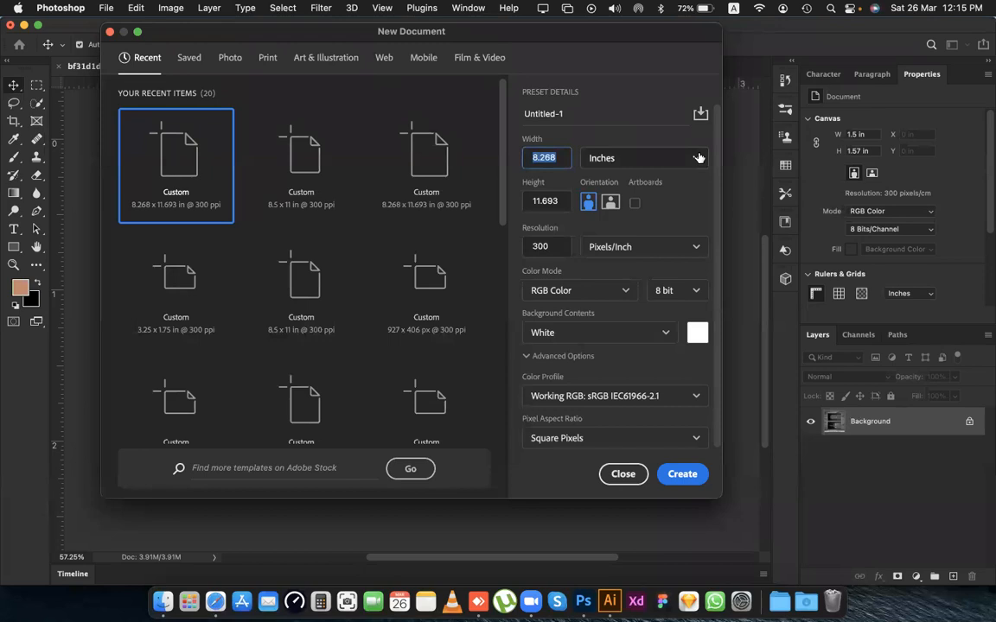
text(3.25)
key(Tab)
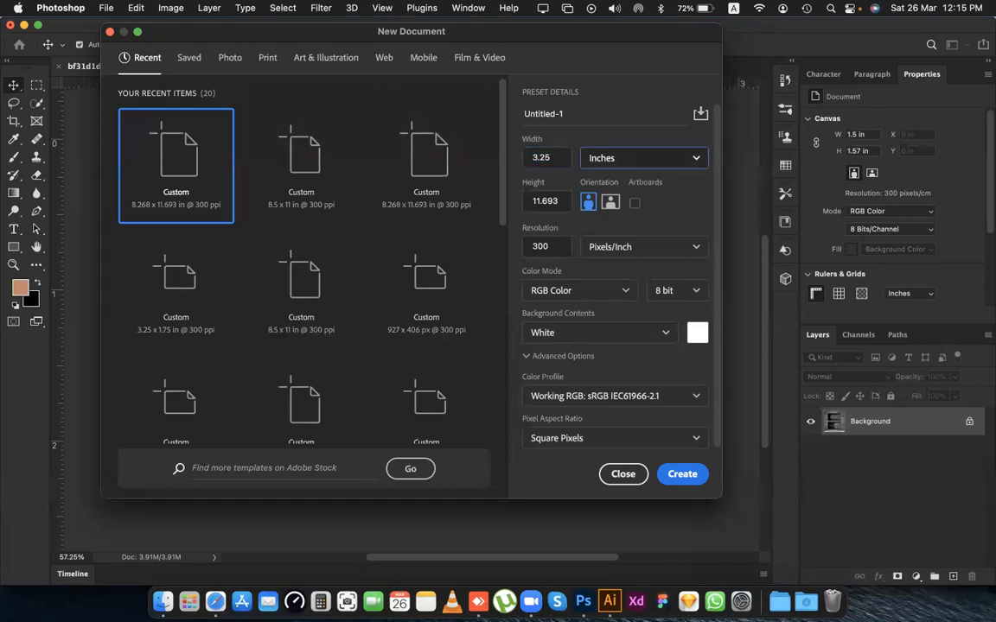
text(1.1)
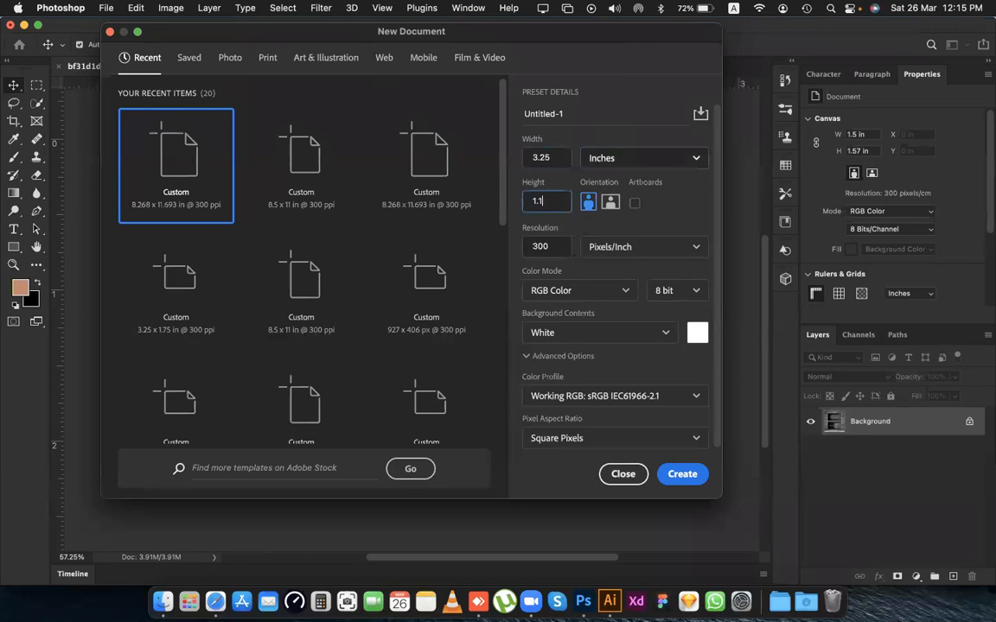
key(BackSpace)
text(75)
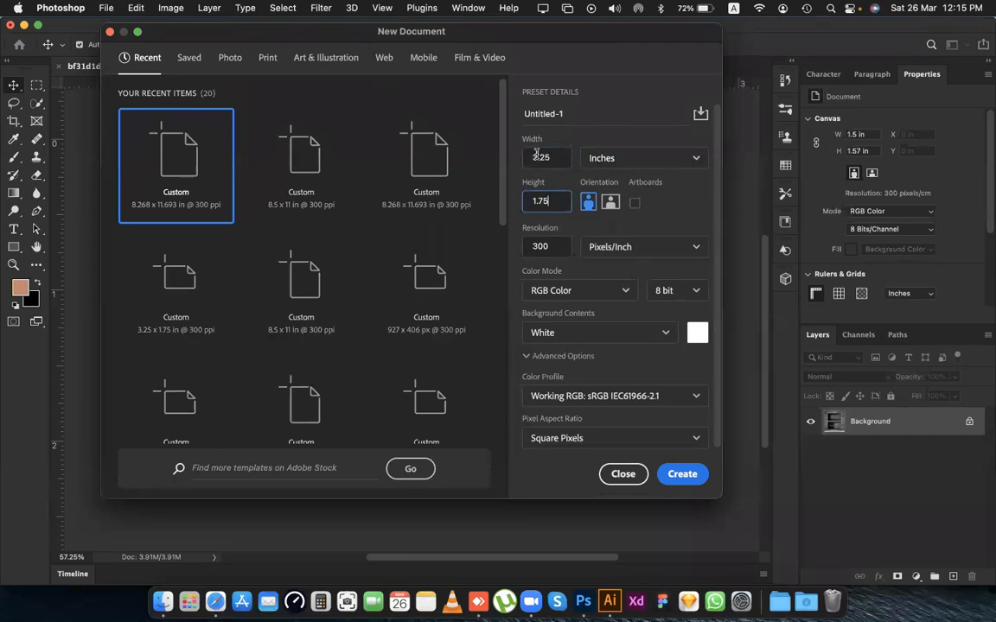
Set the new document's color mode to CMYK Color and create it.
drag(541, 31, 582, 73)
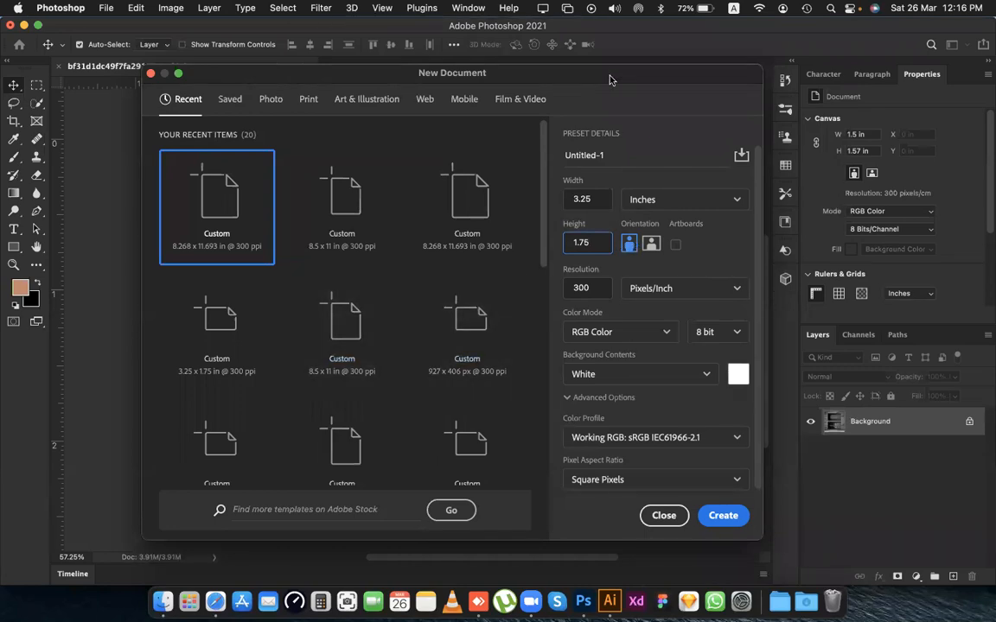
drag(609, 80, 589, 74)
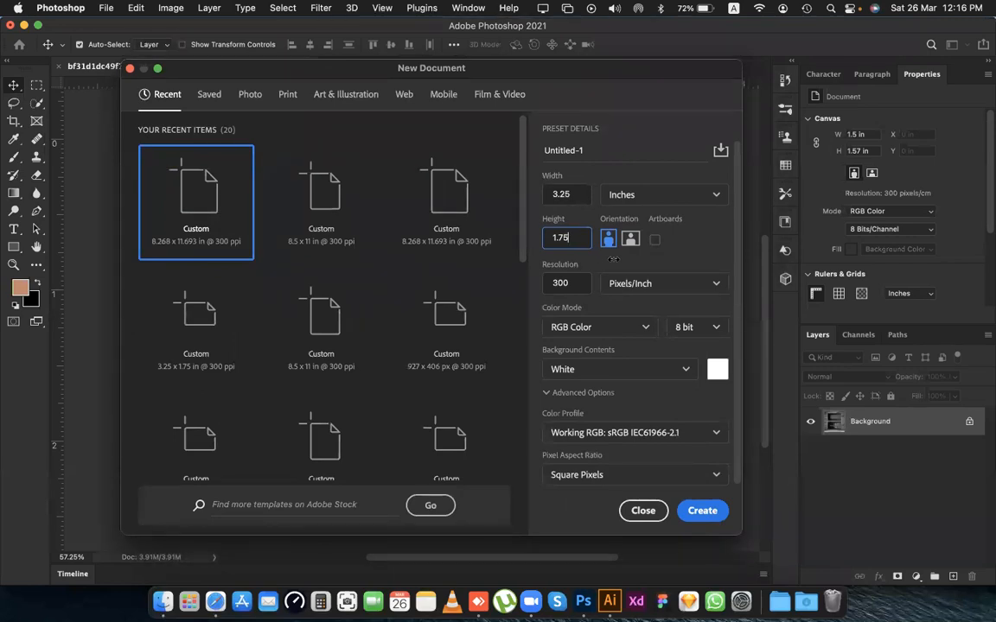
click(595, 326)
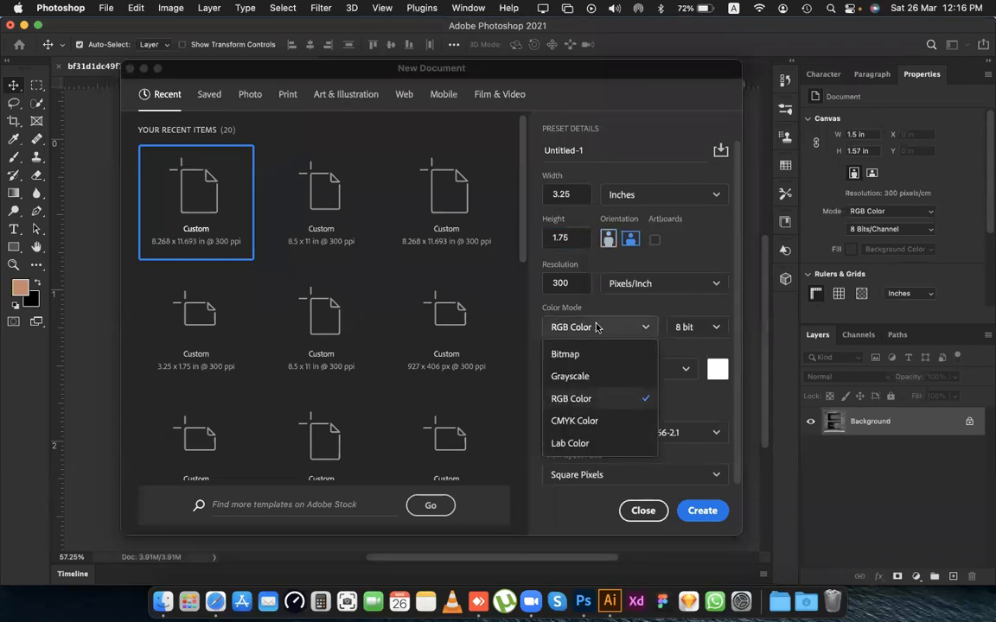
click(591, 426)
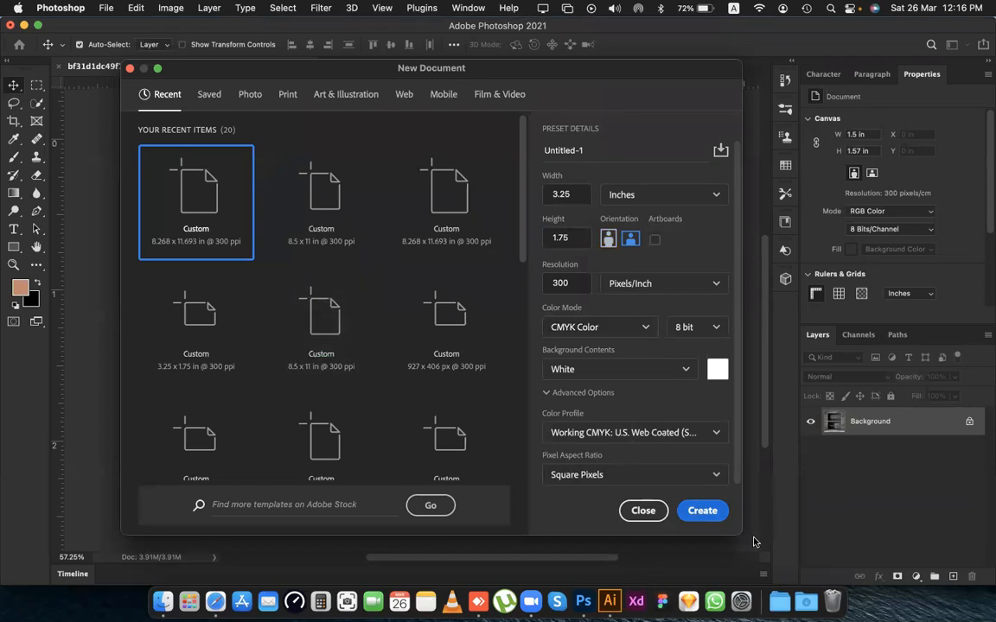
key(Return)
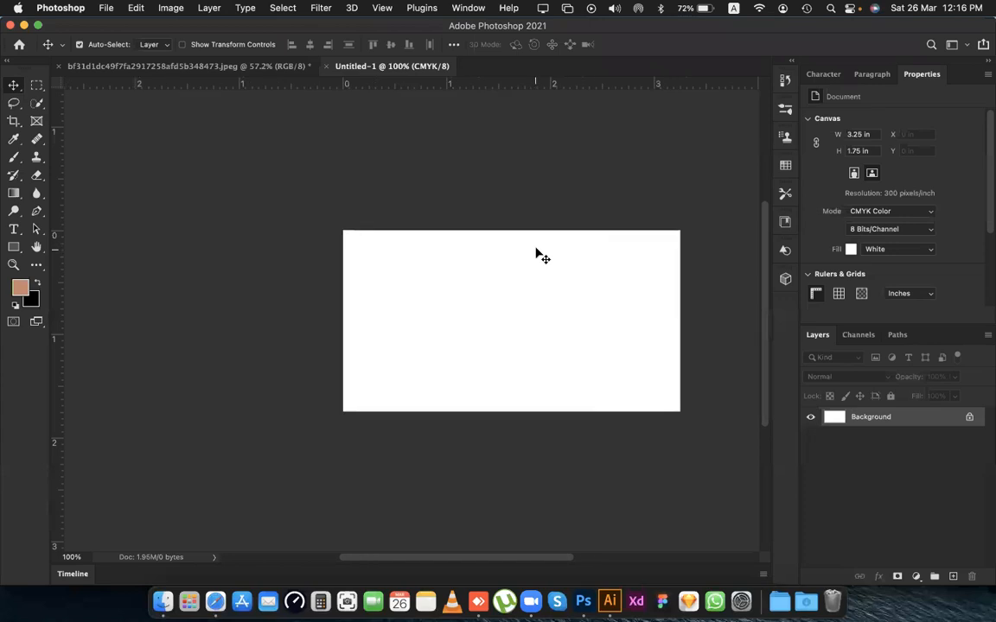
Hide the rulers and show them again.
scroll(531, 263, right, 3)
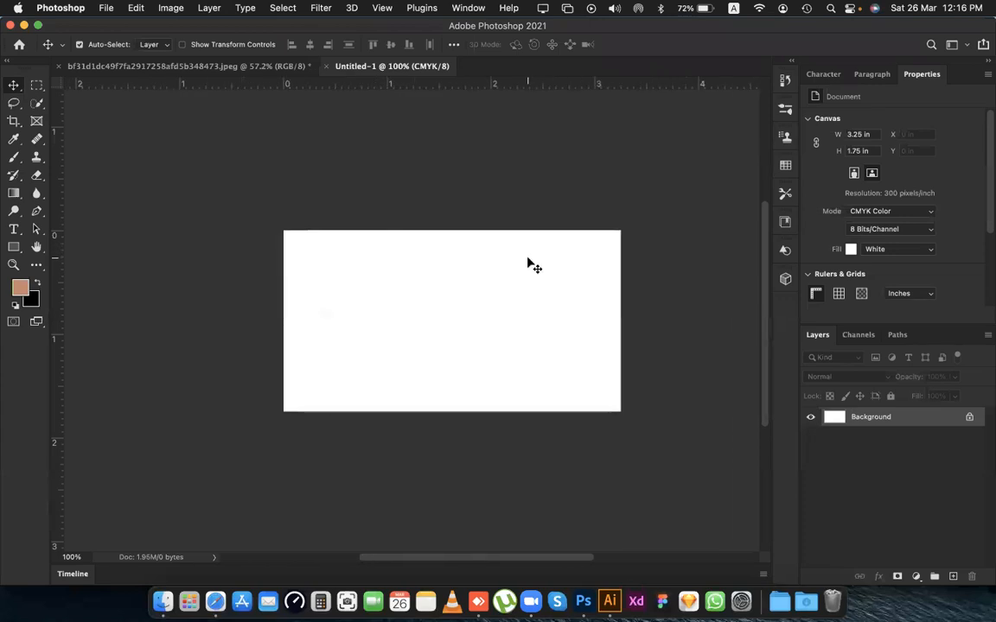
scroll(500, 251, left, 2)
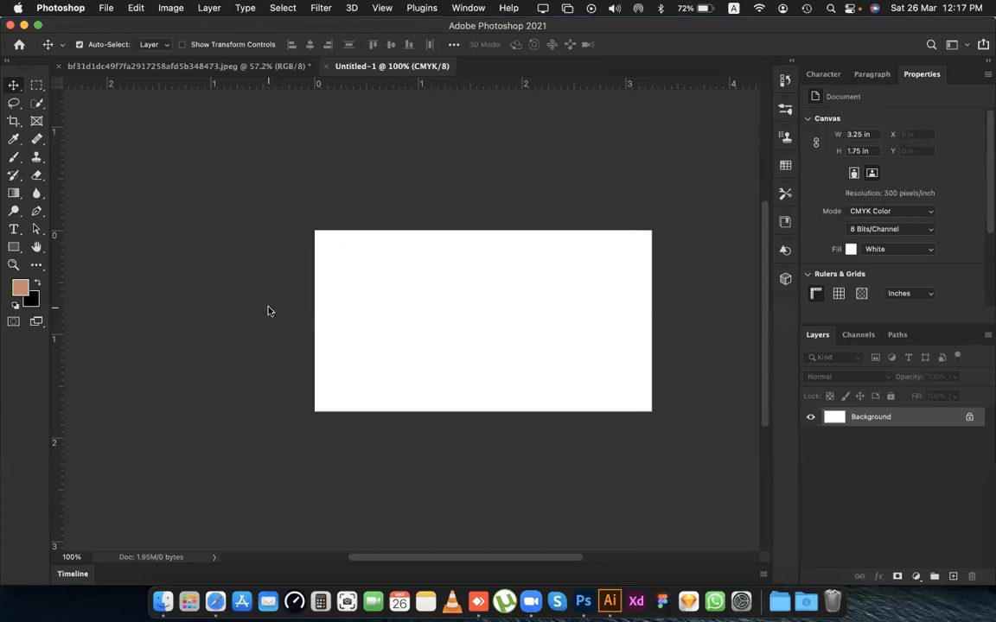
key(super)
key(super+r)
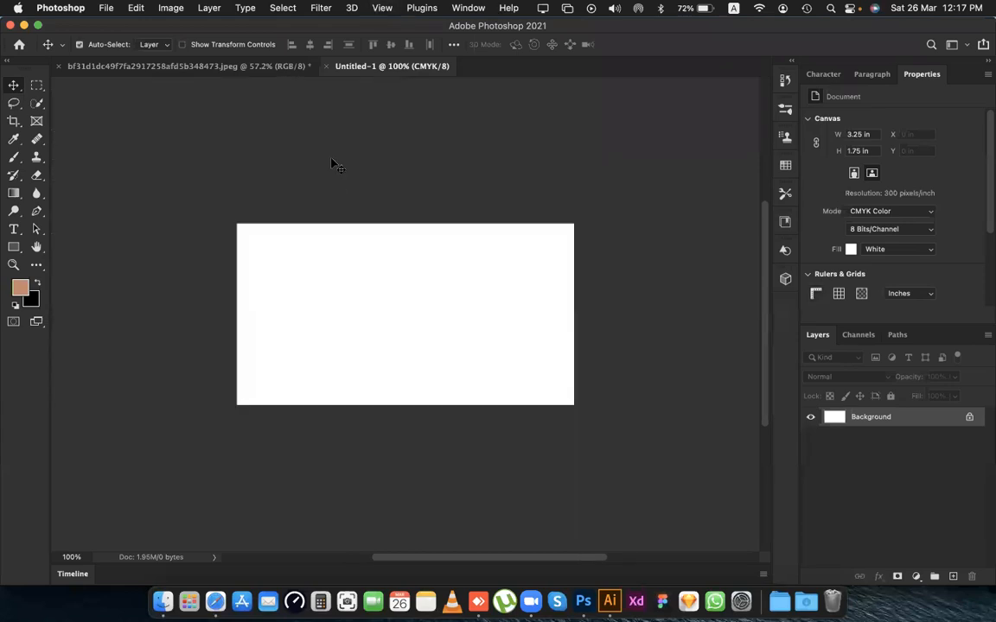
scroll(338, 154, left, 4)
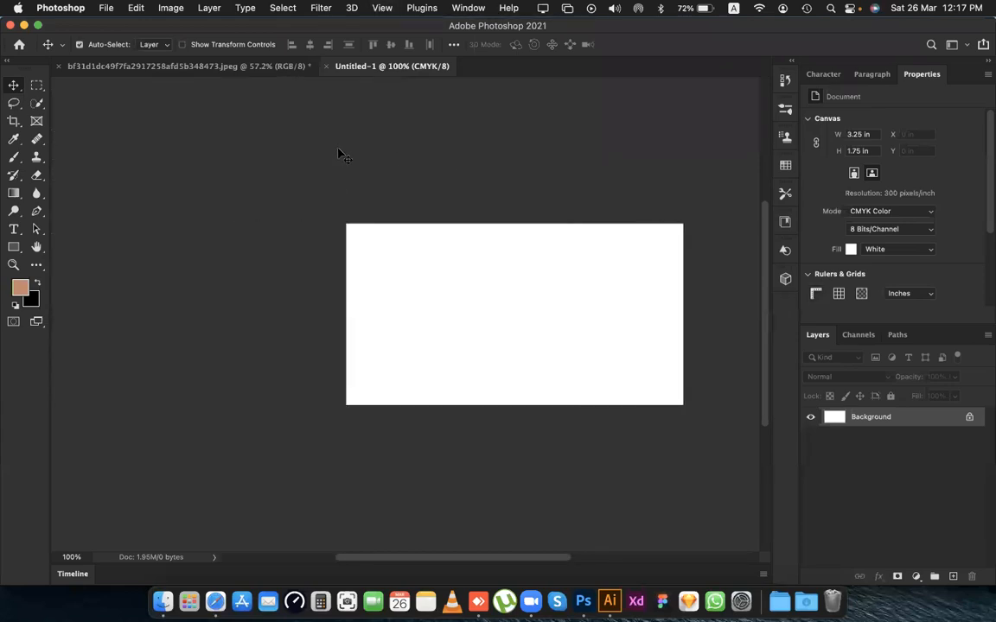
key(super+r)
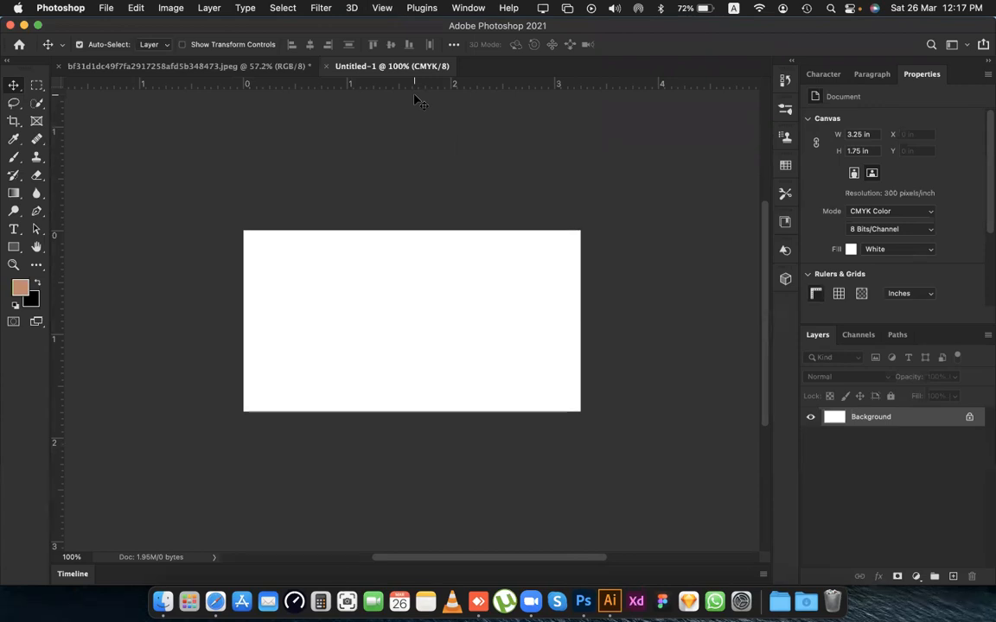
Place two horizontal and two vertical guides along the four edges of the white canvas.
scroll(421, 165, left, 3)
scroll(421, 165, left, 3)
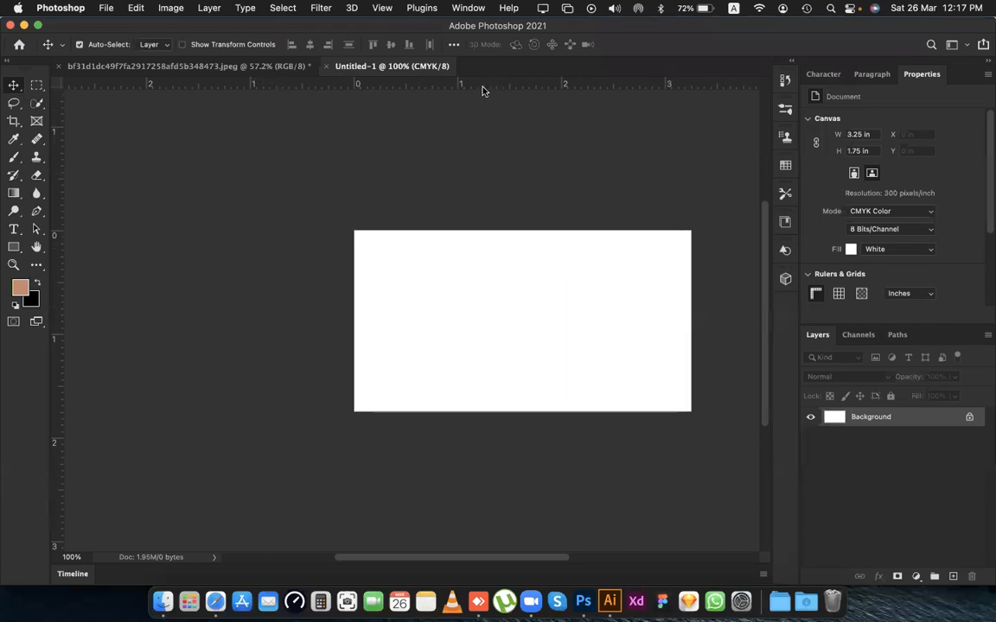
drag(483, 87, 484, 229)
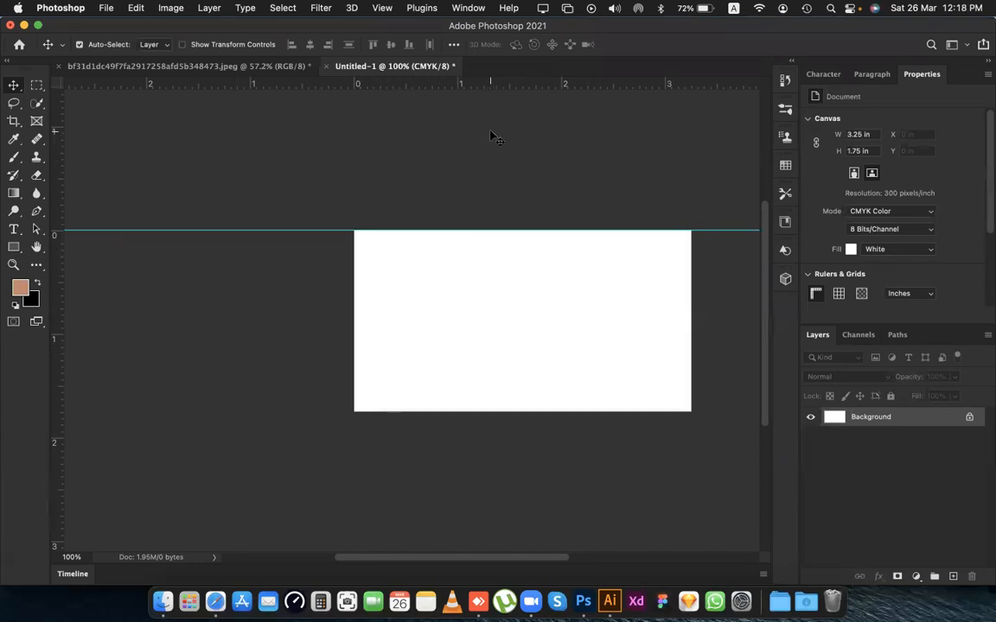
scroll(469, 138, right, 3)
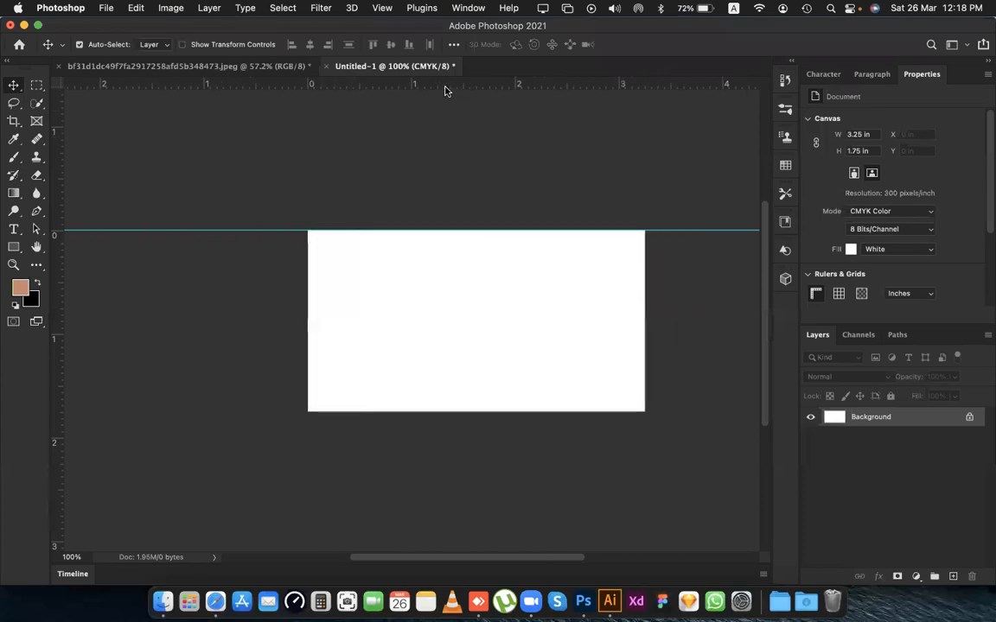
drag(439, 84, 440, 411)
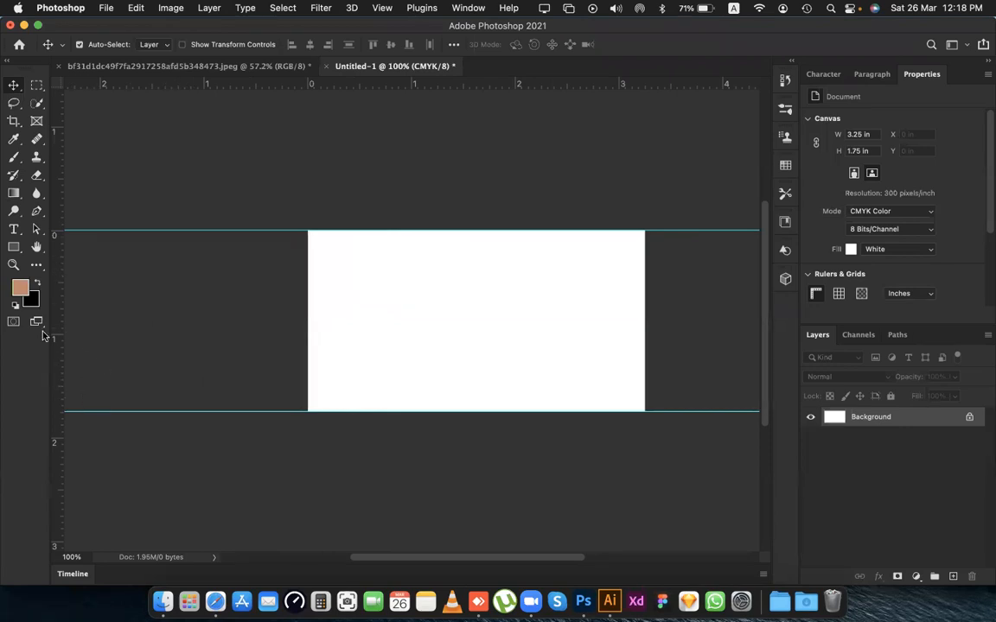
drag(56, 332, 306, 328)
drag(57, 296, 644, 350)
Enlarge the canvas relative to its current size by 0.25 inches in width and 0.25 inches in height.
scroll(338, 342, right, 5)
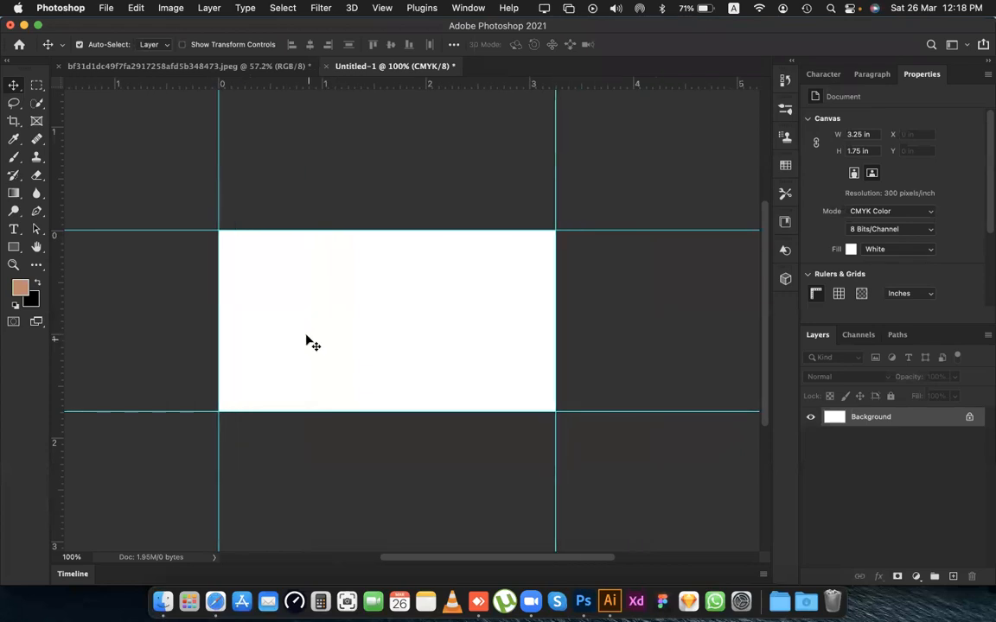
scroll(403, 322, left, 3)
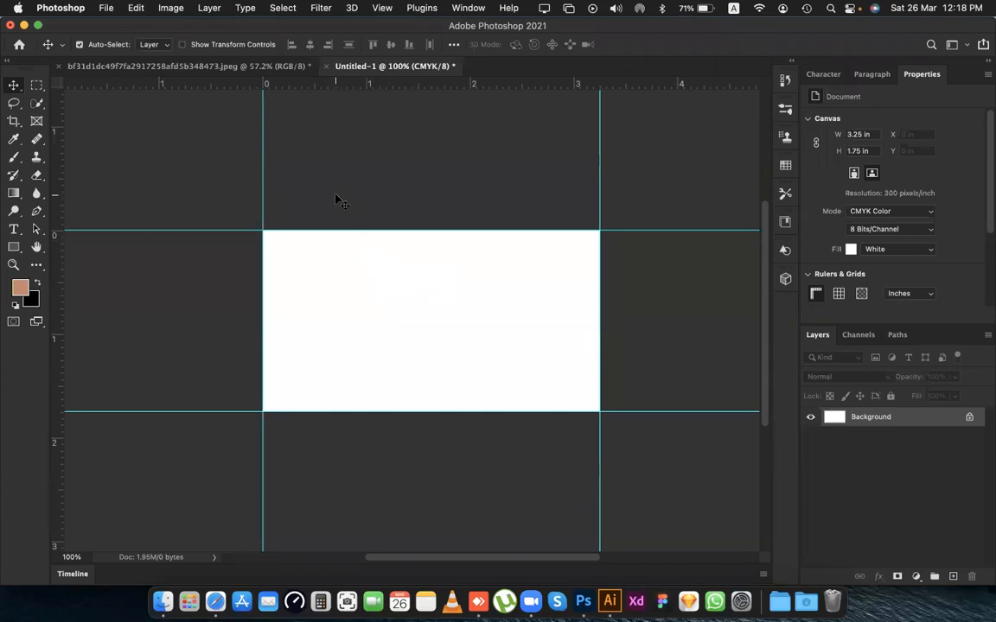
click(169, 9)
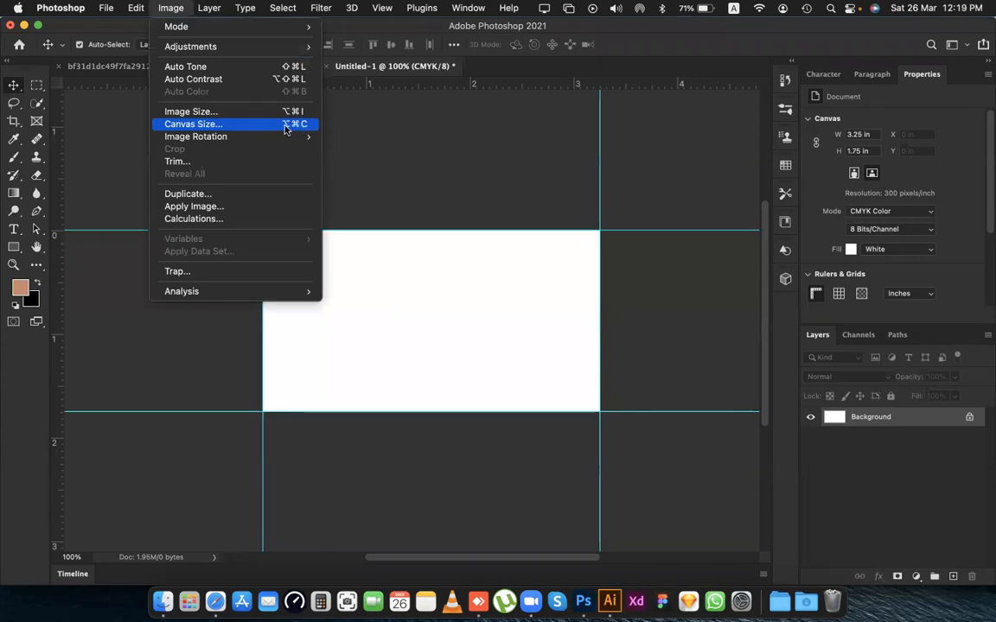
click(300, 127)
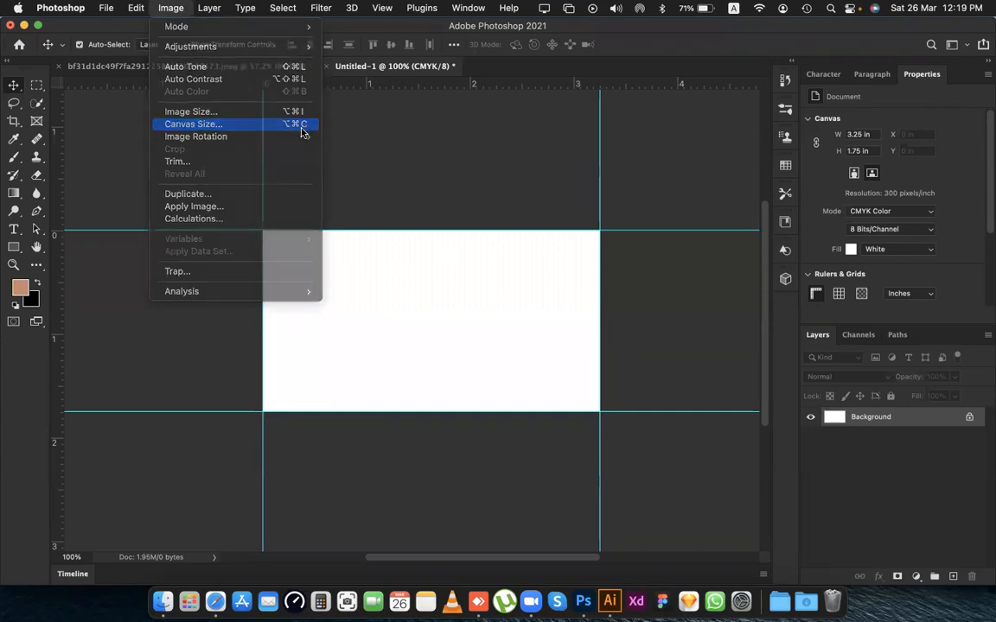
drag(324, 96, 583, 47)
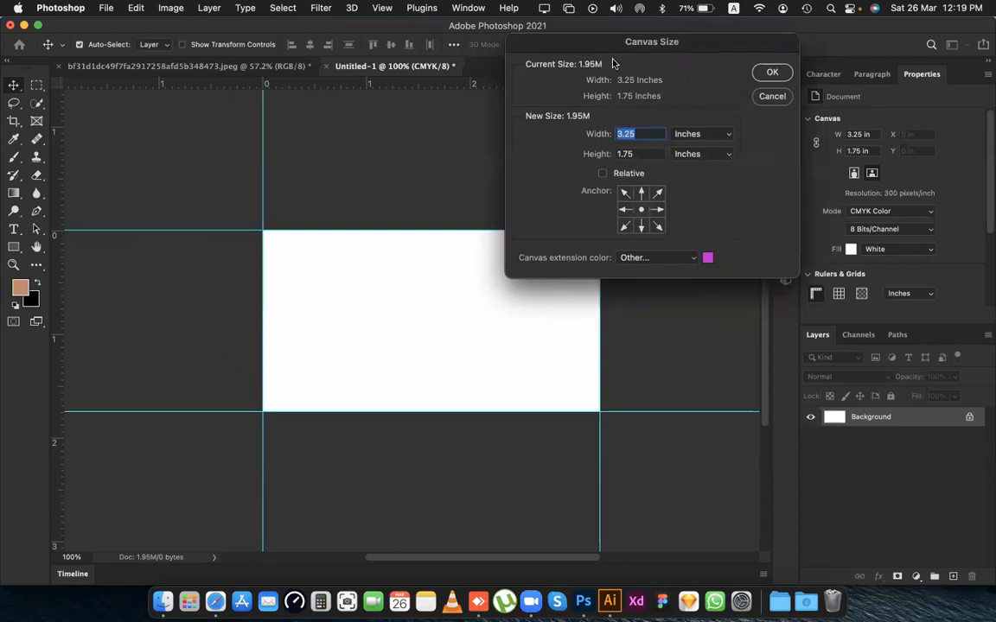
drag(651, 48, 627, 60)
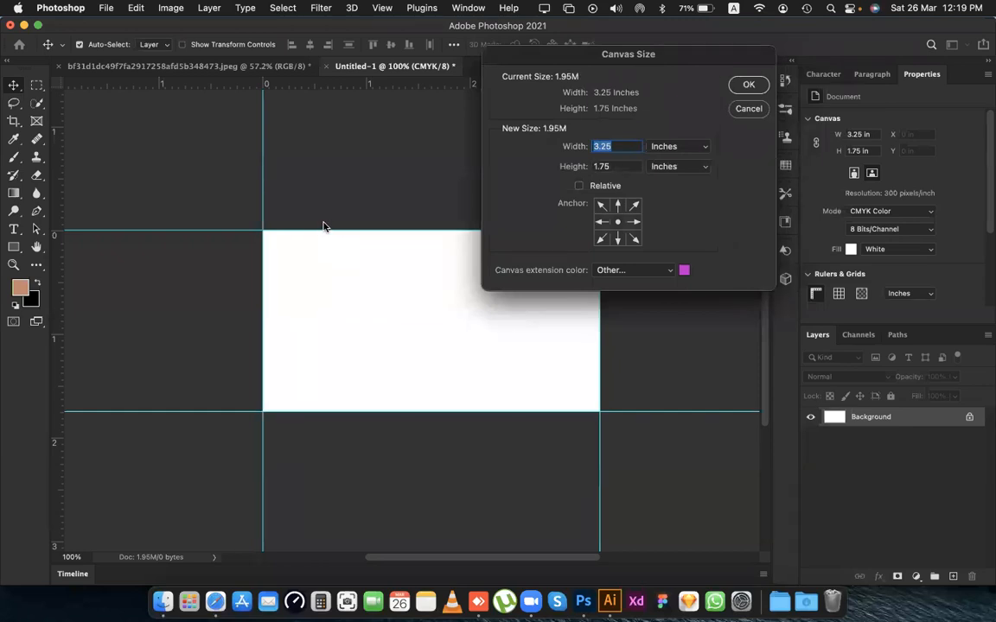
click(578, 186)
click(578, 185)
click(578, 185)
text(0.25)
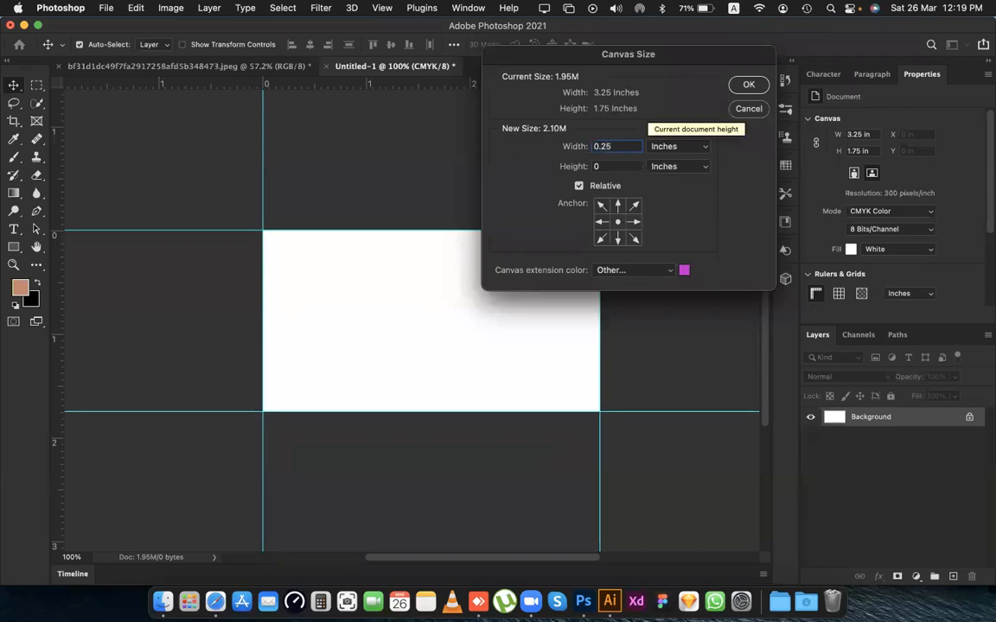
key(Tab)
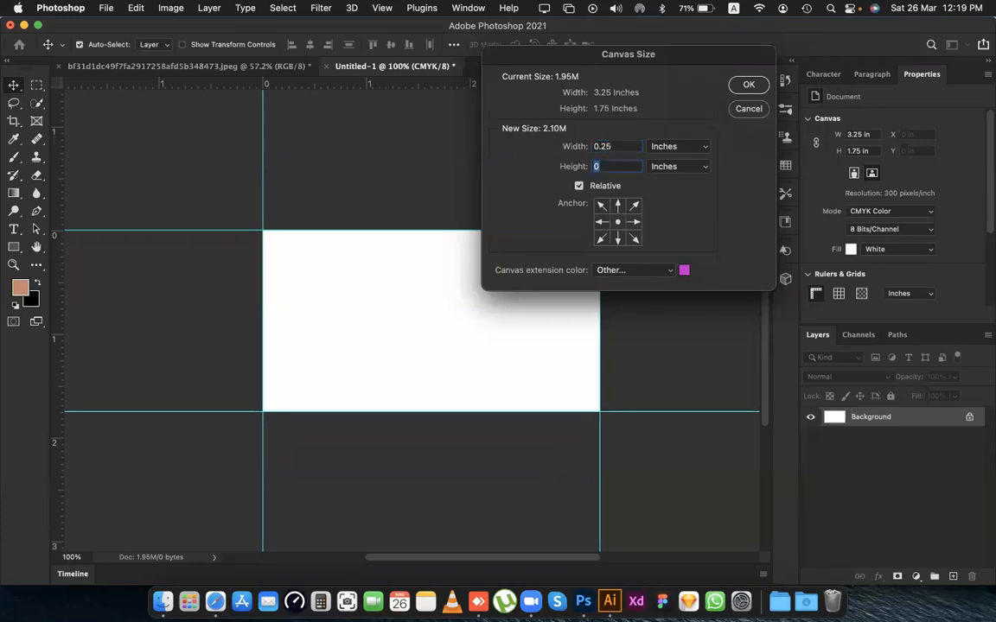
text(0.25)
click(750, 85)
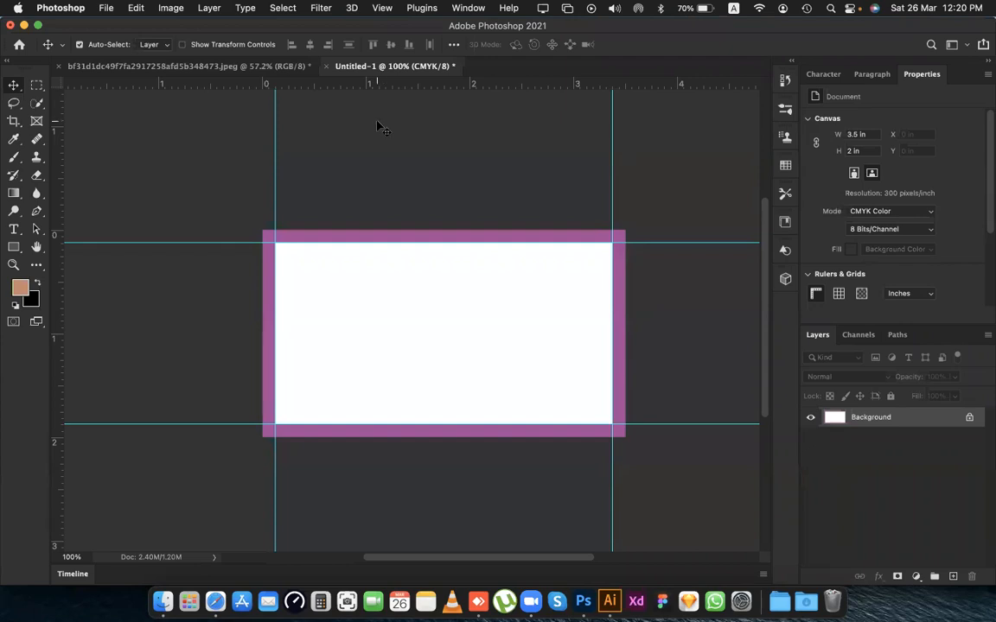
Place guides along the four outer edges of the purple border around the card.
drag(383, 86, 383, 226)
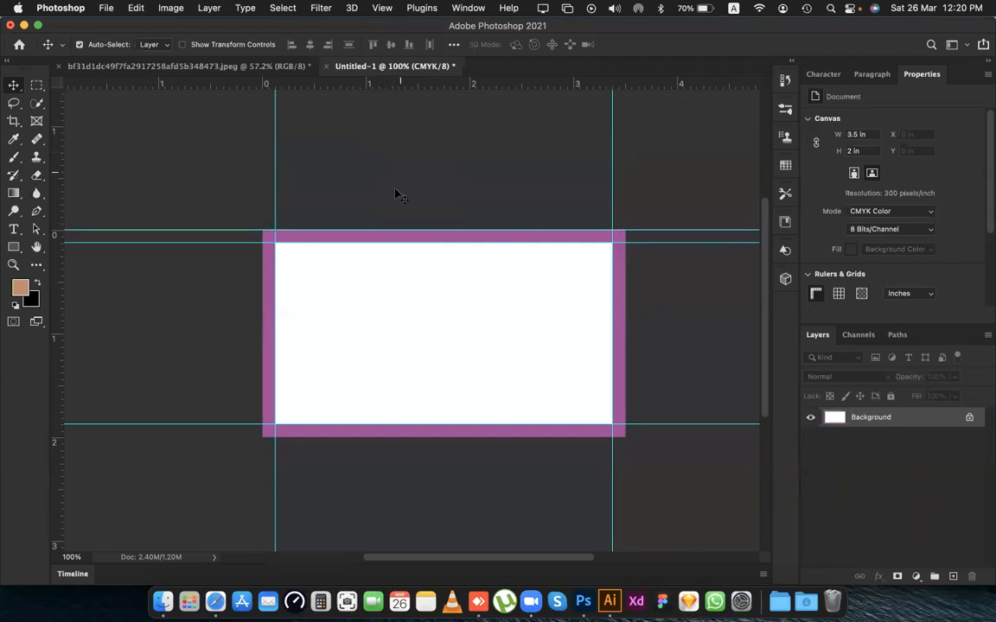
drag(402, 90, 395, 437)
drag(56, 176, 263, 173)
drag(56, 161, 624, 264)
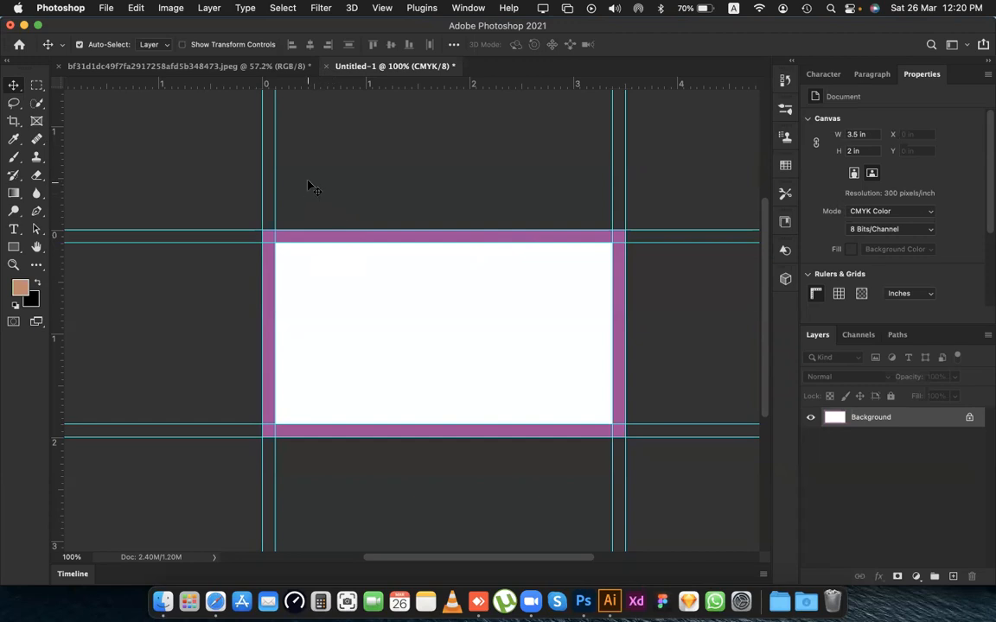
Enlarge the canvas relative to its current size by 0.25 inches in width and height, with a blue extension color.
click(171, 7)
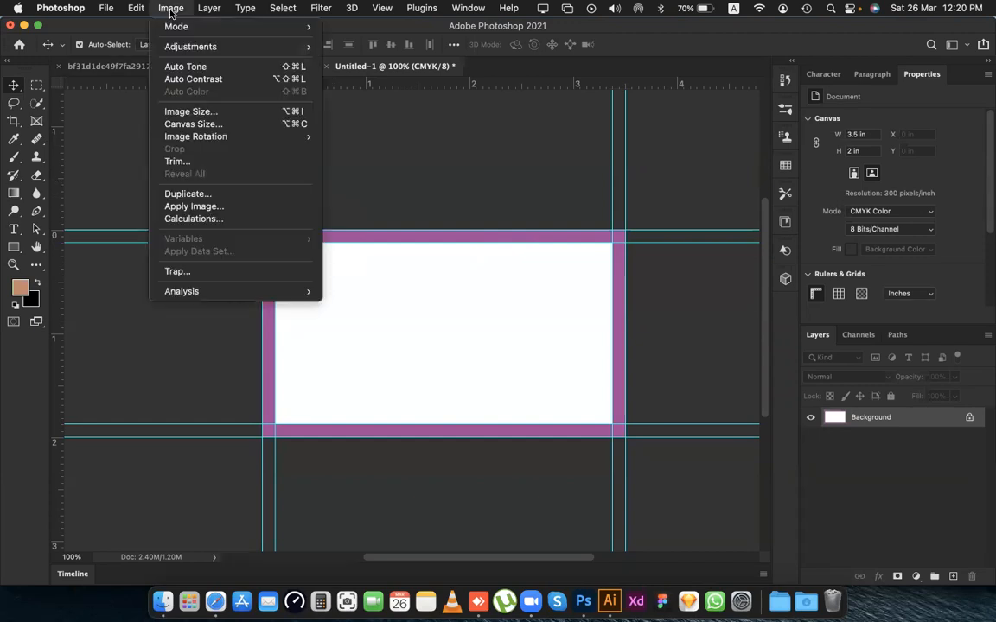
click(173, 122)
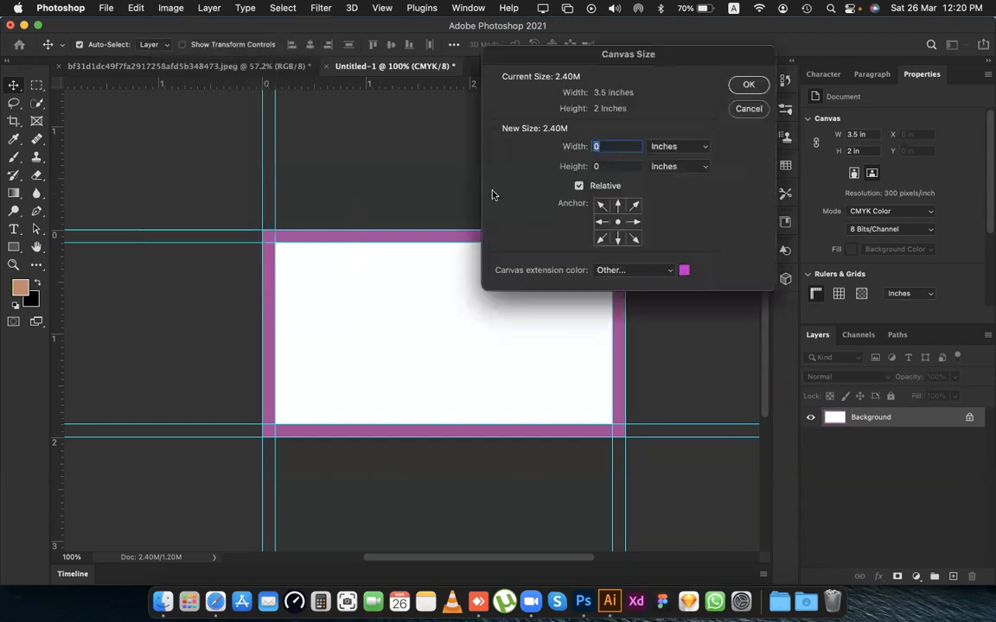
click(684, 272)
mouse_move(758, 125)
mouse_down()
mouse_move(759, 109)
mouse_move(729, 139)
mouse_move(750, 66)
mouse_move(847, 69)
mouse_up()
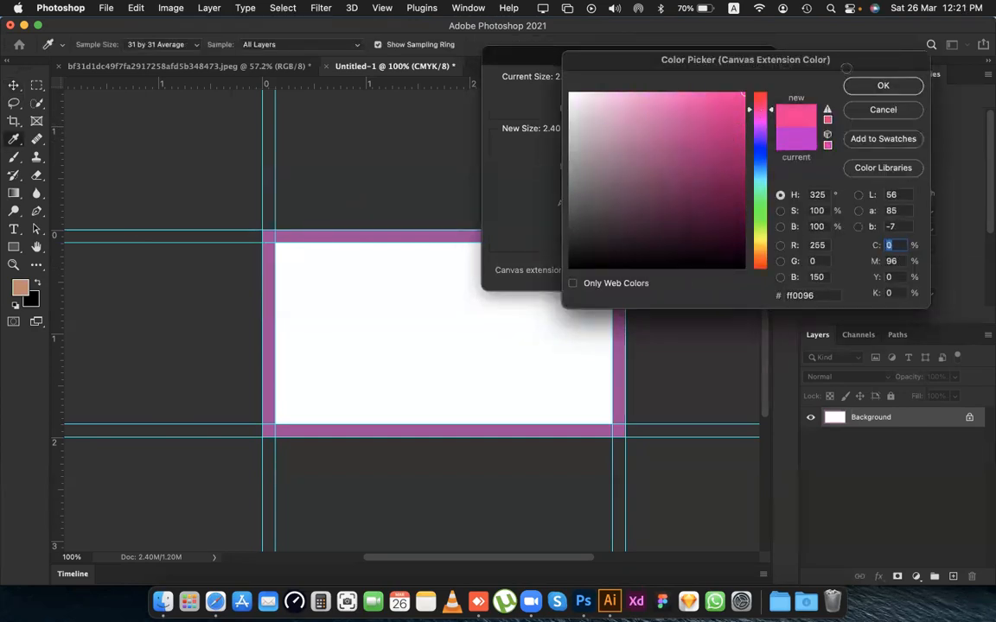
click(756, 167)
click(880, 86)
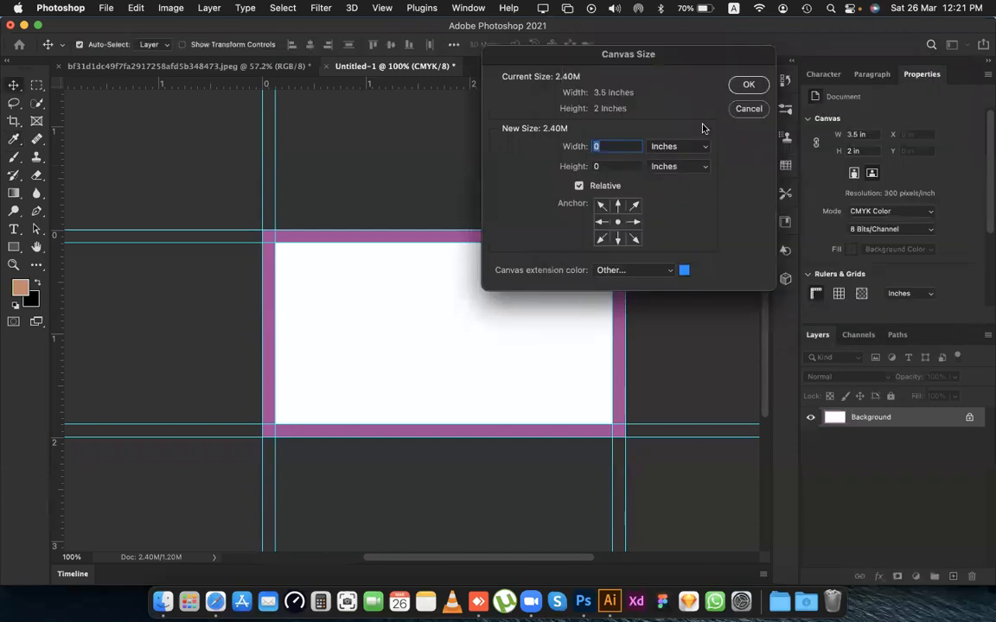
text(.25)
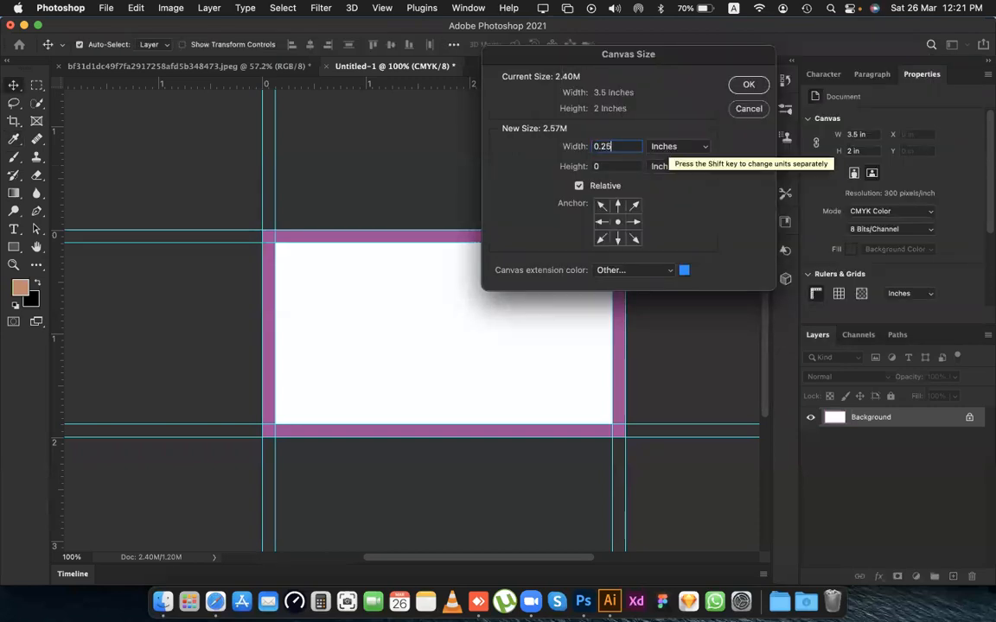
key(Tab)
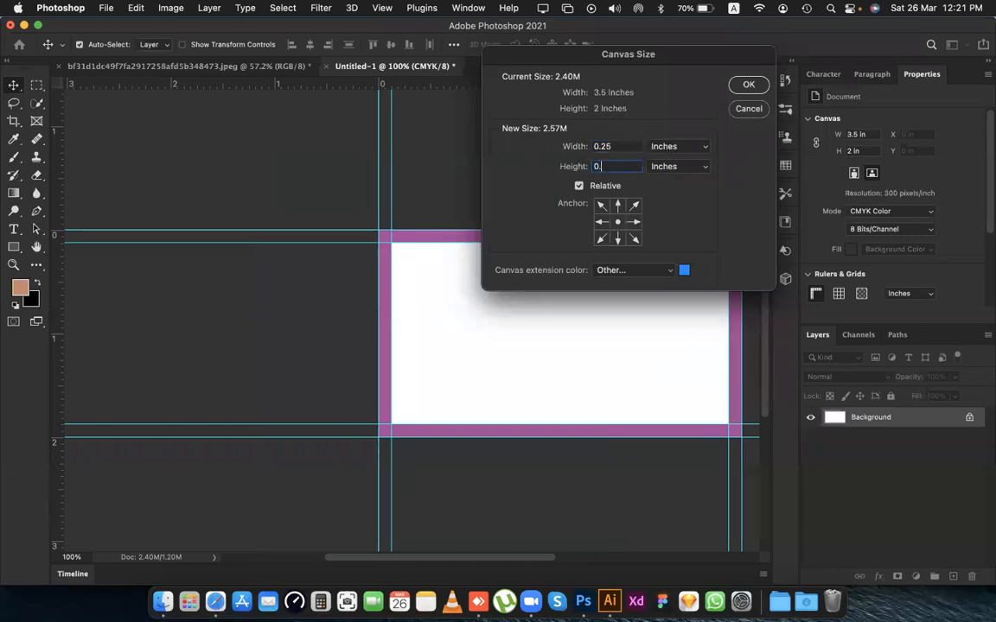
text(0.25)
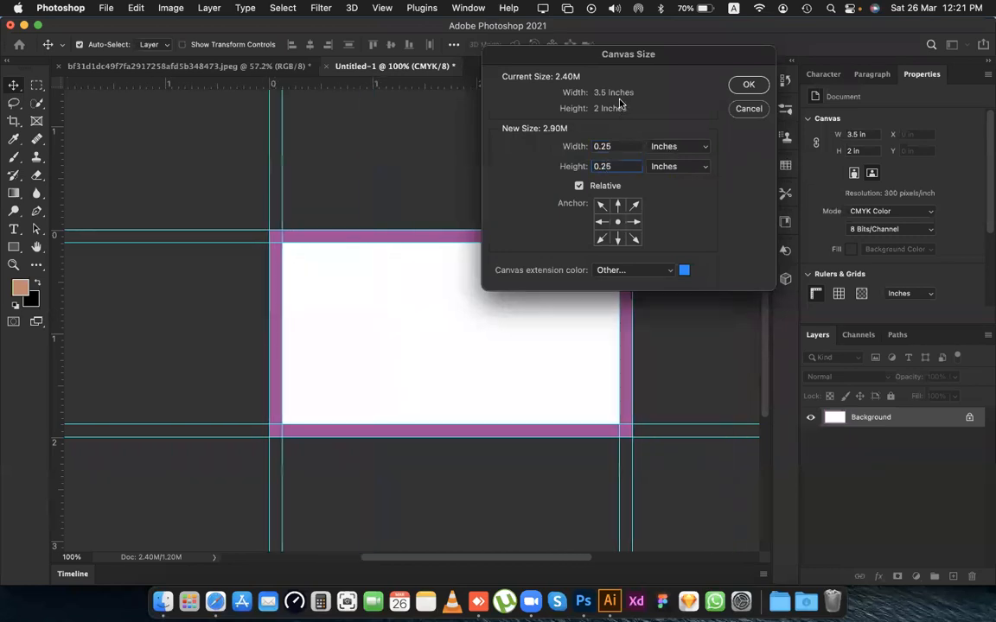
click(749, 87)
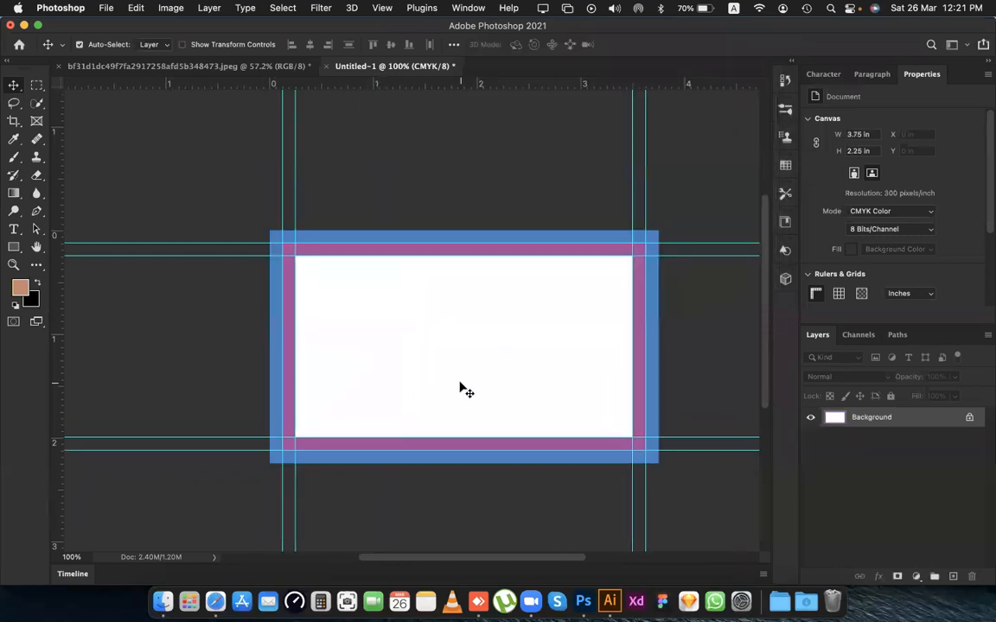
Place two horizontal and two vertical guides along the four outer edges of the blue border.
scroll(339, 263, right, 3)
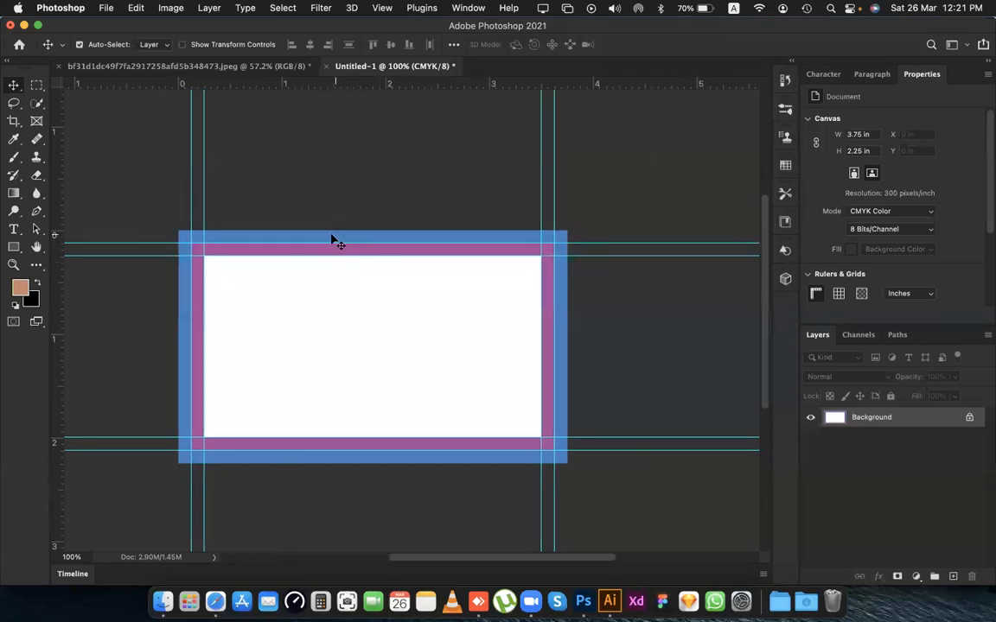
drag(336, 83, 326, 218)
drag(327, 83, 310, 464)
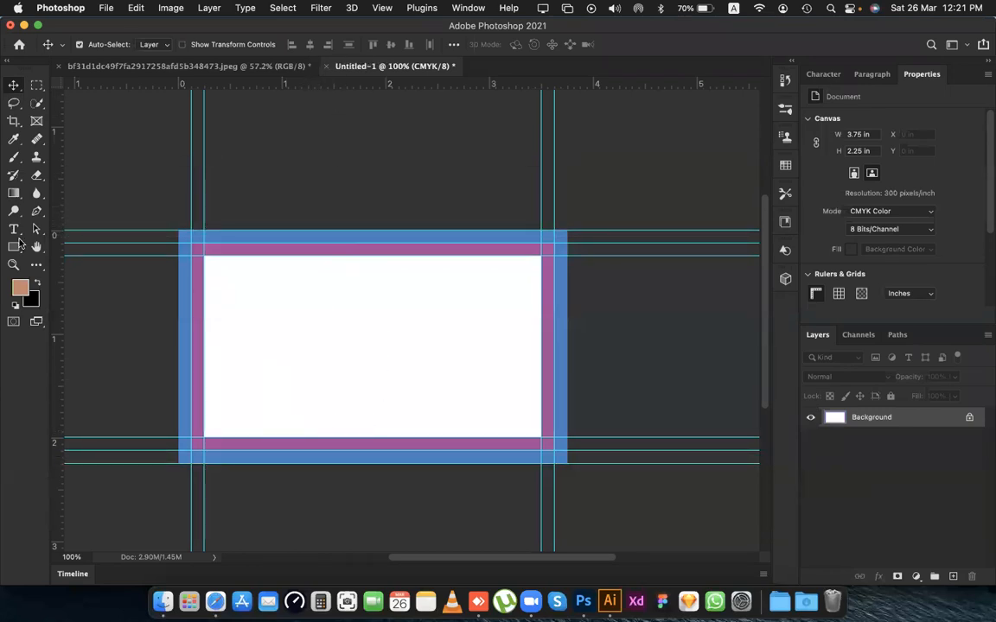
drag(58, 258, 180, 216)
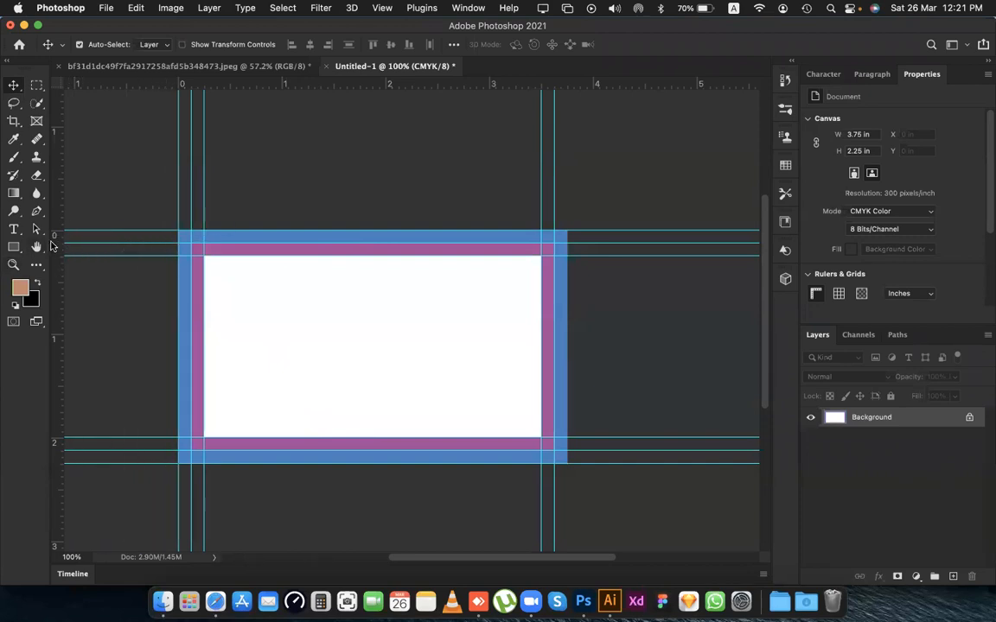
drag(60, 271, 566, 299)
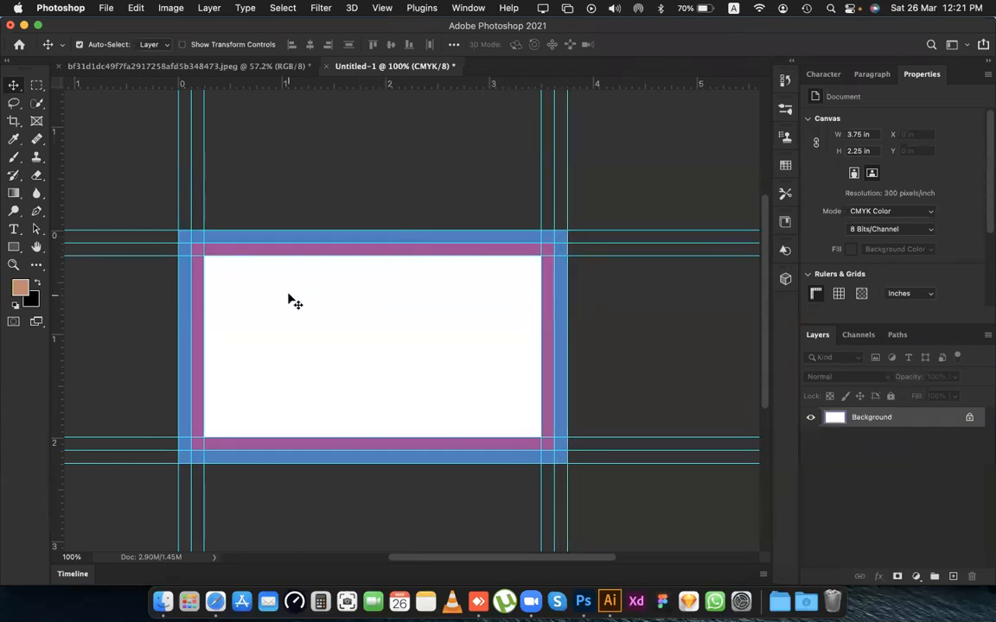
Add a "Lorem Ipsum" placeholder text line in the upper-left part of the white area.
scroll(311, 301, left, 3)
scroll(320, 301, left, 3)
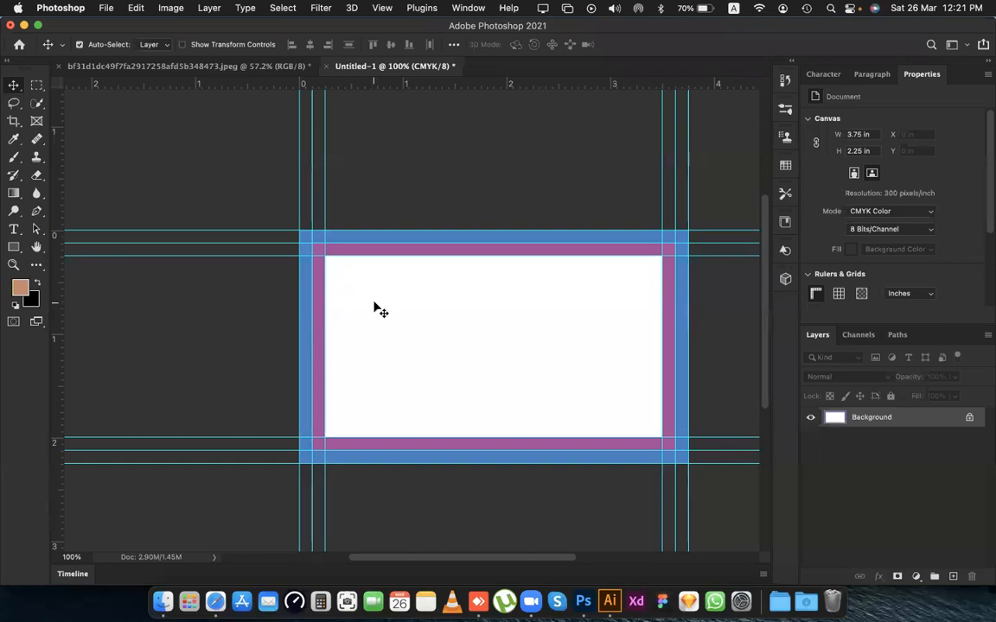
click(369, 313)
click(460, 318)
key(t)
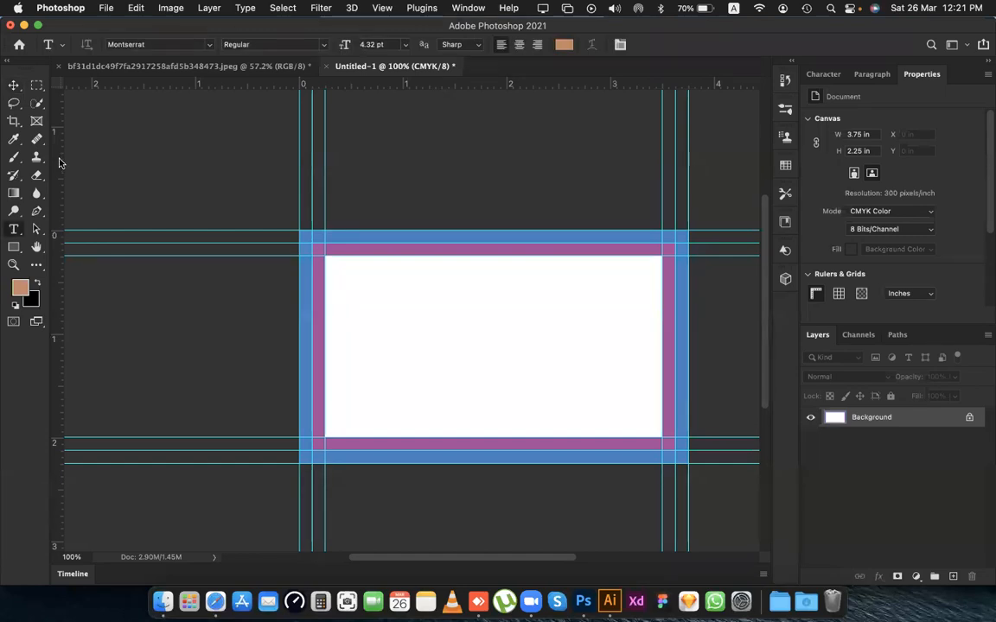
click(351, 309)
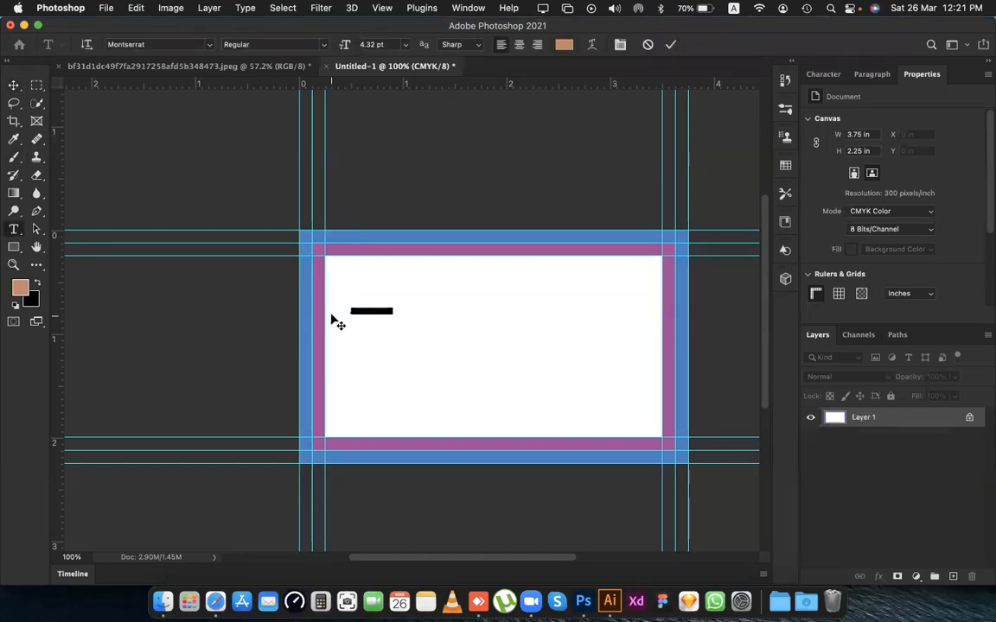
click(668, 46)
Show the character settings and scale the Lorem Ipsum text up to about 247%, roughly 10.68 pt.
click(822, 74)
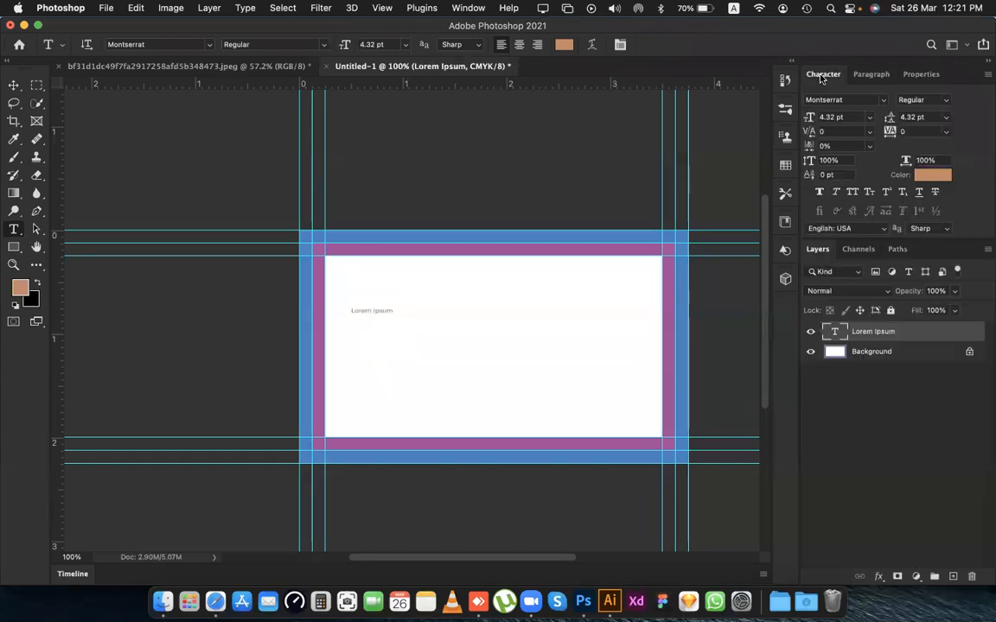
key(v)
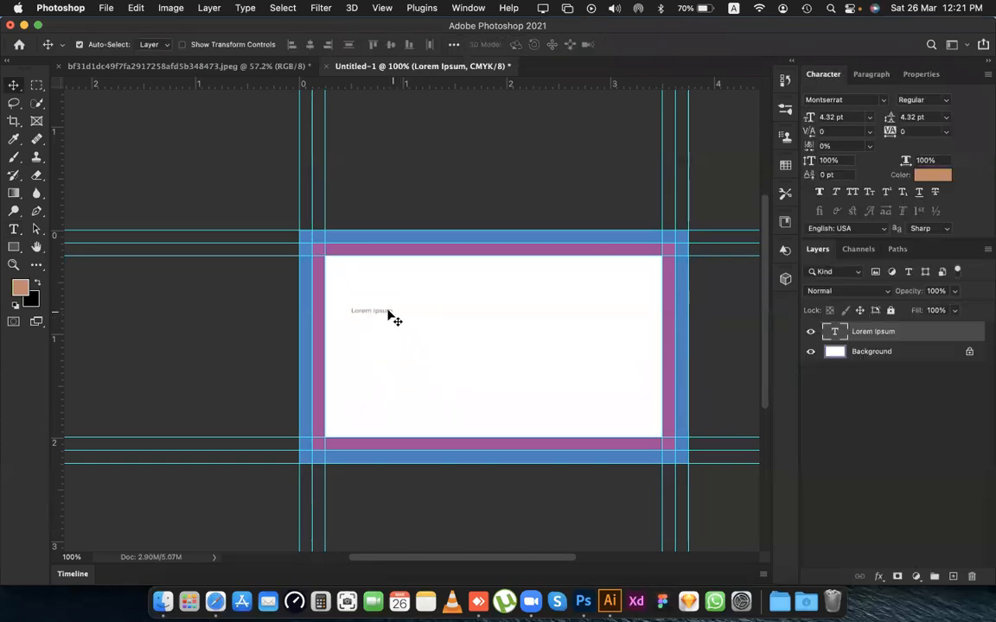
key(super+t)
drag(393, 309, 428, 279)
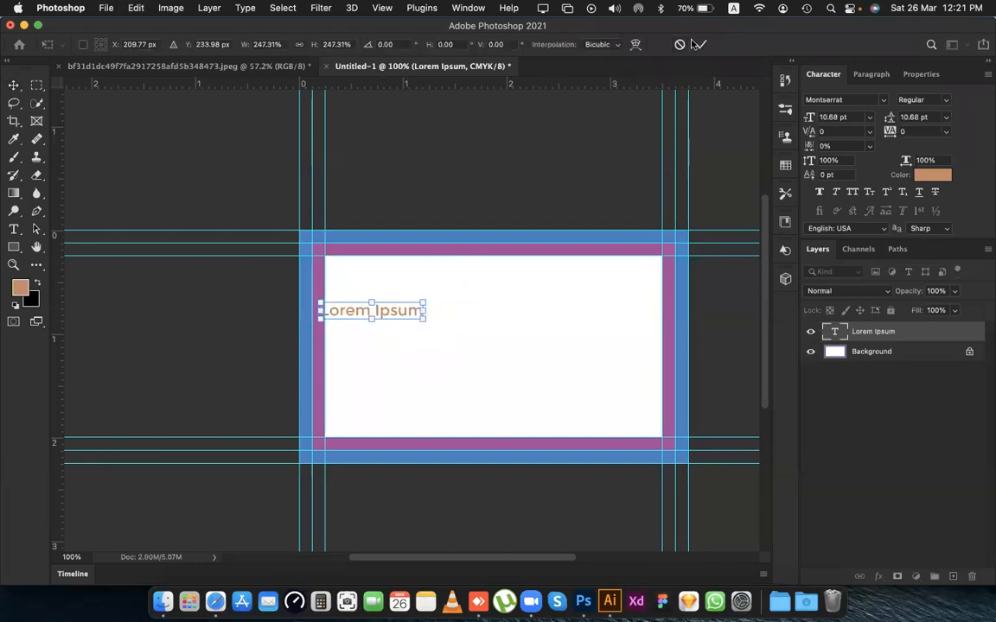
key(Return)
Move the Lorem Ipsum text to the white area's left guide and out over the purple and blue borders.
mouse_move(382, 316)
mouse_down()
mouse_move(402, 320)
mouse_move(400, 331)
mouse_move(393, 314)
mouse_up()
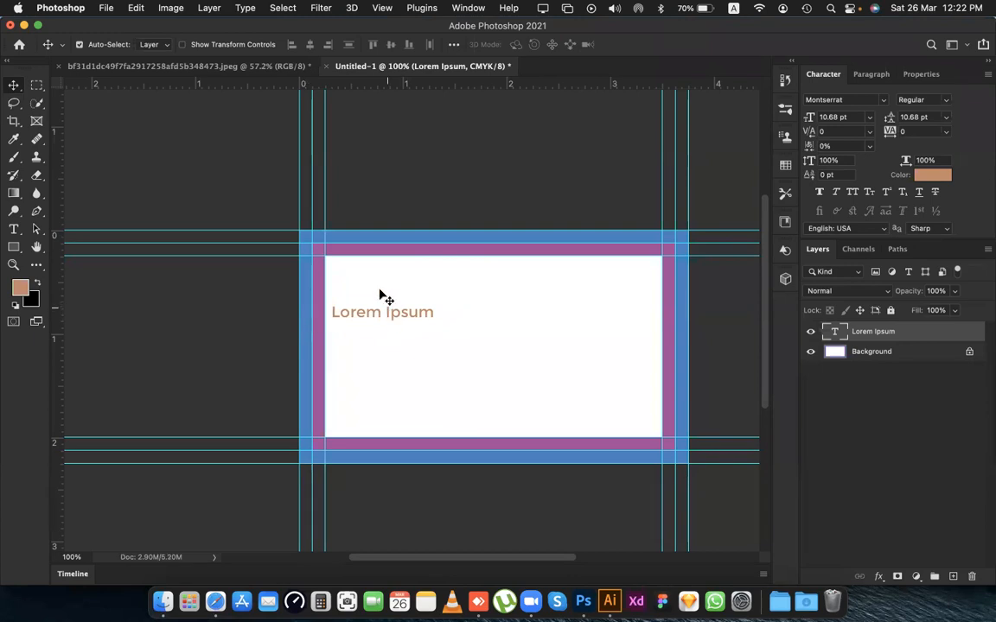
drag(365, 316, 362, 311)
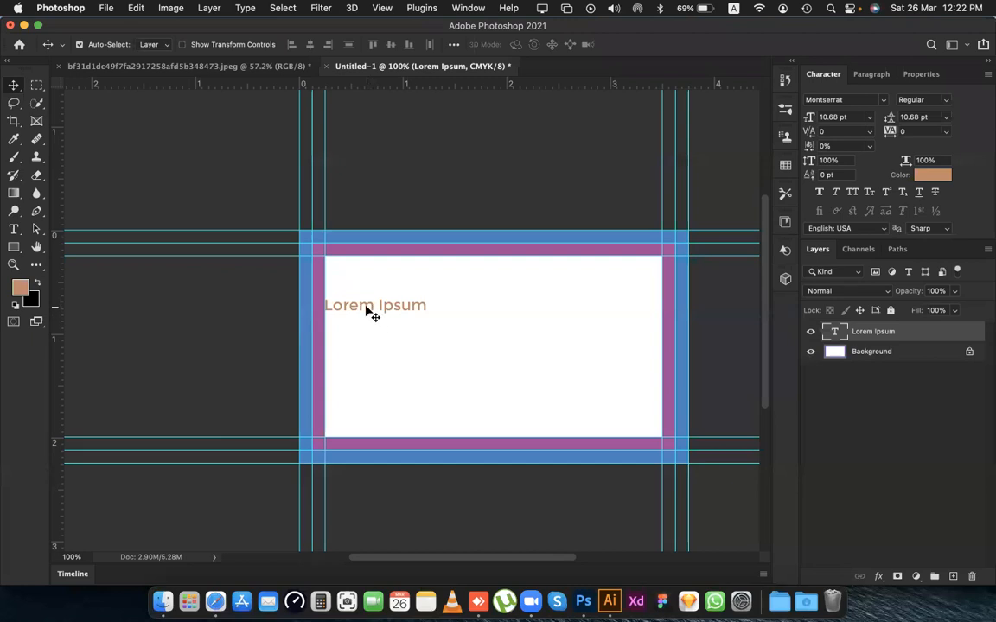
drag(366, 308, 341, 274)
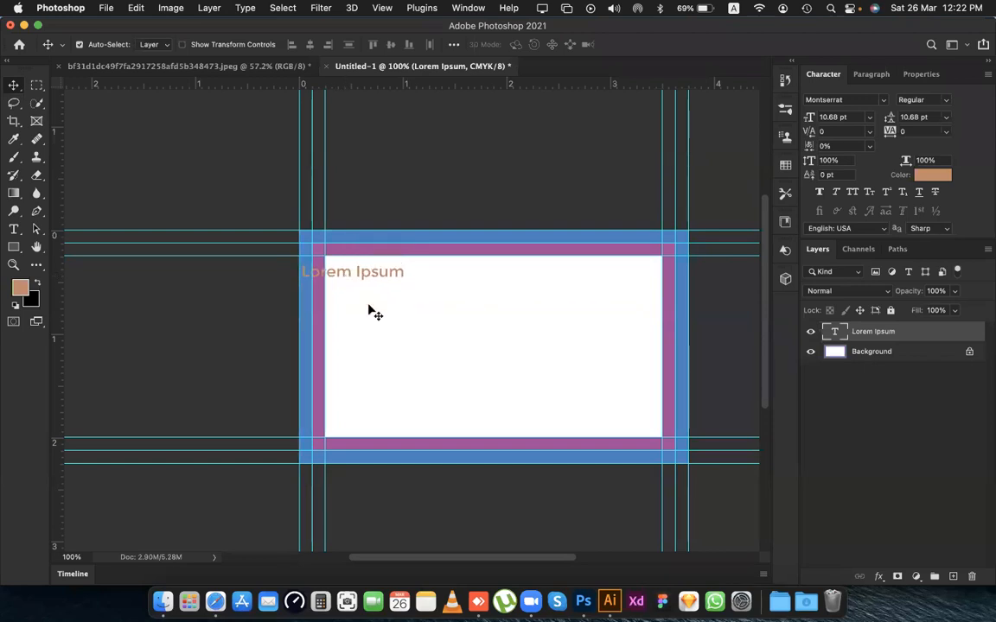
Recolor the Lorem Ipsum text black and move it back inside the white area, flush with the inner left guide.
key(super+BackSpace)
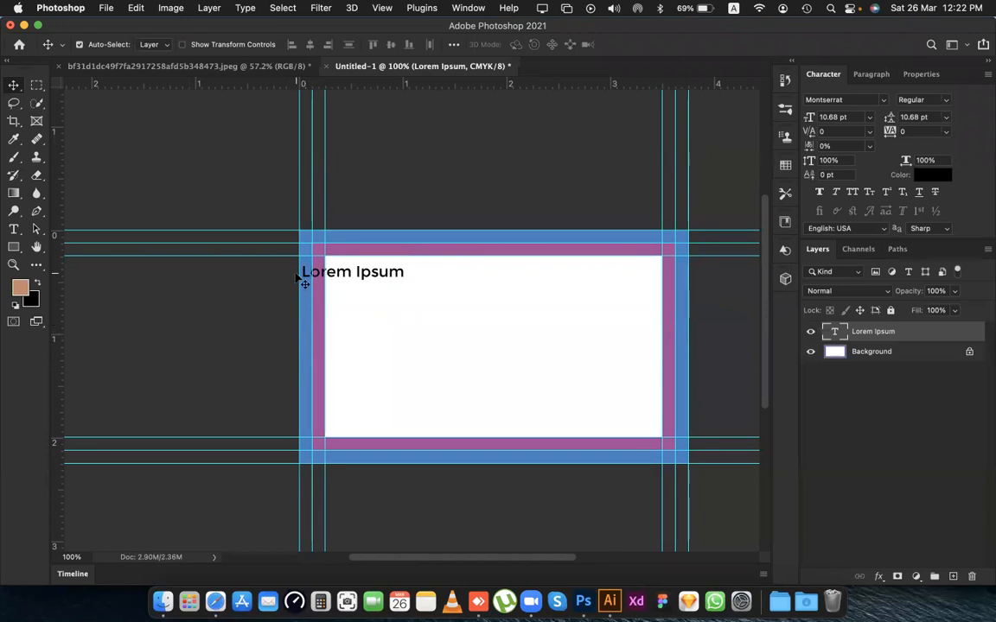
drag(365, 278, 403, 286)
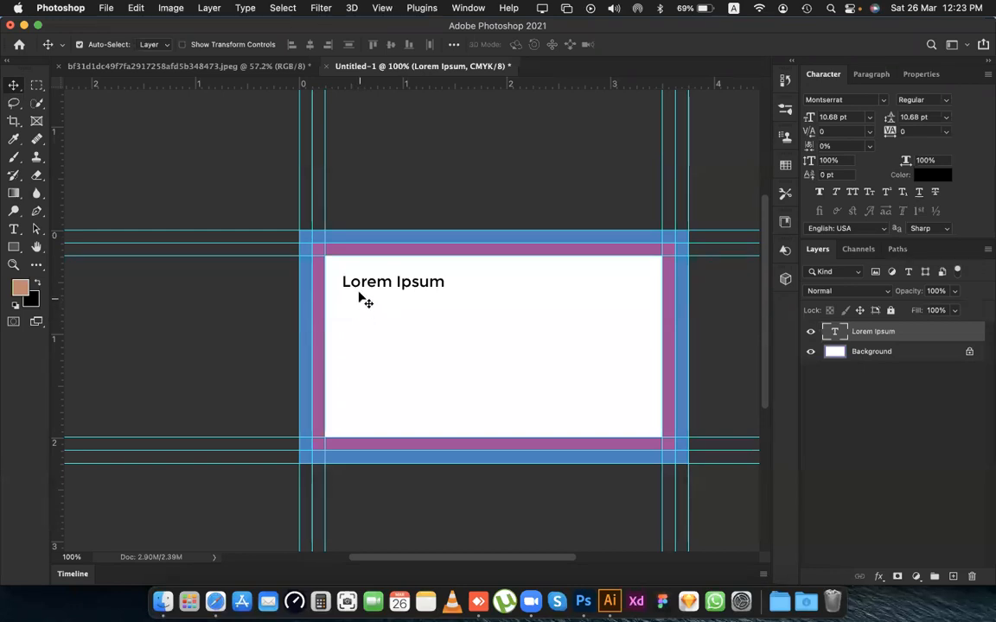
drag(360, 290, 341, 307)
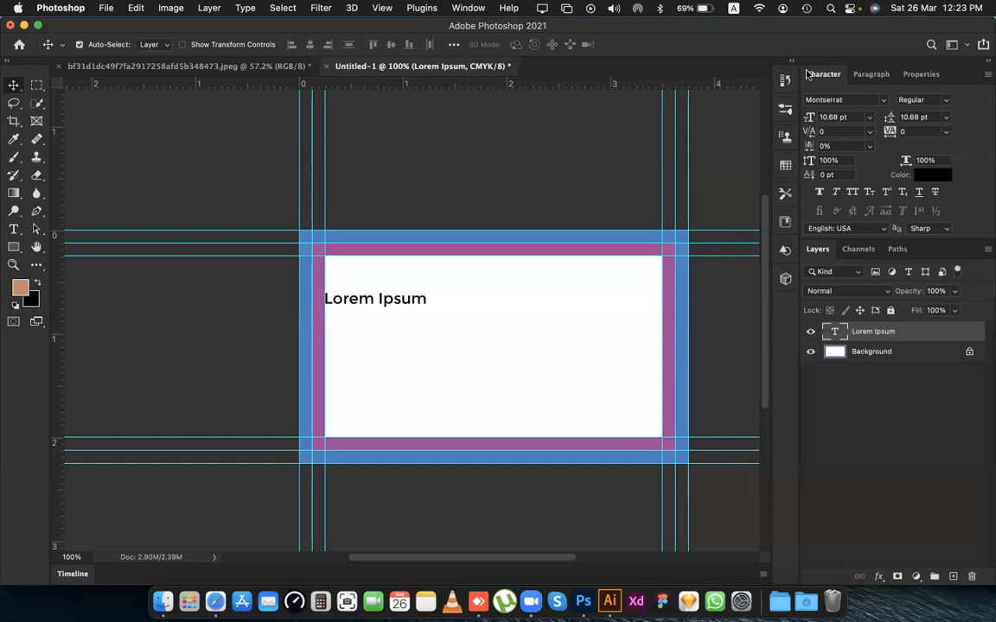
Reset the swatches to default black and white, try a black fill on the Background layer, and refill it with white.
click(904, 356)
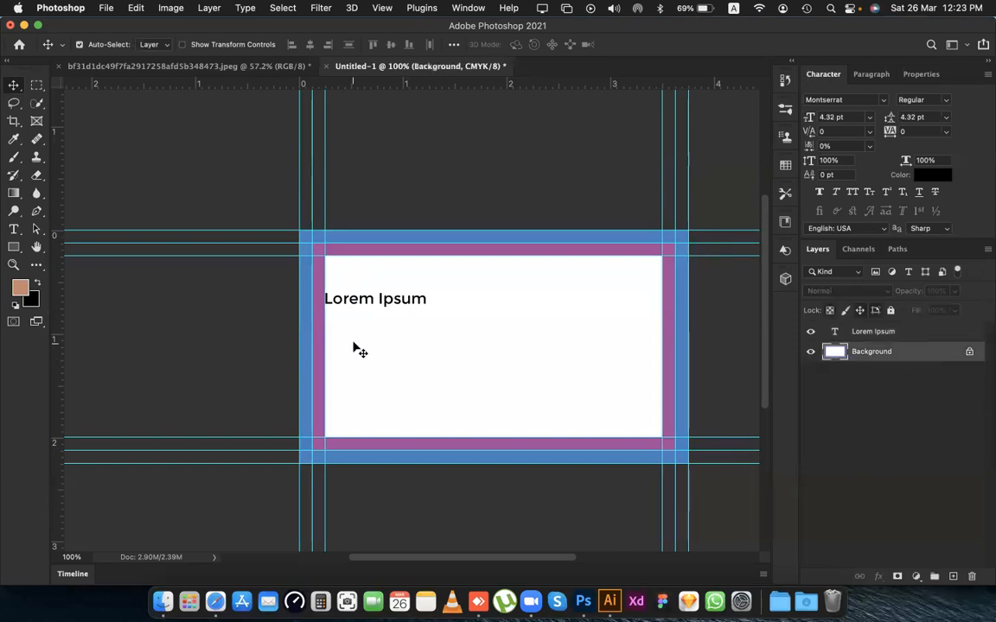
scroll(352, 350, right, 3)
key(d)
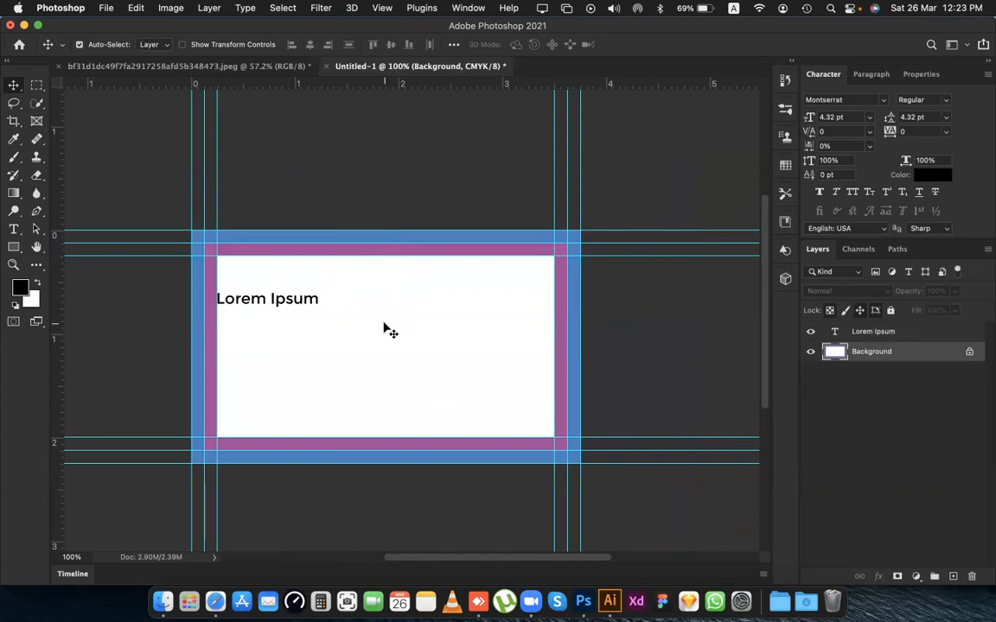
key(alt+BackSpace)
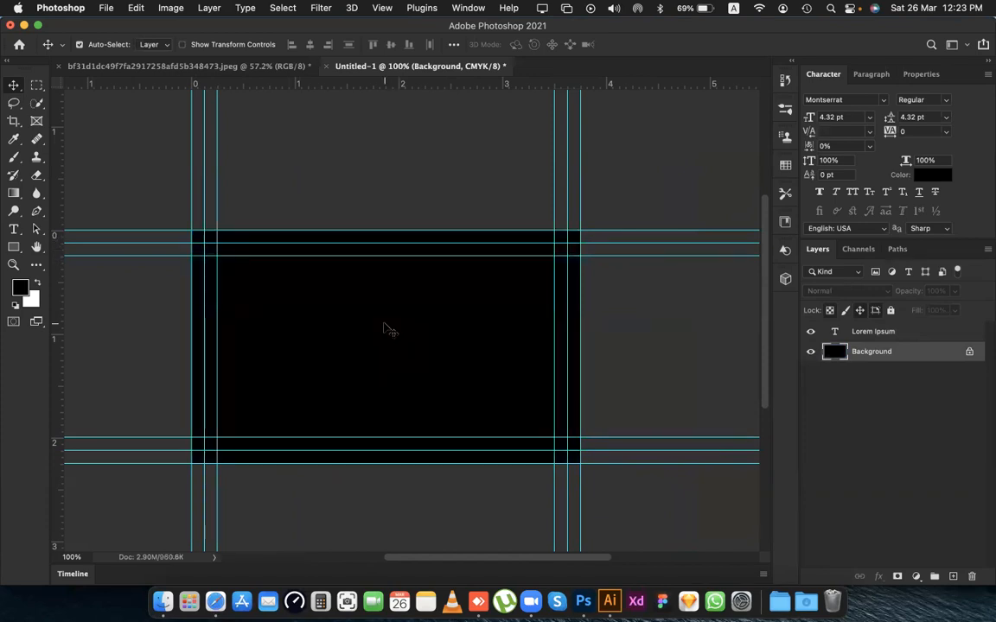
key(super+BackSpace)
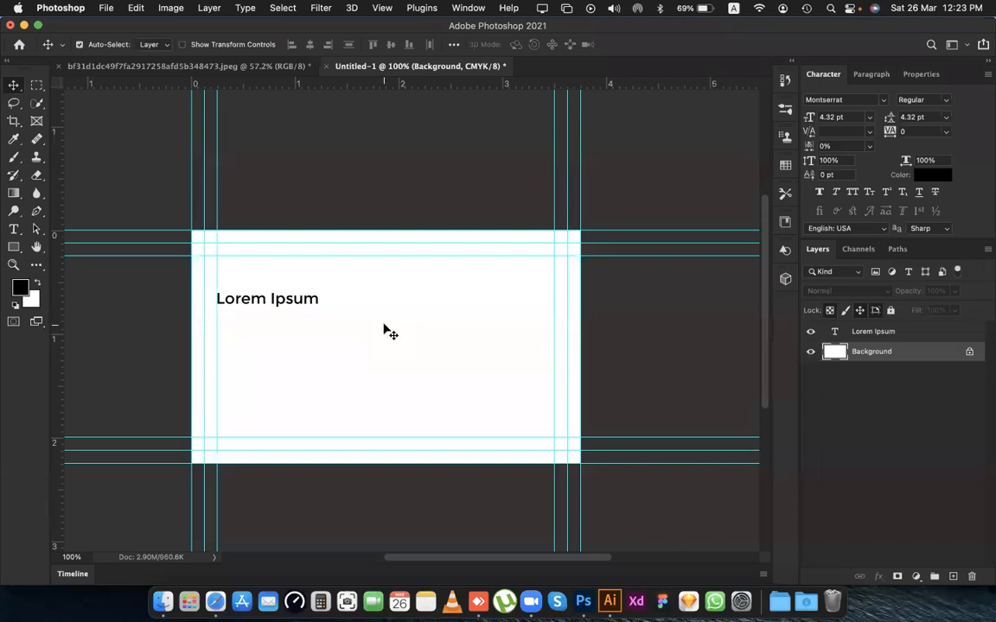
Hide the guides, show them again to compare, and hide them once more.
scroll(378, 331, left, 5)
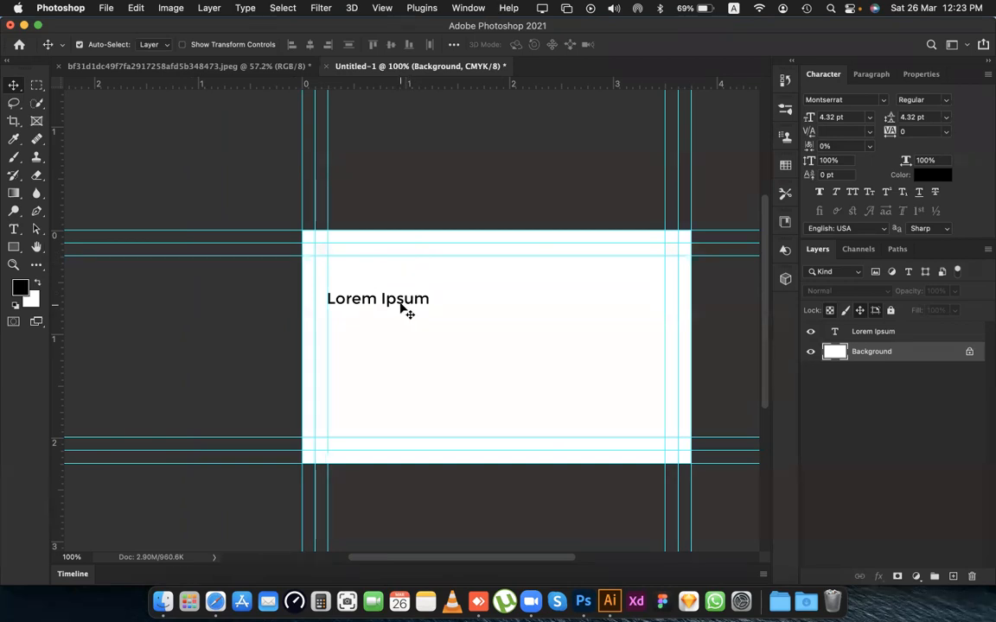
scroll(402, 310, right, 2)
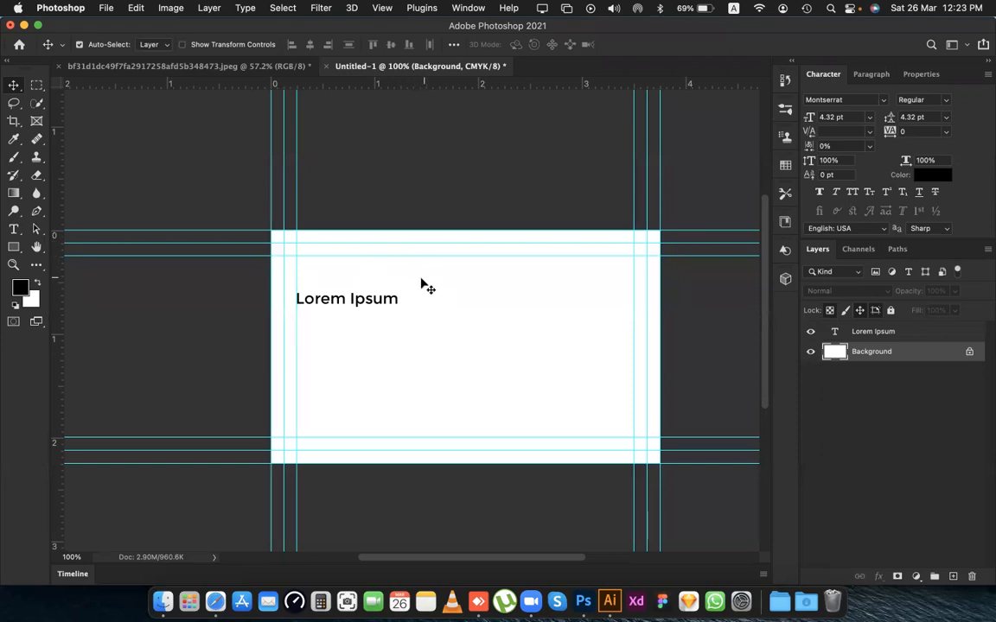
key(super+semicolon)
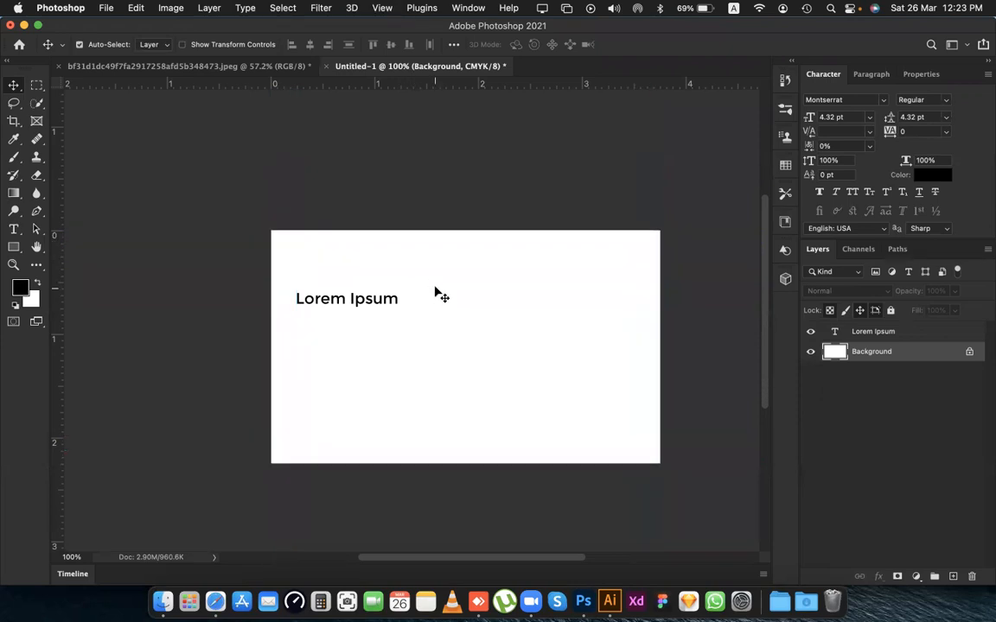
scroll(404, 294, right, 3)
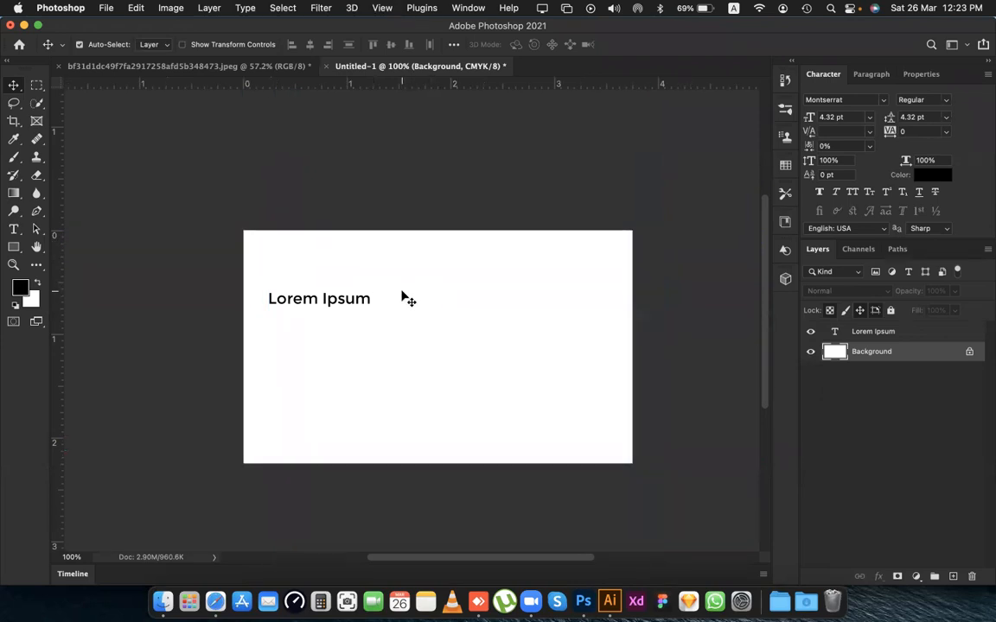
key(super+semicolon)
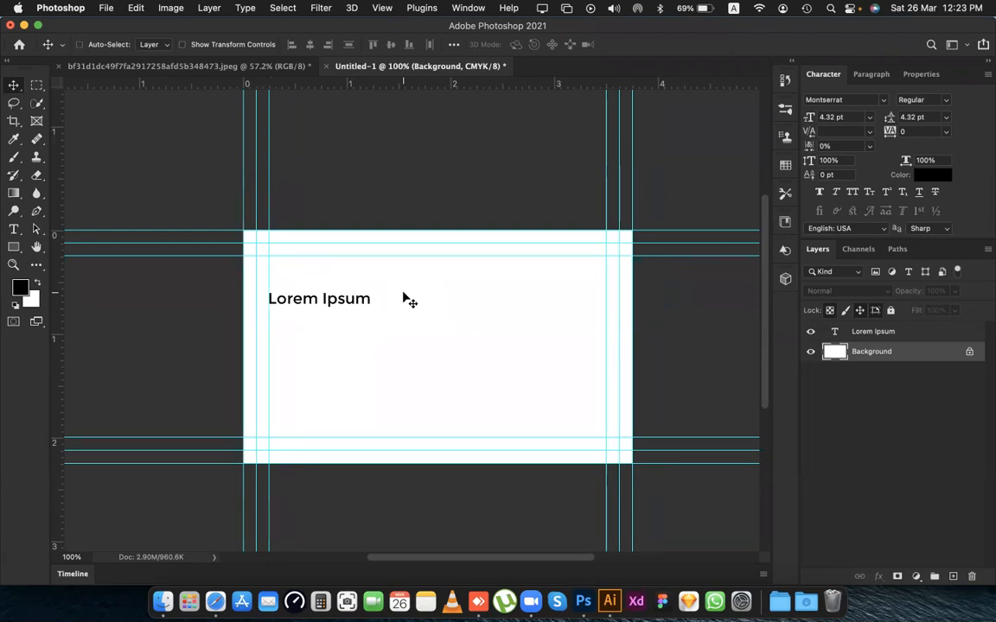
key(super+semicolon)
Switch to the reference business card image and enlarge the view to examine both card sides.
click(173, 65)
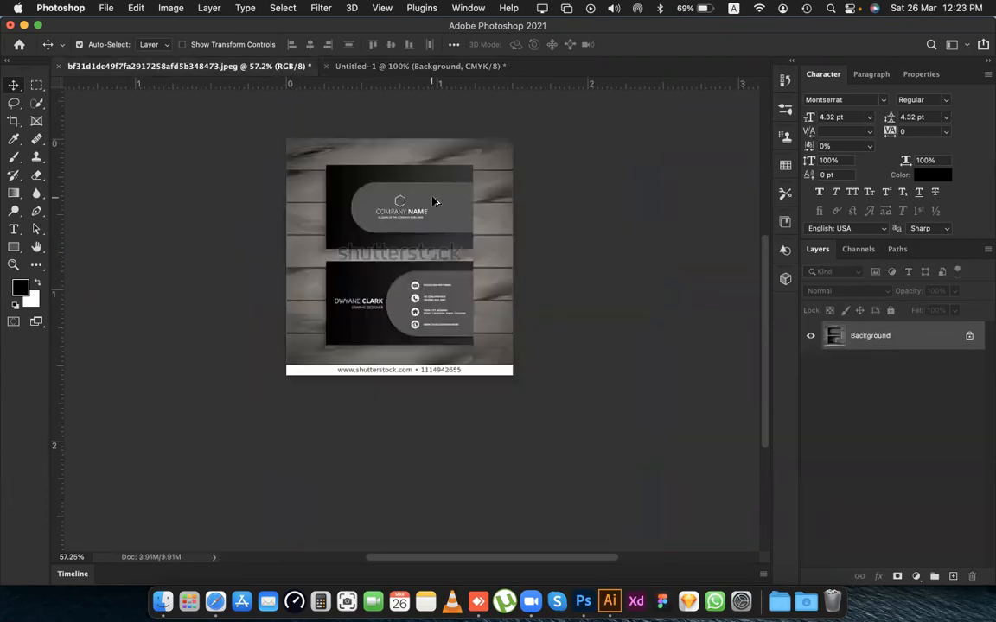
scroll(433, 201, up, 3)
scroll(432, 201, left, 3)
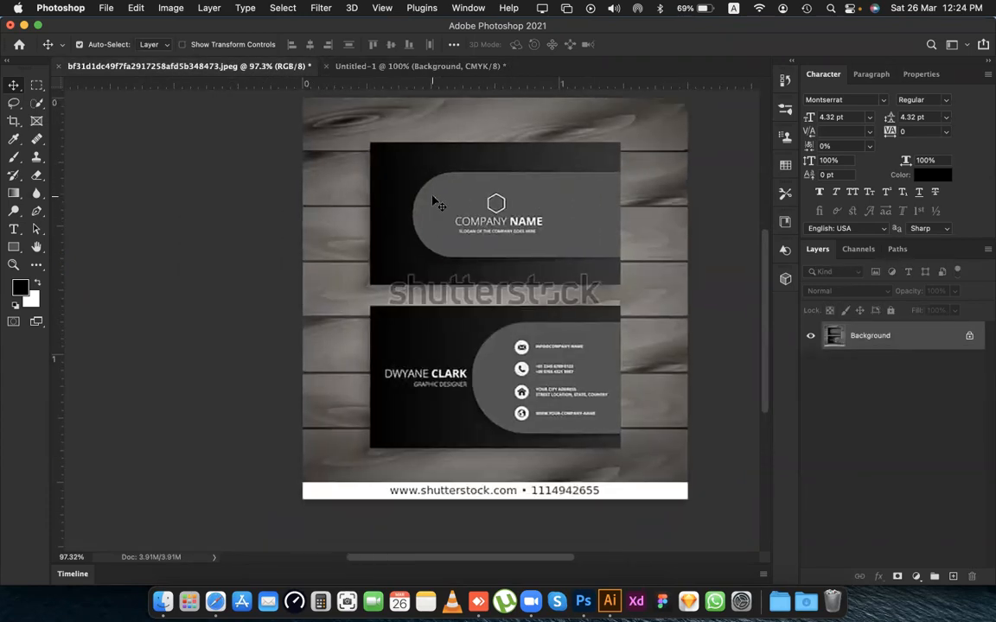
Sample the dark background colour of the lower card in the reference image with the Eyedropper.
scroll(437, 202, up, 1)
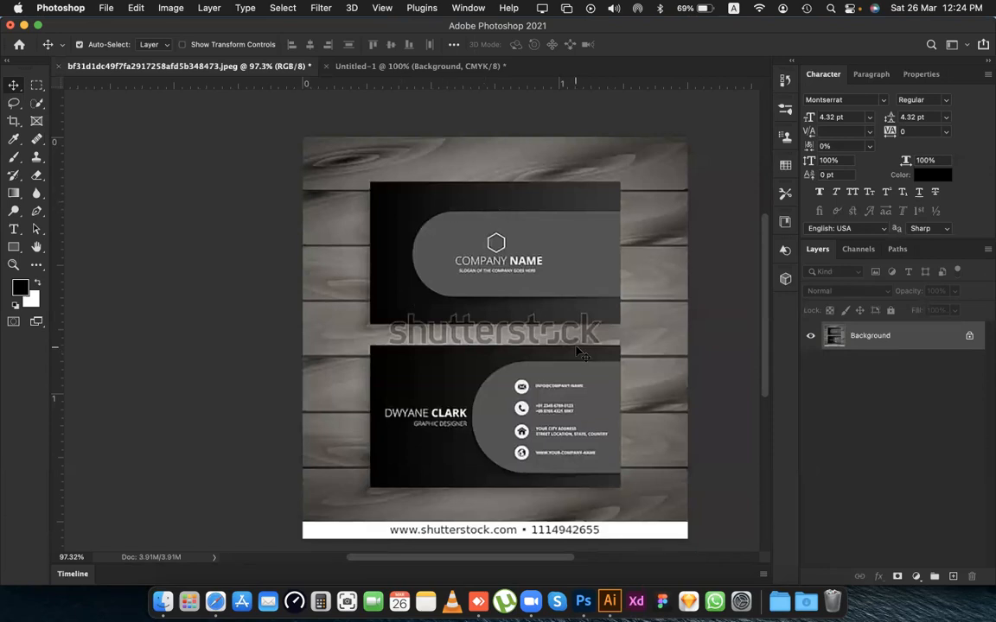
scroll(477, 340, down, 3)
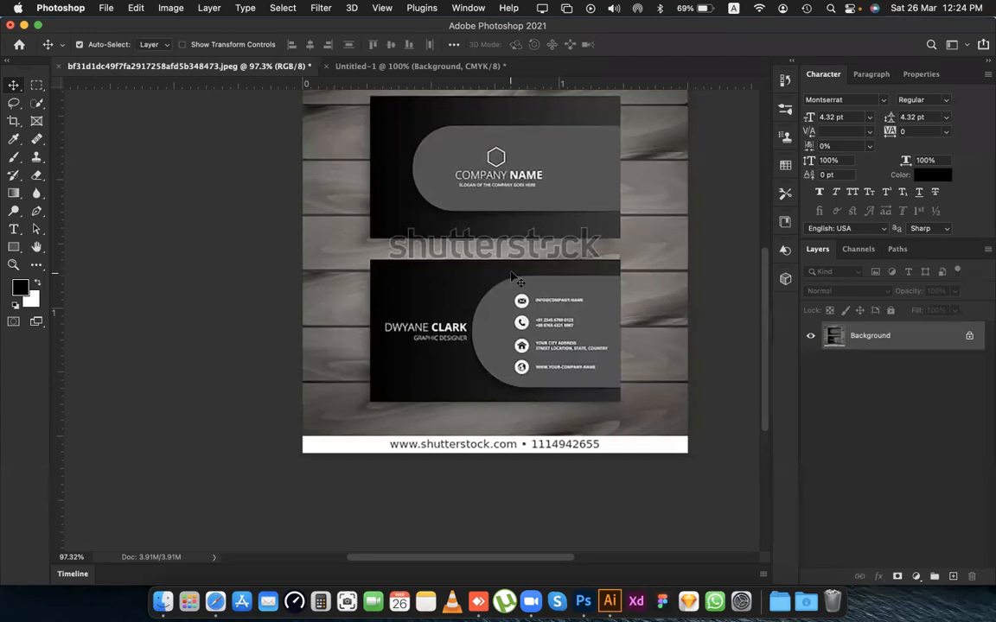
key(i)
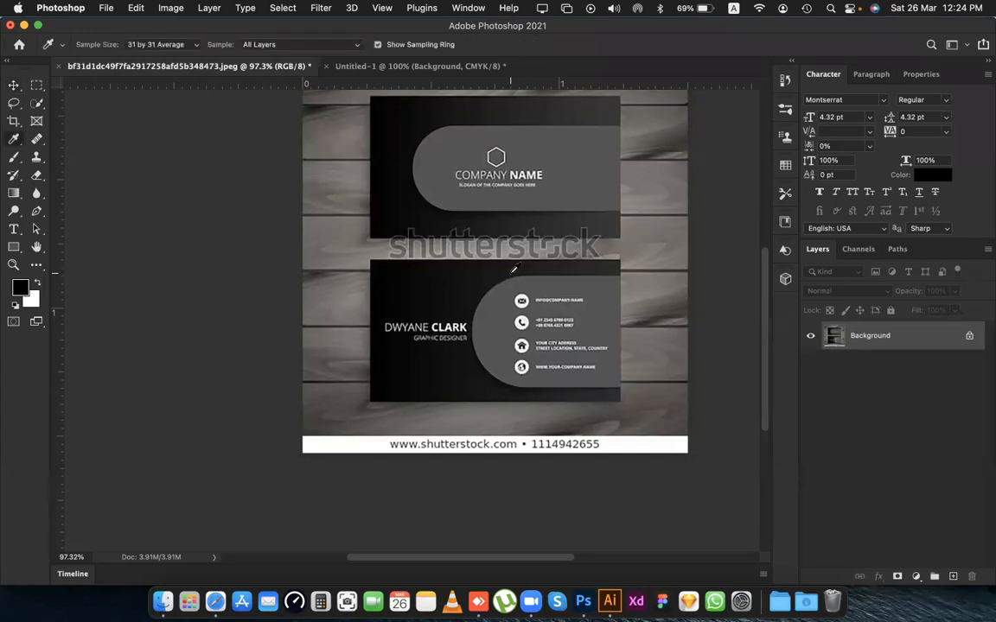
click(519, 265)
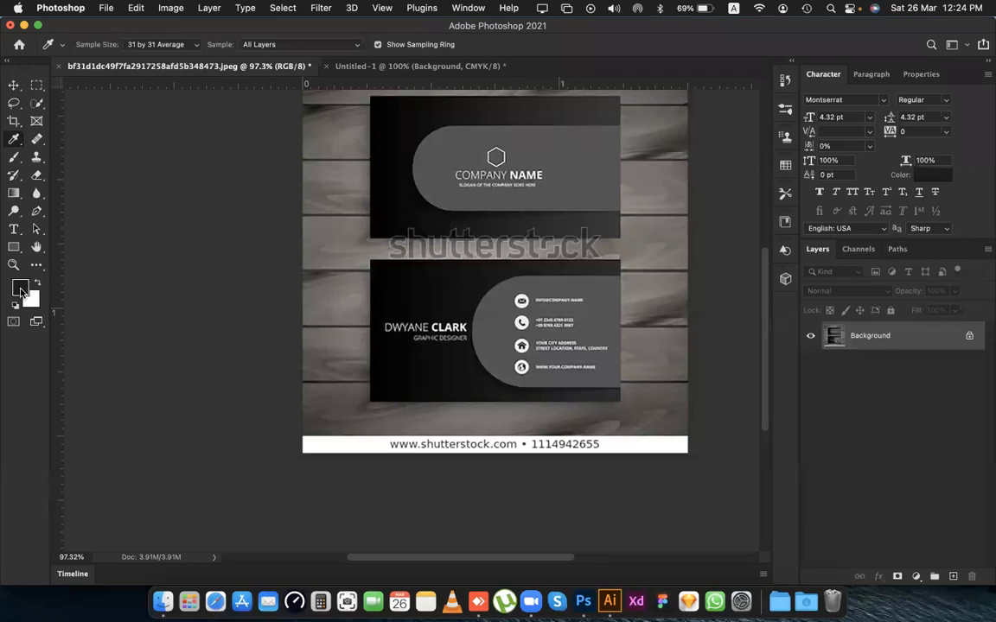
Switch to the Untitled-1 document and fill its Background layer with the sampled dark colour.
click(337, 67)
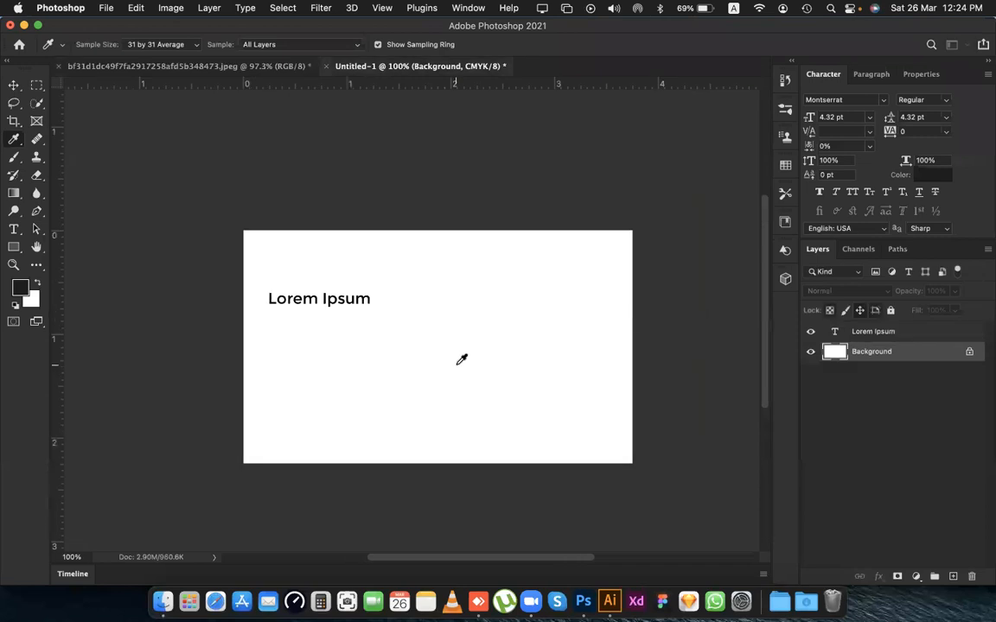
key(v)
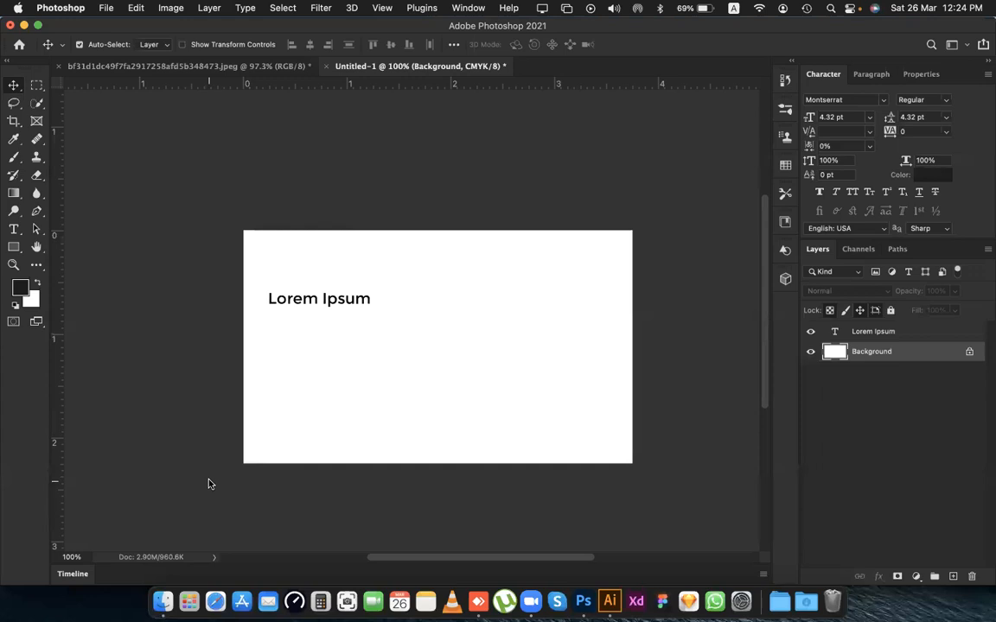
scroll(507, 381, left, 2)
click(507, 381)
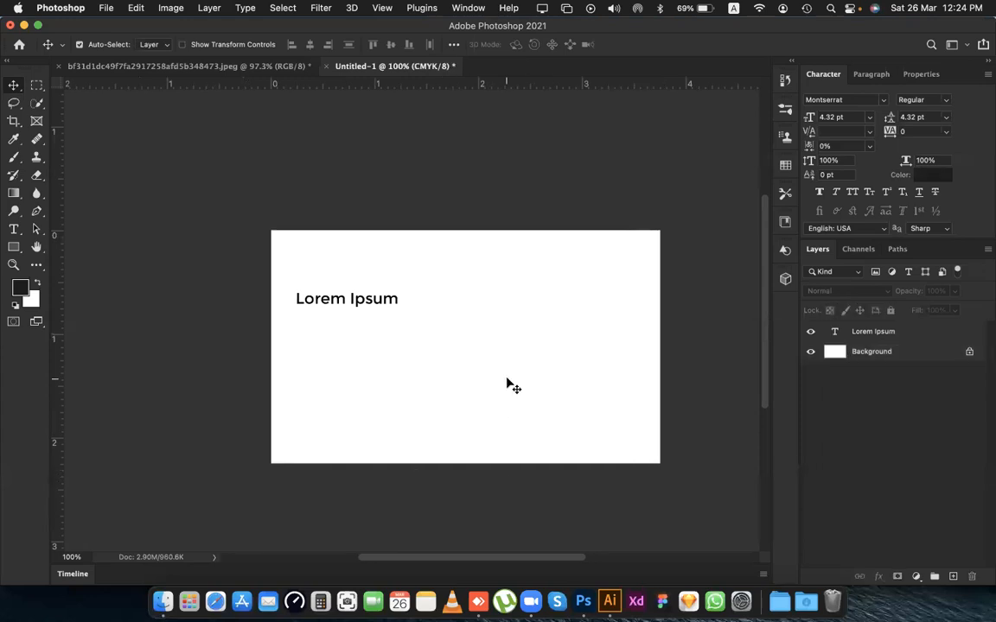
click(917, 351)
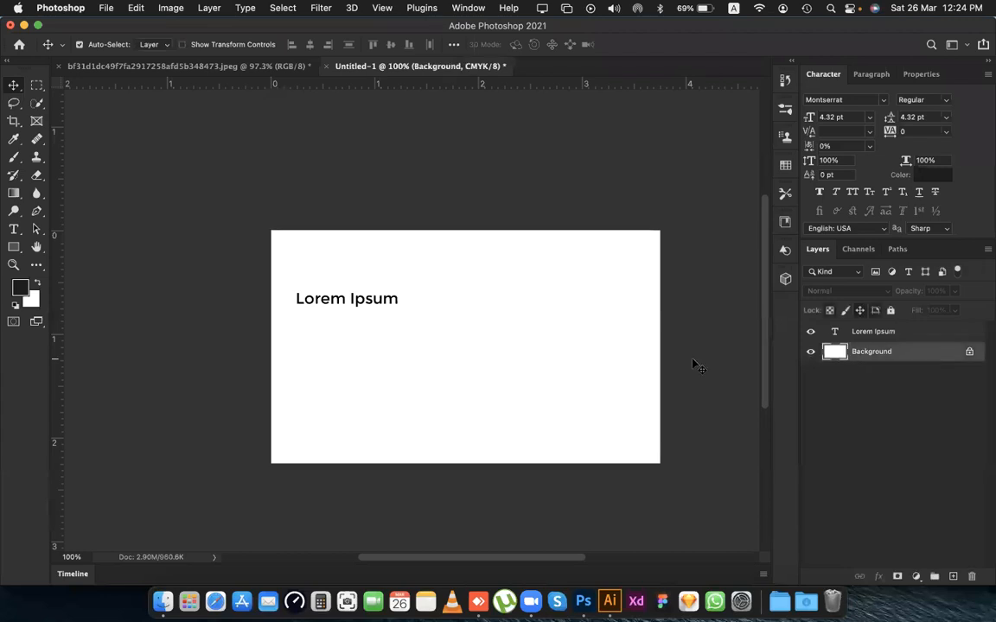
key(alt+BackSpace)
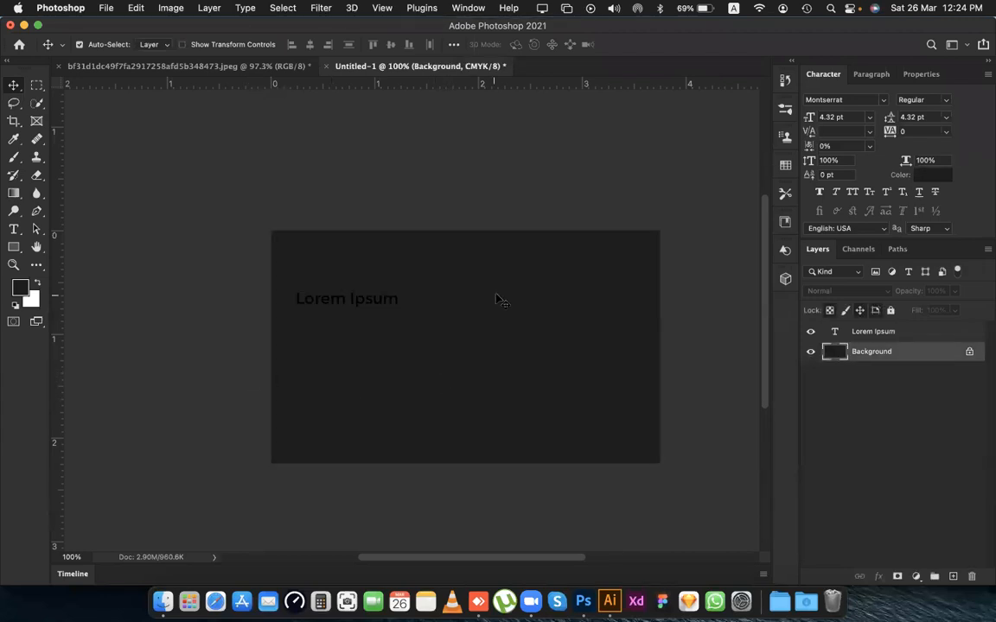
Move the Lorem Ipsum text down and inward on the card and recolour it white.
scroll(480, 311, right, 3)
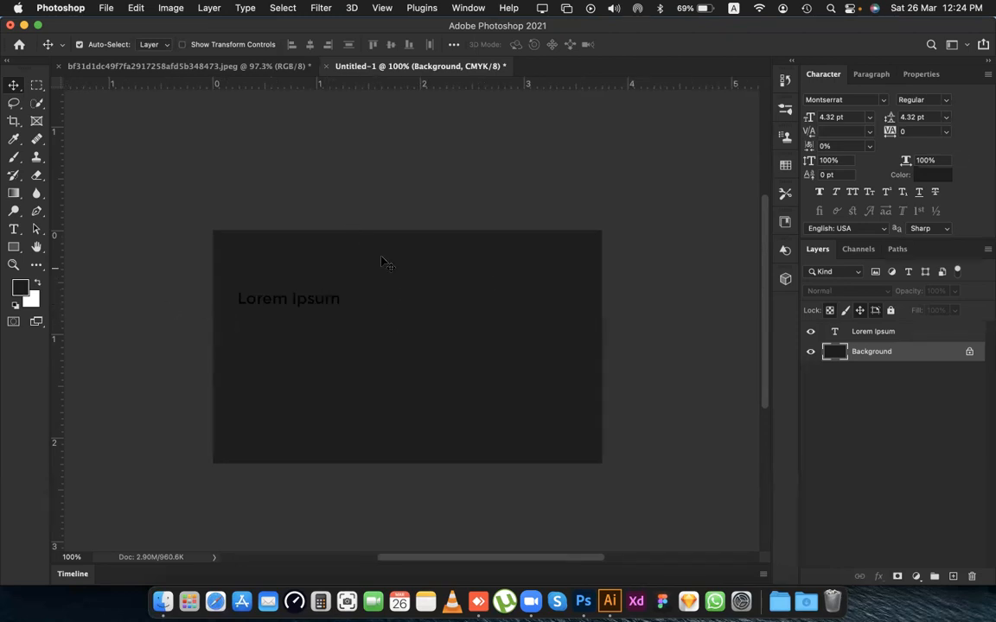
drag(329, 301, 367, 339)
key(alt+BackSpace)
key(super+z)
key(super+BackSpace)
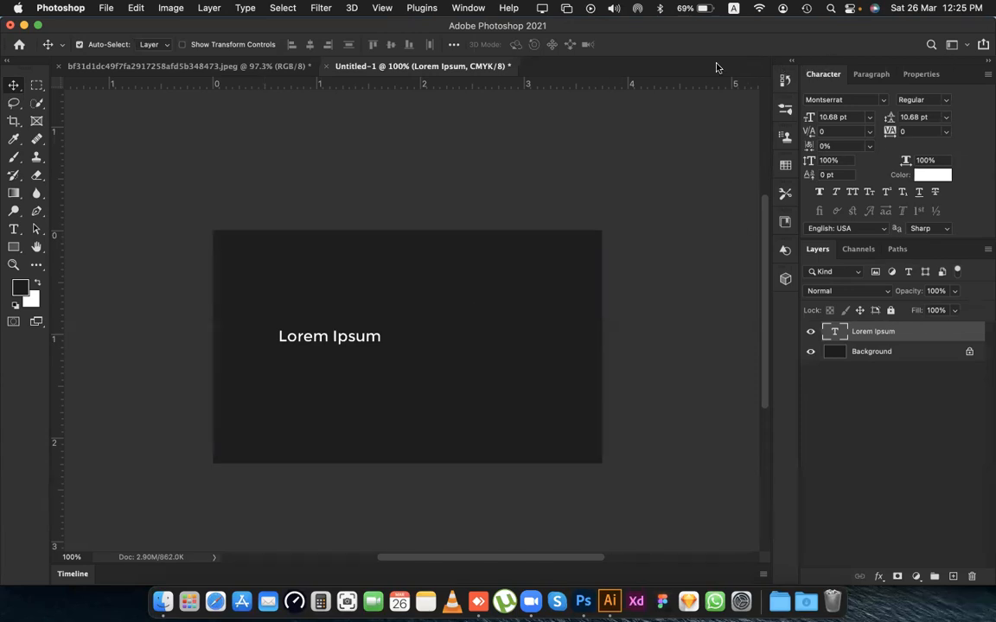
scroll(251, 363, right, 2)
scroll(253, 357, left, 5)
scroll(332, 333, up, 2)
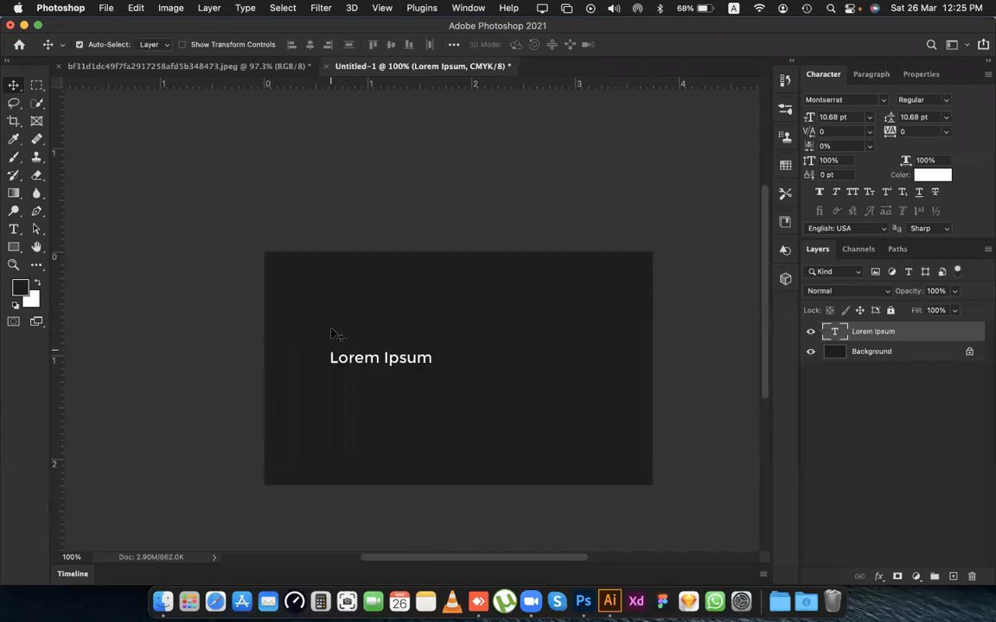
scroll(337, 345, up, 2)
scroll(337, 346, left, 2)
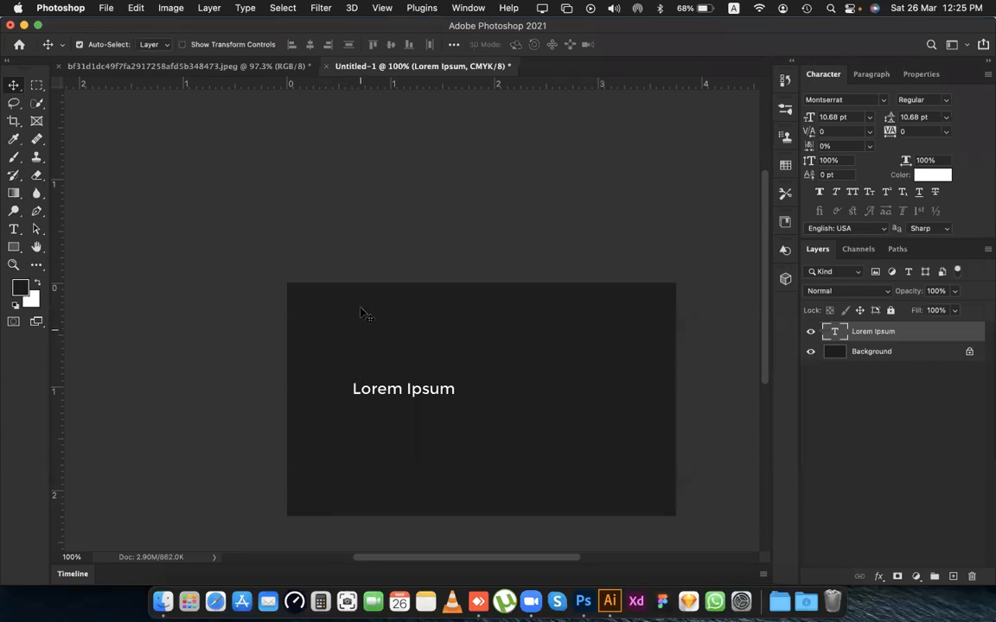
Sample the grey of the reference card's rounded panel and set the Eyedropper sample size to 5 by 5 Average.
click(197, 67)
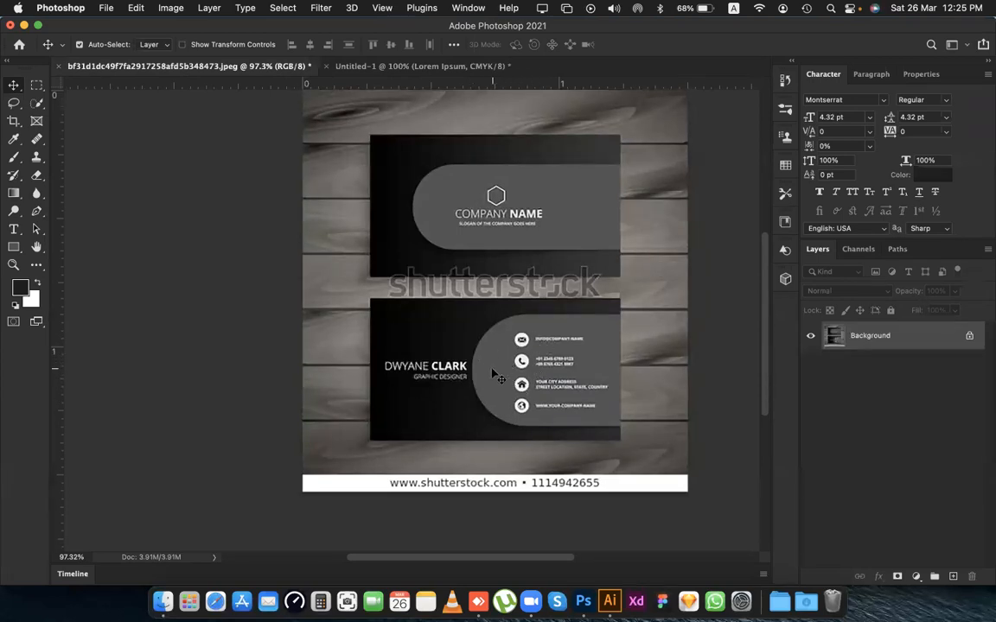
key(i)
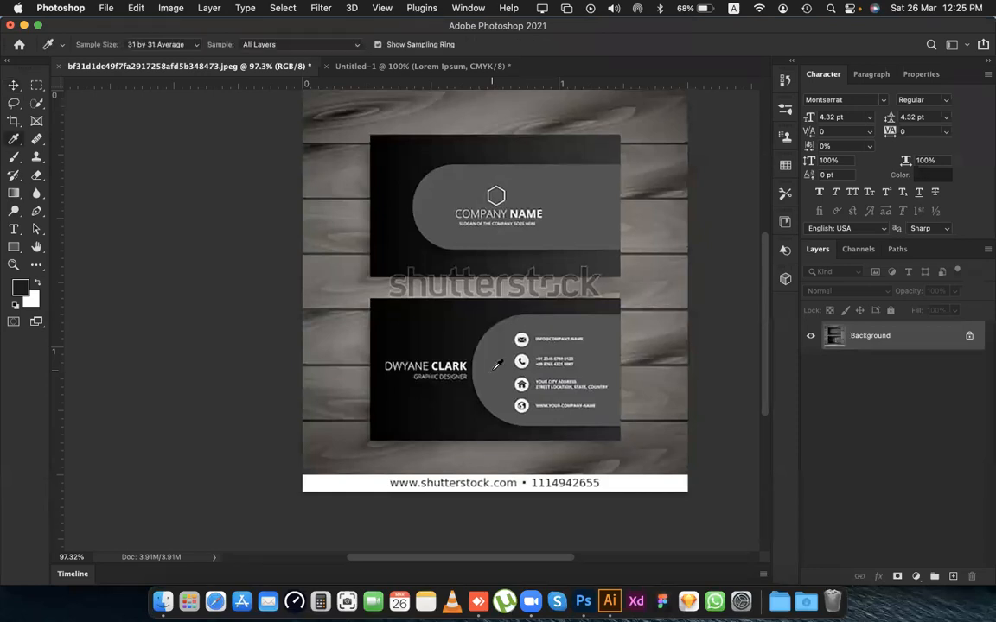
click(499, 364)
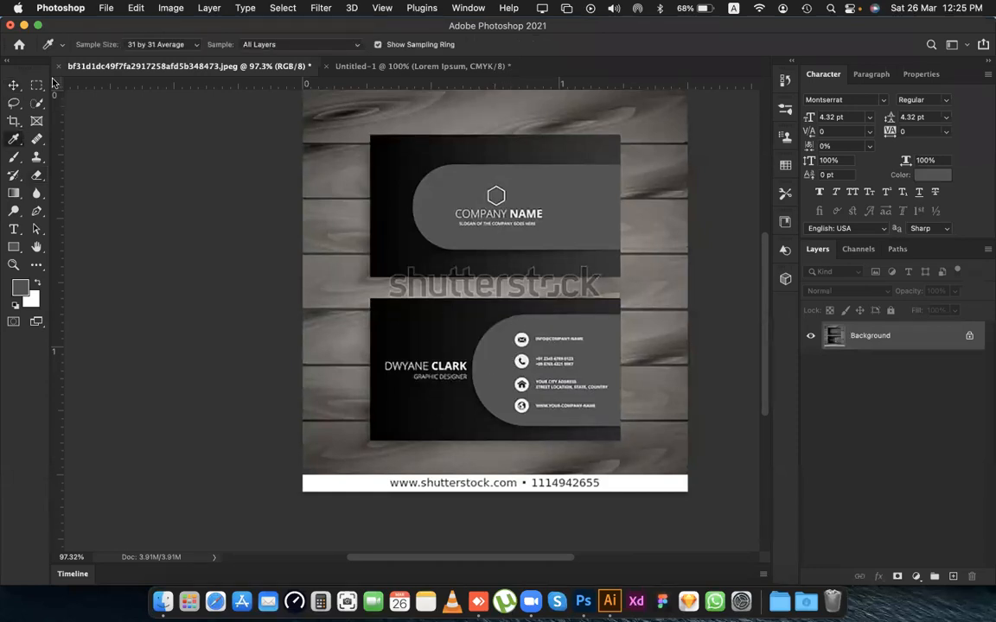
click(150, 44)
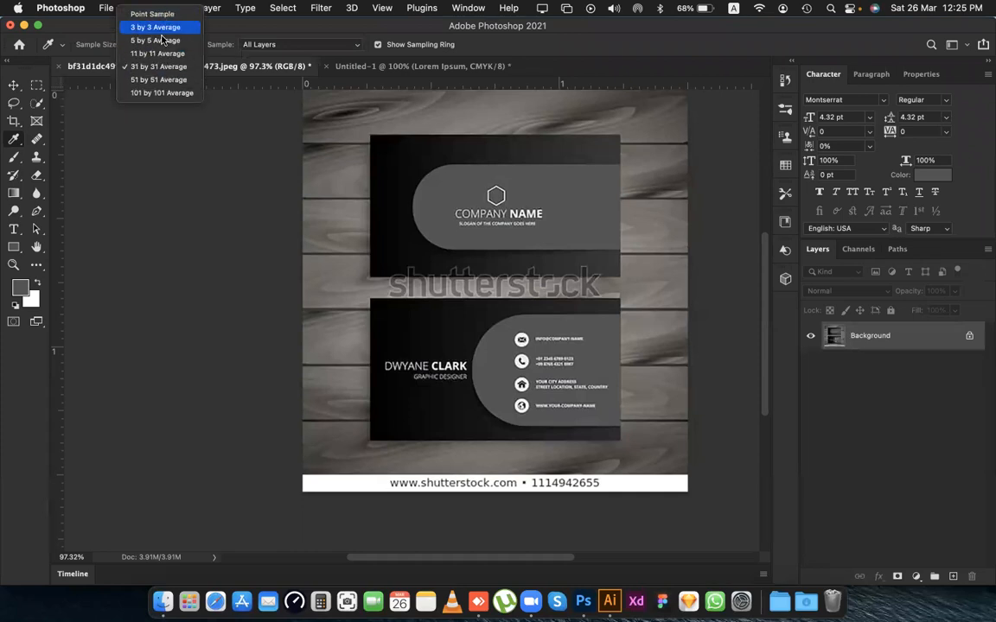
click(160, 40)
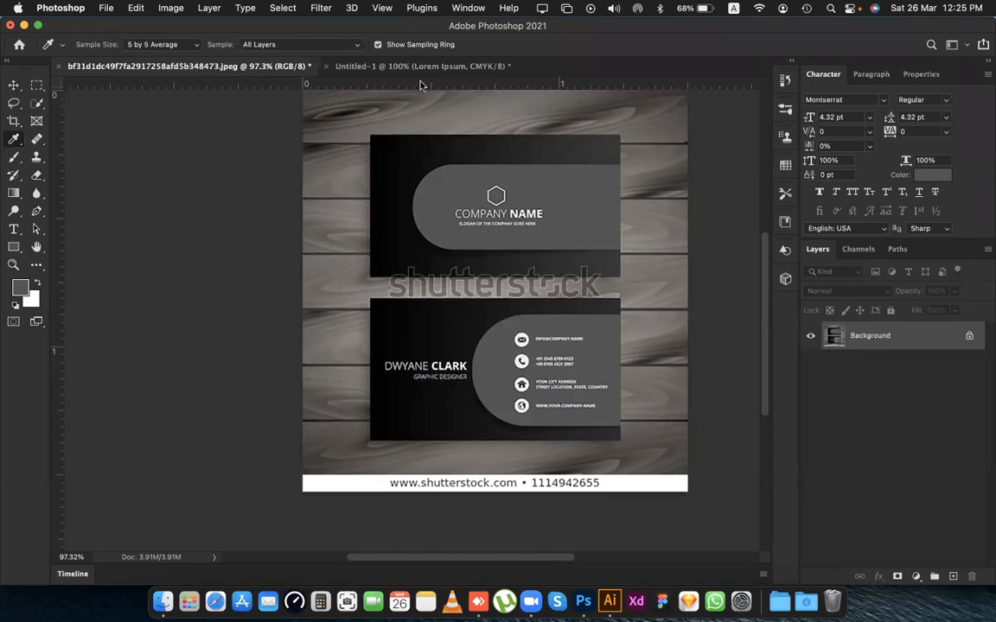
In Untitled-1, draw a grey rounded rectangle about 2.08 × 1.33 in with 80 px corners and move it right to about X 2.26 in.
click(361, 65)
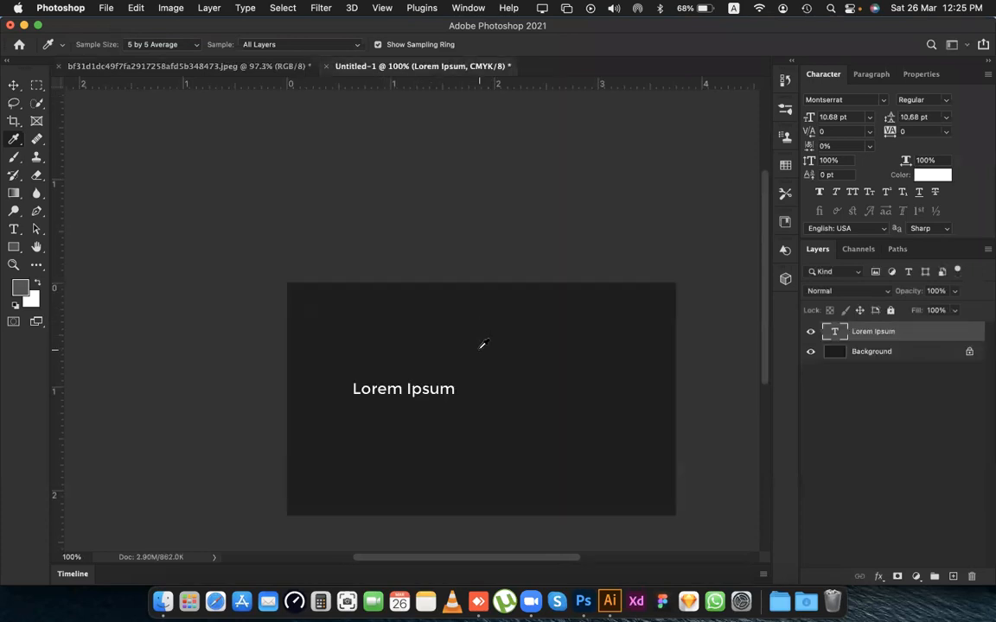
key(v)
scroll(487, 350, right, 3)
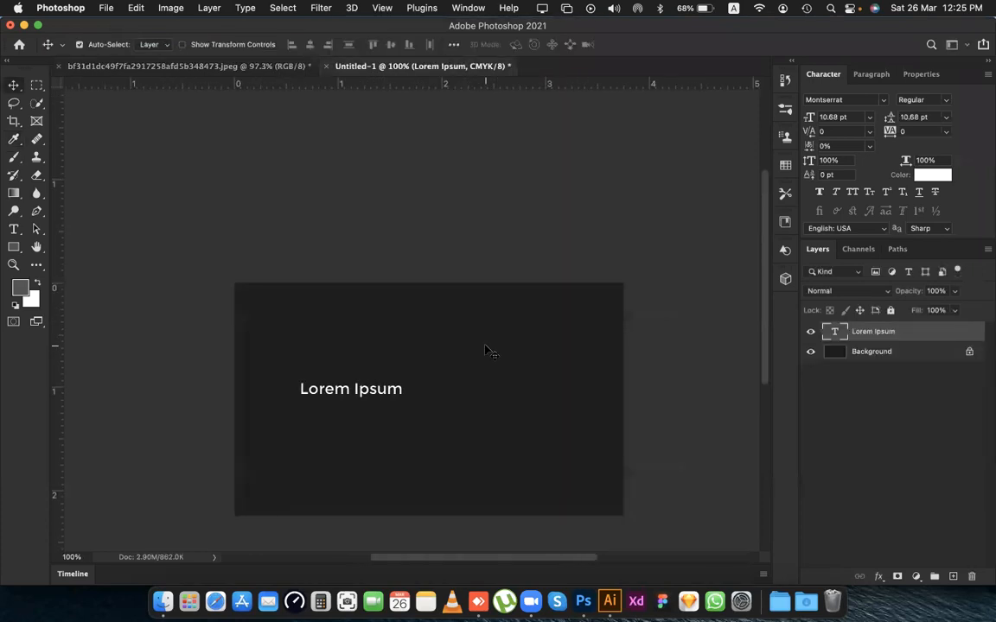
click(143, 227)
drag(16, 246, 52, 257)
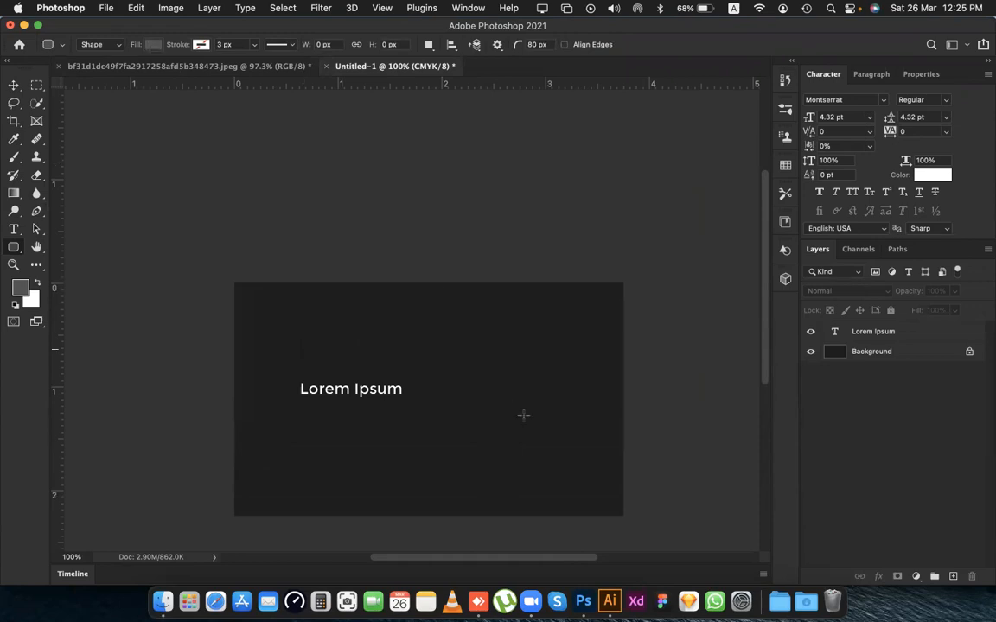
drag(641, 329, 423, 464)
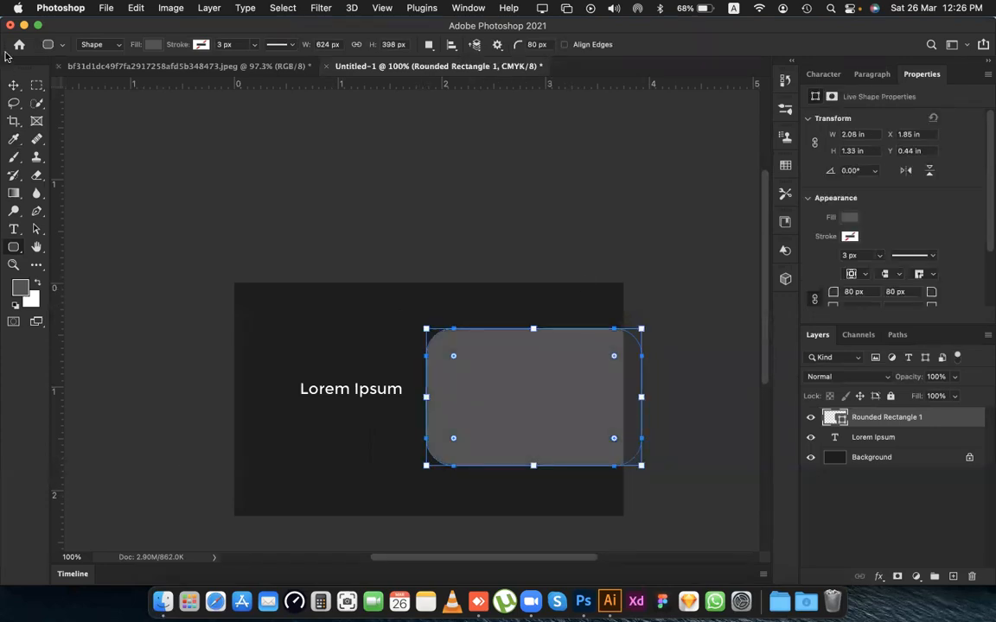
click(14, 84)
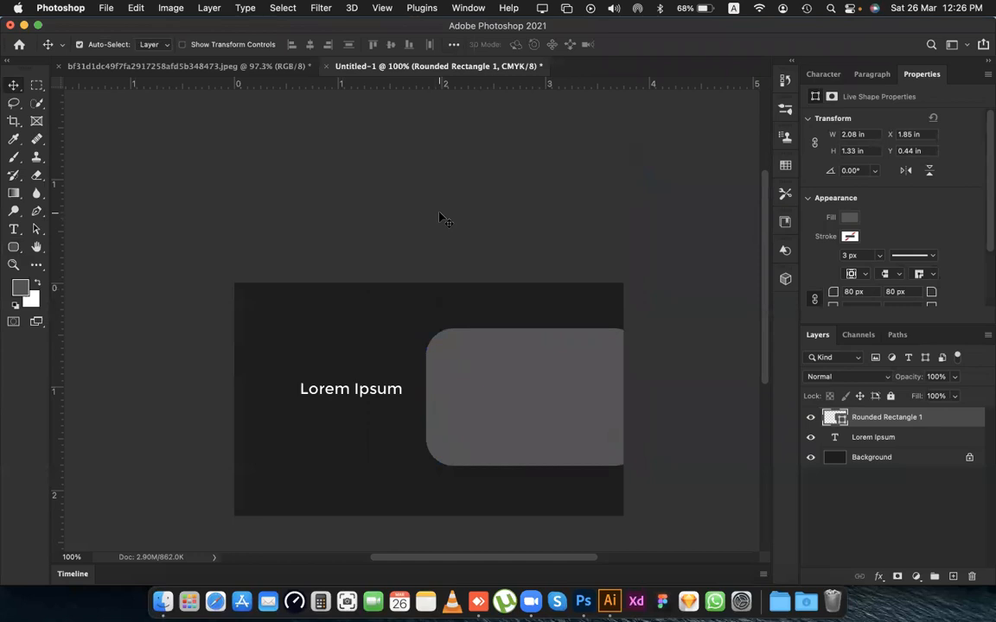
drag(513, 366, 555, 369)
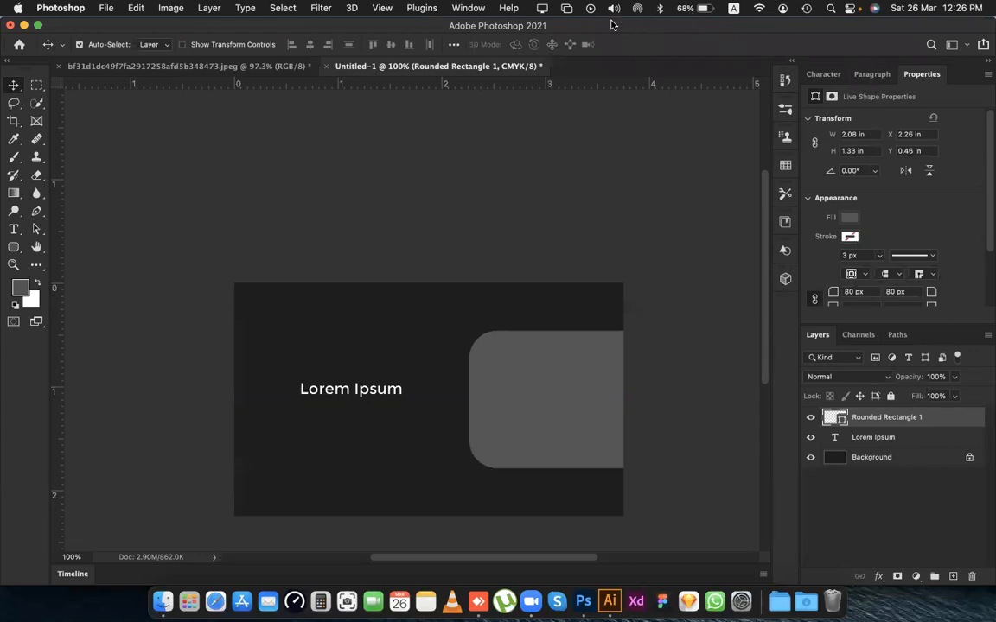
Try a 139 px corner radius on the rounded rectangle, and set all four corners back to 80 px.
scroll(856, 259, down, 3)
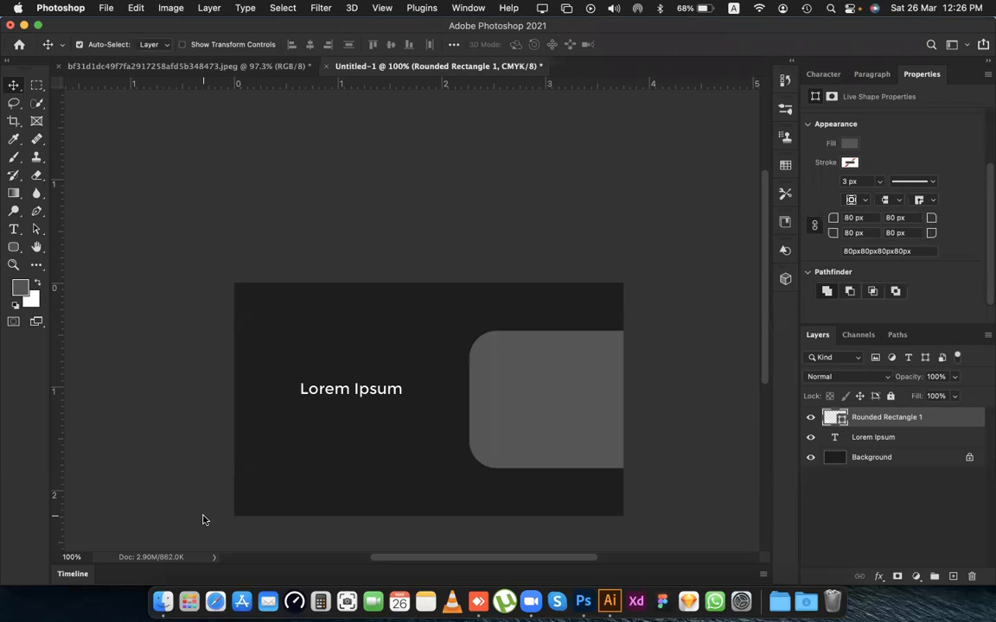
click(643, 403)
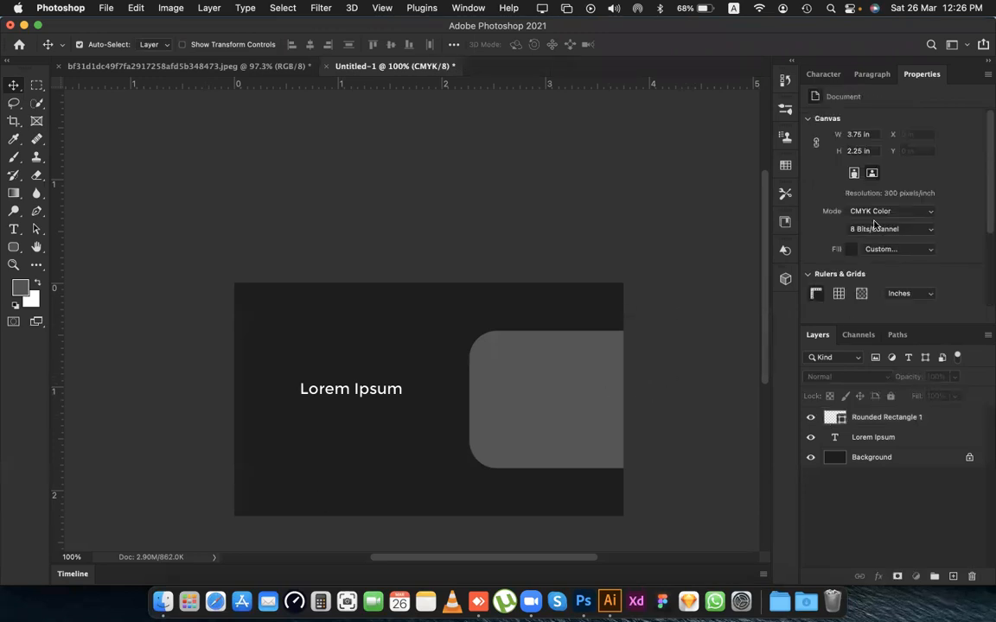
click(882, 418)
drag(833, 295, 869, 296)
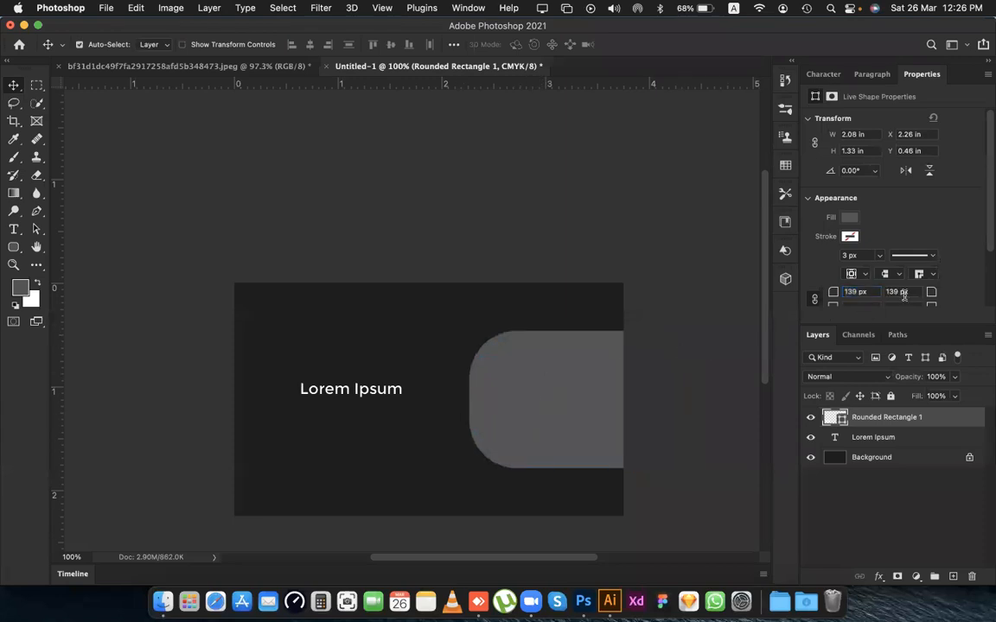
drag(850, 292, 882, 291)
click(902, 305)
drag(868, 291, 896, 277)
key(Left)
key(shift+Right)
key(shift+Right)
key(shift+Right)
text(80)
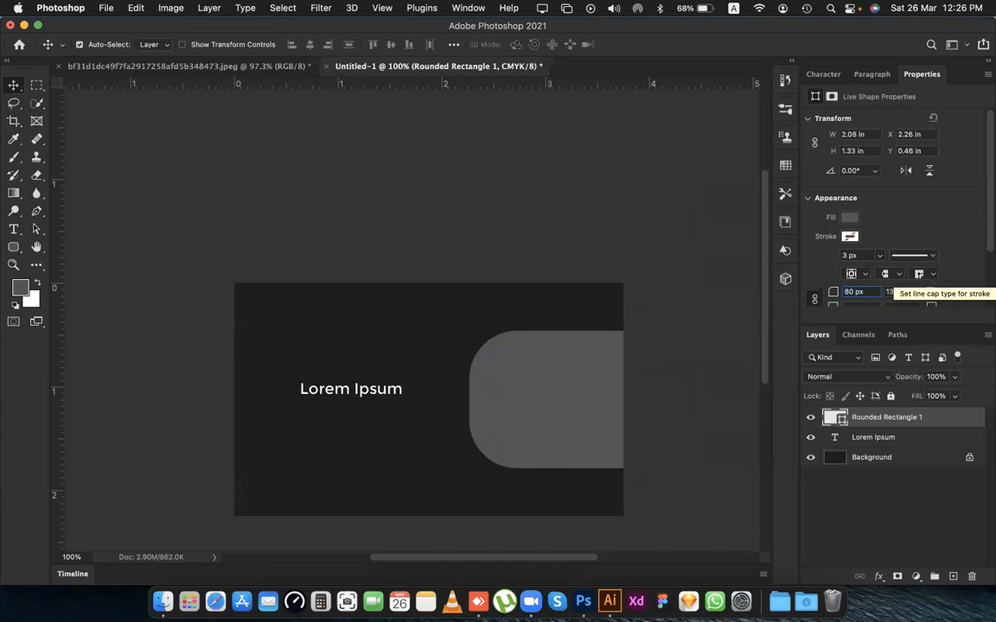
key(Return)
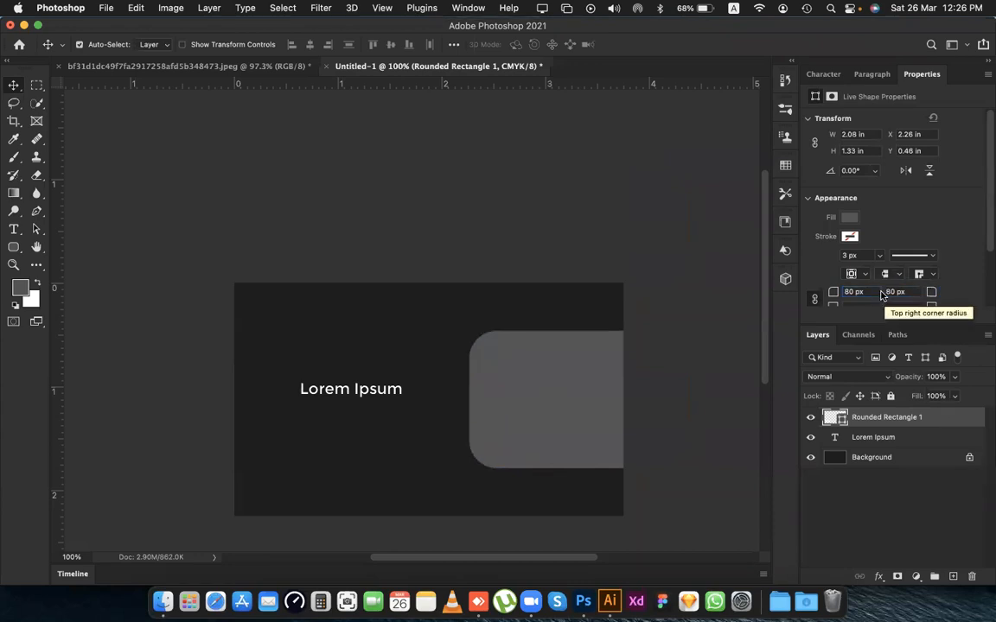
scroll(840, 296, down, 2)
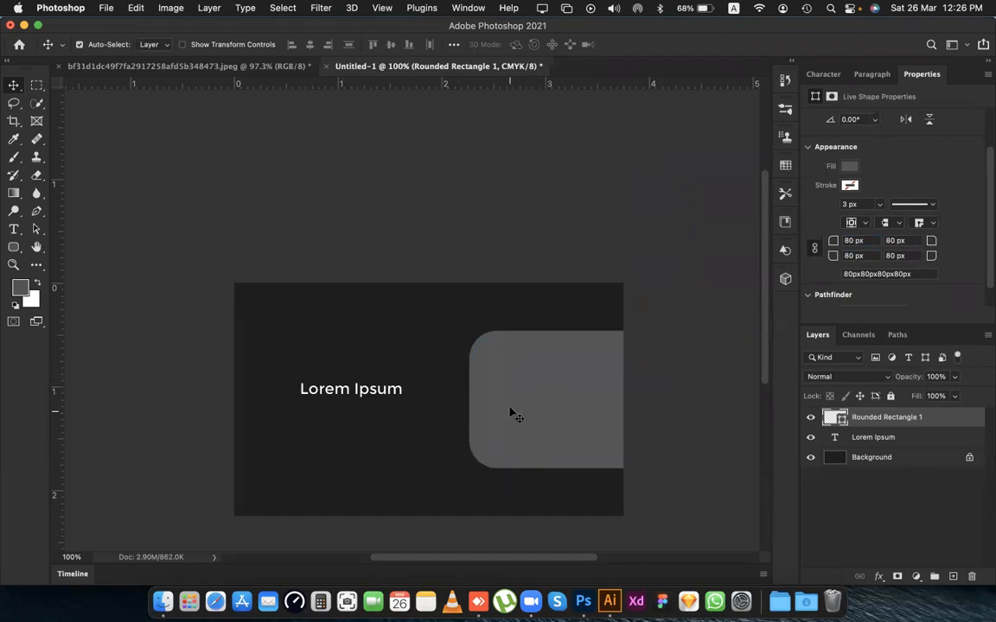
Move the rounded rectangle left, closer to the Lorem Ipsum text, and up on the card.
mouse_move(520, 411)
mouse_down()
mouse_move(521, 398)
mouse_move(520, 406)
mouse_up()
key(super+t)
mouse_move(467, 396)
mouse_down()
mouse_move(423, 396)
mouse_move(487, 397)
mouse_up()
key(Return)
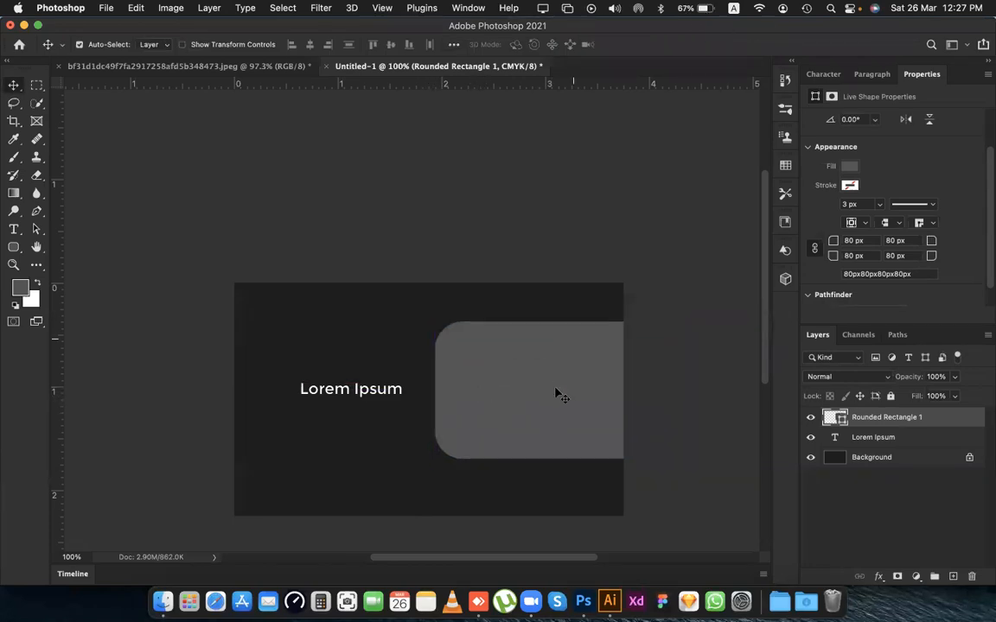
scroll(531, 404, right, 3)
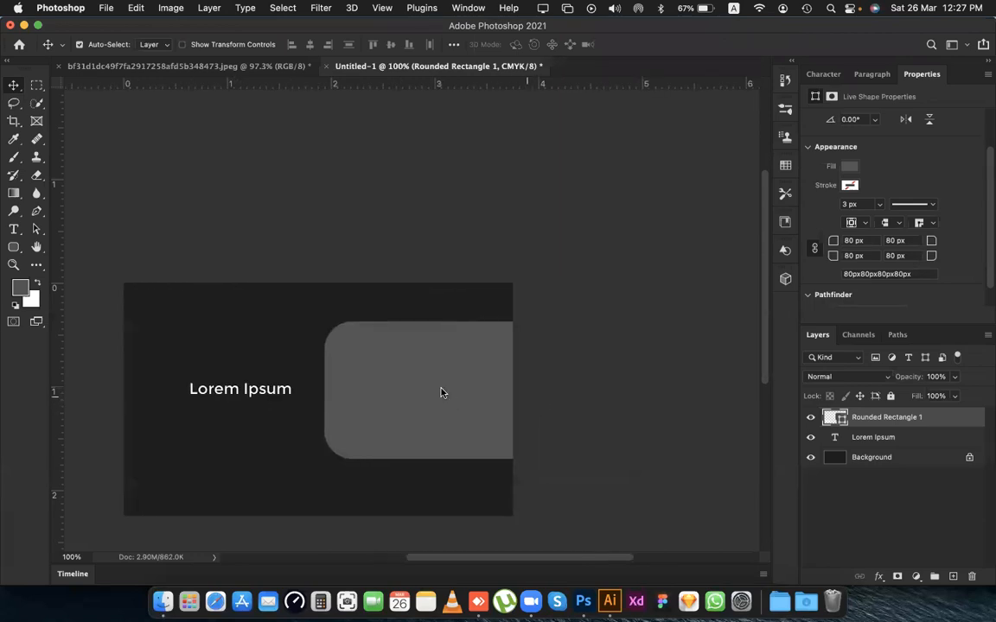
drag(439, 393, 439, 378)
scroll(458, 466, left, 3)
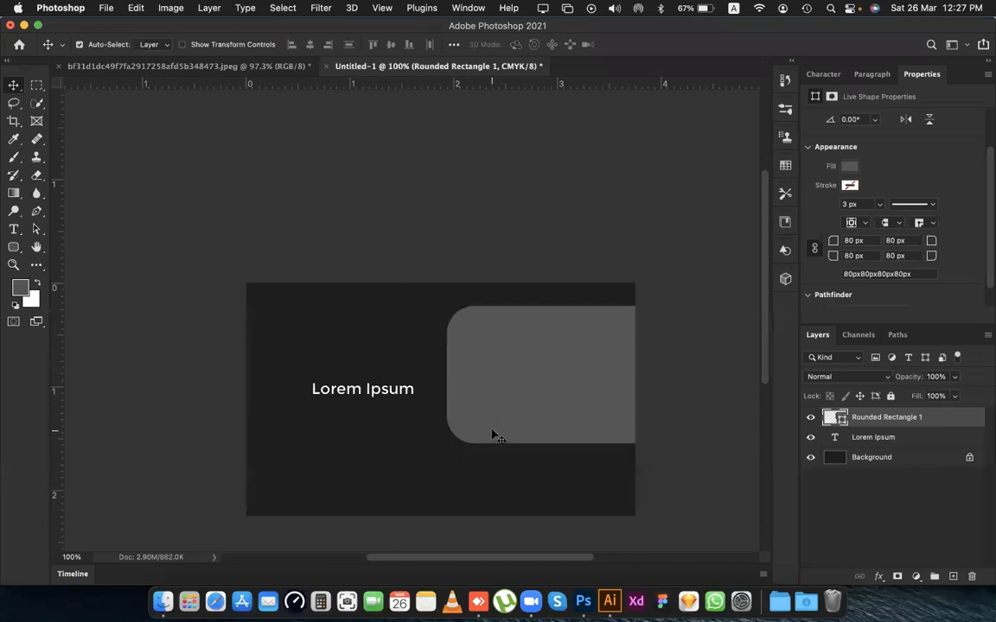
Select the entire canvas and align the rounded rectangle to its vertical centre.
key(super)
key(super+a)
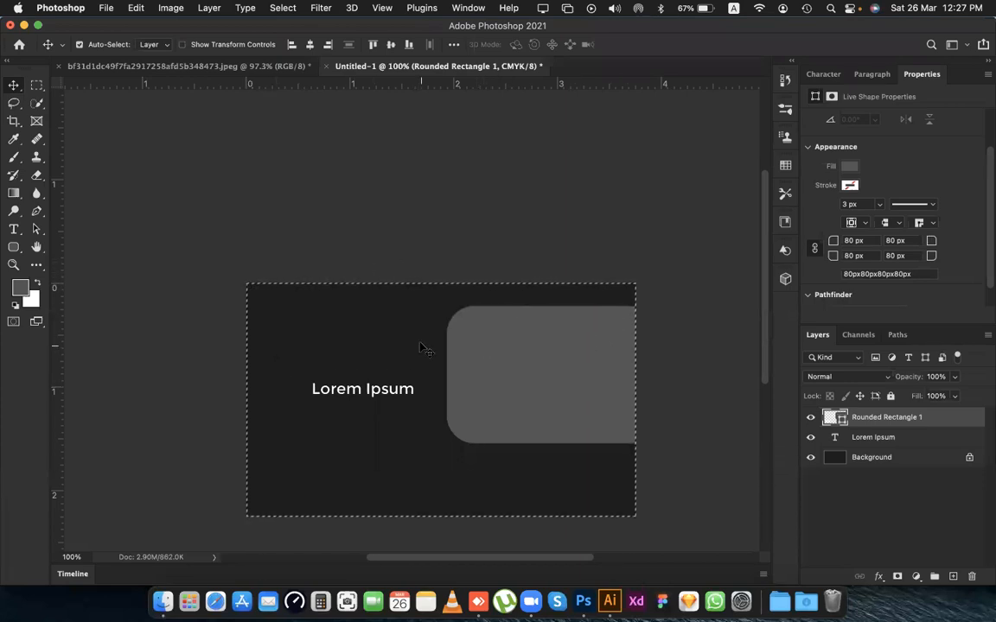
click(391, 45)
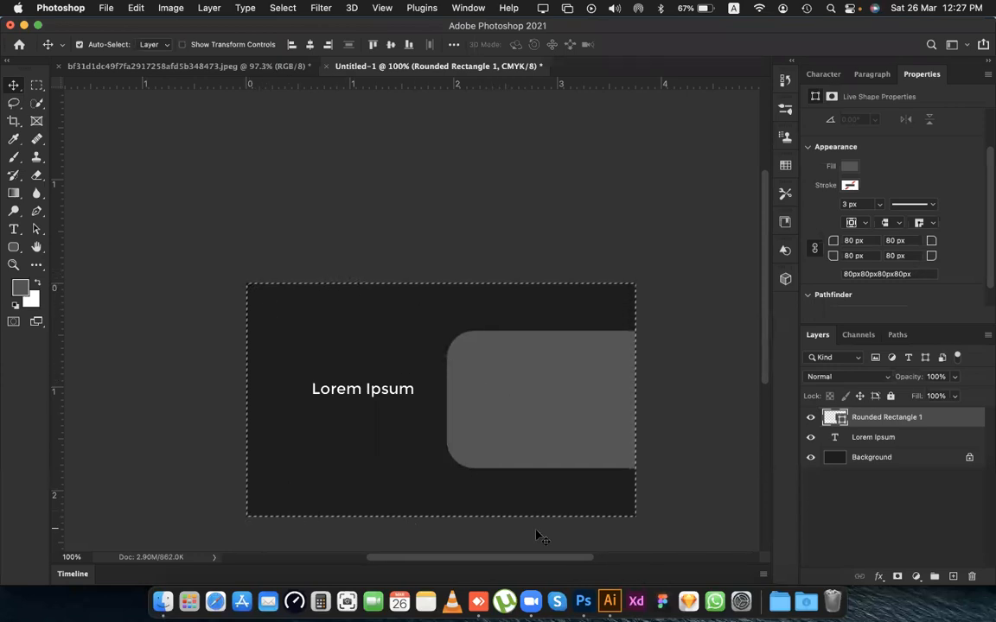
Deselect the canvas, move the Lorem Ipsum text slightly up and left, and replace its wording with the cardholder's full name.
key(super+d)
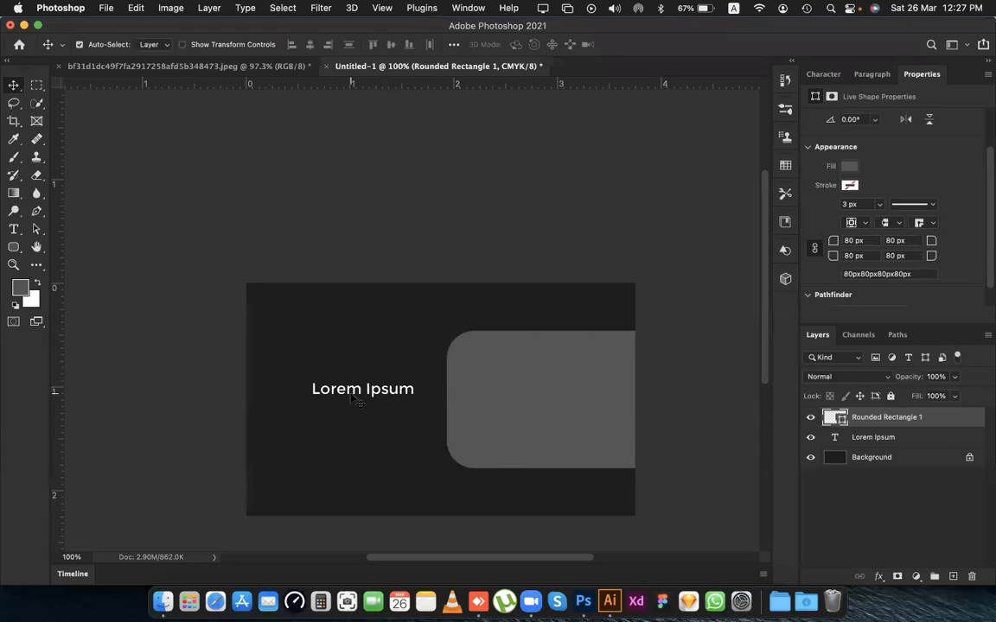
drag(348, 396, 334, 395)
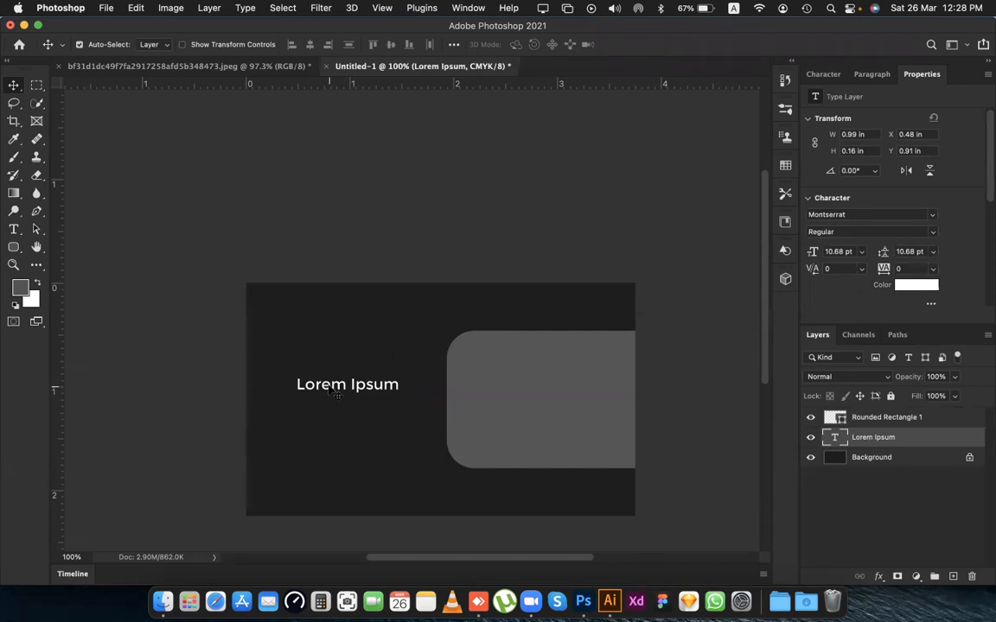
key(Return)
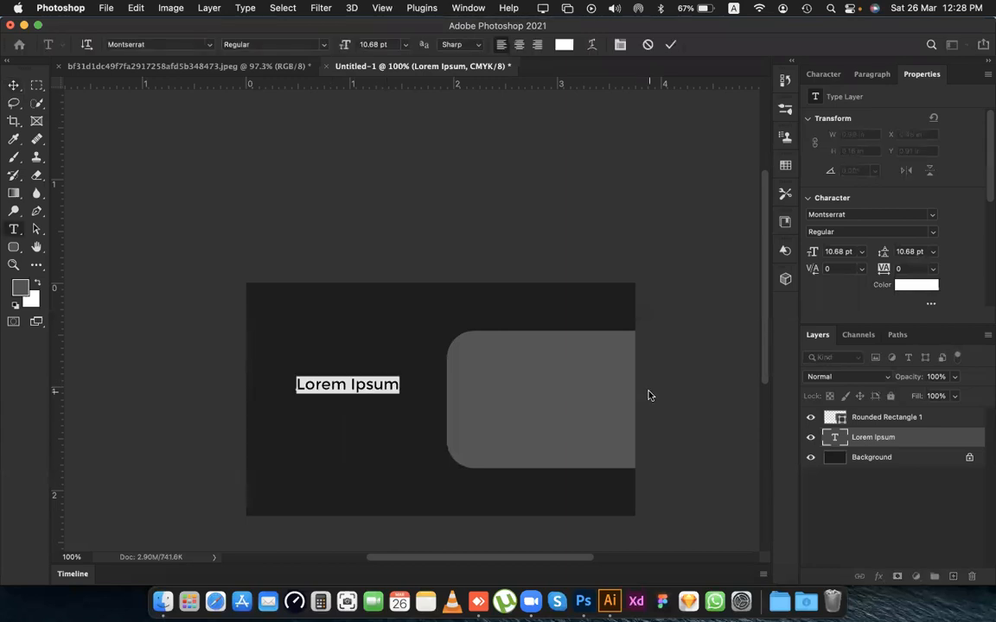
text(Joh)
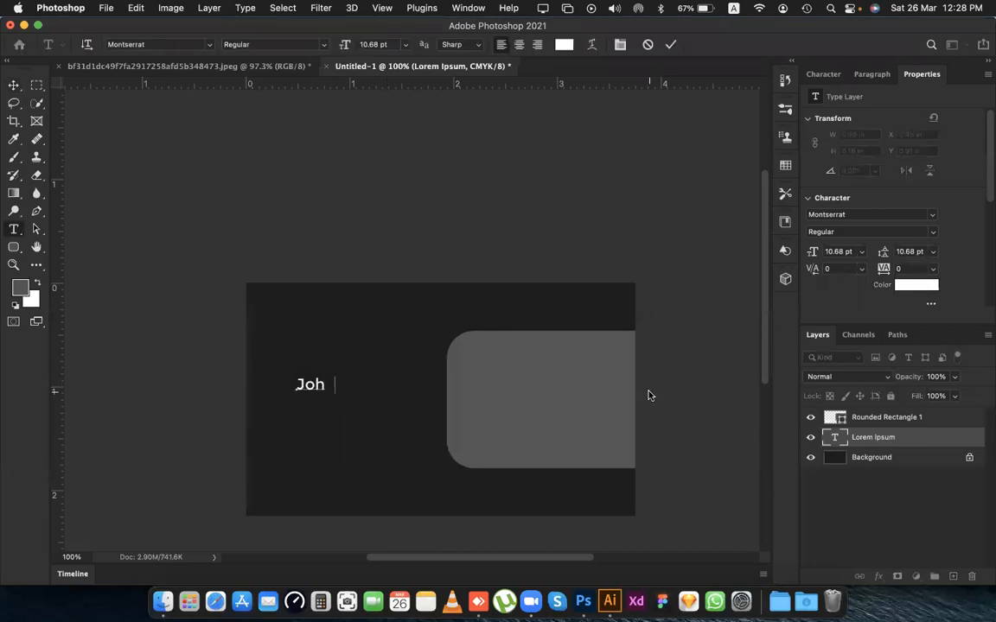
text(n Dow)
key(BackSpace)
text(e)
key(Escape)
key(v)
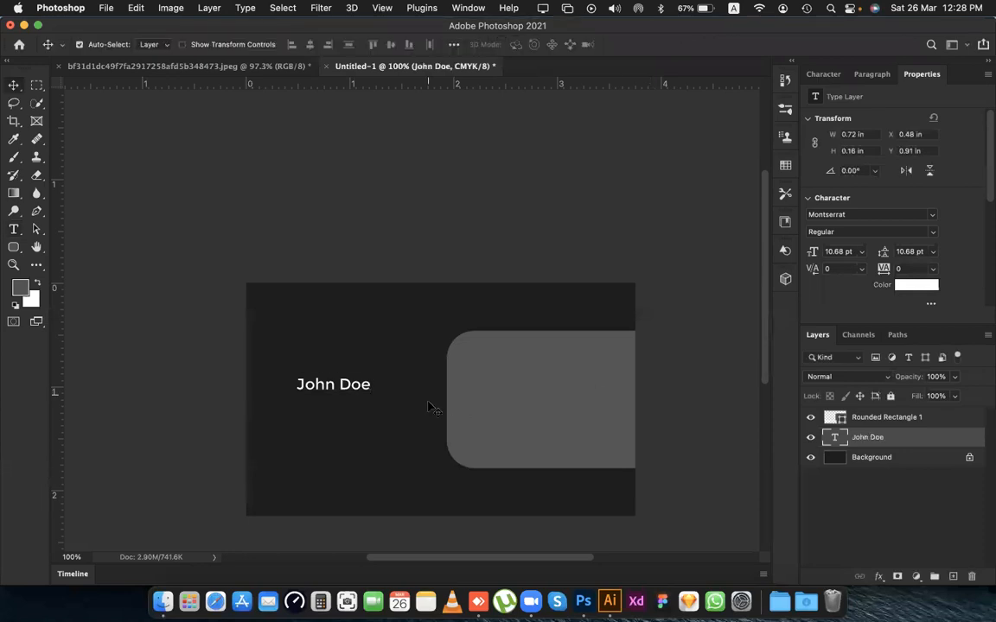
Examine the name and job title text on the reference business card image, and return to Untitled-1.
click(184, 66)
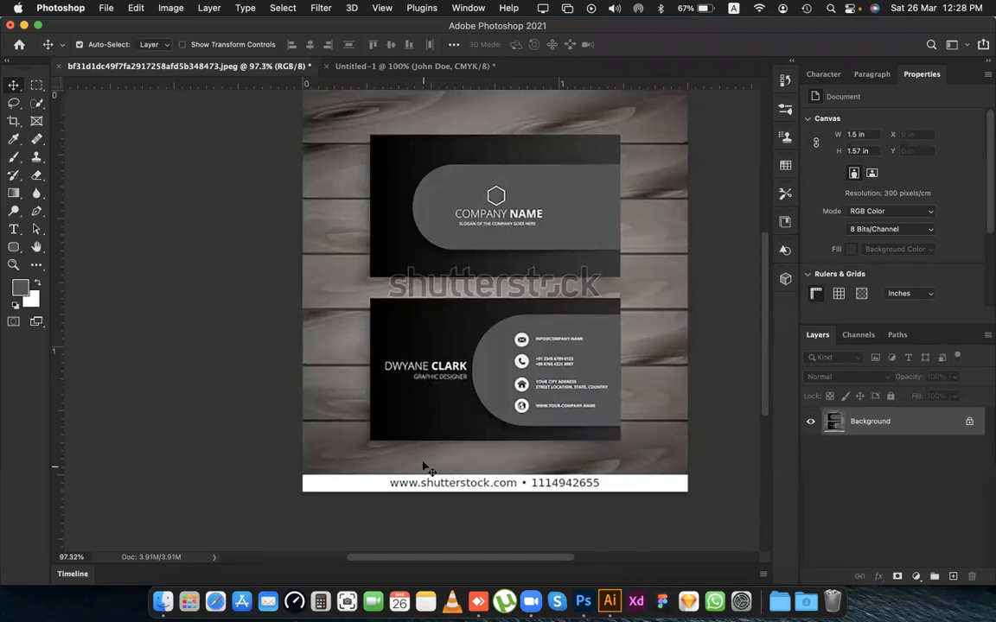
scroll(424, 378, up, 5)
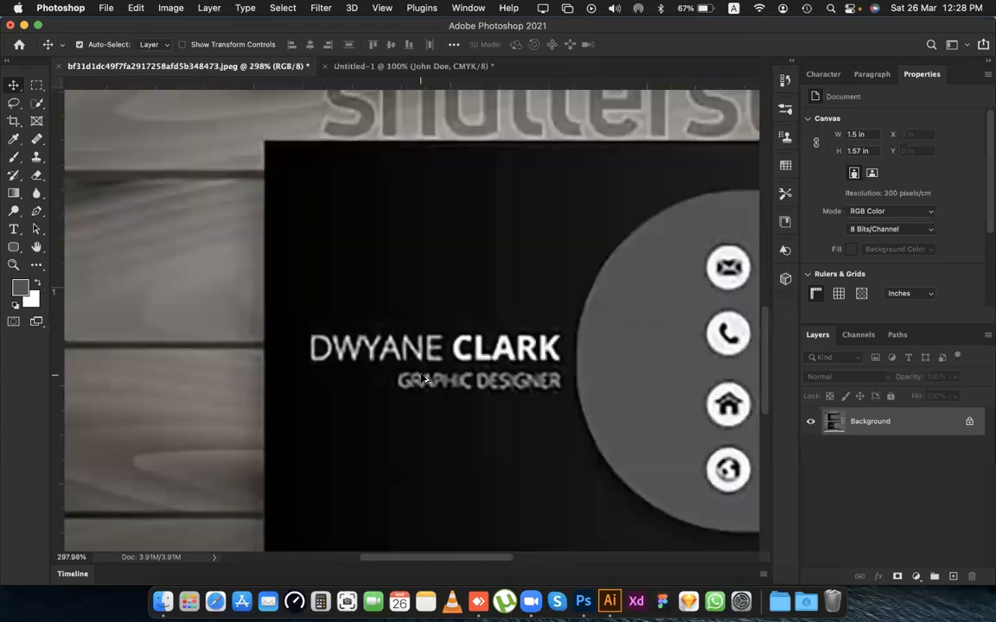
scroll(424, 377, down, 5)
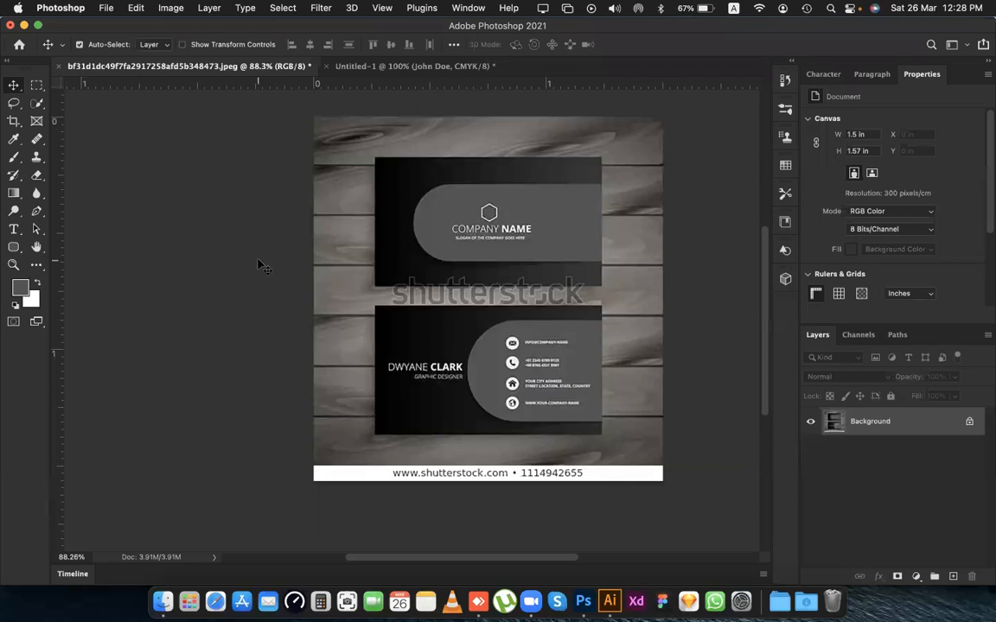
key(ctrl+Tab)
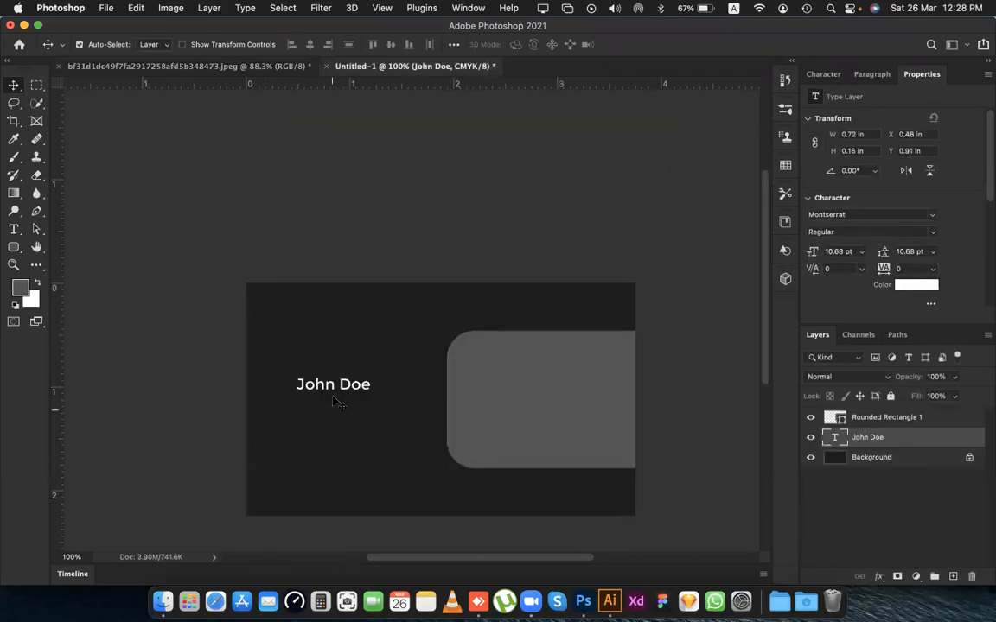
Try colouring only the first name with the rounded rectangle's grey, 545554.
drag(332, 396, 328, 390)
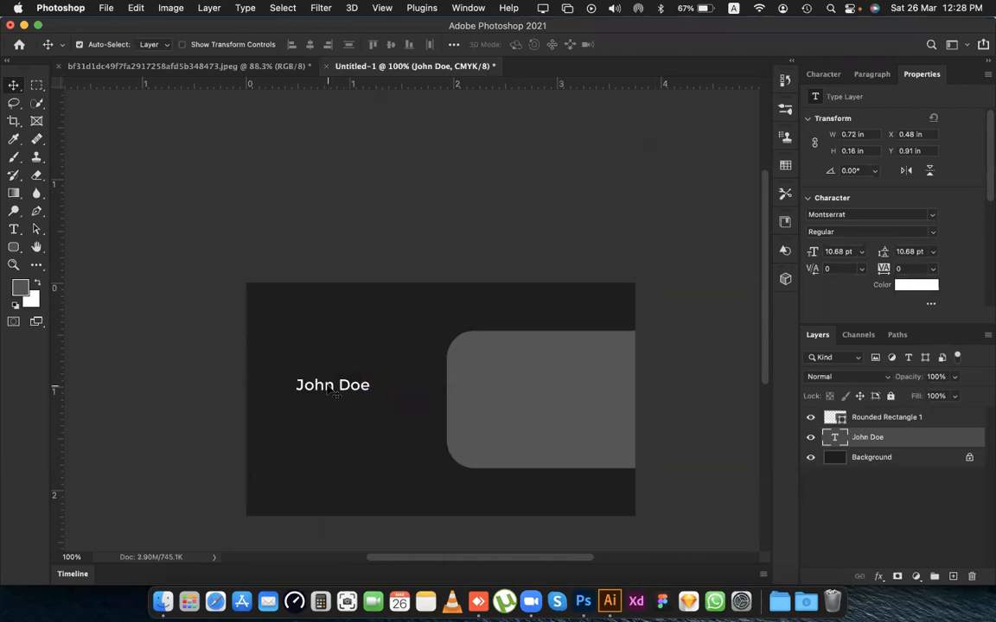
double_click(337, 389)
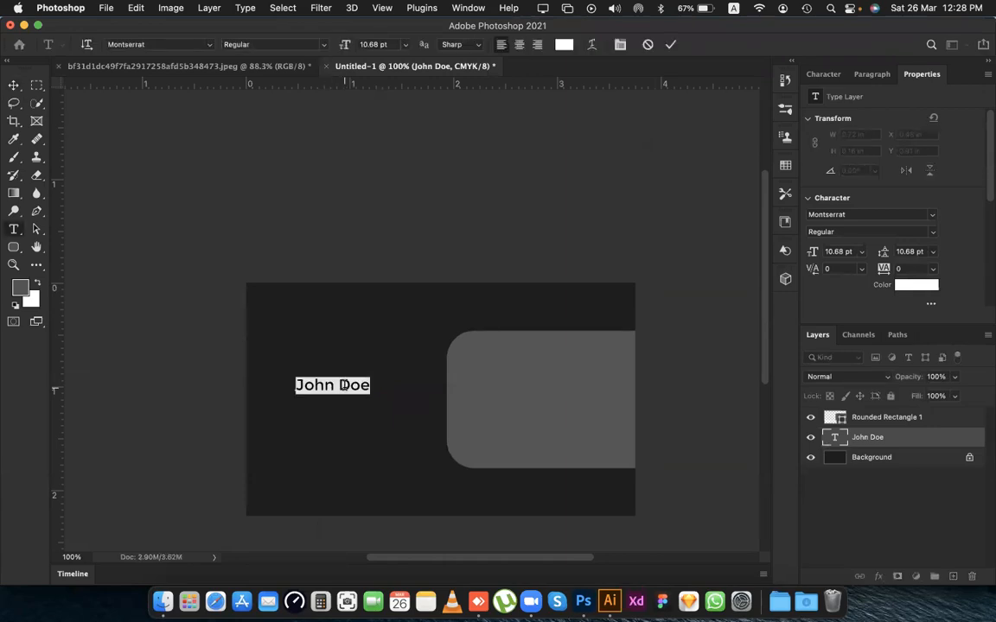
key(Left)
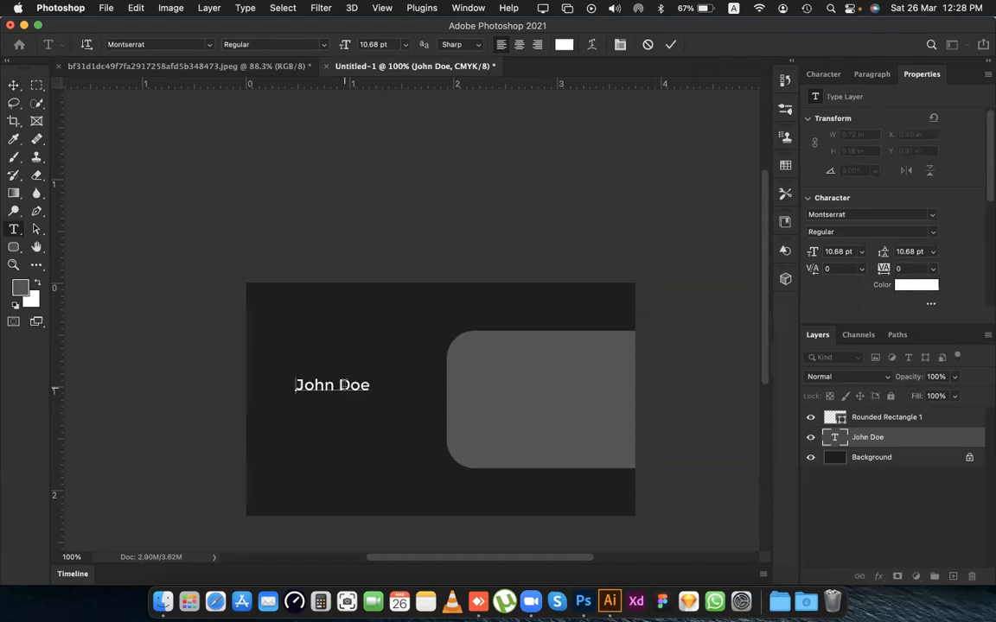
key(shift+Right)
key(shift+Right)
key(shift+Right)
key(shift+Right)
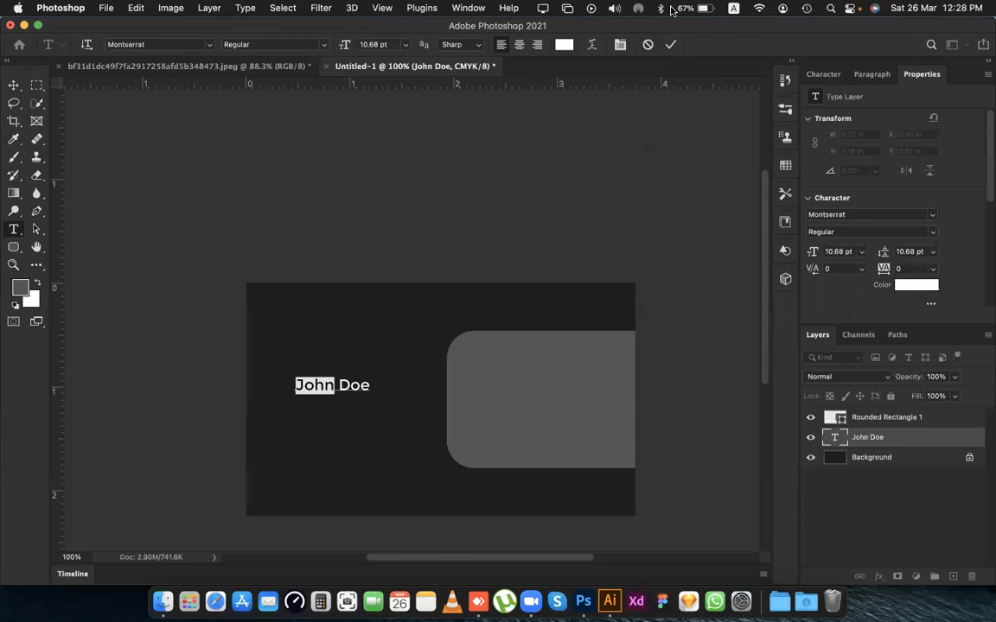
click(817, 78)
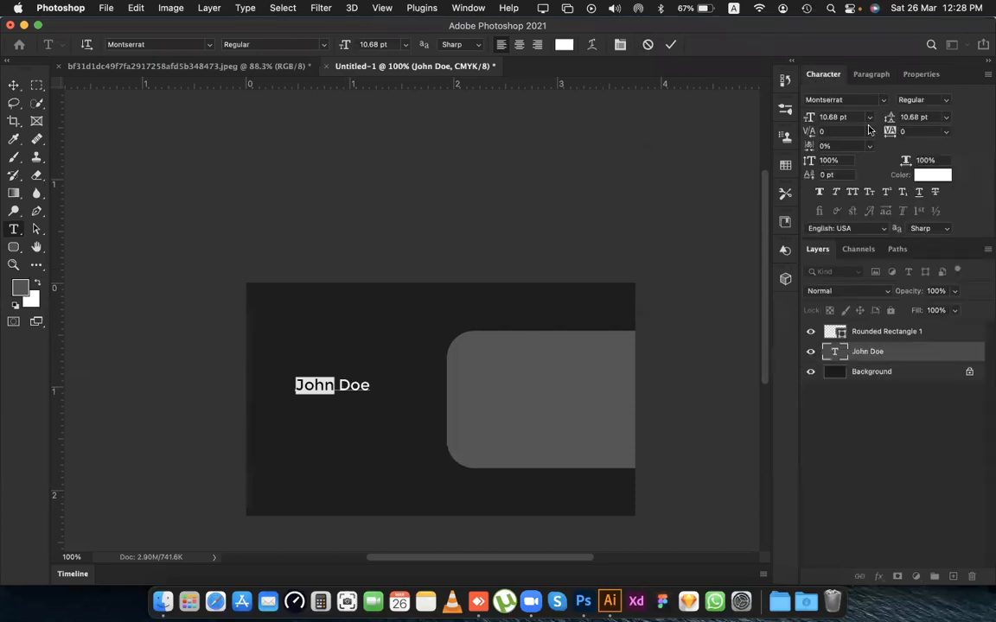
click(920, 177)
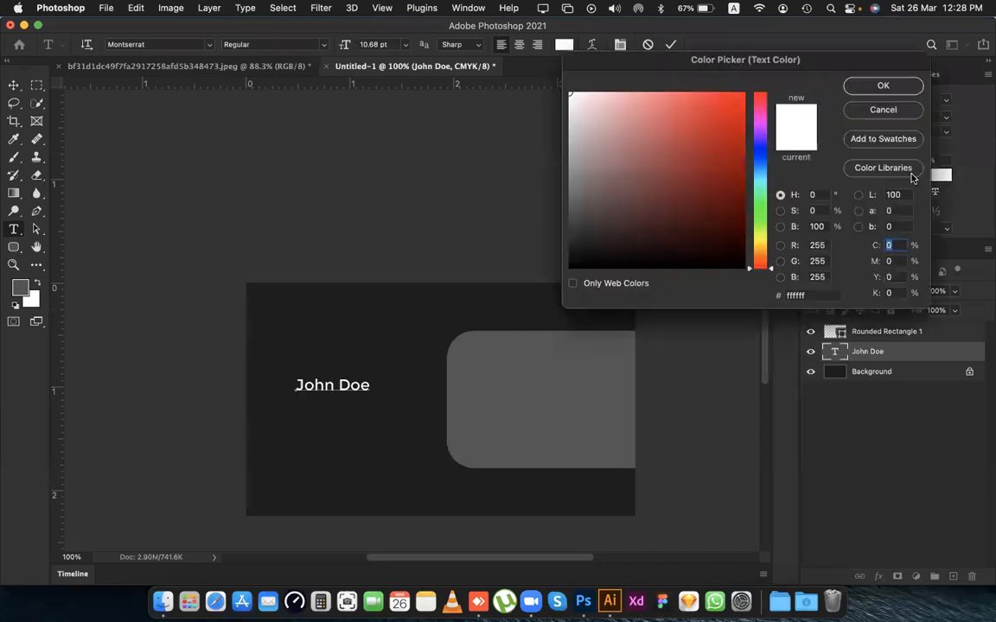
click(501, 404)
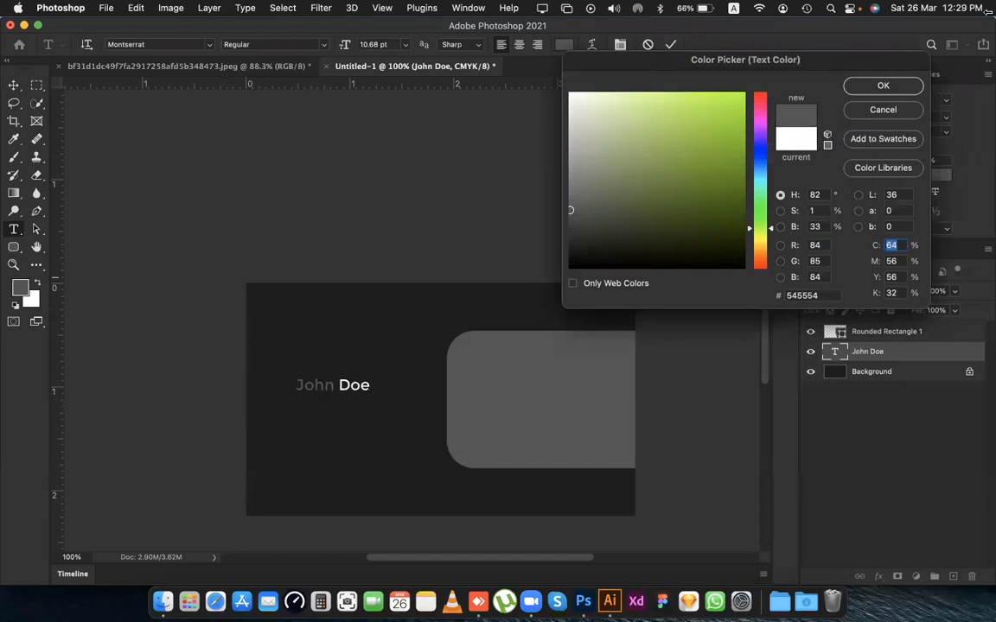
click(878, 109)
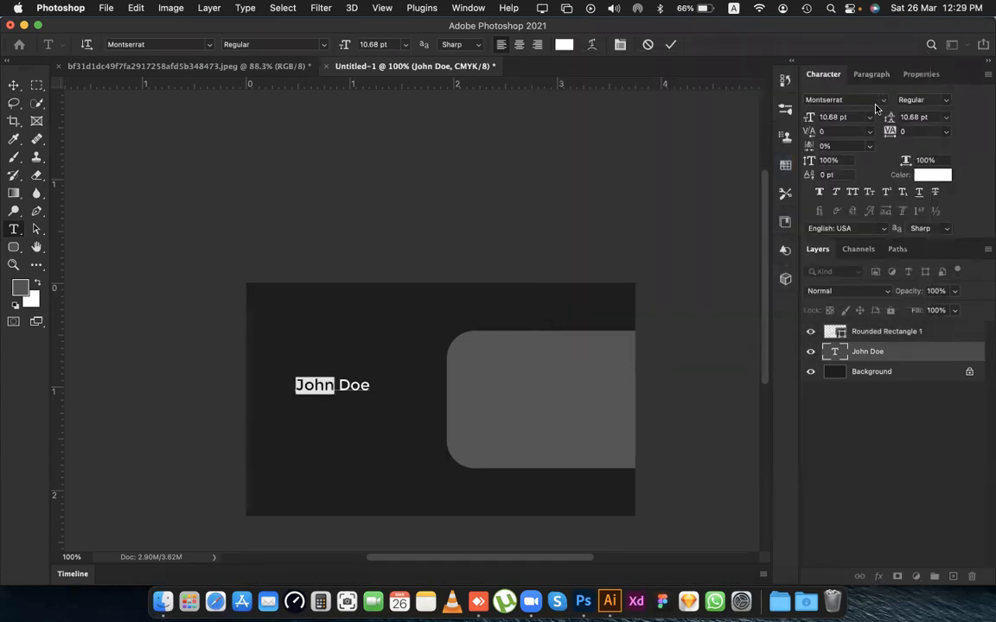
Move the name text slightly down the card and place a duplicate of it directly below.
click(14, 84)
drag(365, 386, 370, 394)
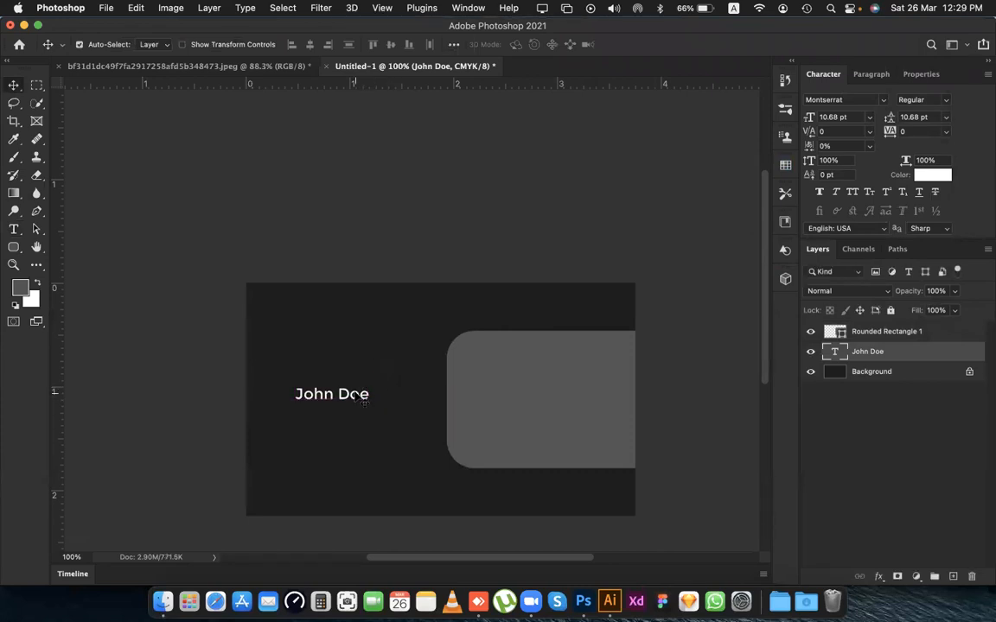
drag(363, 395, 363, 415)
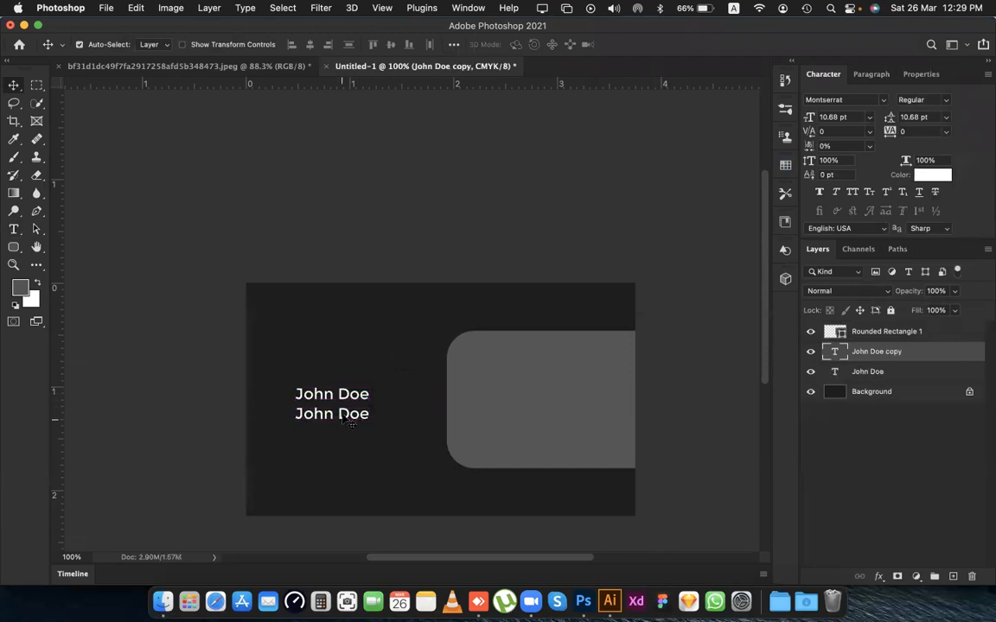
Replace the duplicated name's wording with Graphic Designer.
double_click(834, 351)
text(Graphi)
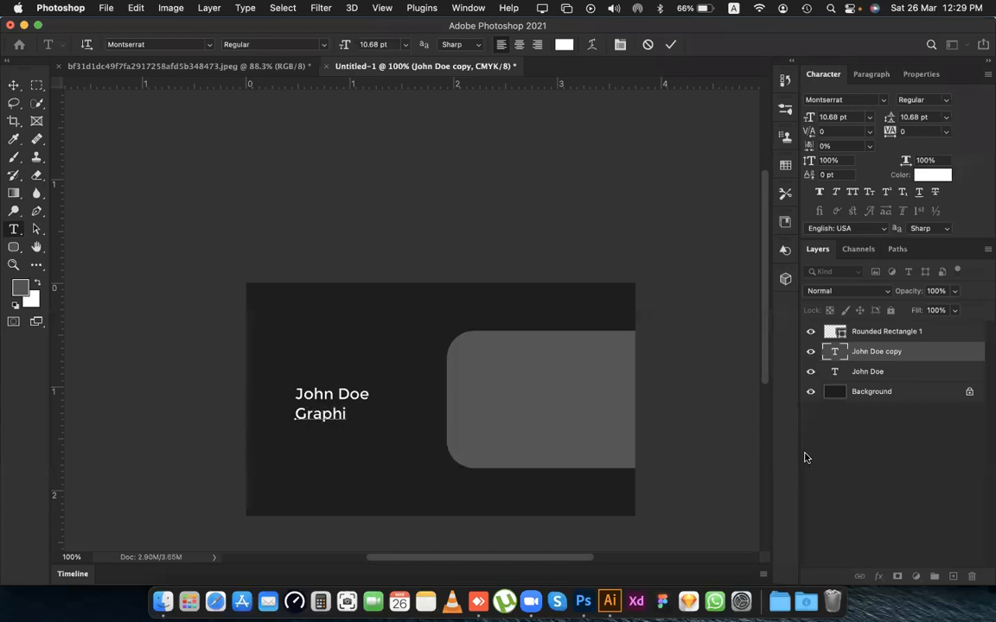
text(c Designe)
key(super+Return)
key(v)
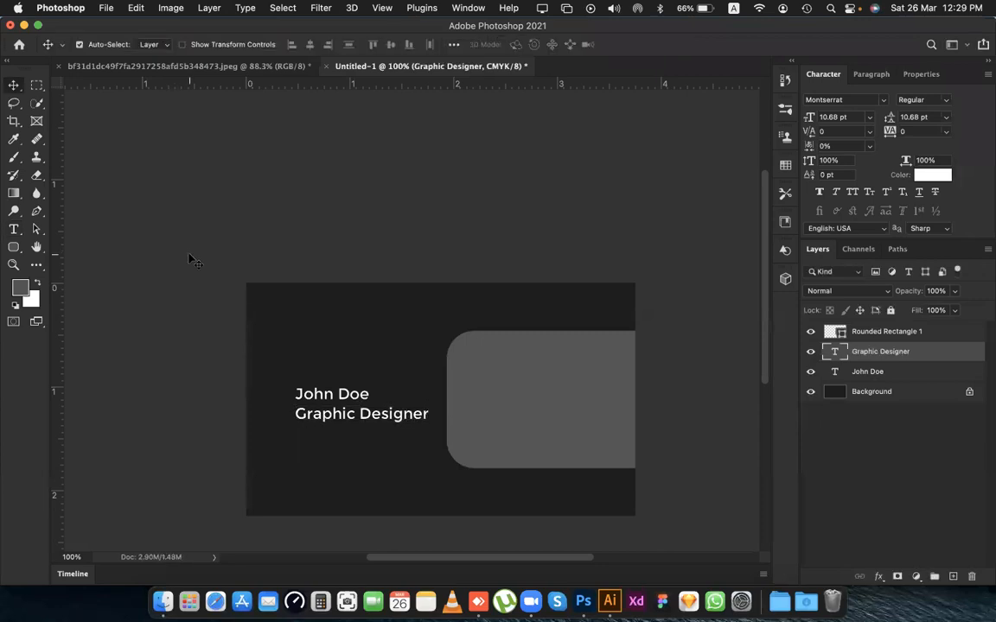
Show the guides, and set the Graphic Designer text in Small Caps after trying All Caps.
key(super+semicolon)
scroll(344, 384, left, 3)
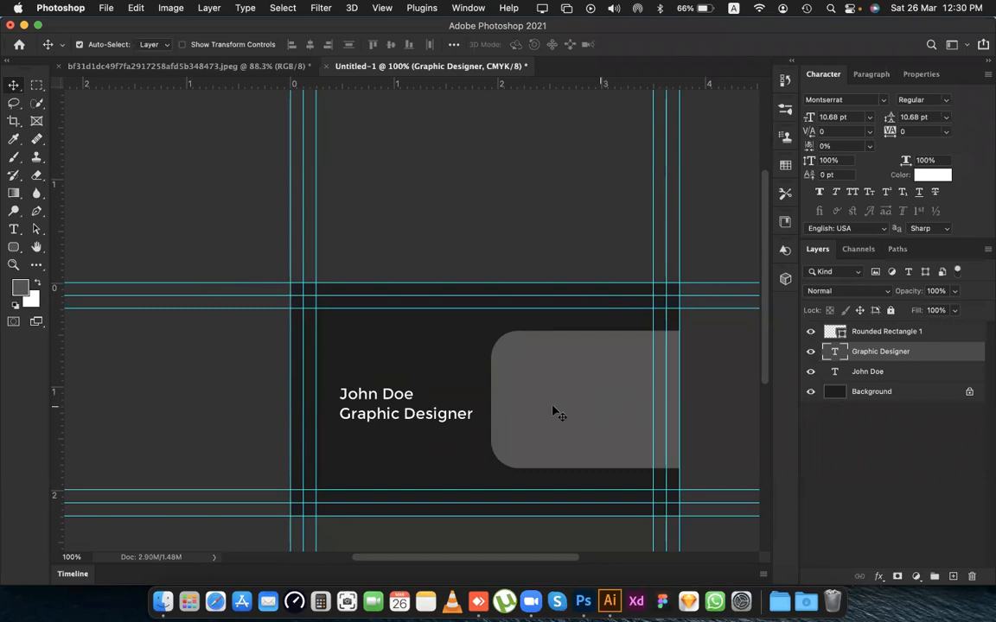
click(852, 193)
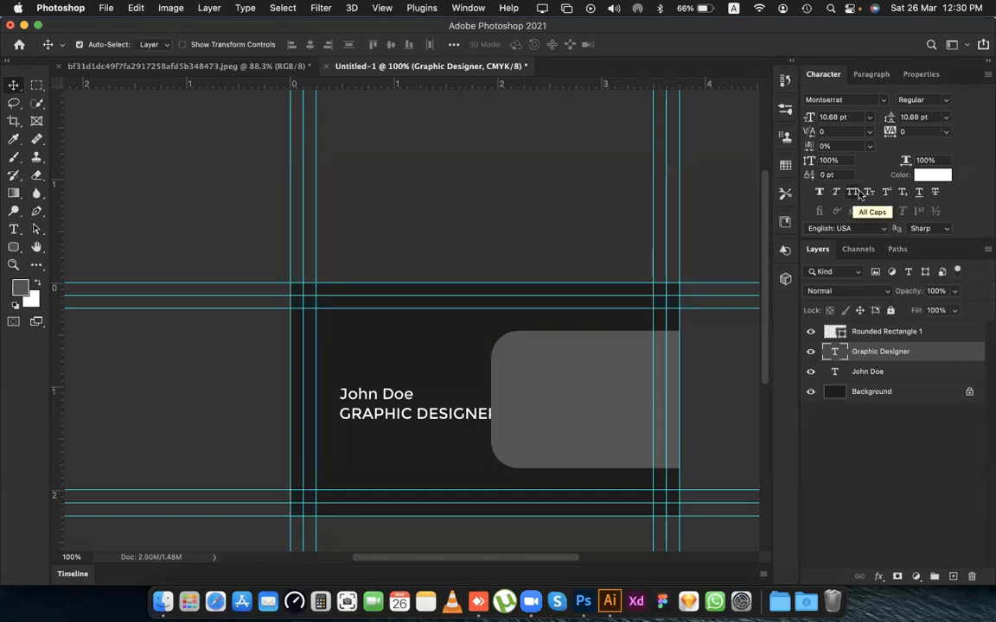
click(869, 193)
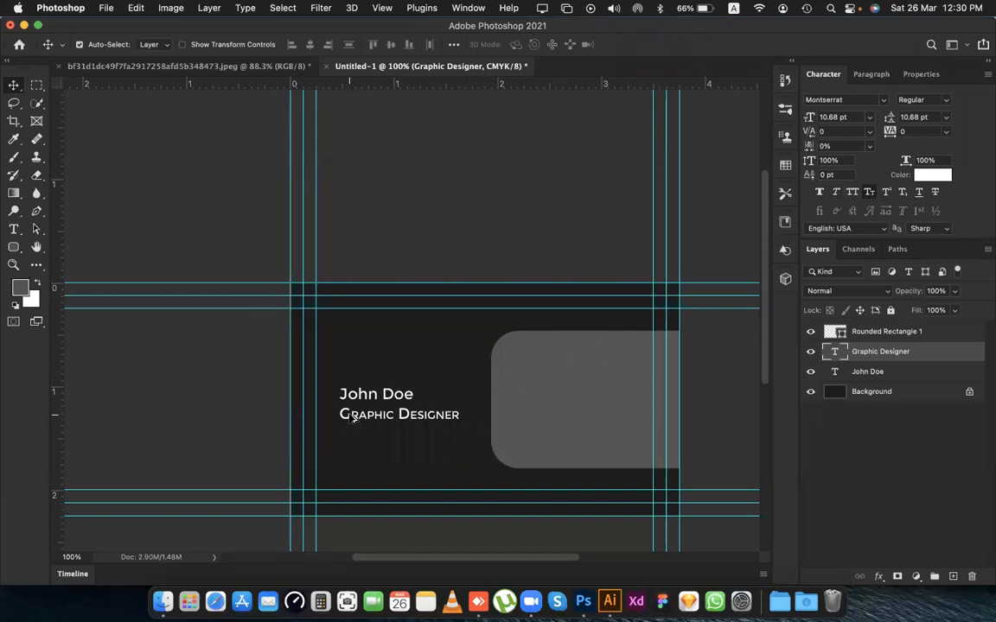
scroll(353, 418, up, 5)
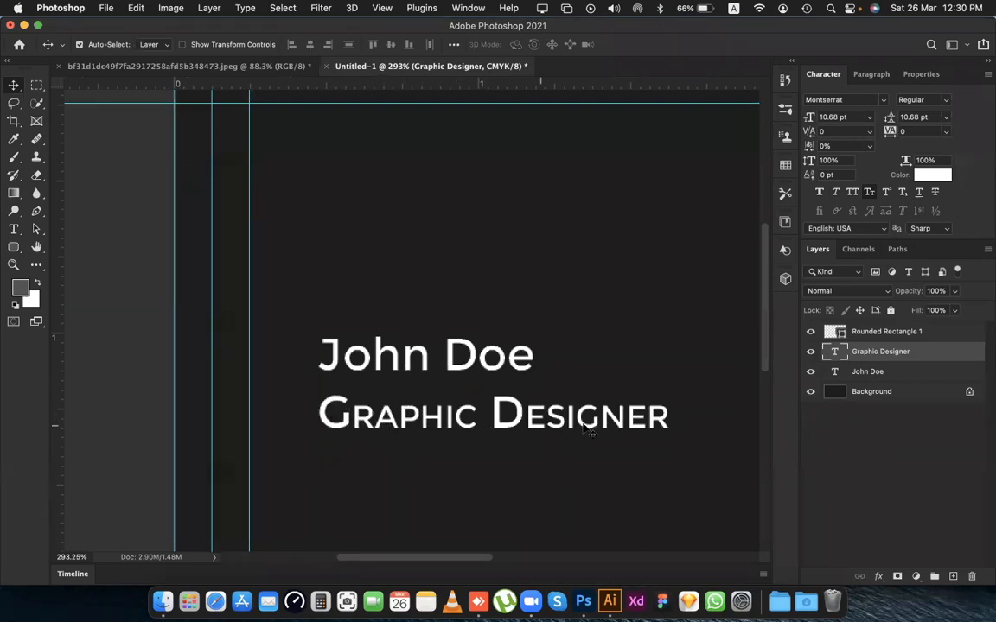
scroll(568, 414, down, 3)
Set the name text in All Caps, trying Small Caps for comparison.
click(493, 386)
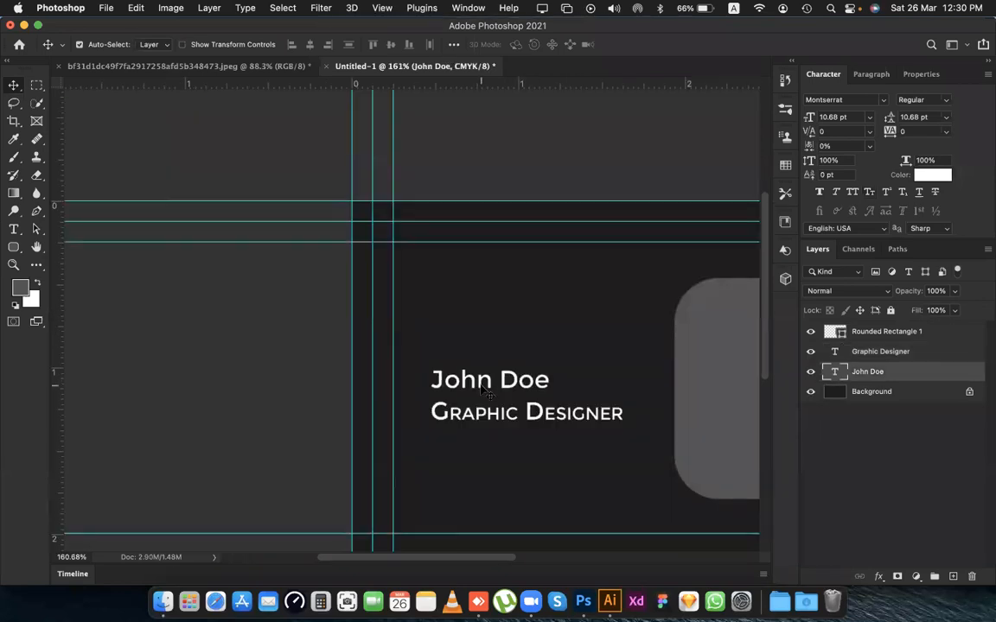
click(853, 193)
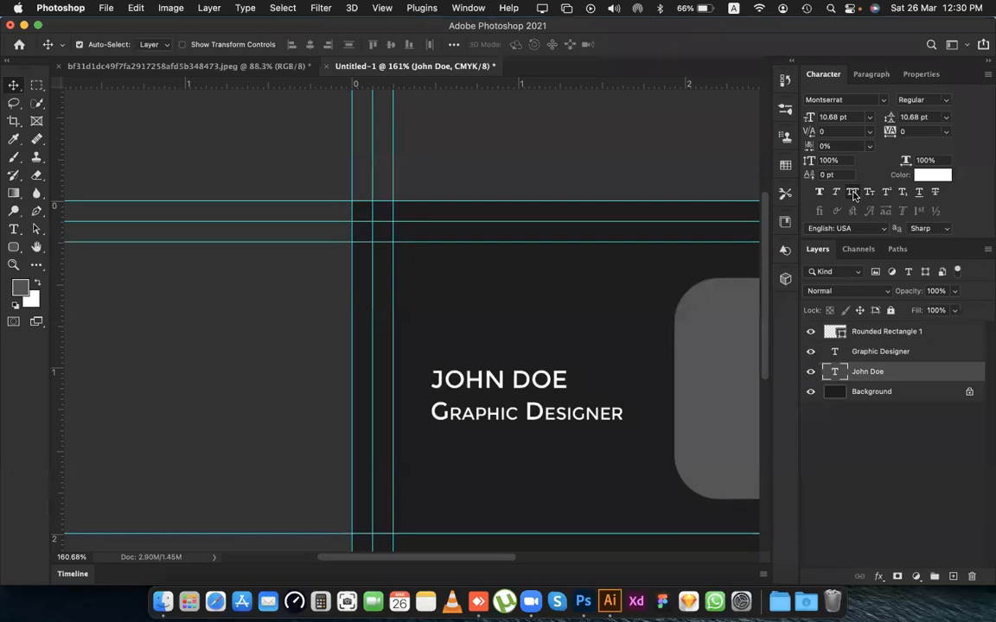
click(867, 193)
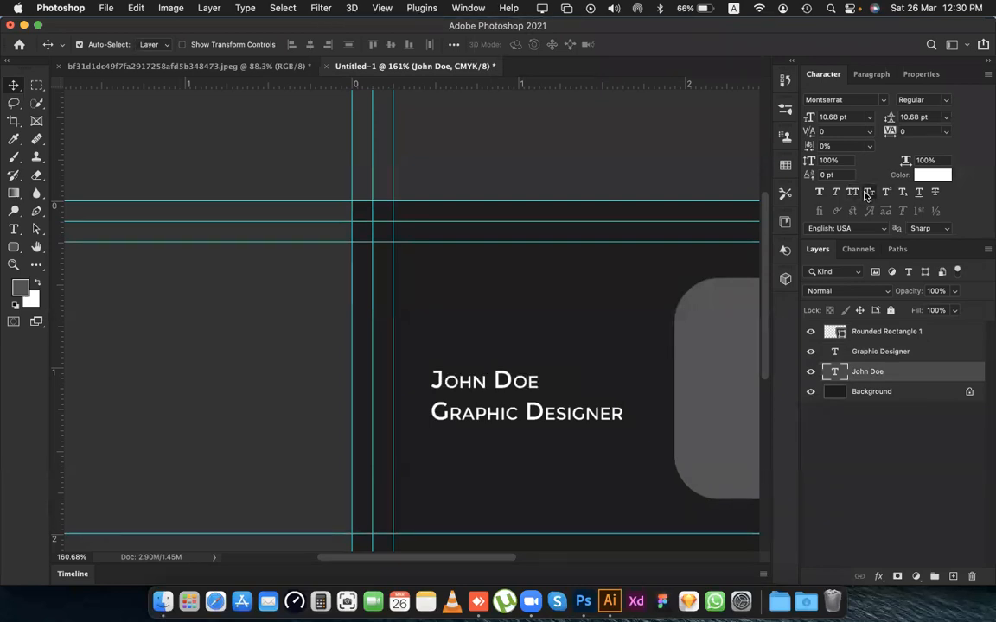
click(851, 194)
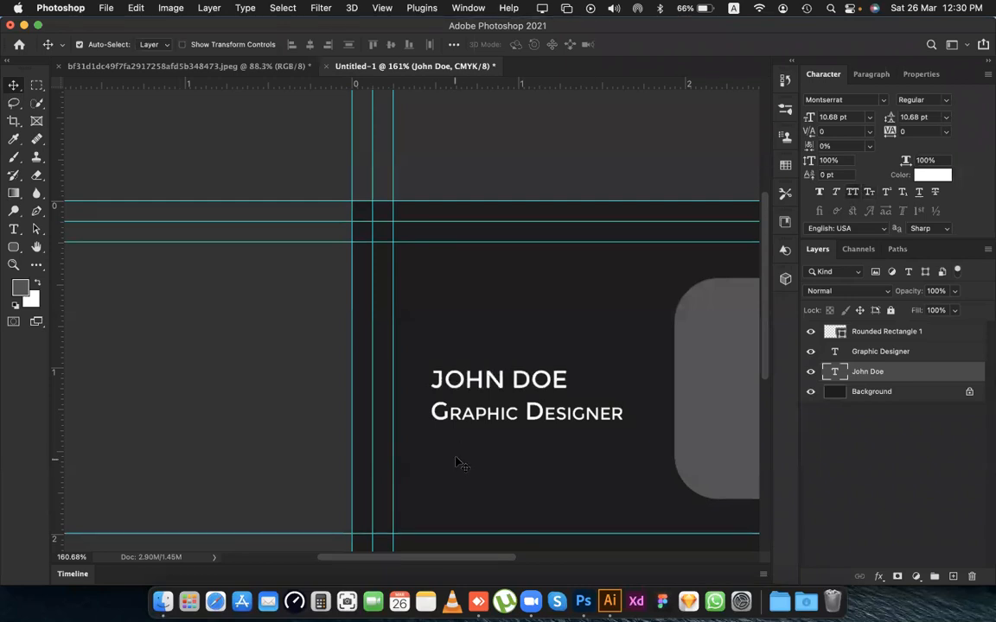
Scale the name text up to about 141% (15.1 pt) and move it slightly up.
scroll(420, 385, right, 5)
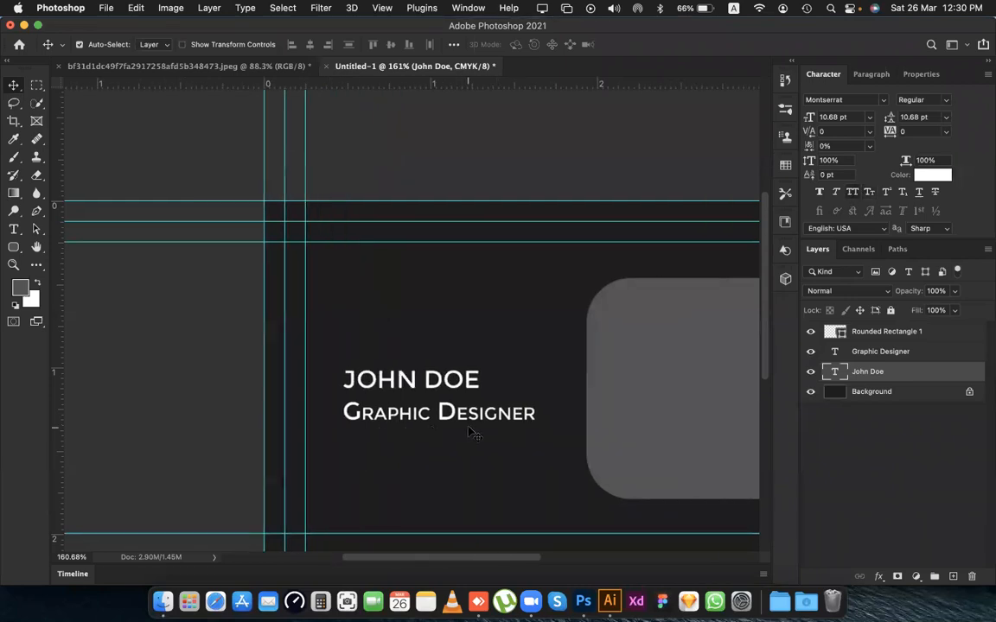
click(429, 366)
click(433, 381)
key(cmd+t)
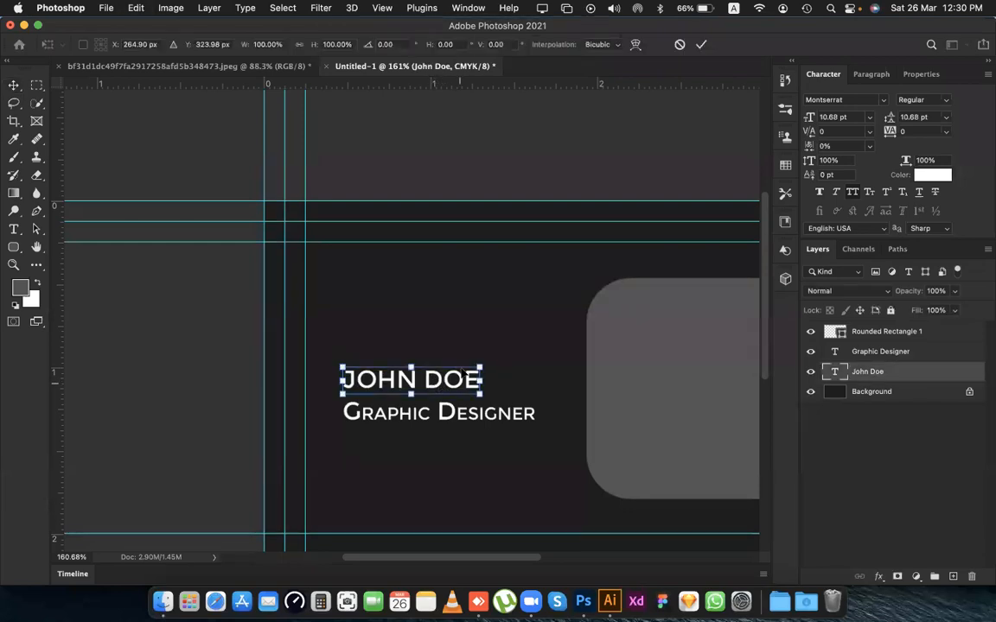
drag(481, 367, 510, 354)
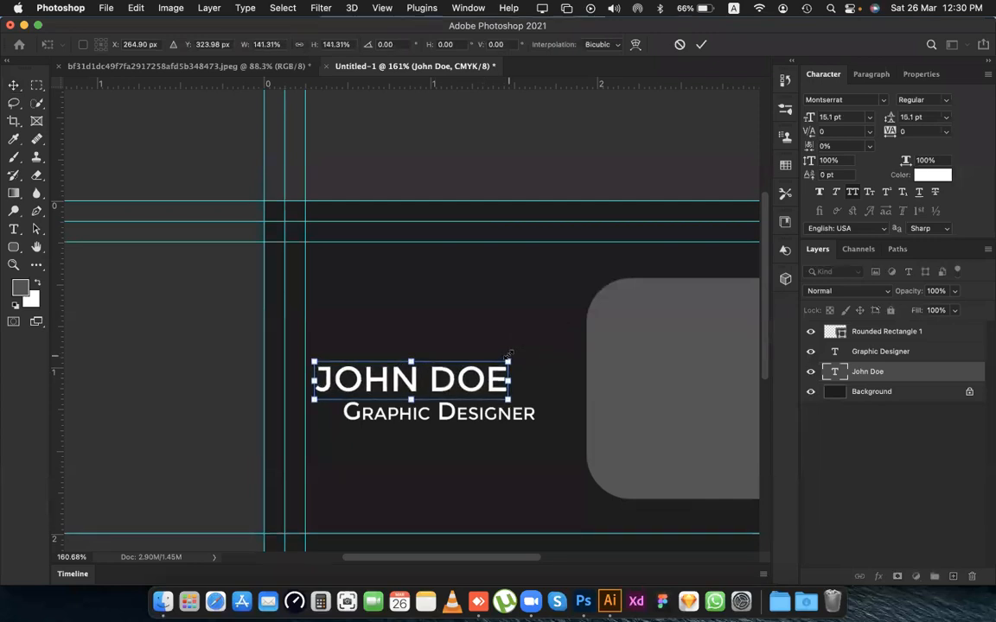
key(Return)
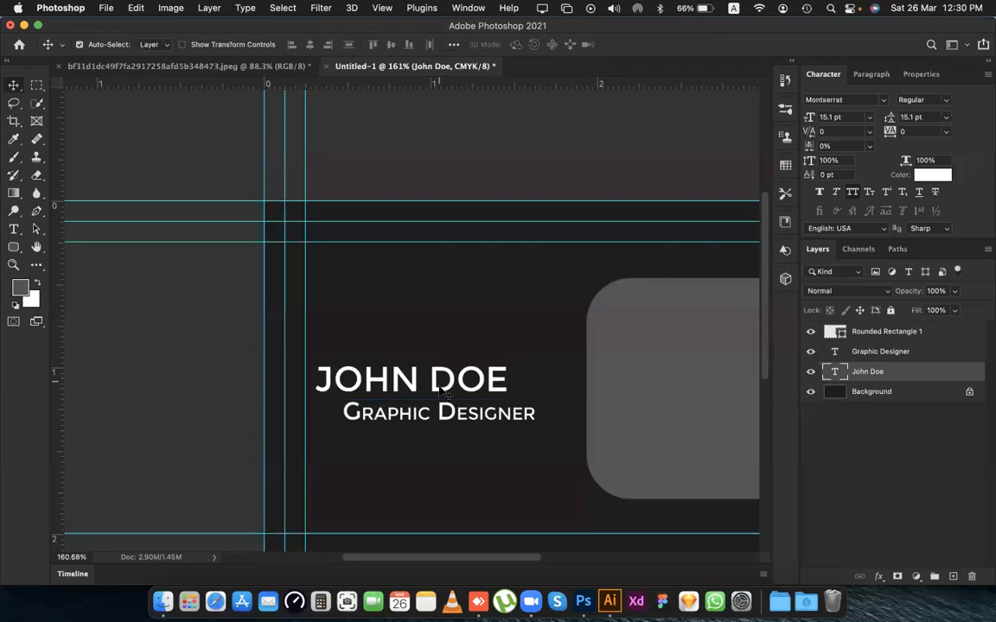
mouse_move(449, 382)
mouse_down()
mouse_move(443, 364)
mouse_move(454, 363)
mouse_move(447, 369)
mouse_up()
Place the Graphic Designer text just beneath the name, scale it to about 82% (8.81 pt), and nudge it down slightly.
drag(450, 424, 431, 395)
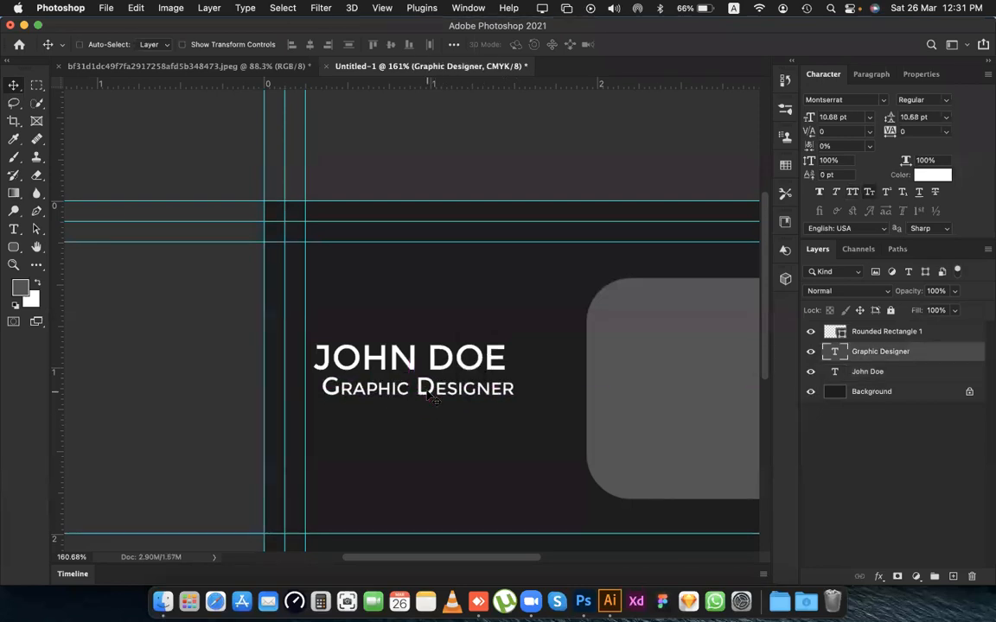
key(super+t)
drag(514, 373, 481, 381)
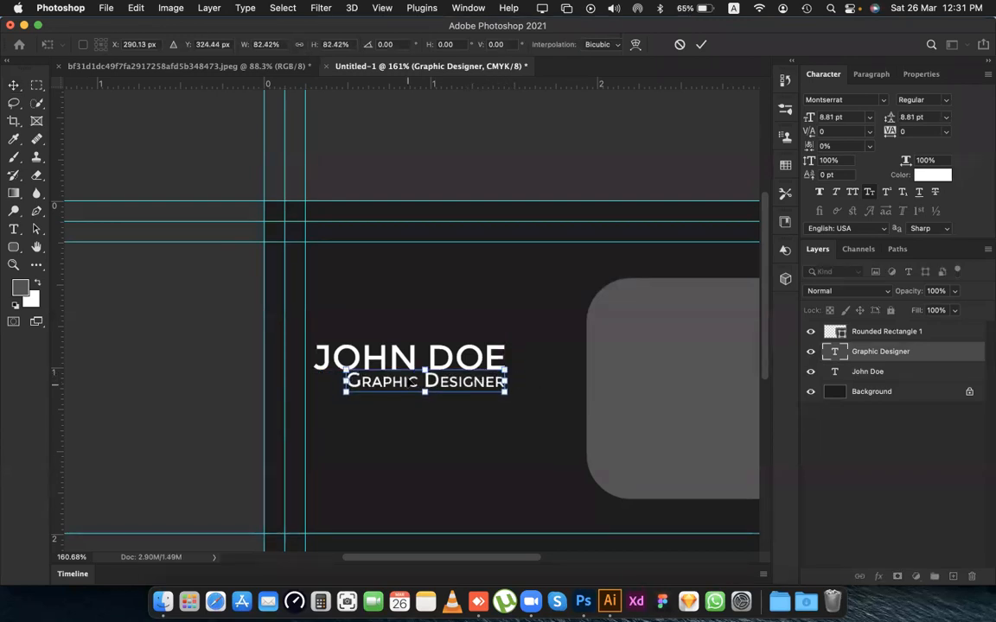
key(Return)
key(Down)
key(Down)
key(Down)
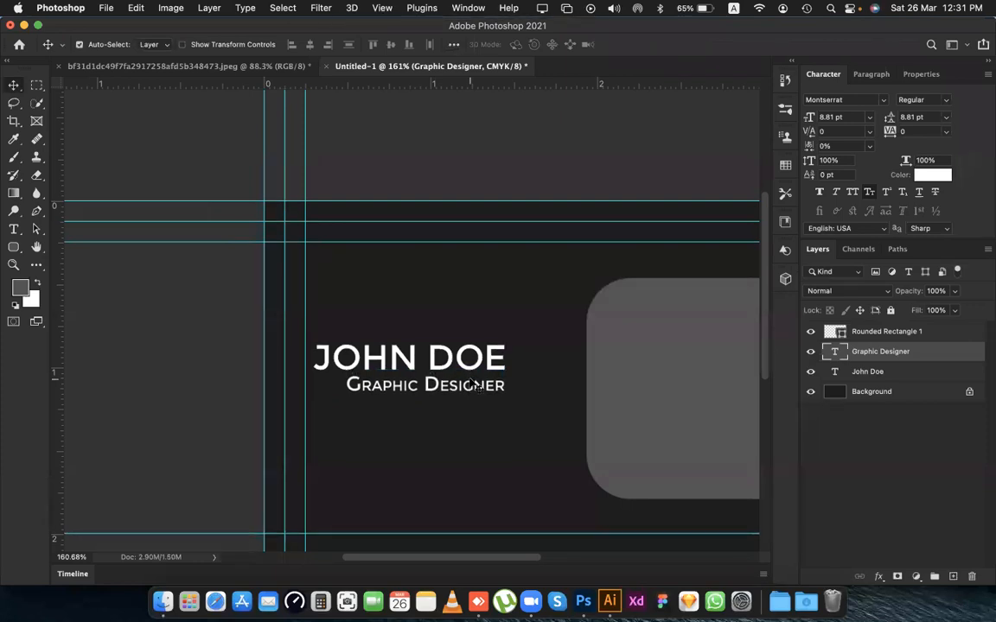
scroll(474, 387, down, 10)
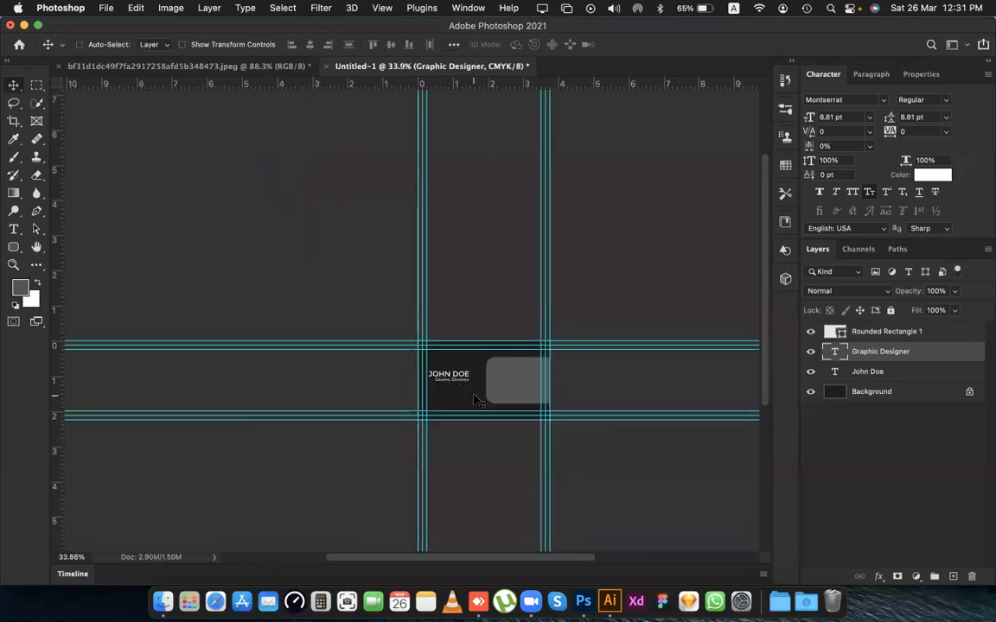
scroll(473, 399, up, 8)
scroll(473, 357, left, 5)
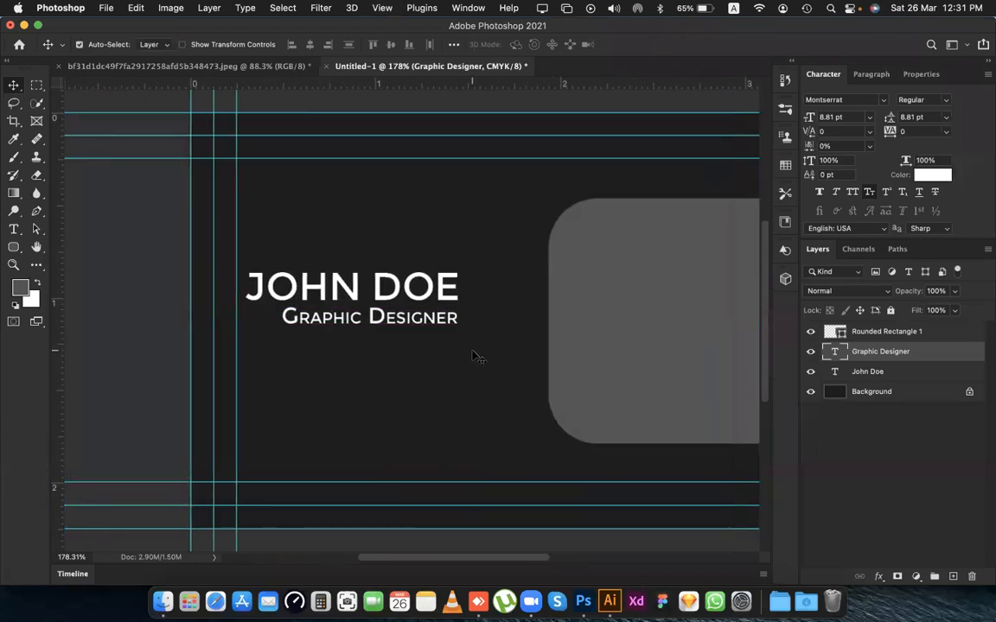
scroll(474, 357, left, 2)
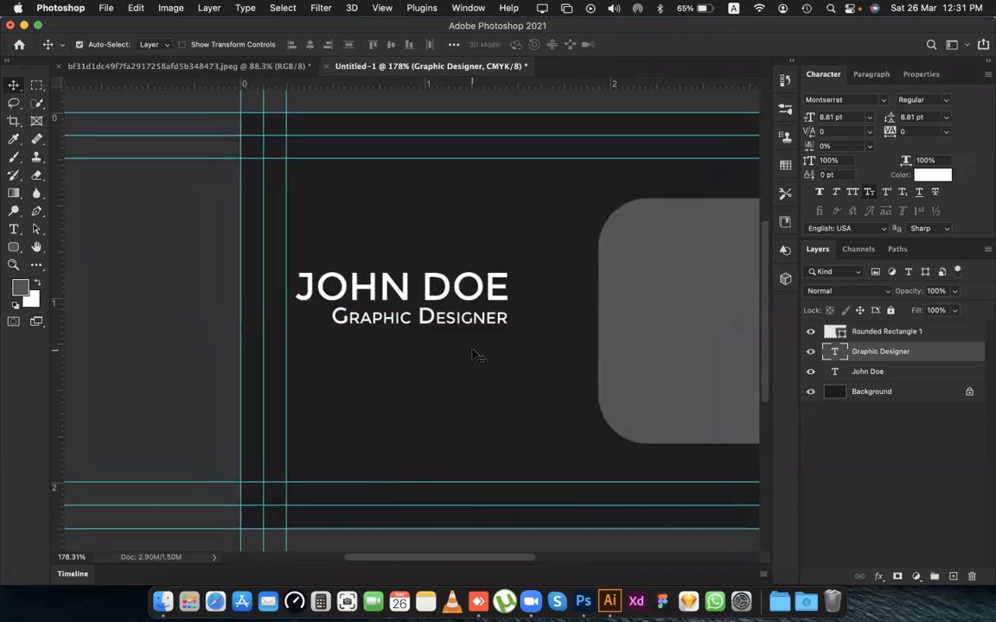
scroll(474, 356, left, 1)
scroll(474, 355, right, 2)
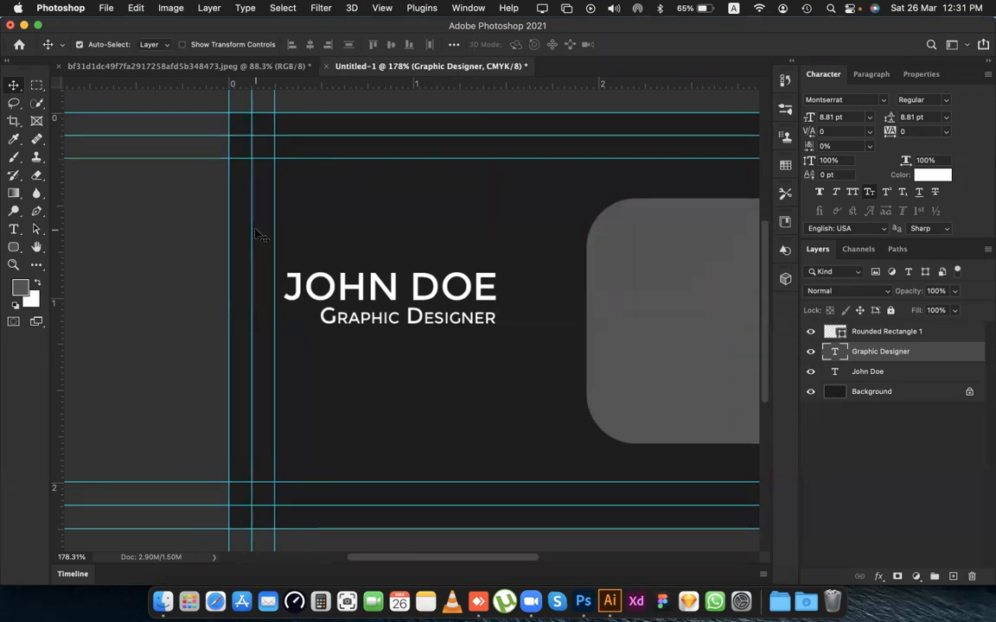
click(155, 194)
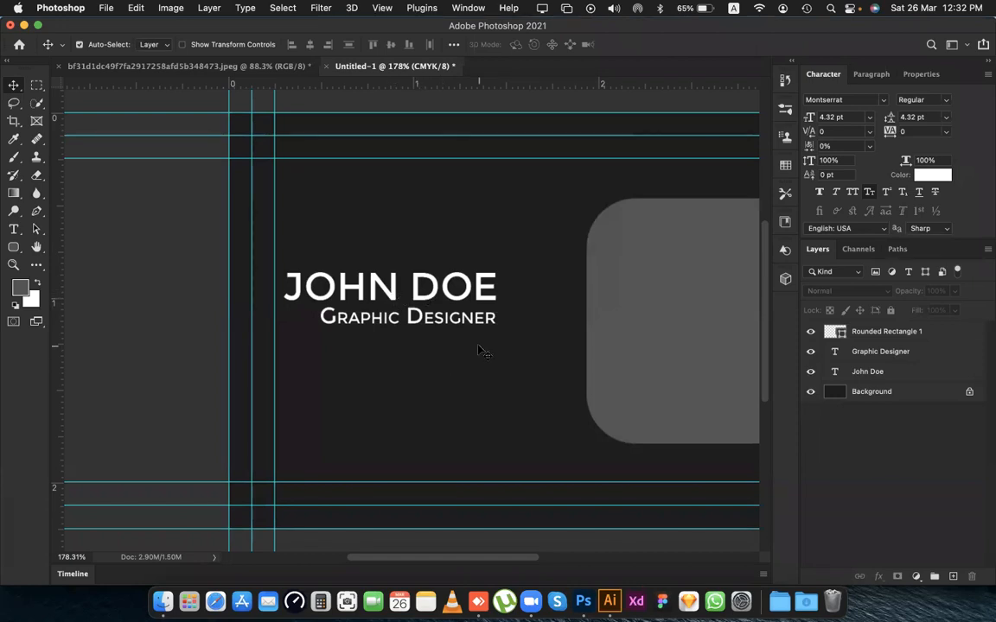
Move the name and Graphic Designer text together into the upper part of the card beside the grey panel.
drag(437, 356, 377, 258)
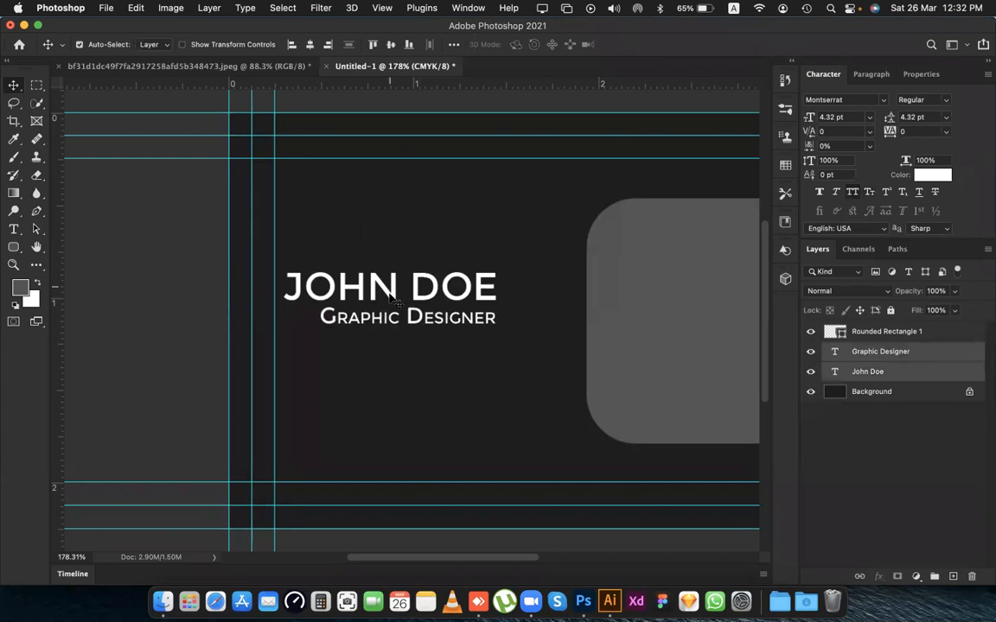
drag(392, 294, 421, 321)
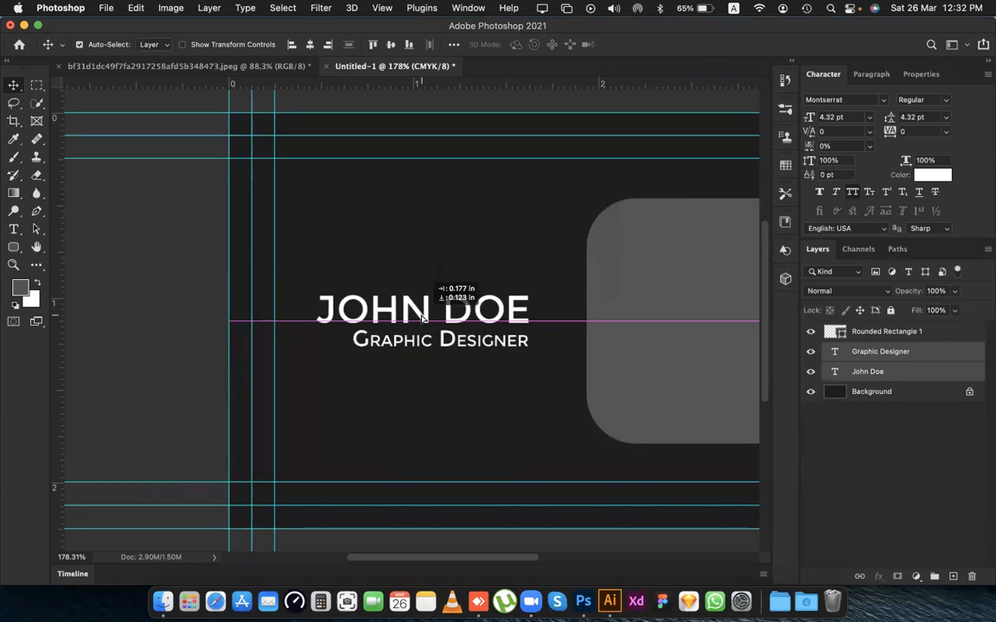
drag(422, 320, 390, 241)
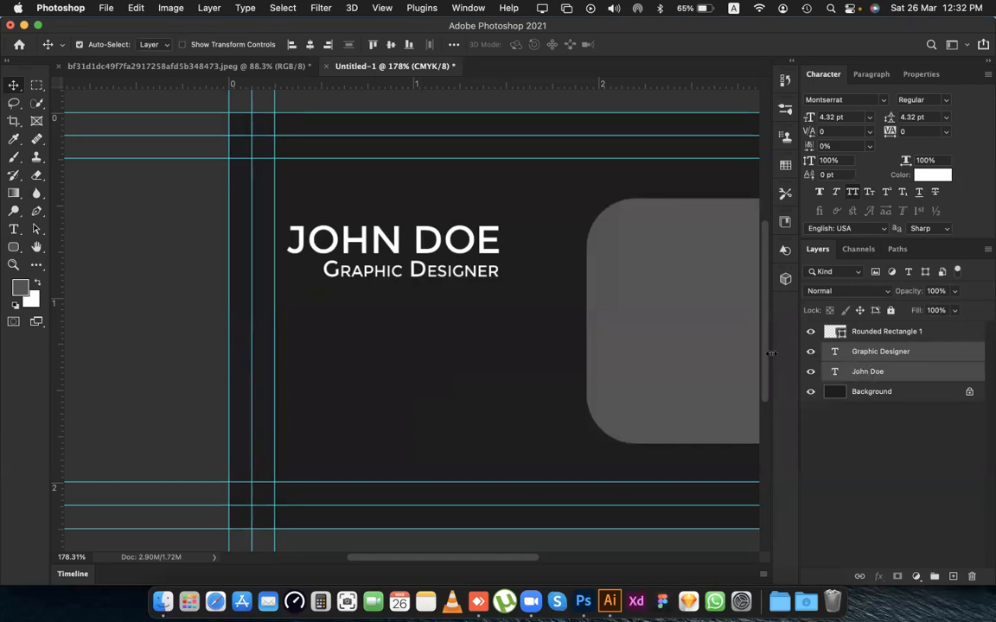
Try to align both separate text layers to the vertical centre of the whole canvas.
key(super+a)
click(390, 45)
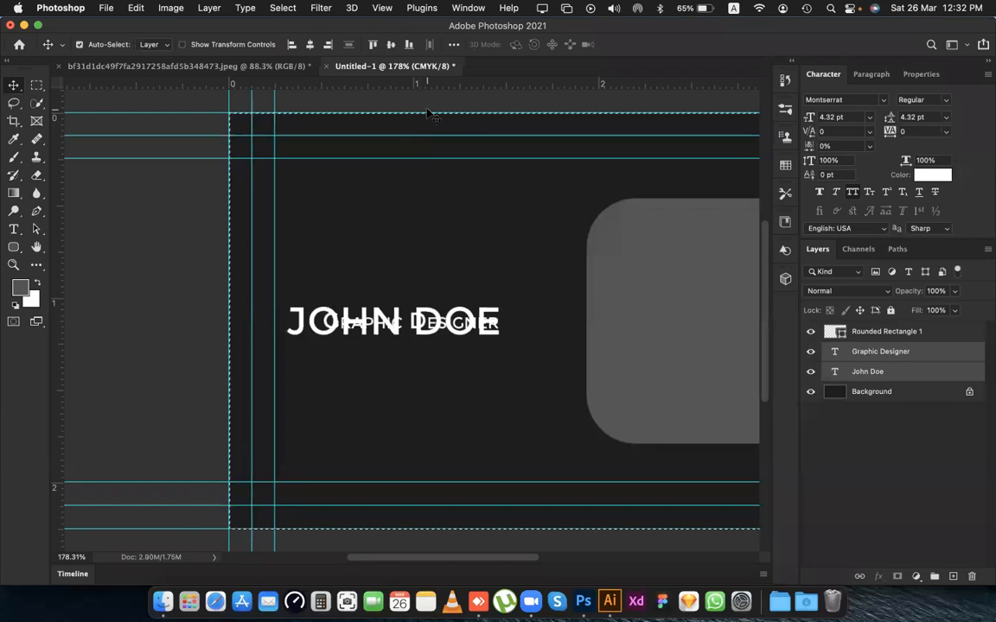
key(super+z)
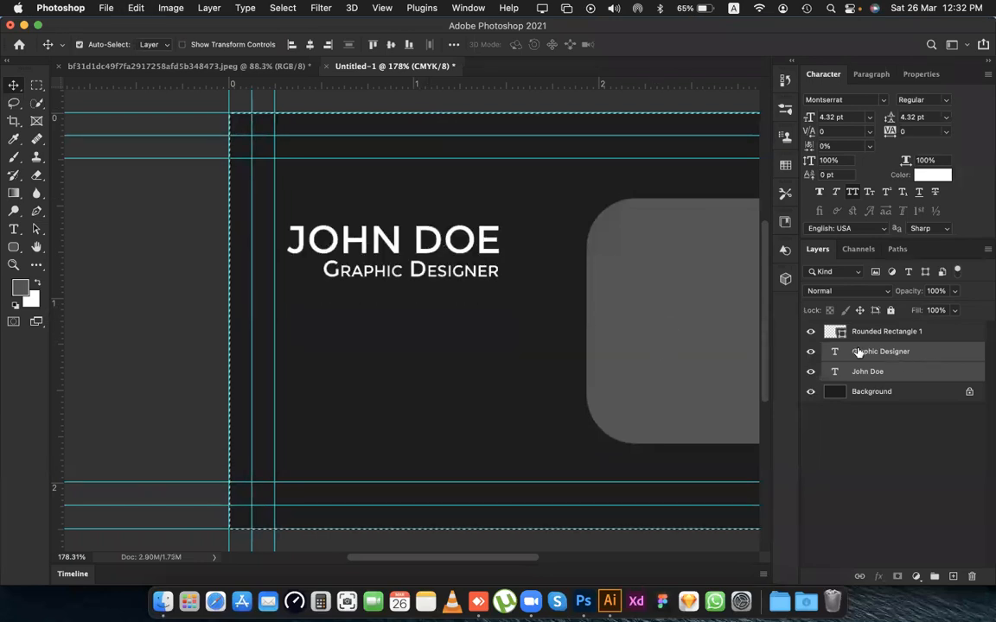
Link the name and Graphic Designer layers, test moving them, and shift the linked pair slightly down.
click(858, 577)
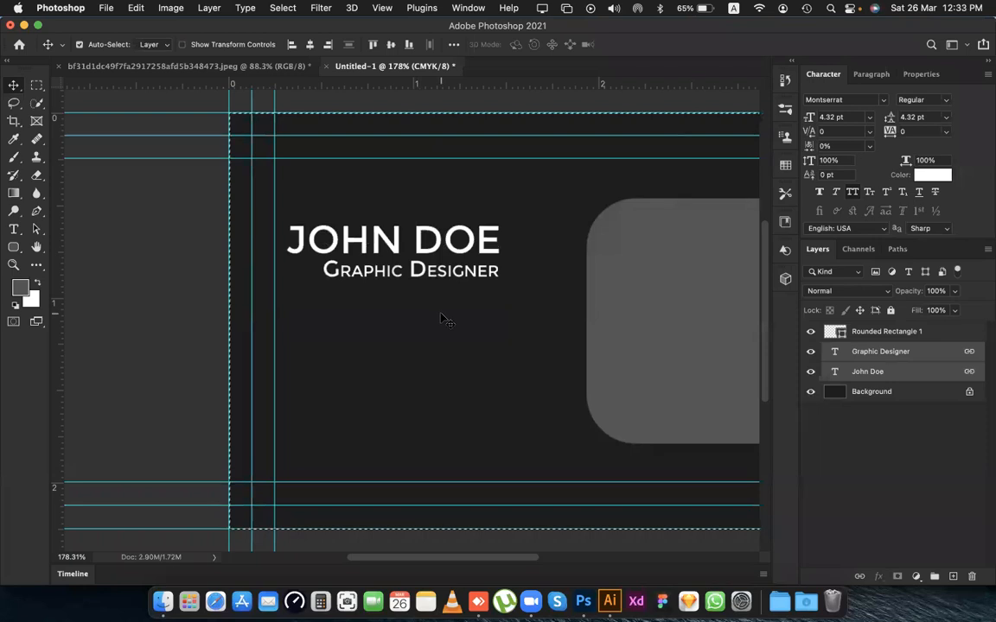
drag(404, 230, 434, 230)
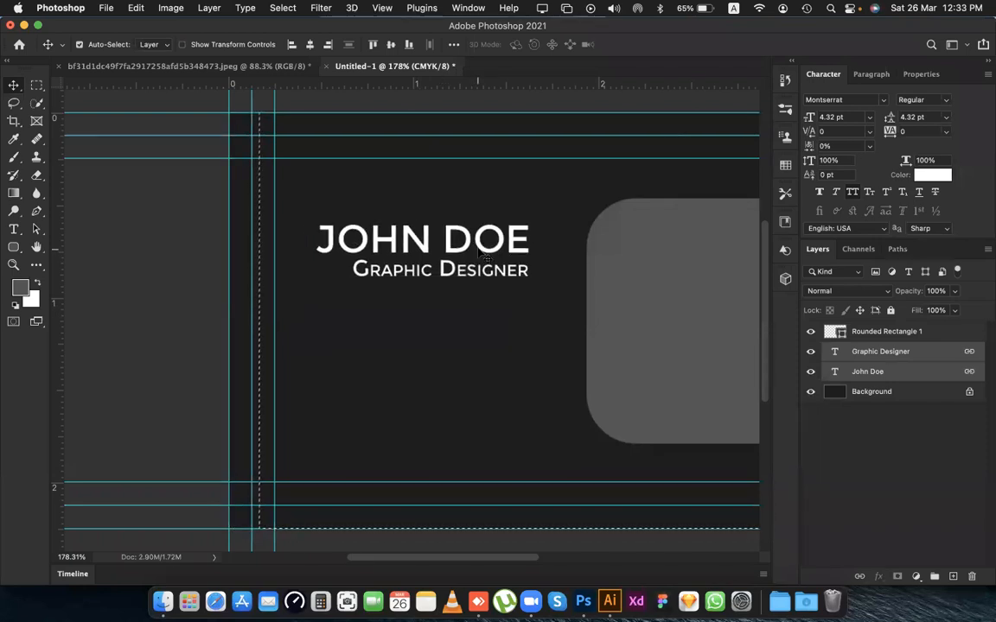
key(super+z)
key(alt+super+a)
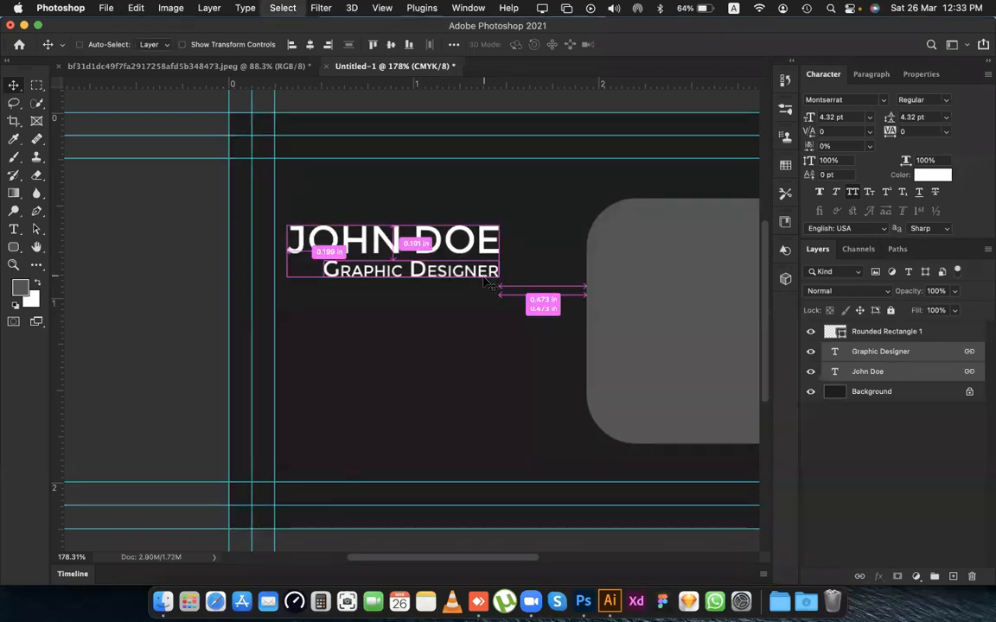
click(400, 228)
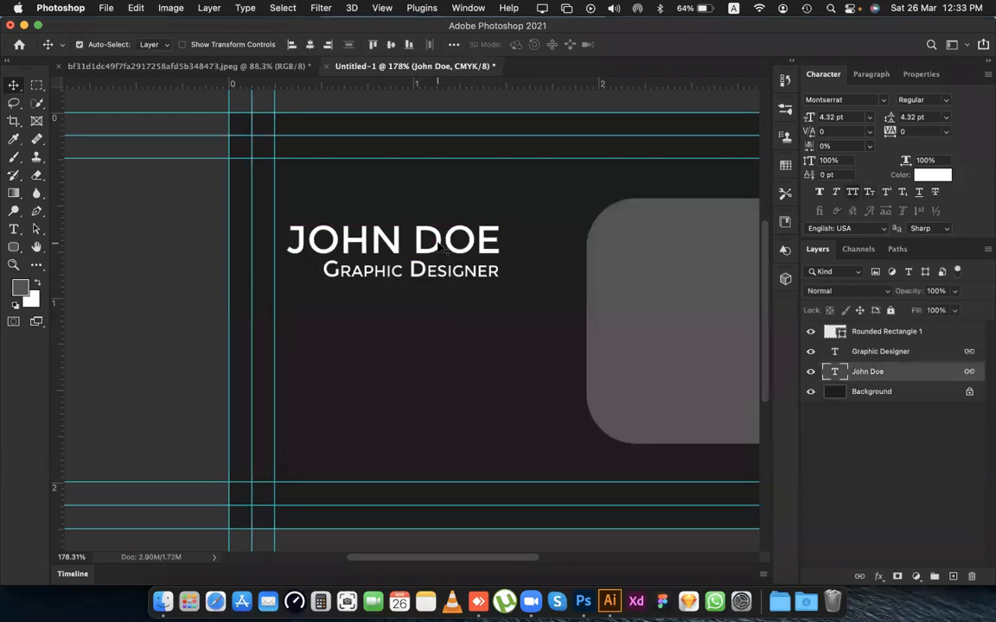
mouse_move(438, 250)
mouse_down()
mouse_move(443, 292)
mouse_move(444, 251)
mouse_move(434, 262)
mouse_up()
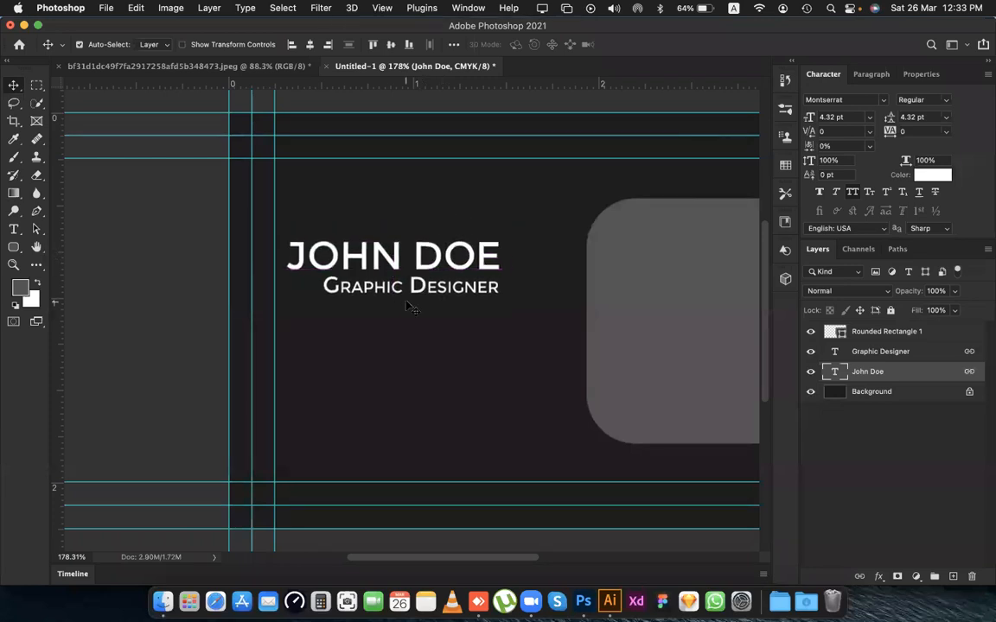
Try to centre the linked text layers vertically on the canvas by aligning only the name layer.
click(522, 329)
key(super+a)
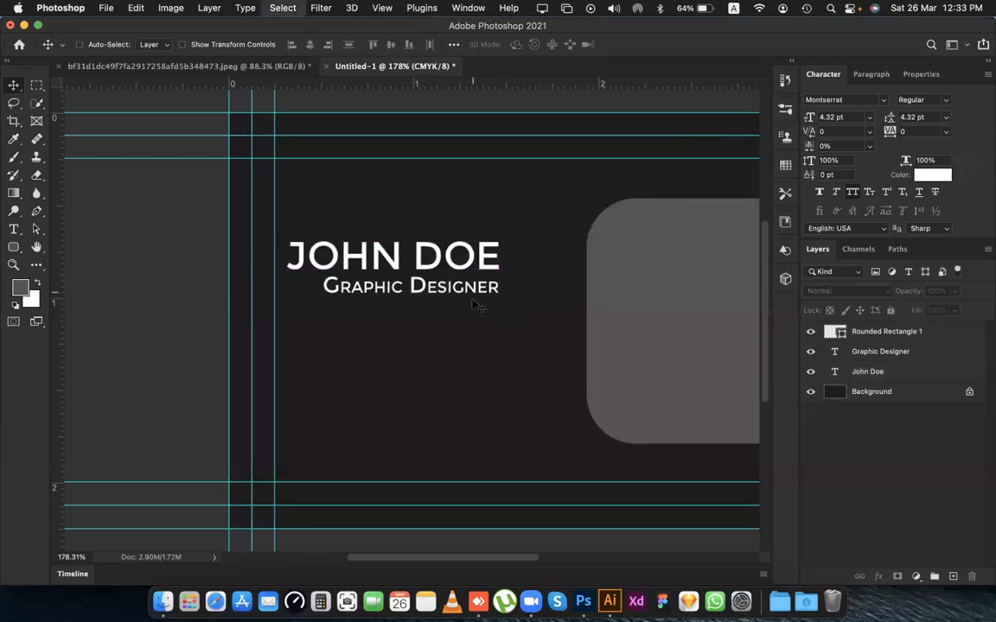
click(439, 271)
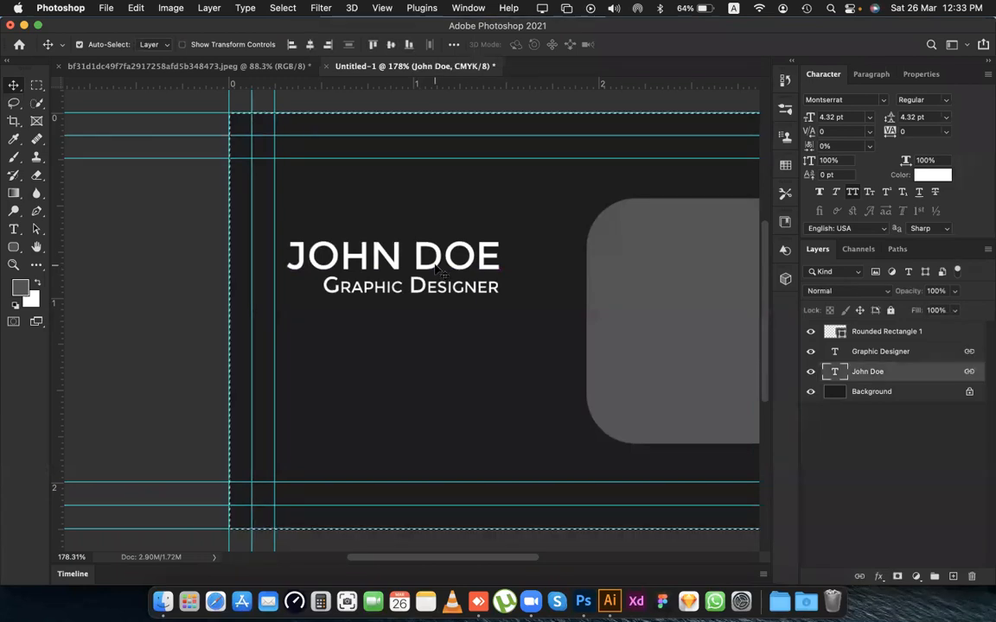
click(389, 47)
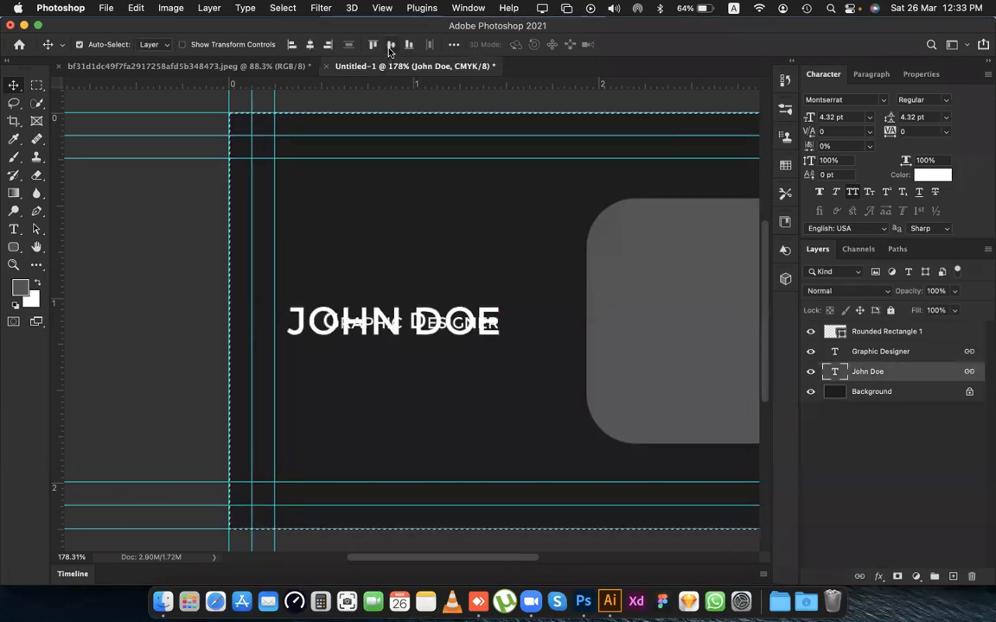
key(super+z)
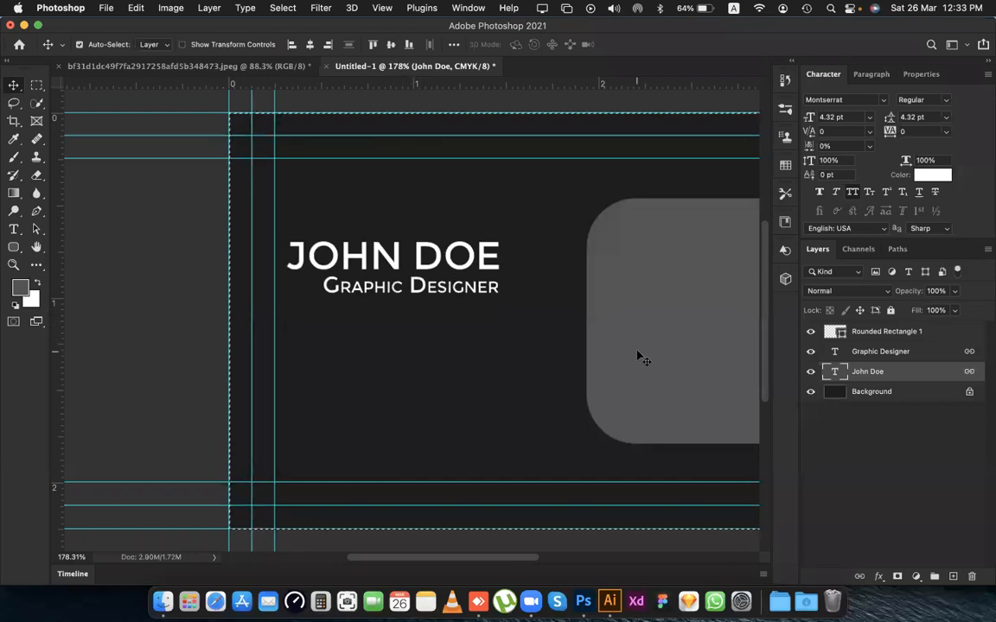
click(875, 453)
key(super+d)
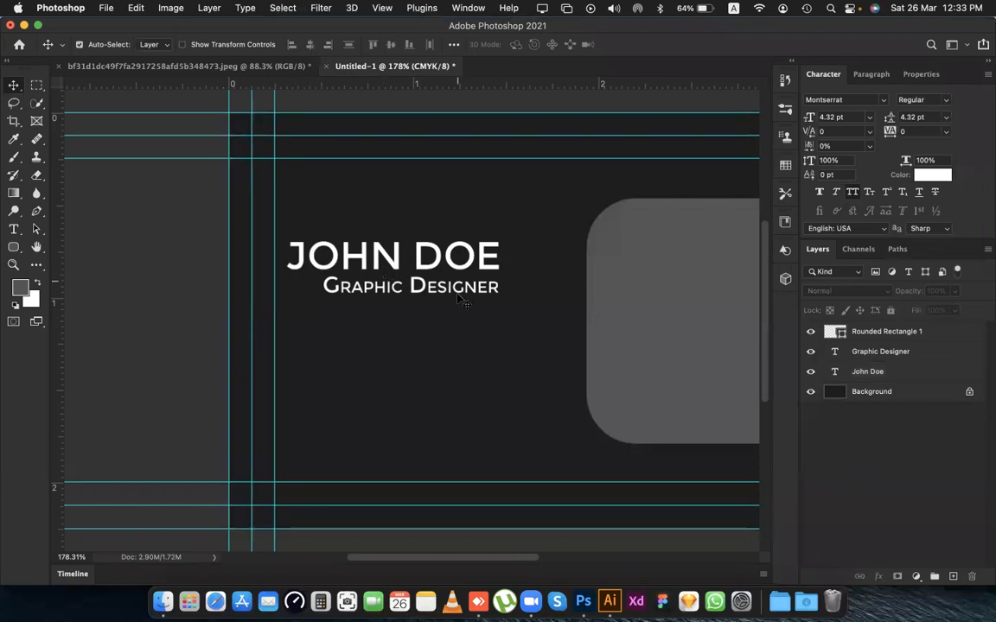
Group the name and Graphic Designer layers and align the group to the vertical centre of the canvas.
click(474, 296)
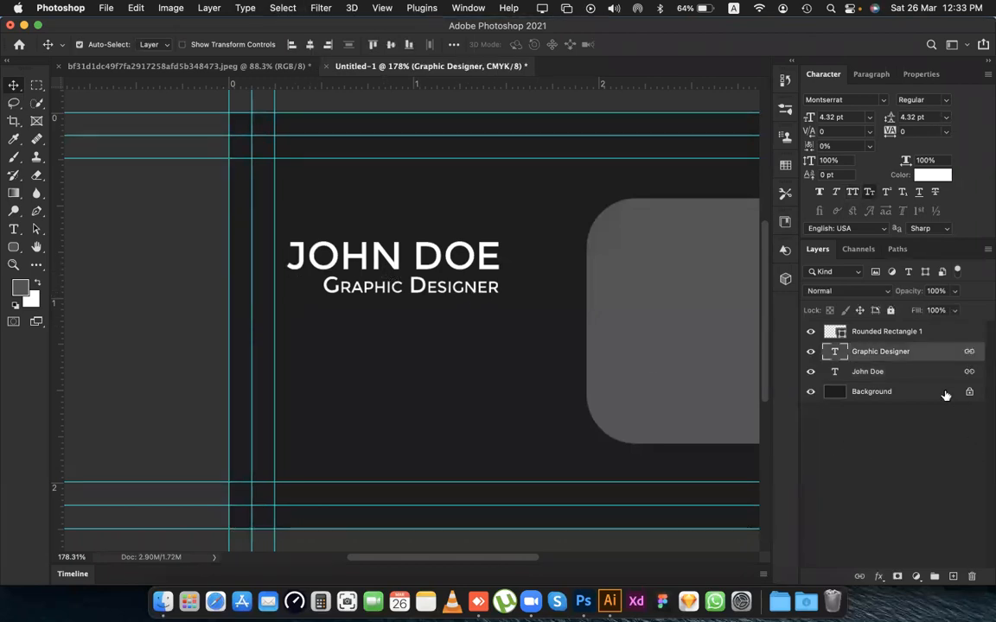
shift+click(902, 381)
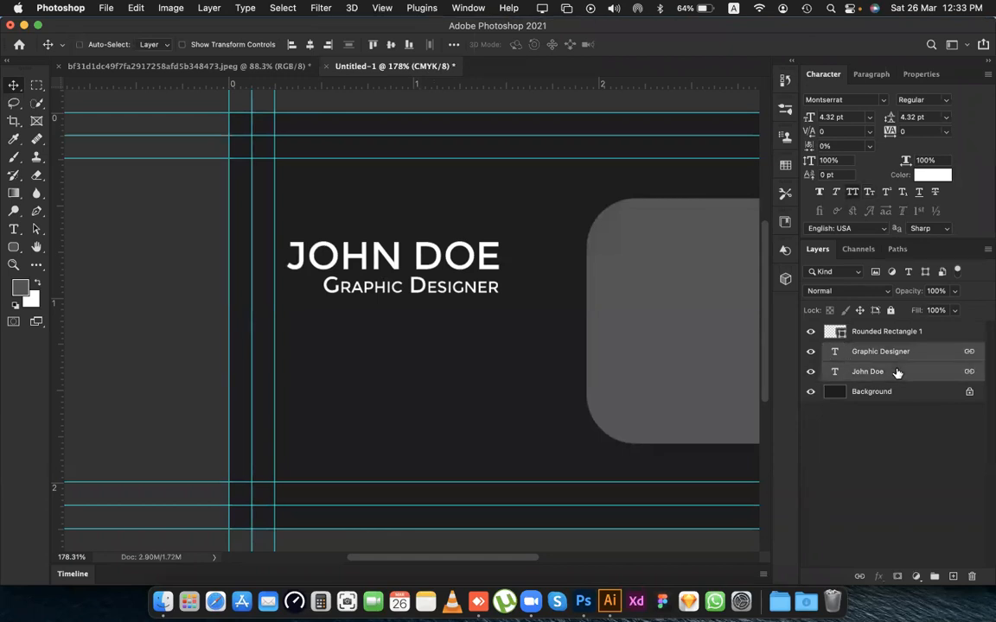
key(super+g)
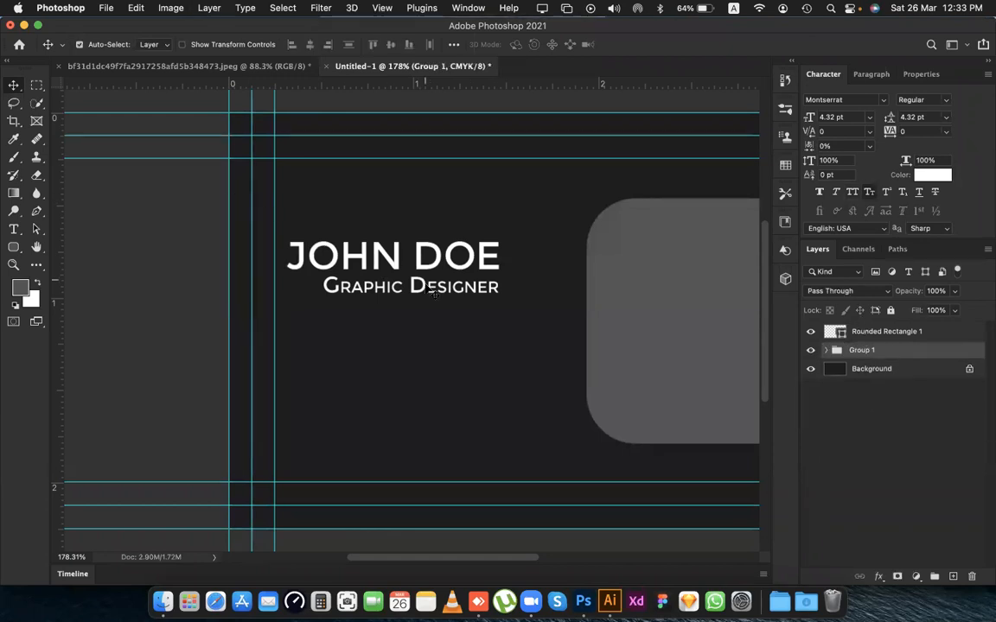
key(super+a)
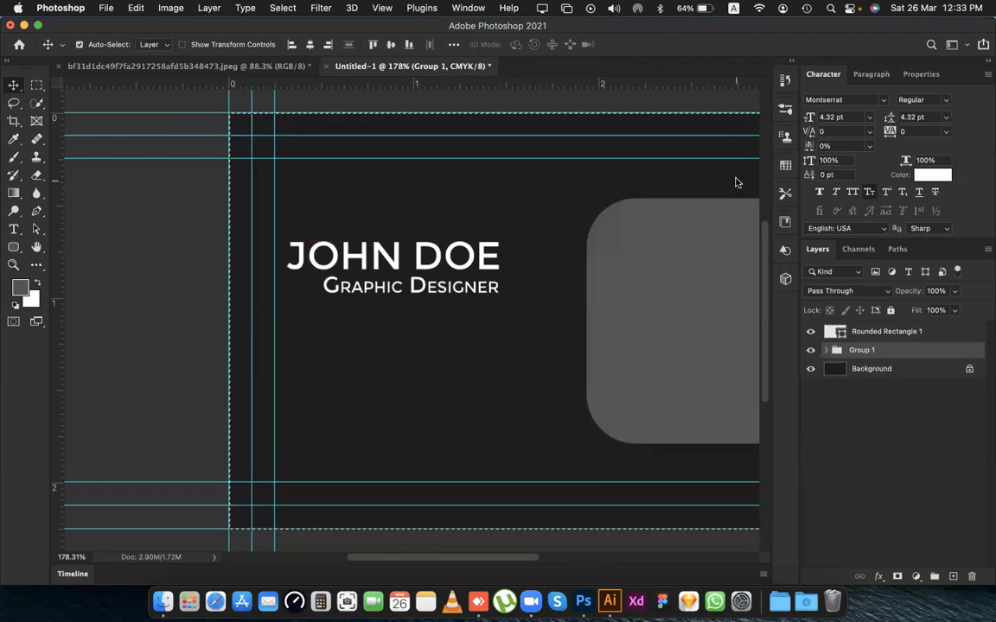
click(393, 45)
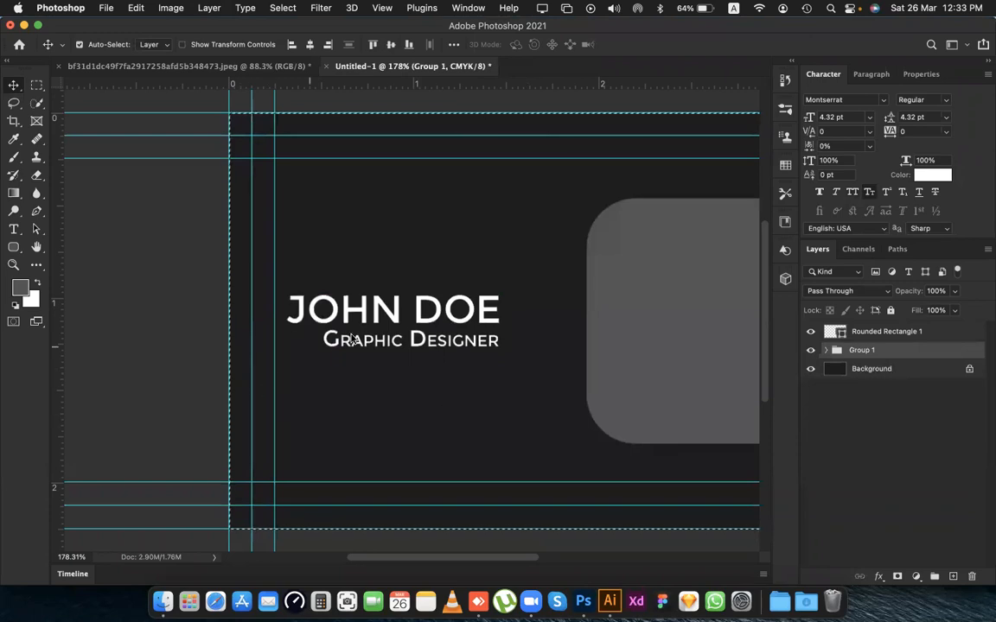
key(super+d)
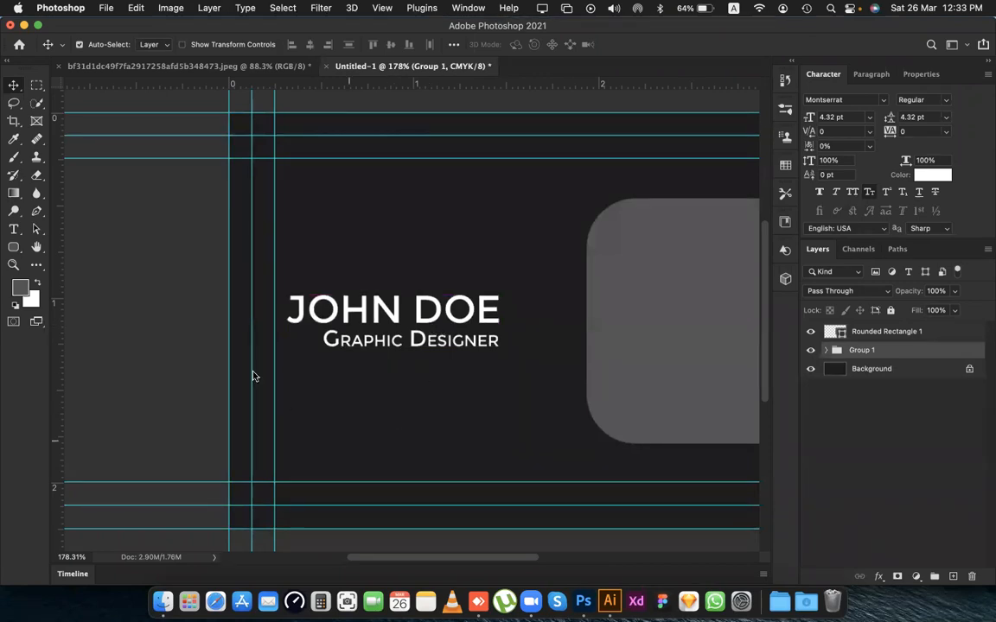
Expand the text group and unlink the Graphic Designer and name layers inside it.
double_click(862, 350)
click(942, 414)
click(824, 350)
click(899, 370)
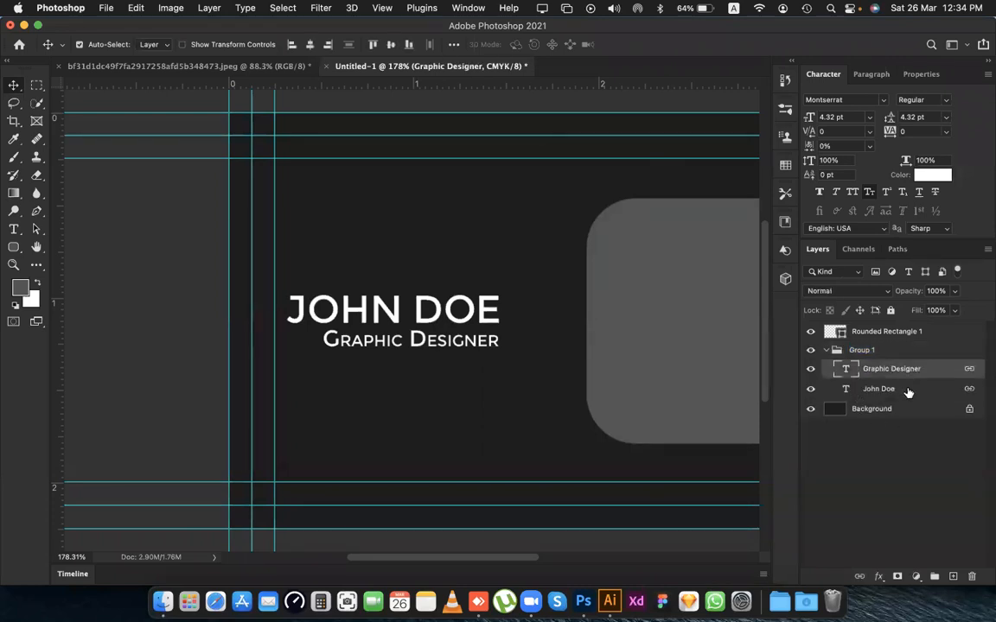
shift+click(906, 391)
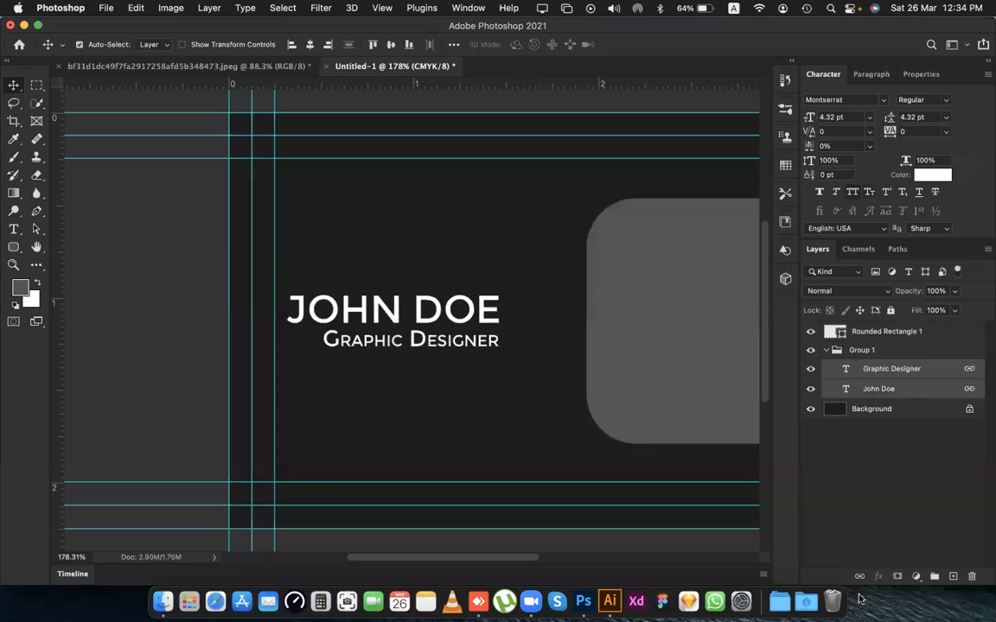
click(936, 481)
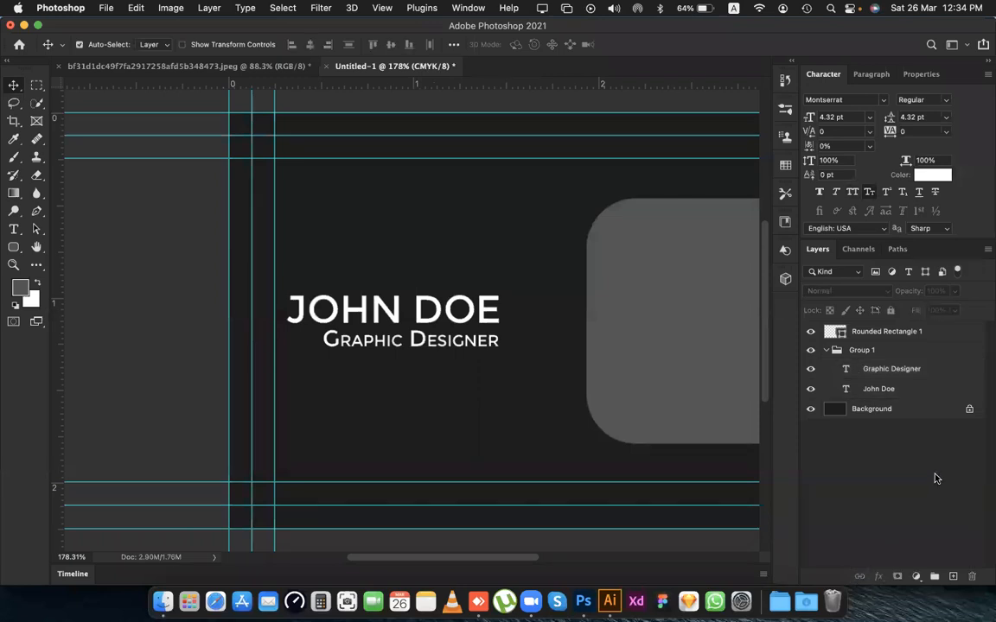
Link the Graphic Designer and name layers inside the group again.
click(888, 373)
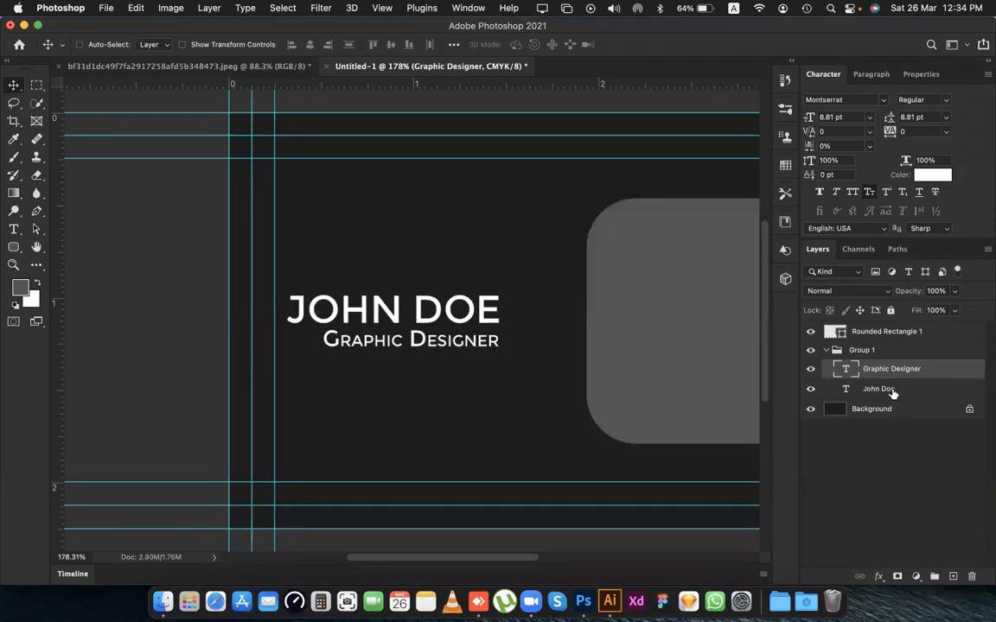
shift+click(873, 389)
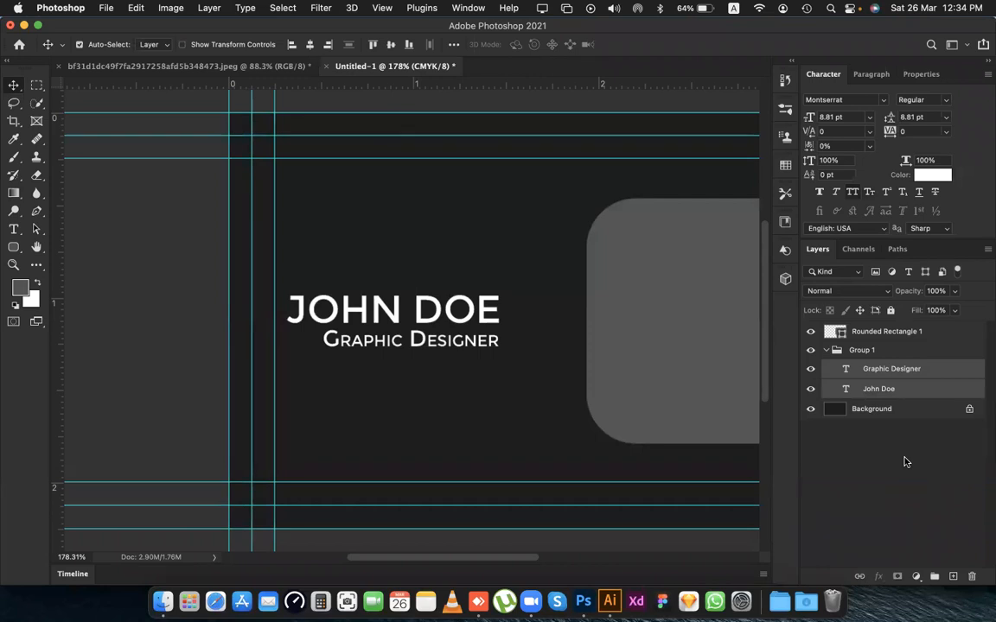
click(860, 577)
scroll(402, 320, left, 2)
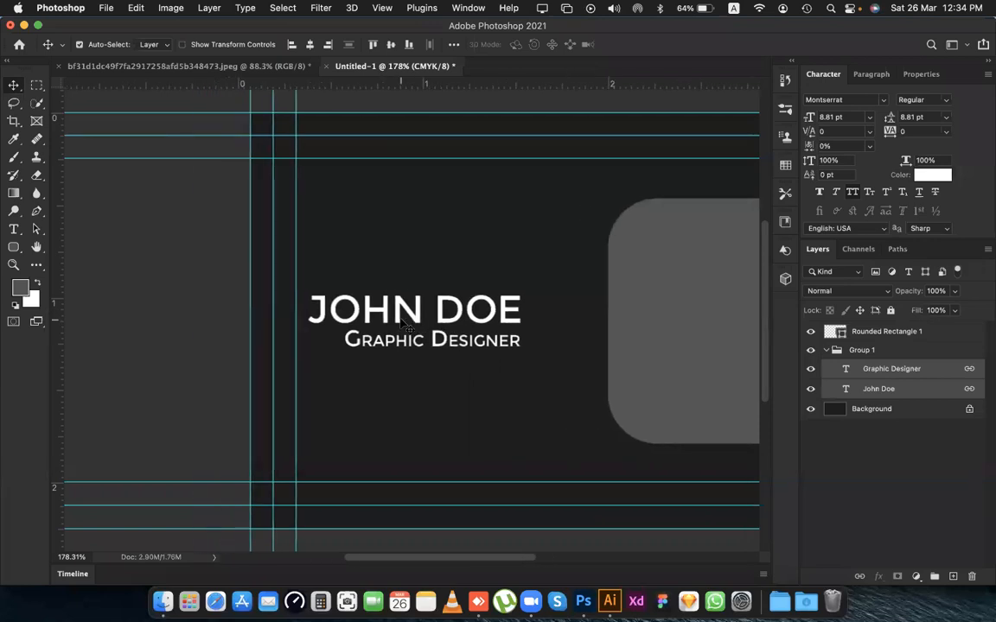
Move the linked name and Graphic Designer text slightly closer to the grey rounded panel.
scroll(402, 320, left, 2)
click(419, 307)
drag(464, 320, 488, 321)
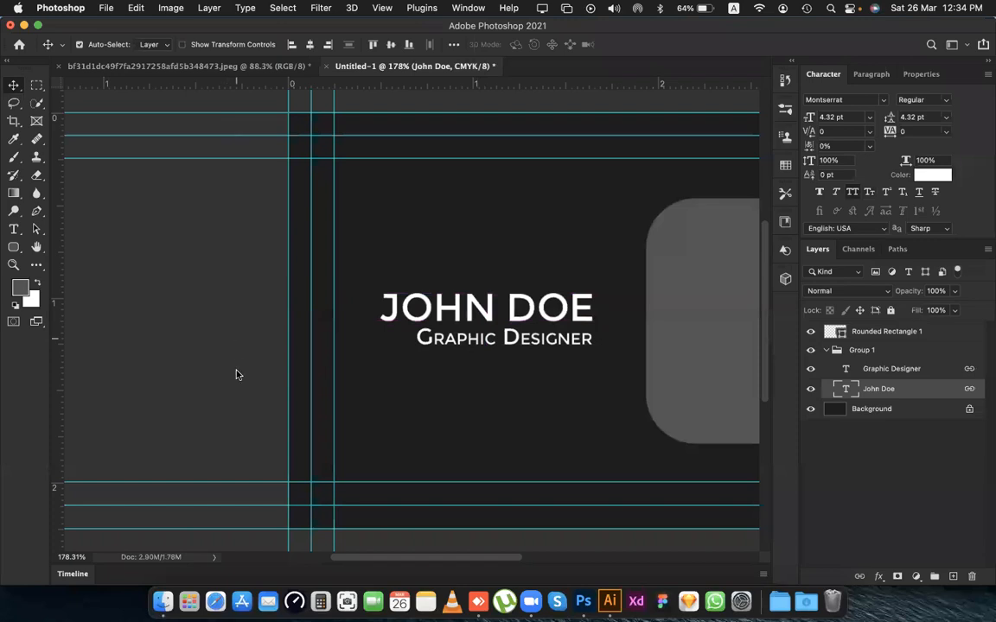
scroll(484, 396, right, 10)
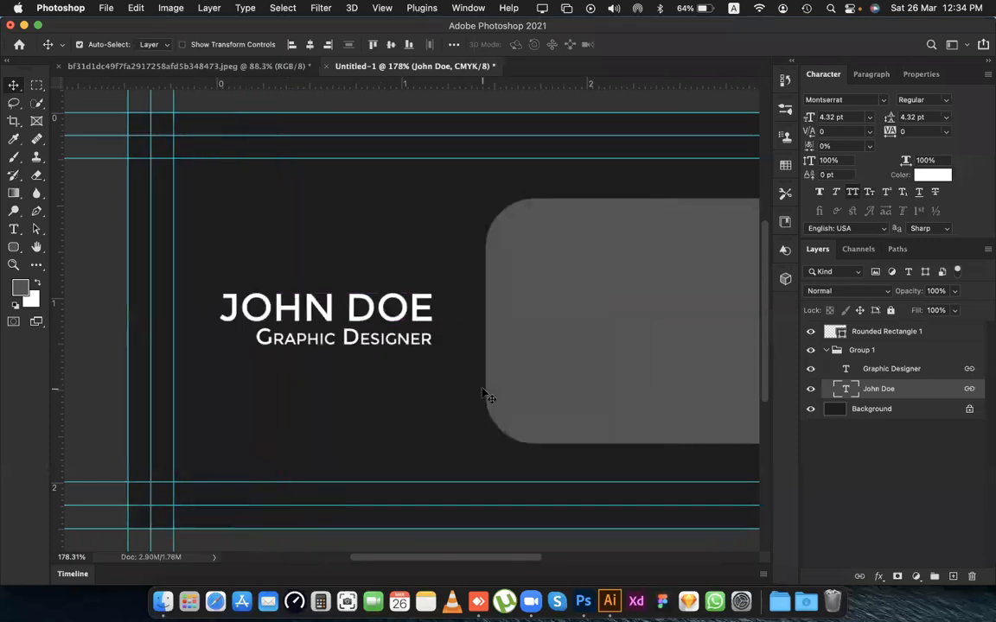
scroll(484, 396, left, 6)
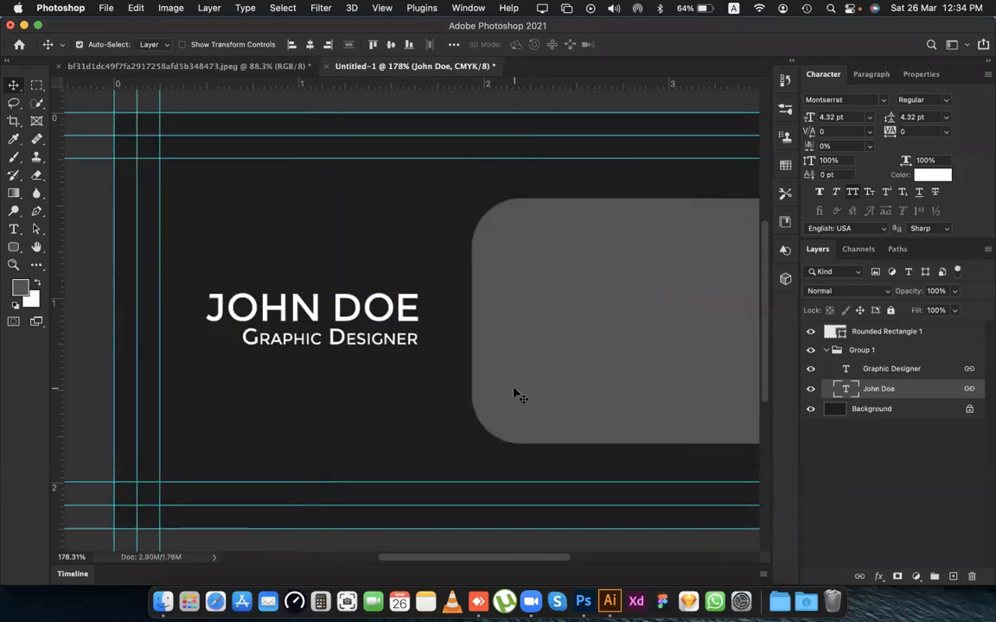
Examine the contact icons on the reference card's grey panel and return to the business card document.
click(159, 69)
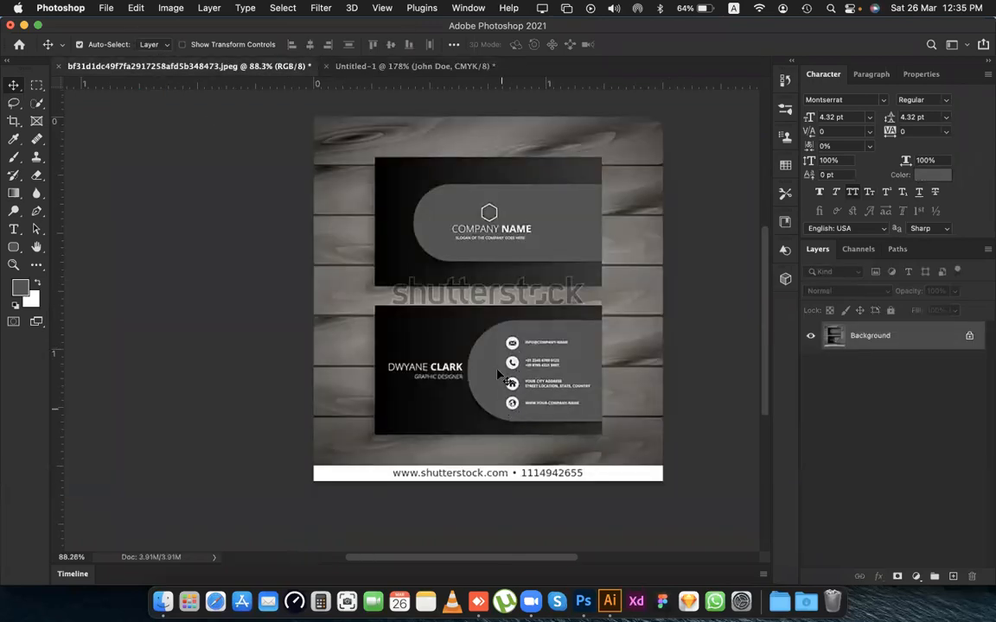
click(350, 67)
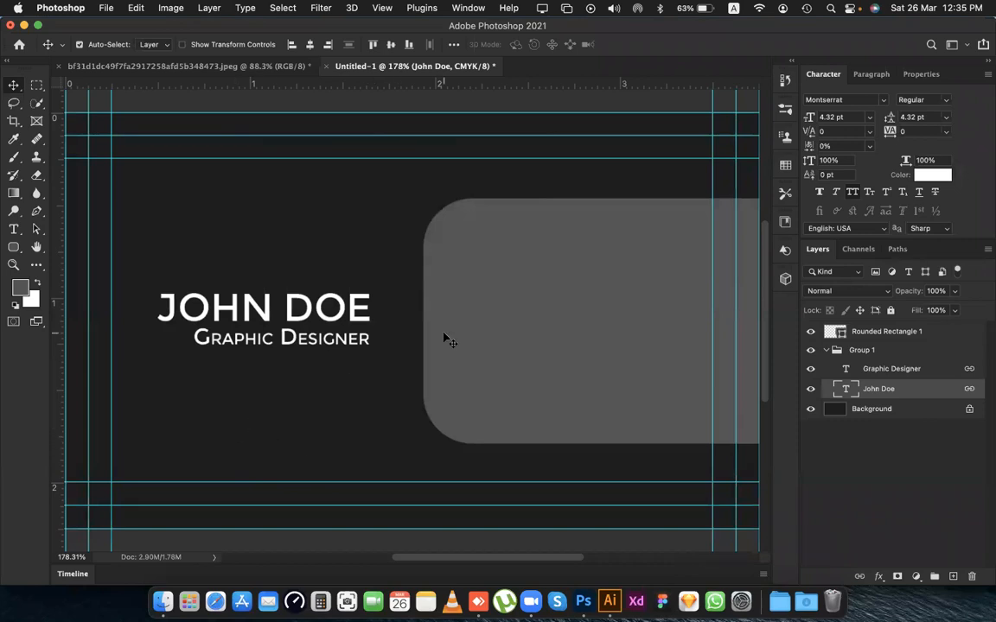
scroll(420, 345, right, 5)
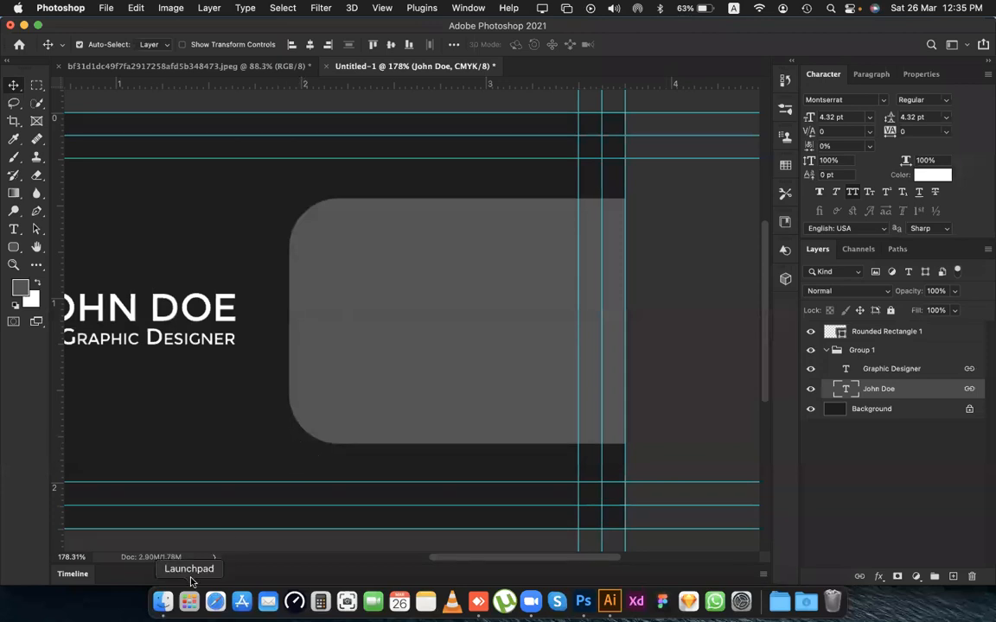
Switch to Finder and open the ICONS folder inside Documents, keeping the window beside the card artwork.
click(167, 595)
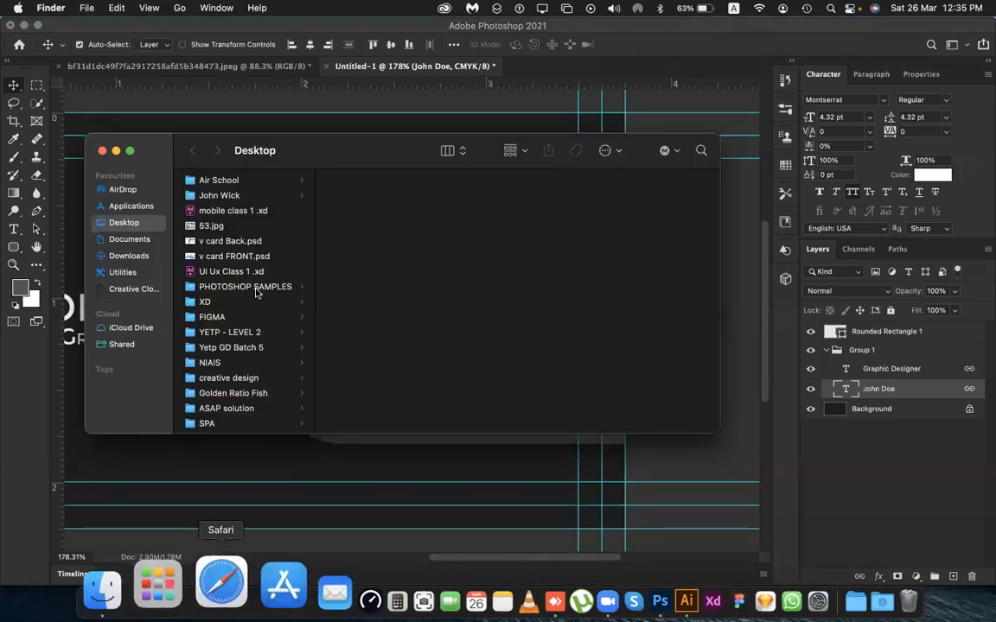
drag(300, 156, 385, 142)
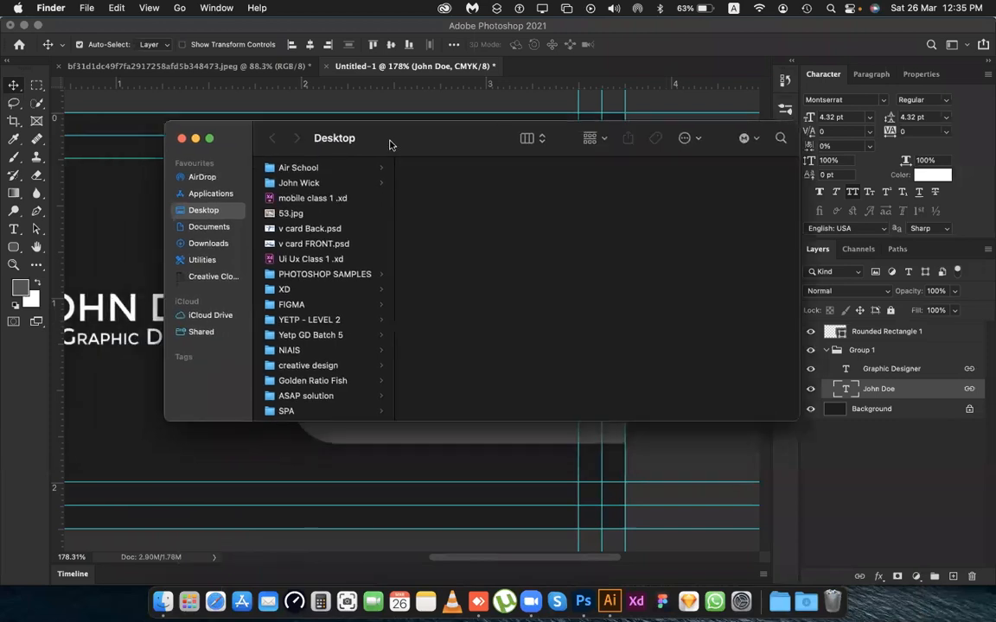
click(208, 226)
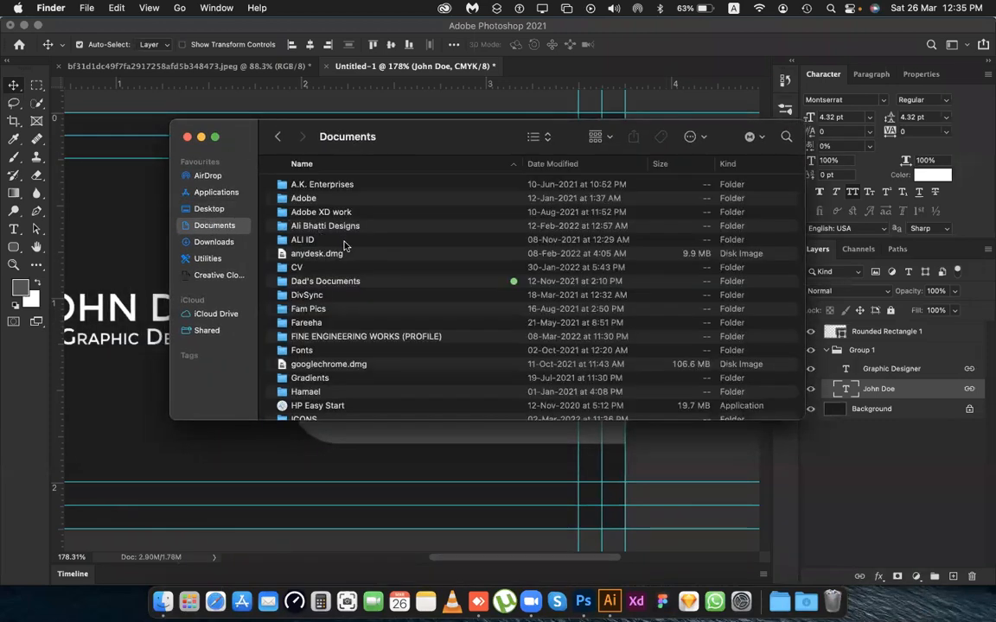
scroll(340, 245, down, 4)
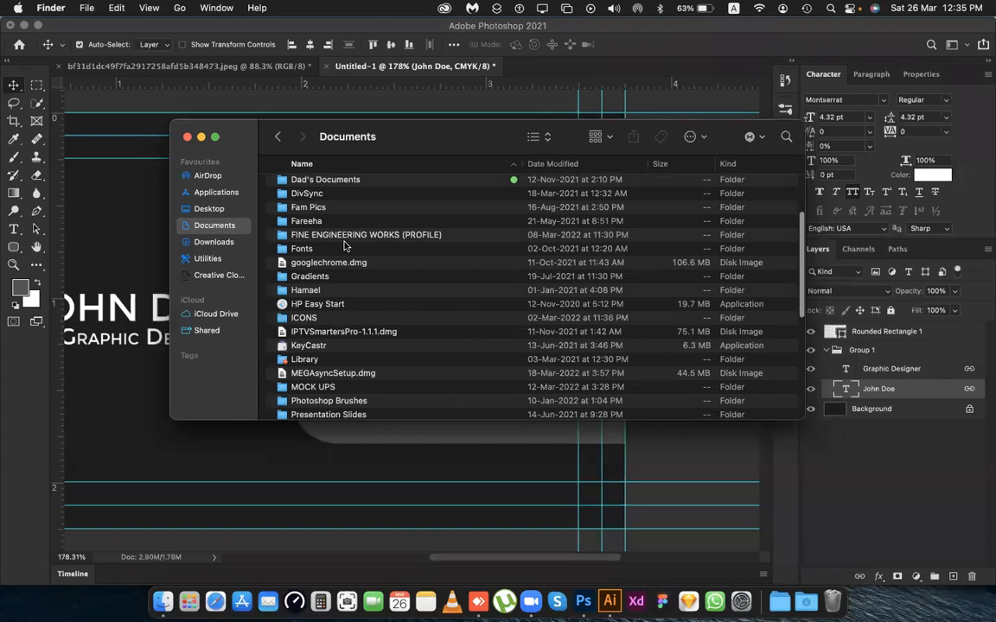
scroll(344, 246, down, 5)
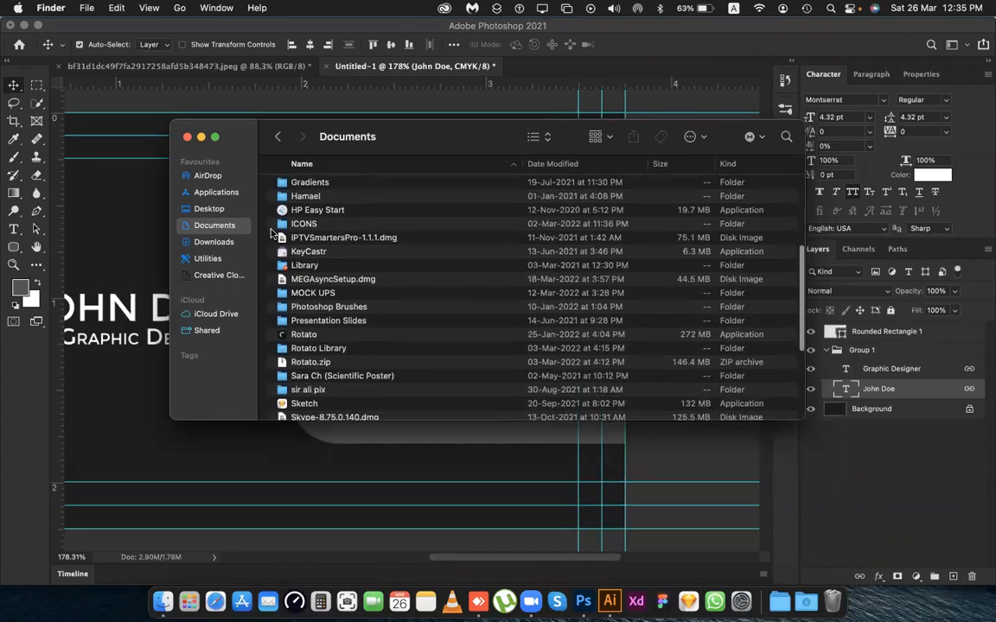
double_click(285, 224)
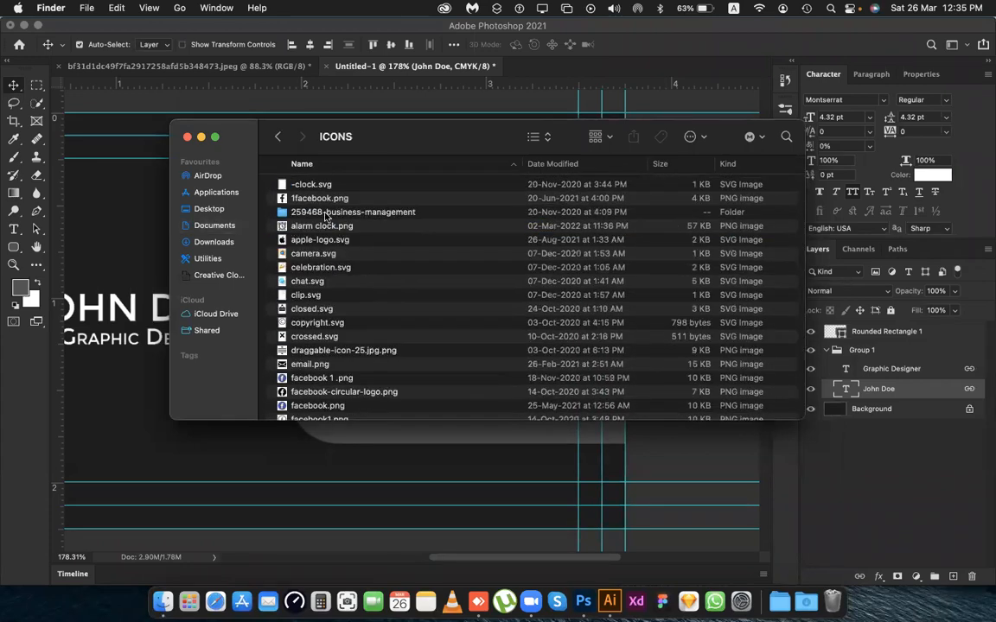
drag(333, 130, 530, 119)
Select home.png, phone-call.png and website.png in the ICONS folder and place them into the business card document.
scroll(460, 367, down, 5)
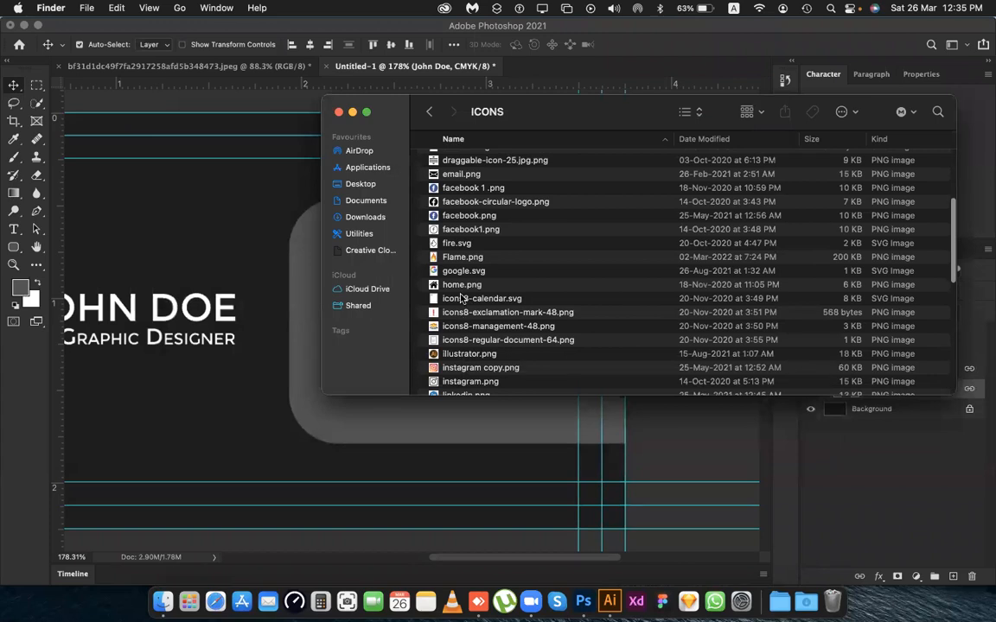
click(463, 285)
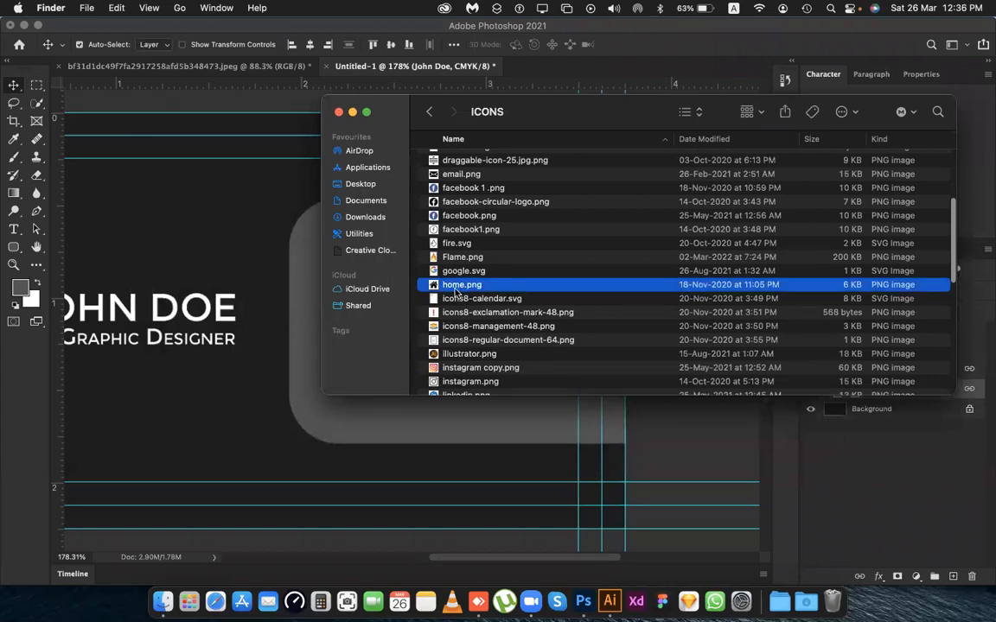
scroll(467, 290, down, 8)
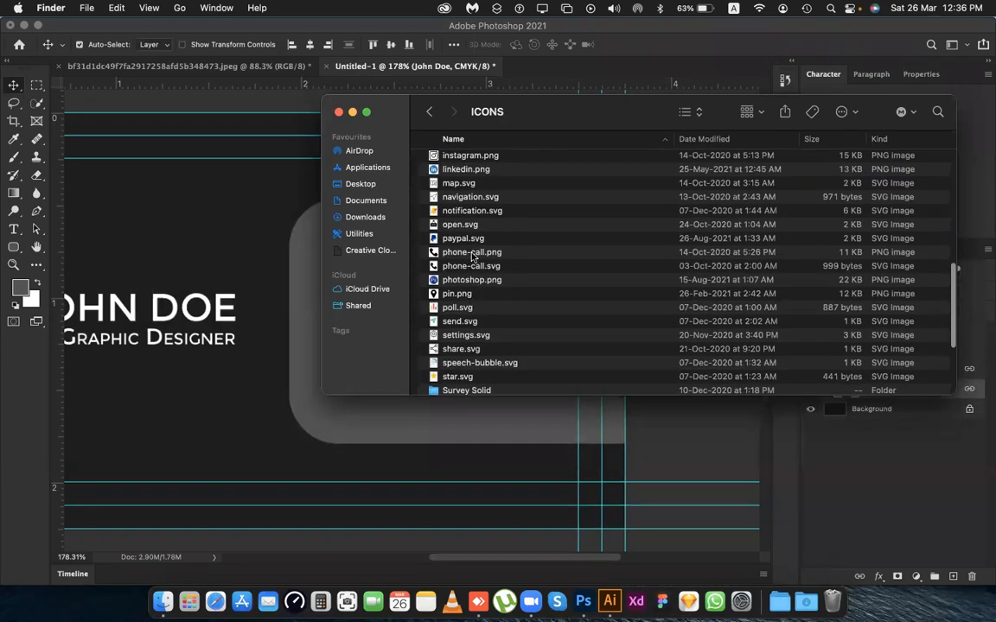
click(472, 253)
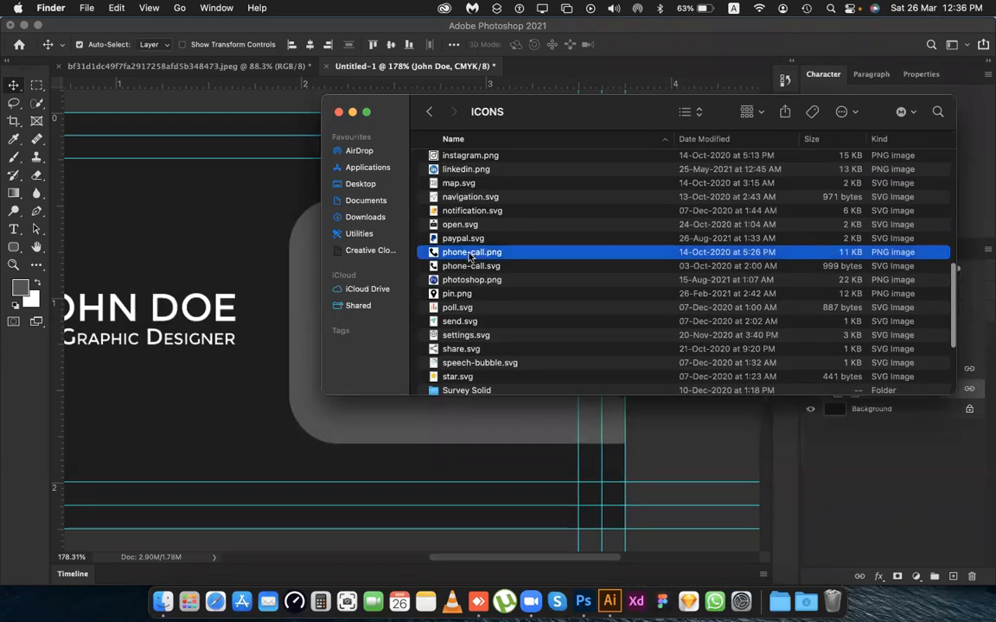
super+click(455, 295)
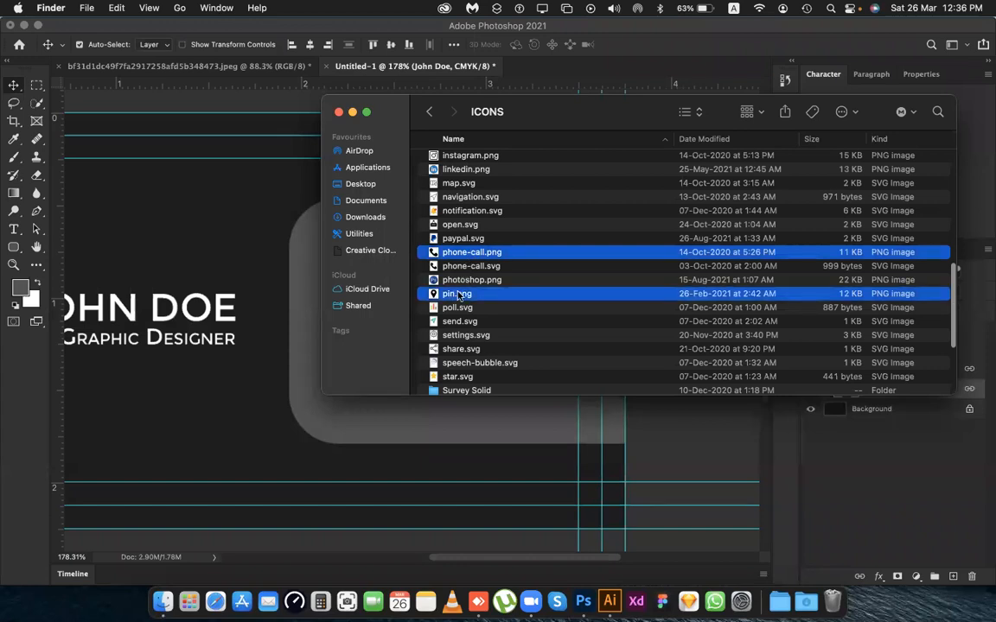
super+click(458, 297)
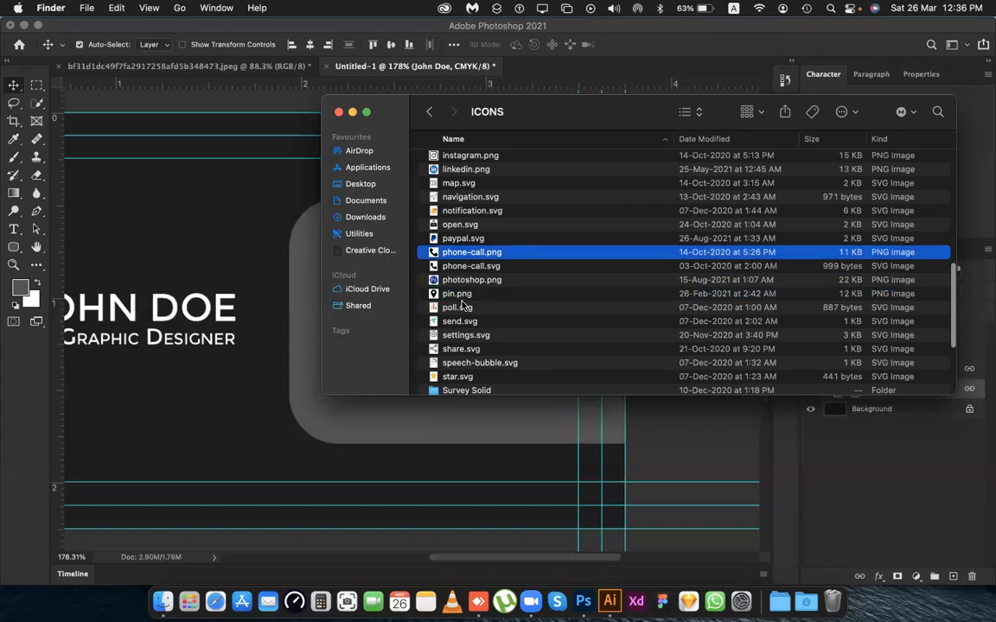
scroll(463, 304, down, 5)
scroll(464, 304, down, 2)
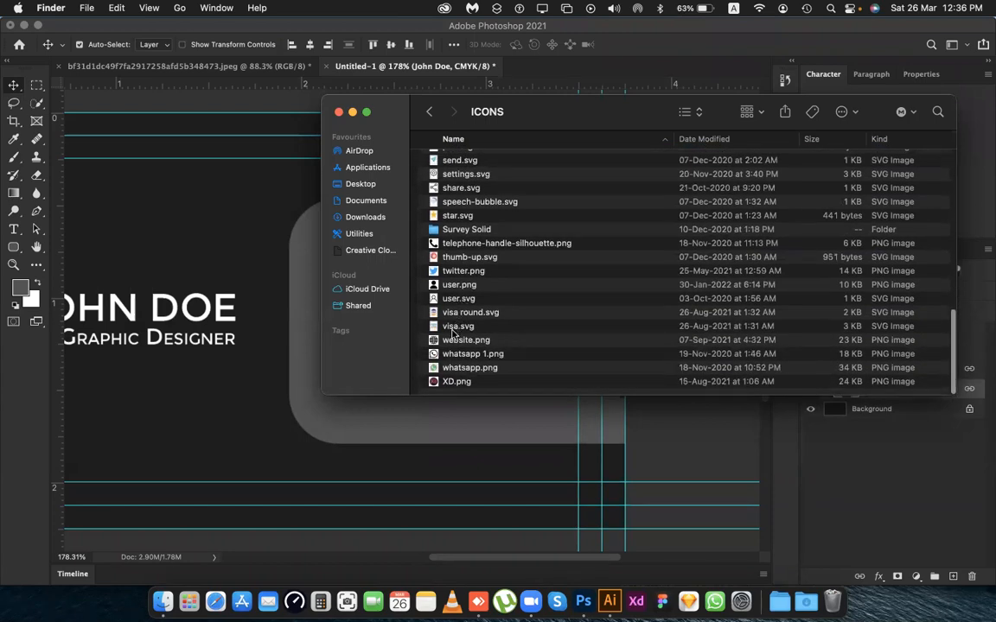
click(456, 340)
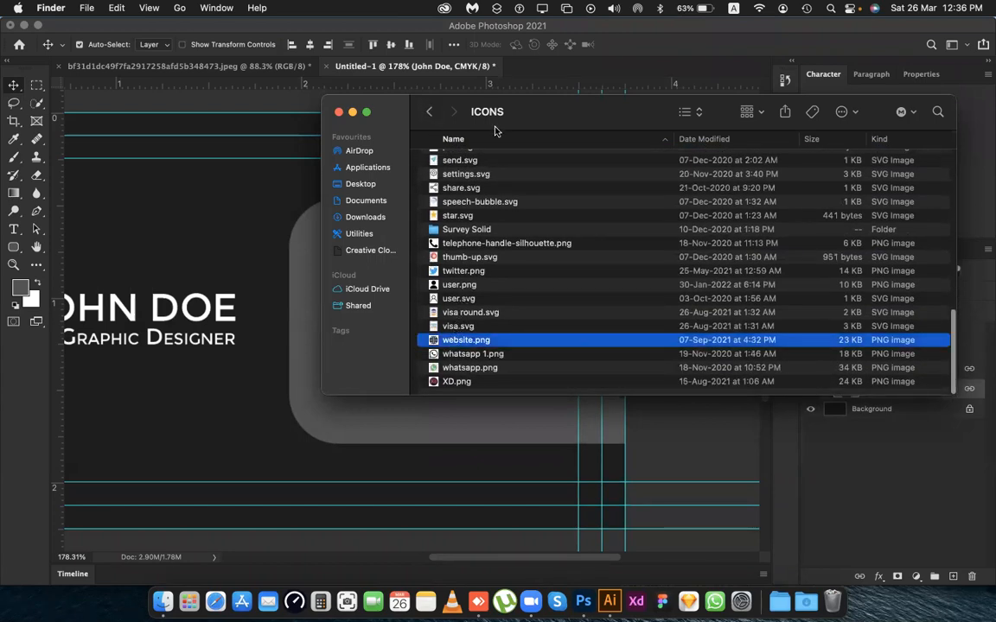
drag(472, 102, 782, 115)
drag(772, 339, 394, 342)
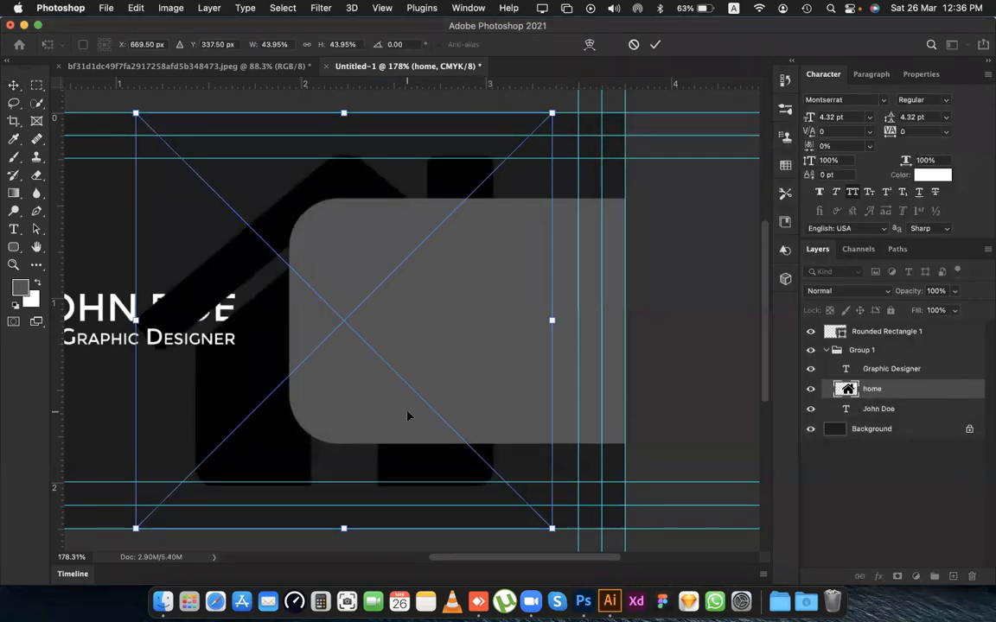
Scale the placed home icon down proportionally to about 15% and commit it.
scroll(309, 223, down, 5)
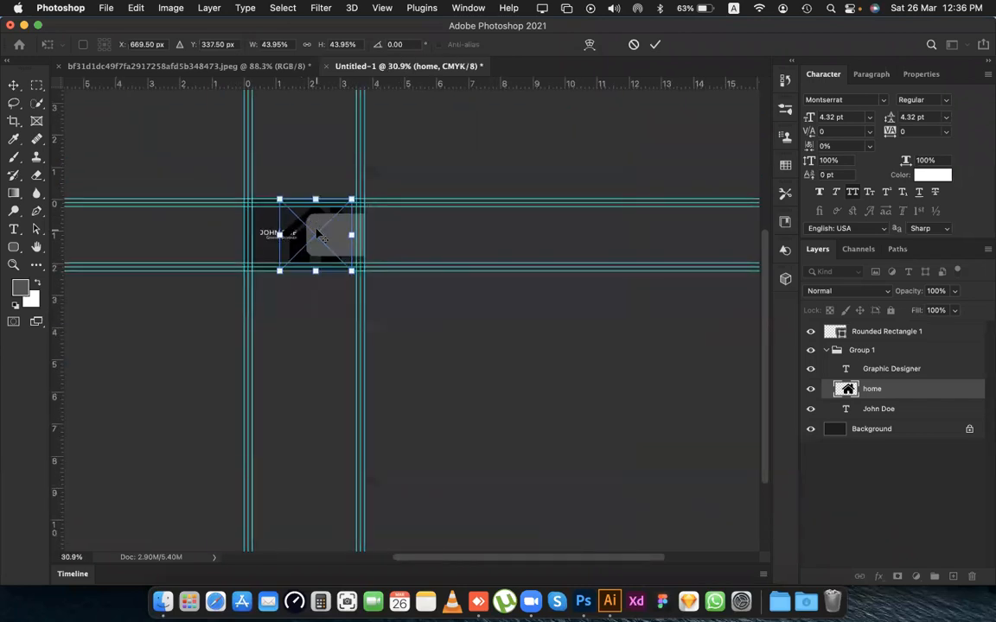
scroll(318, 234, up, 3)
drag(389, 163, 338, 211)
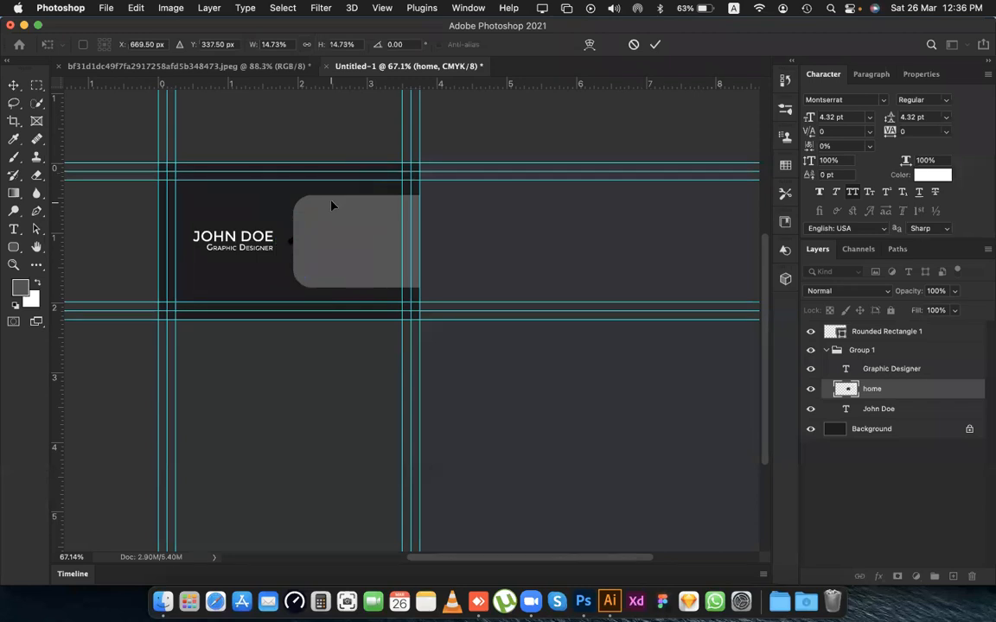
key(Return)
Scale the placed phone-call icon to about 13% and the website icon to about 8.6%, committing each placement.
drag(368, 163, 311, 213)
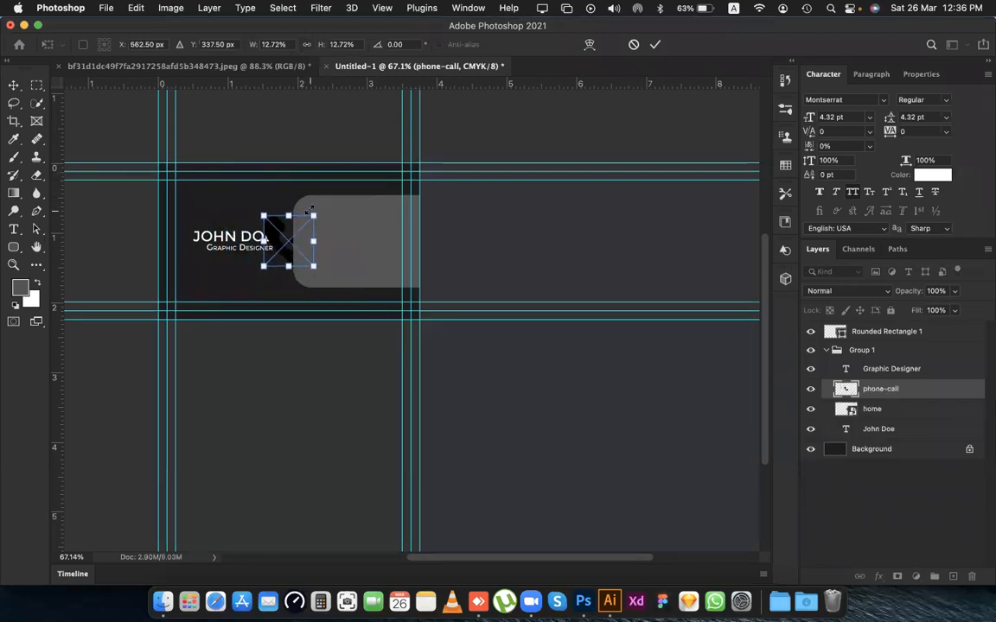
key(Return)
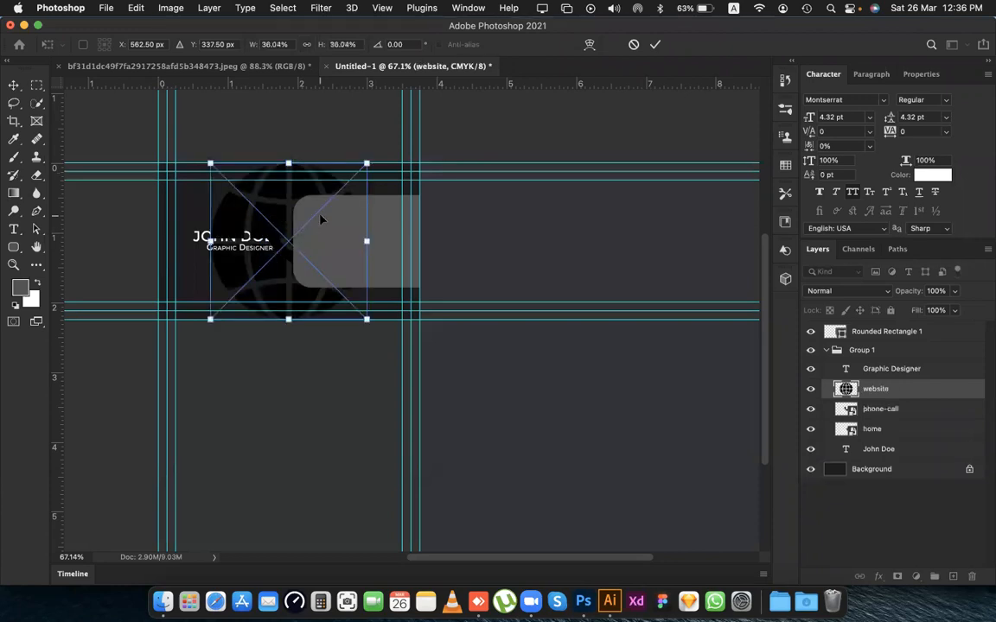
drag(367, 163, 300, 218)
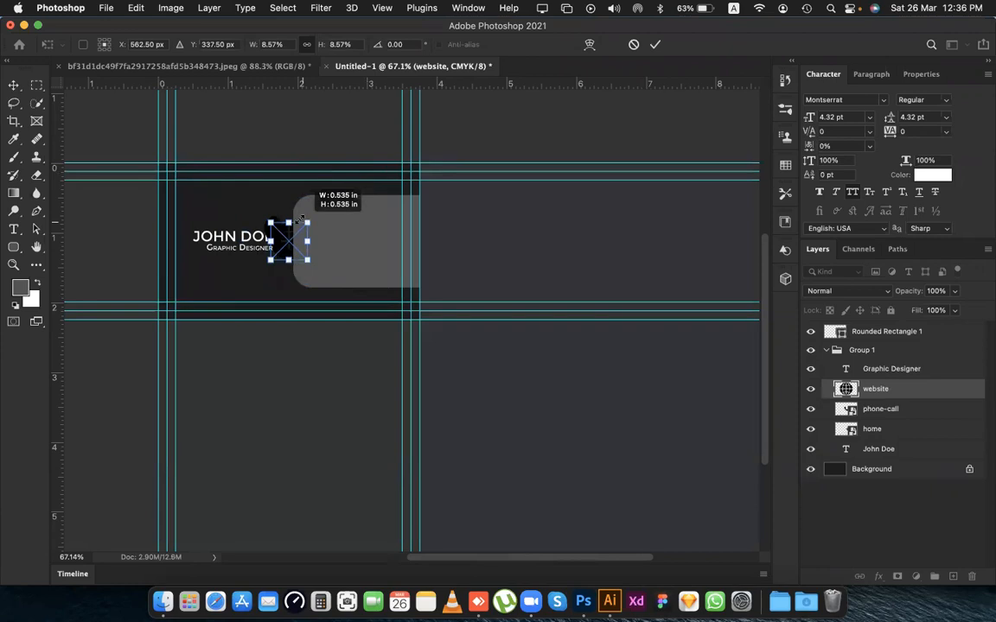
key(Return)
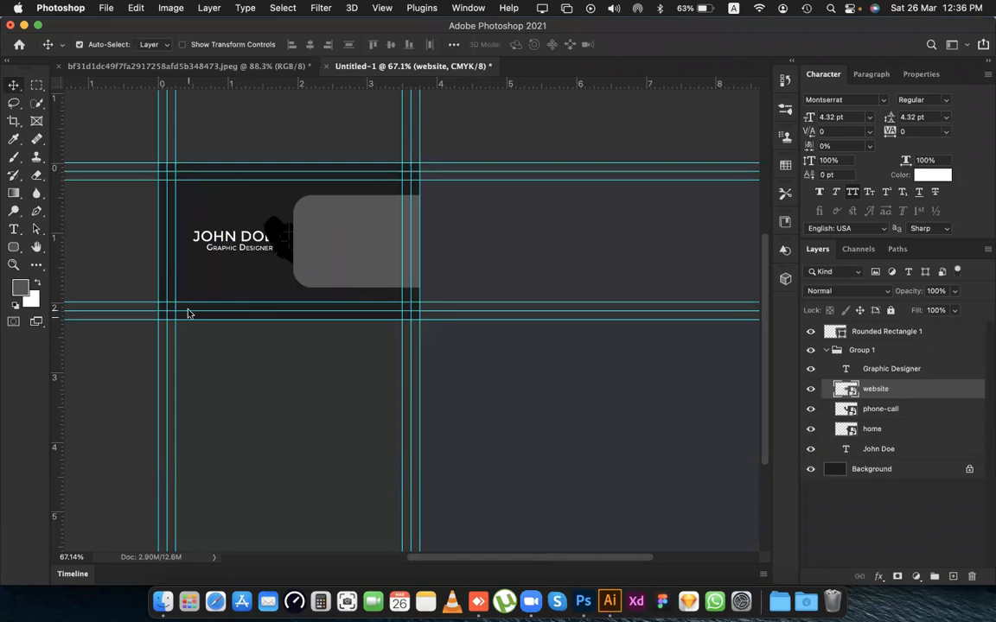
Move the phone-call and home icons onto the grey panel and bring all three icon layers to the front, above Rounded Rectangle 1.
drag(279, 237, 324, 229)
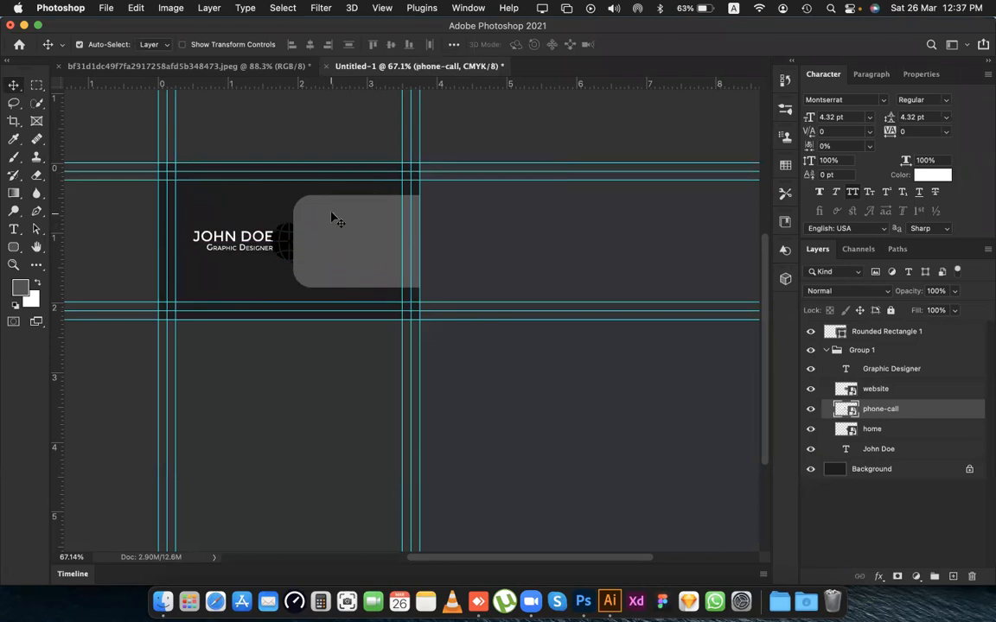
click(913, 395)
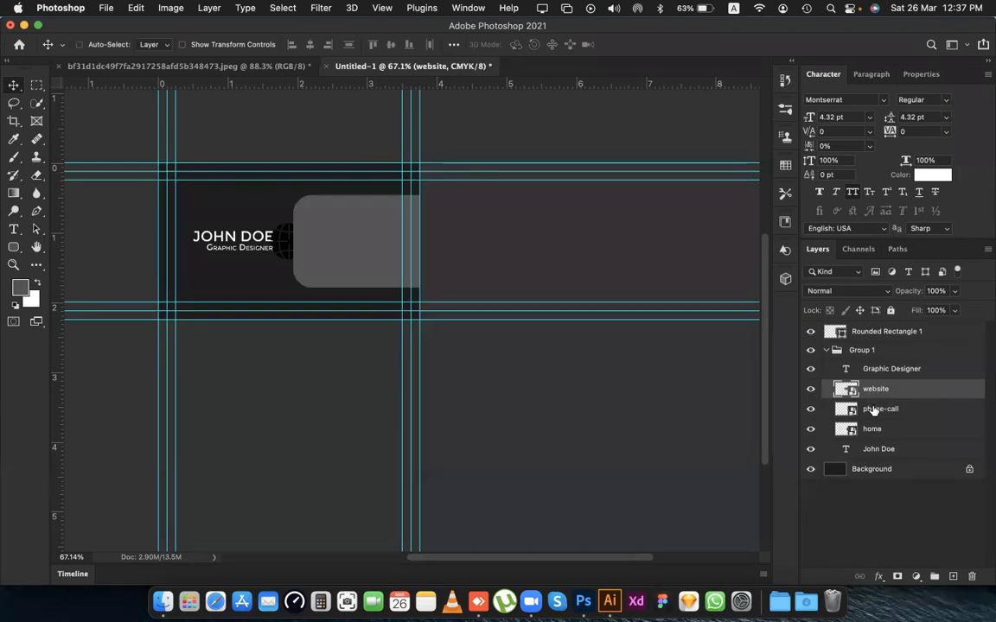
super+click(872, 410)
super+click(871, 430)
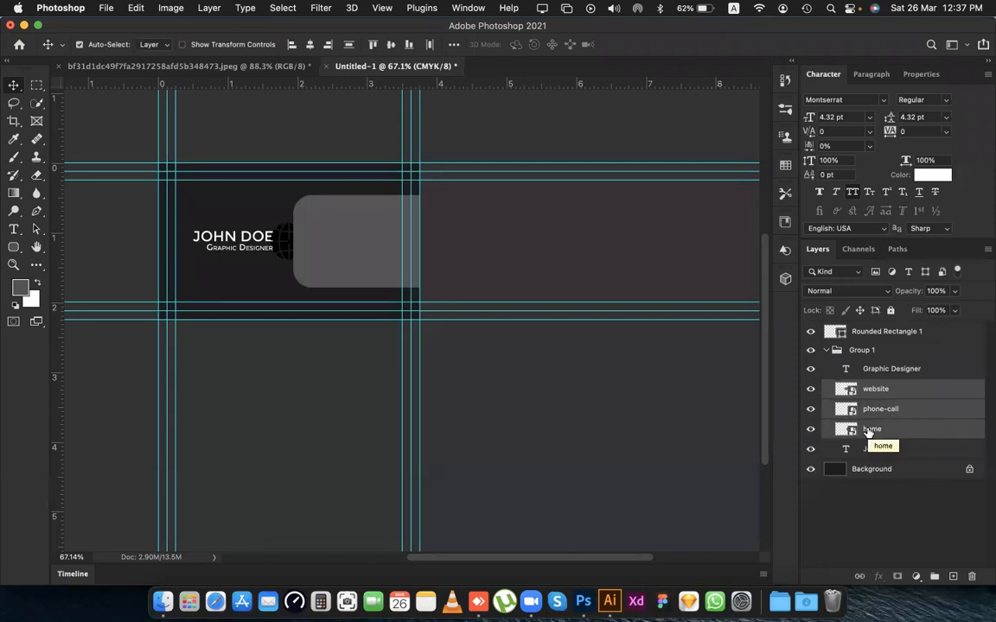
key(super+shift+bracketright)
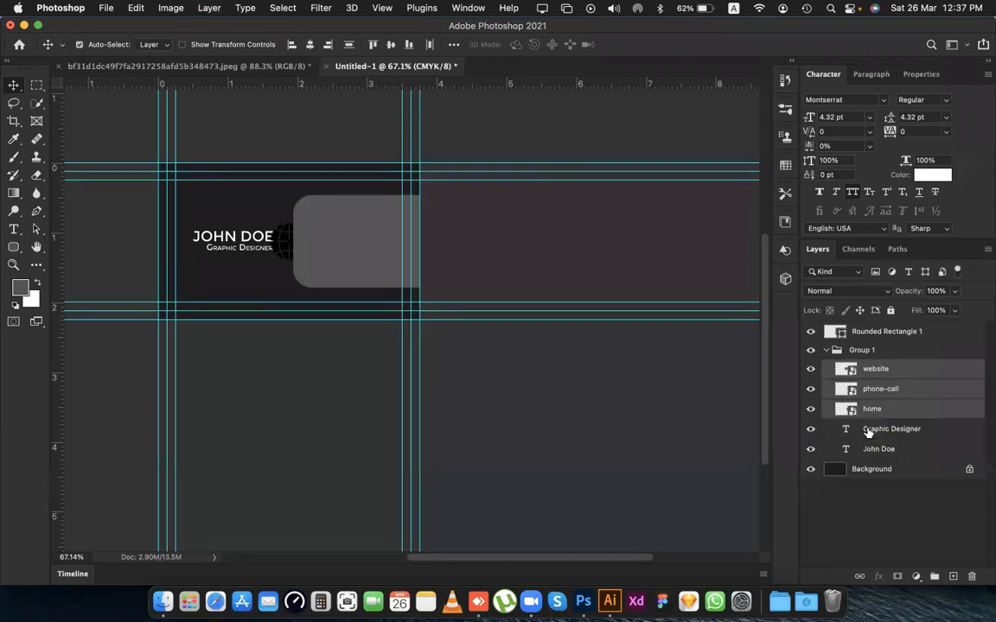
key(super+shift+bracketright)
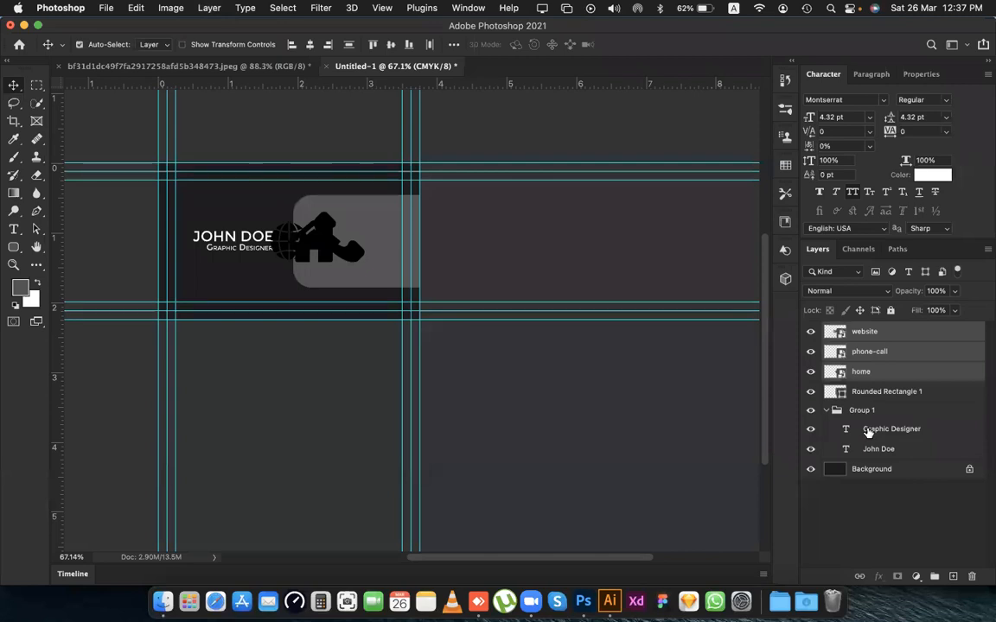
Collapse the text group in the layer stack.
click(826, 409)
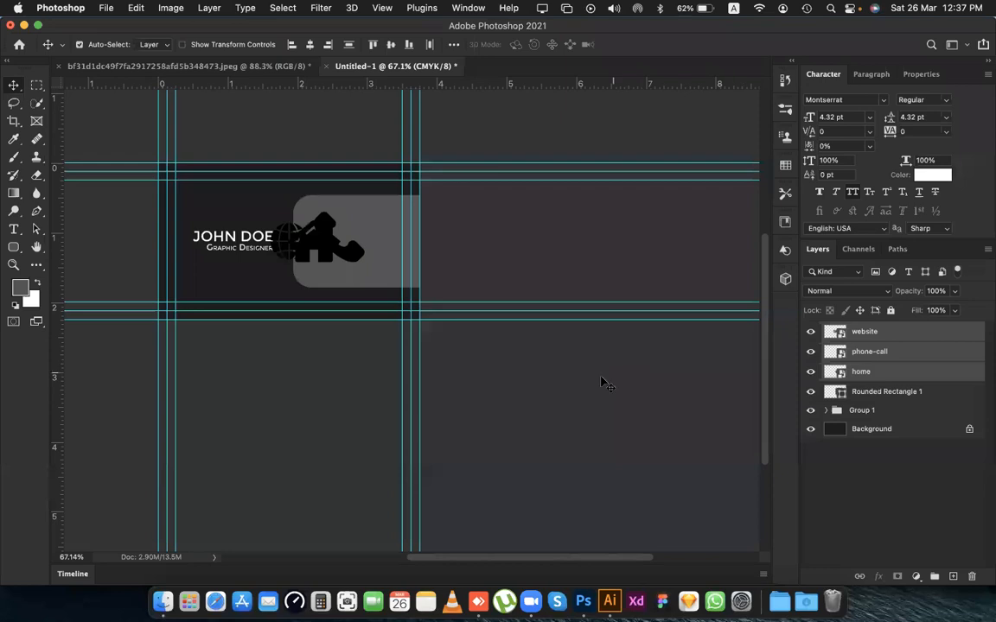
scroll(413, 285, up, 5)
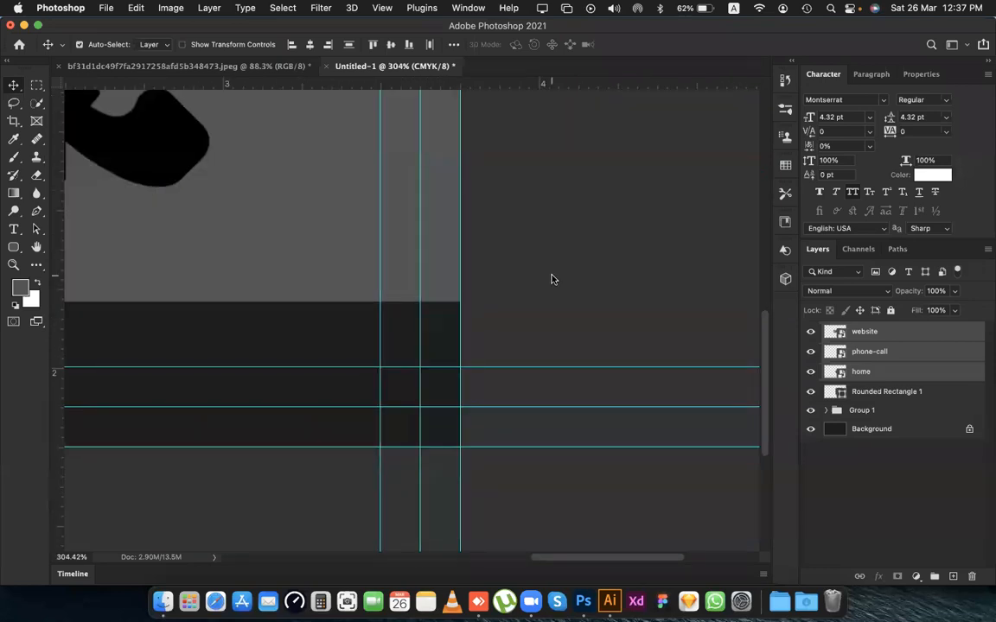
scroll(387, 245, left, 10)
scroll(386, 245, up, 5)
scroll(447, 321, down, 3)
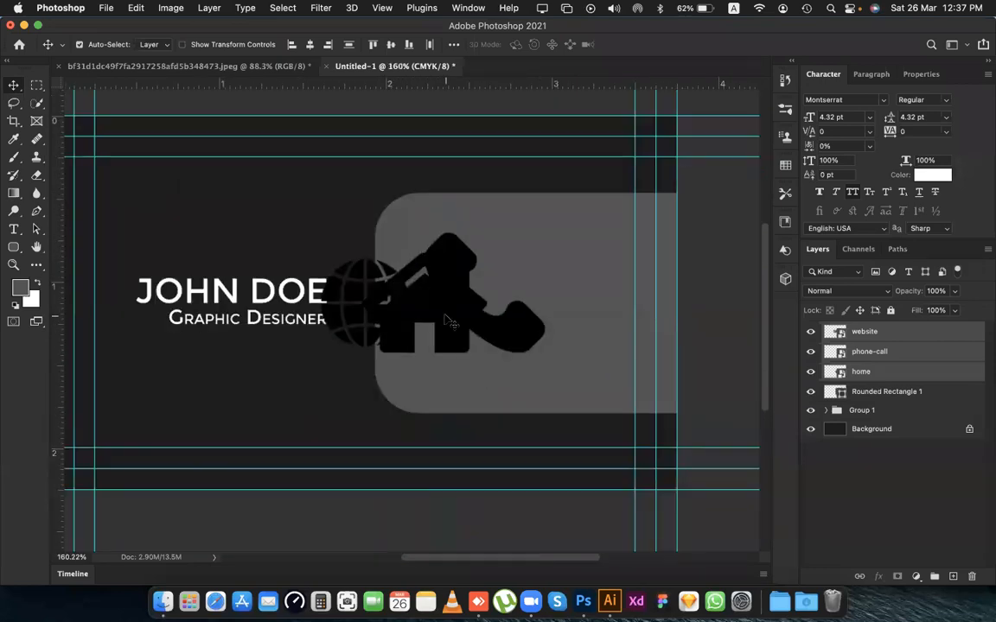
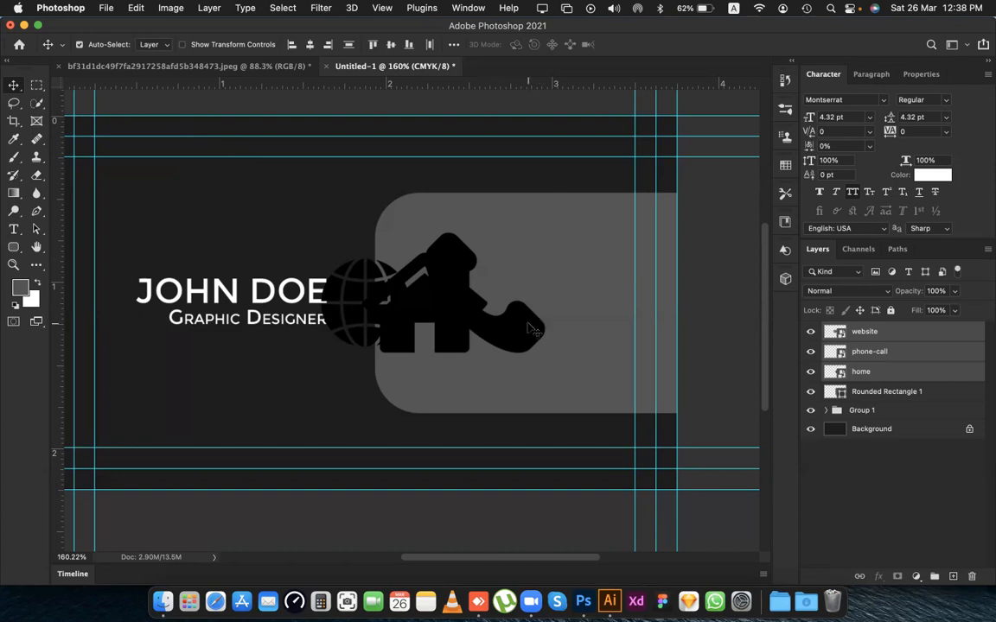
Move the three icons together onto the grey panel, and shift the phone-call icon slightly away from the home icon.
drag(525, 333, 592, 320)
click(309, 204)
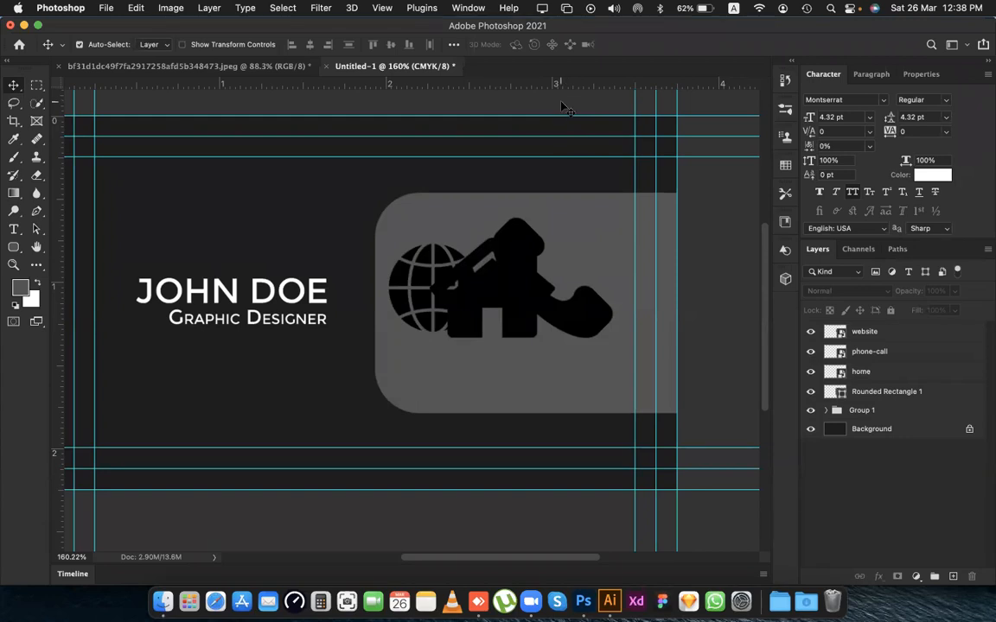
scroll(568, 299, down, 2)
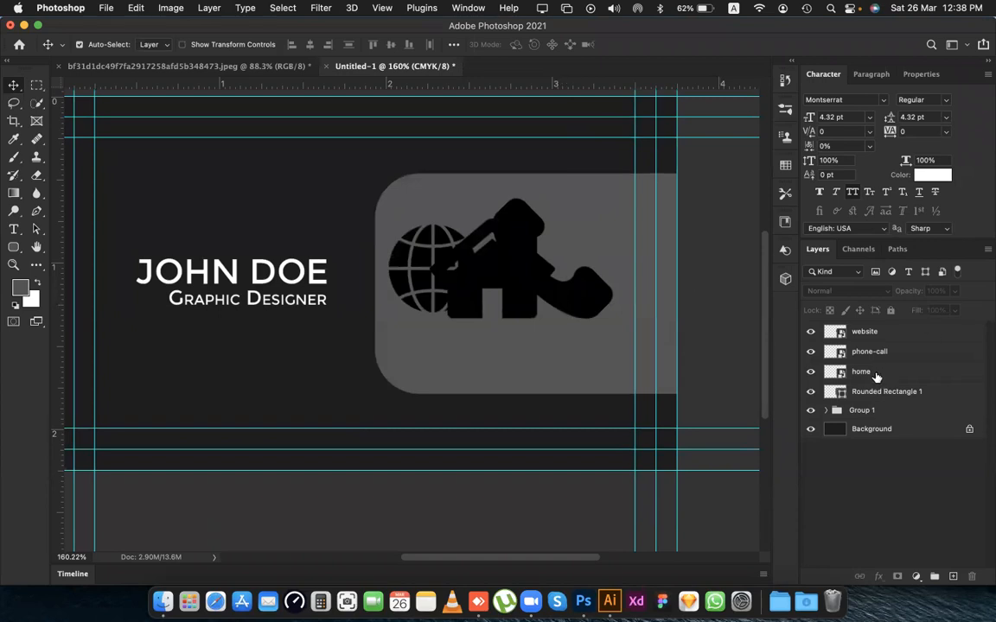
mouse_move(875, 376)
mouse_down()
mouse_move(893, 382)
mouse_move(886, 413)
mouse_move(873, 380)
mouse_move(888, 393)
mouse_move(888, 412)
mouse_move(893, 378)
mouse_up()
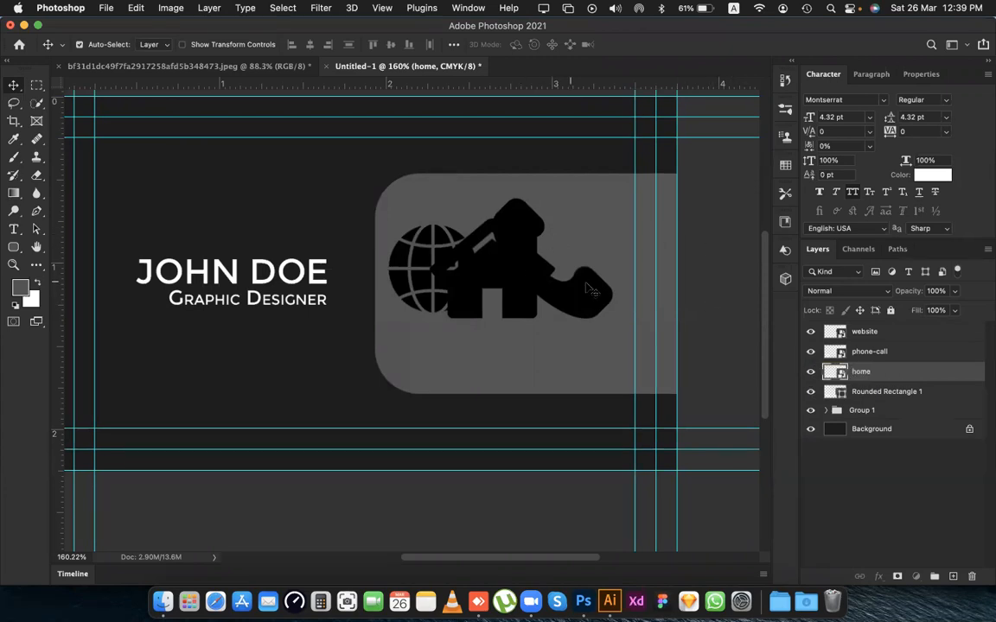
drag(598, 308, 619, 329)
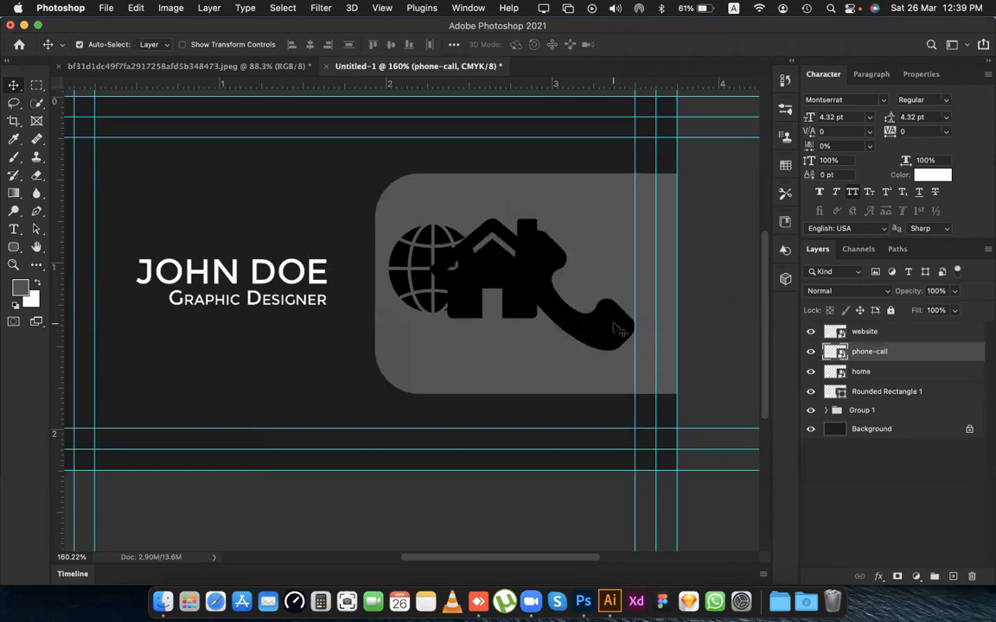
Undo the accidental move of Rounded Rectangle 1 and lock that layer completely.
click(495, 359)
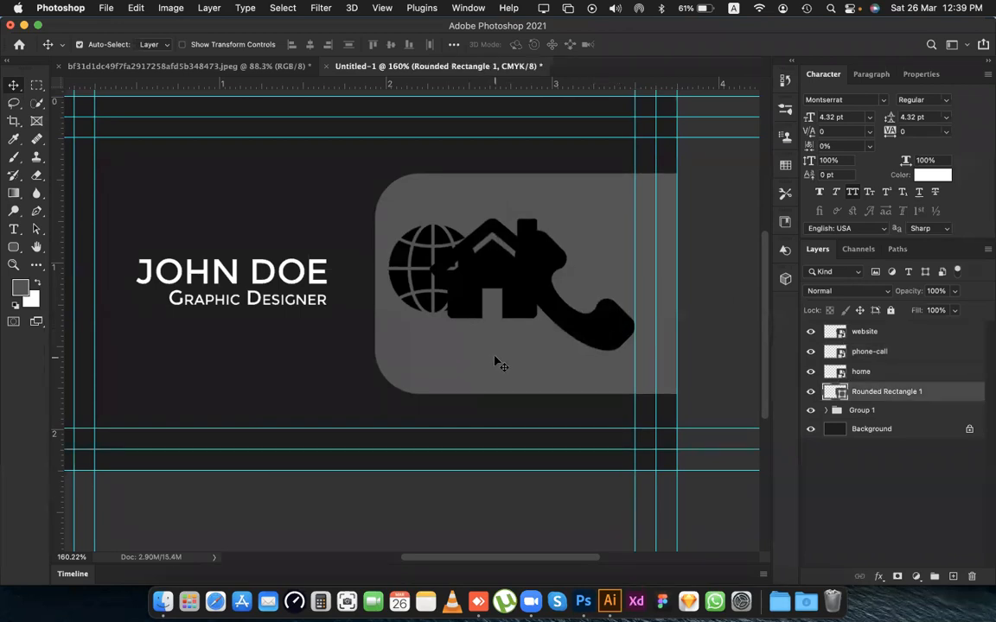
drag(495, 365, 494, 342)
key(super+z)
click(891, 311)
drag(464, 345, 484, 334)
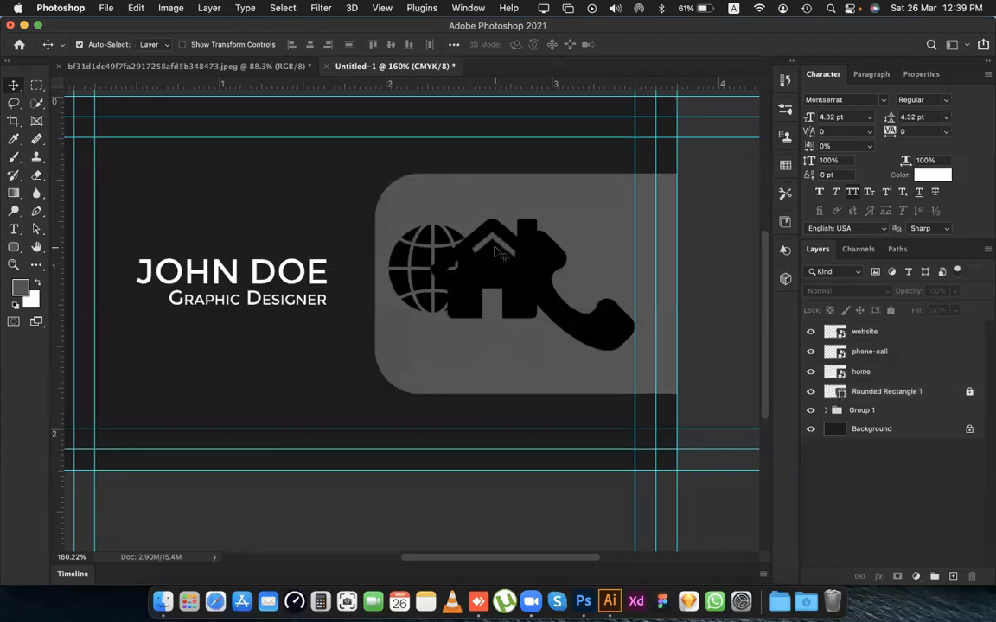
Scale the phone-call icon down proportionally to about 3.8% and place it in the panel's lower-left corner.
mouse_move(603, 327)
mouse_down()
mouse_move(592, 327)
mouse_move(594, 341)
mouse_up()
key(ctrl+t)
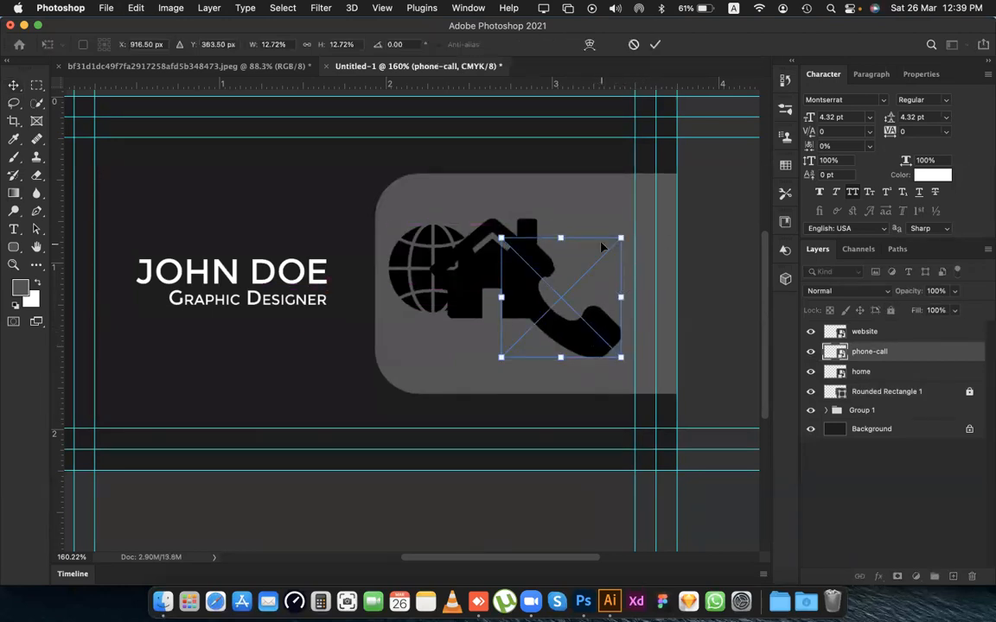
drag(608, 243, 422, 354)
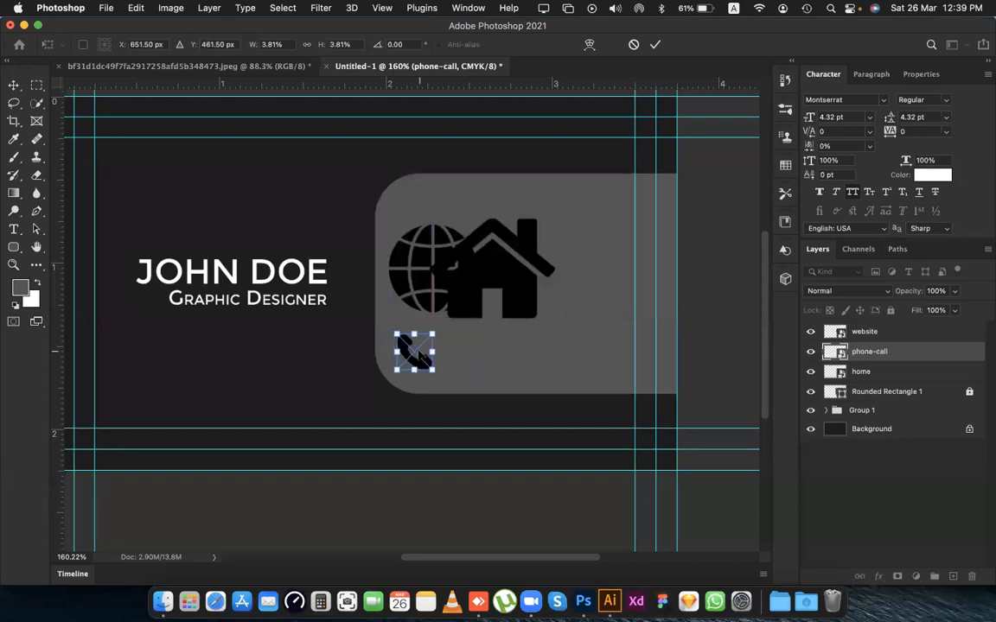
key(Return)
Scale the home icon to about 4.75%, comparing its size over the phone-call icon, and commit it just right of that icon.
drag(468, 276, 545, 354)
key(super+t)
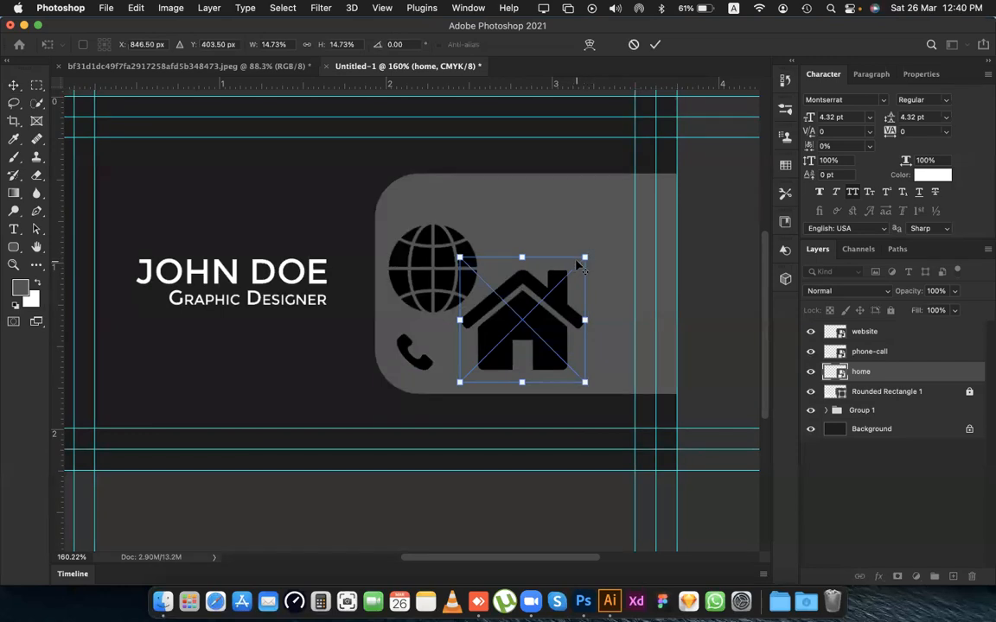
drag(582, 260, 458, 346)
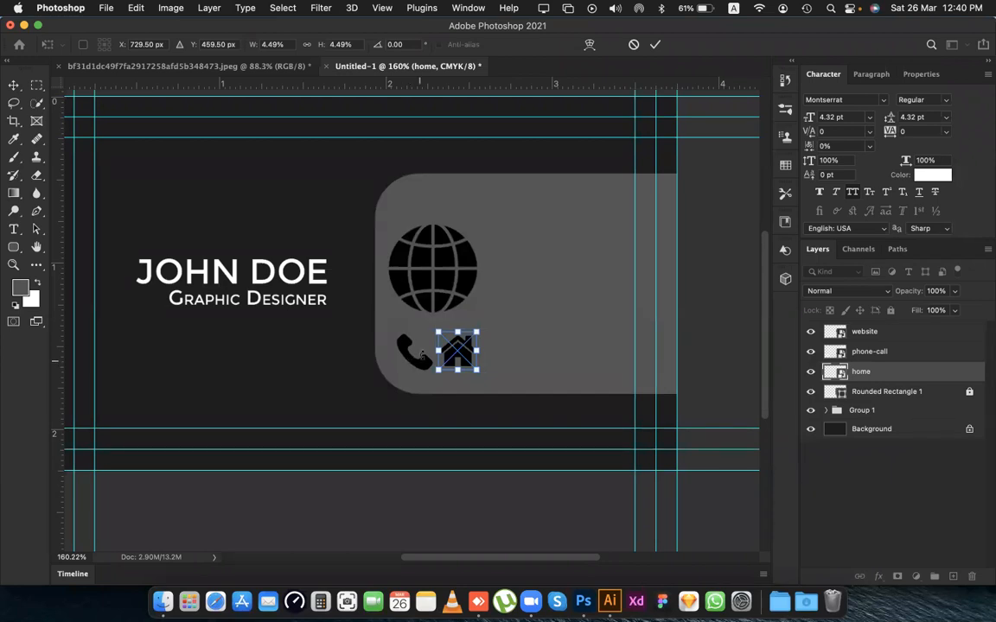
scroll(405, 363, up, 3)
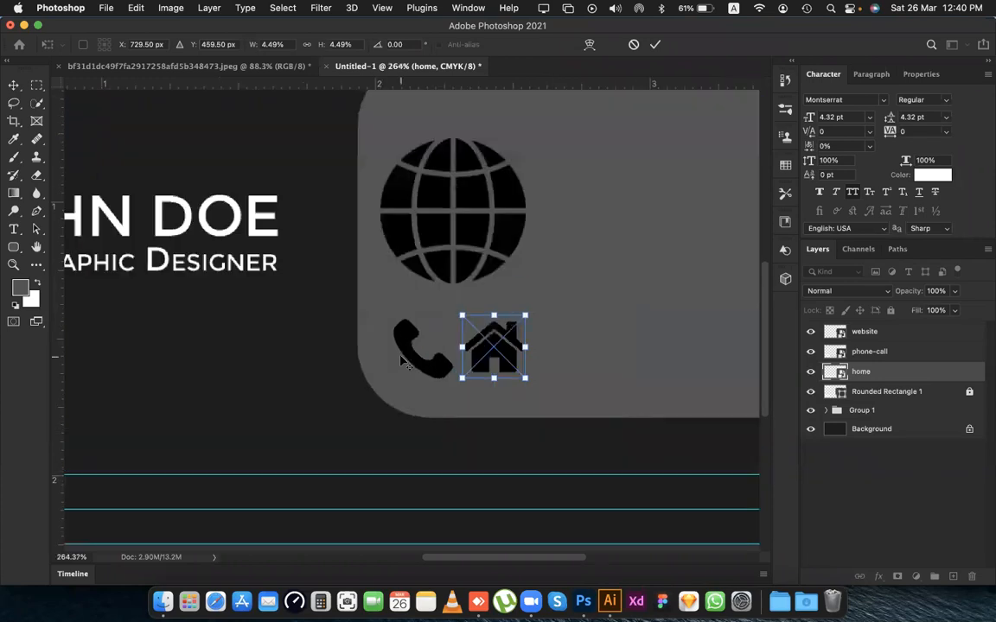
drag(502, 351, 425, 349)
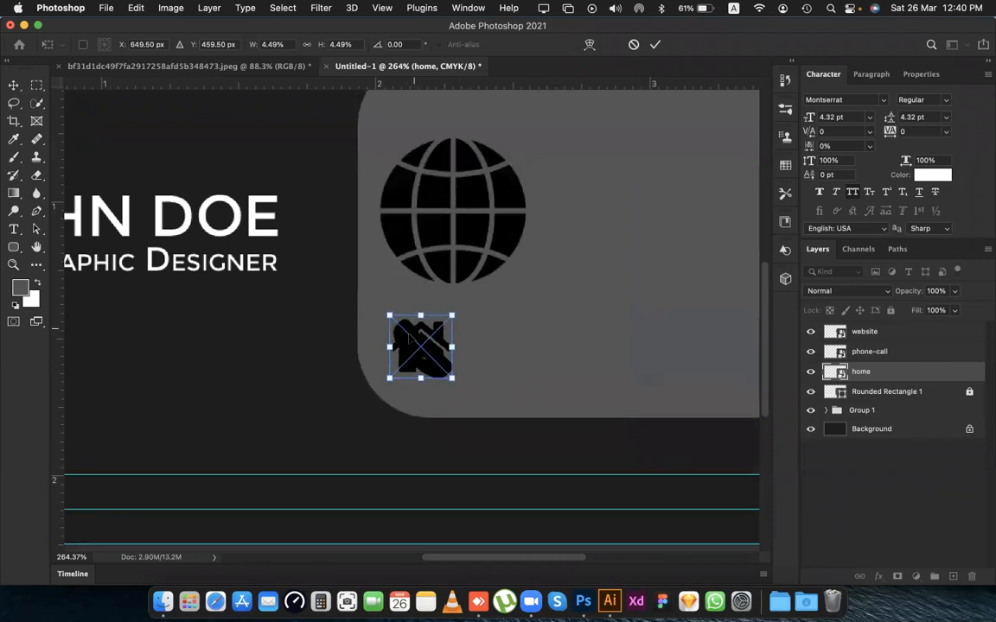
drag(451, 314, 454, 314)
drag(423, 349, 494, 353)
scroll(495, 352, left, 2)
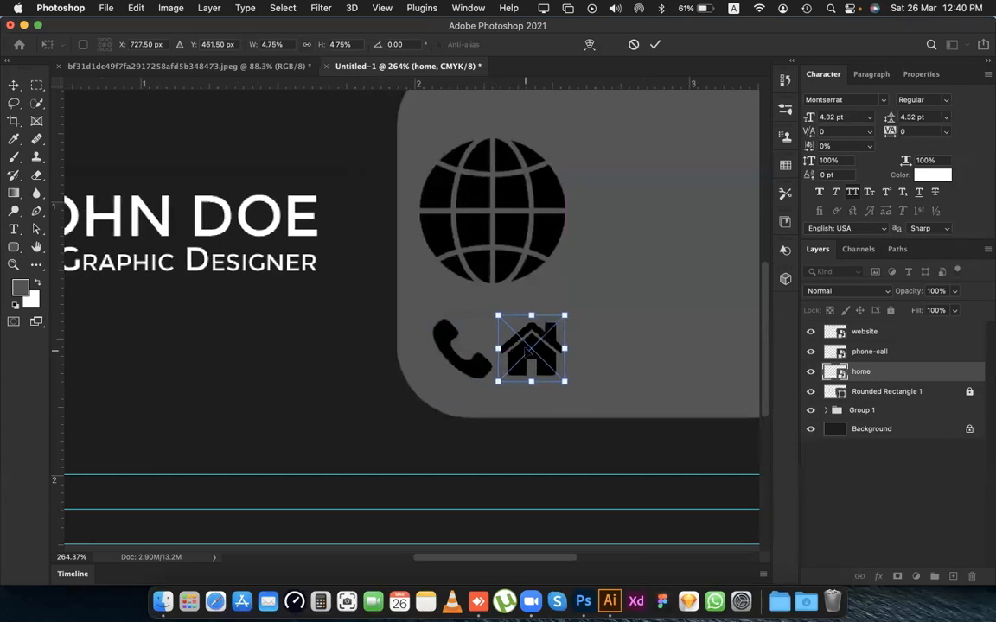
key(Return)
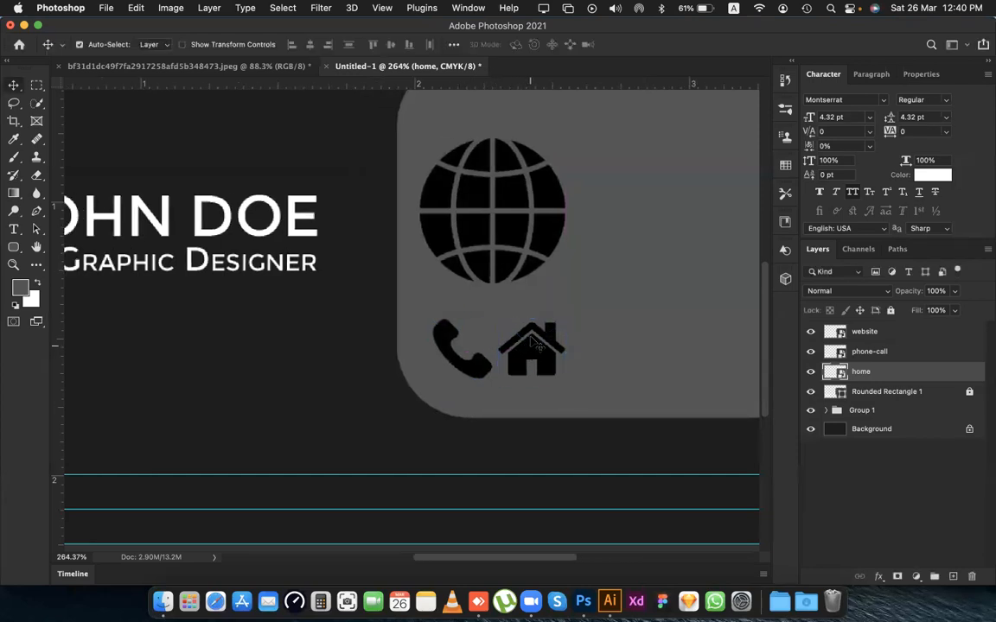
Scale the website icon down to match the phone-call icon's size and commit it directly above that icon.
scroll(527, 344, right, 4)
drag(424, 251, 460, 260)
key(super+t)
drag(516, 163, 372, 349)
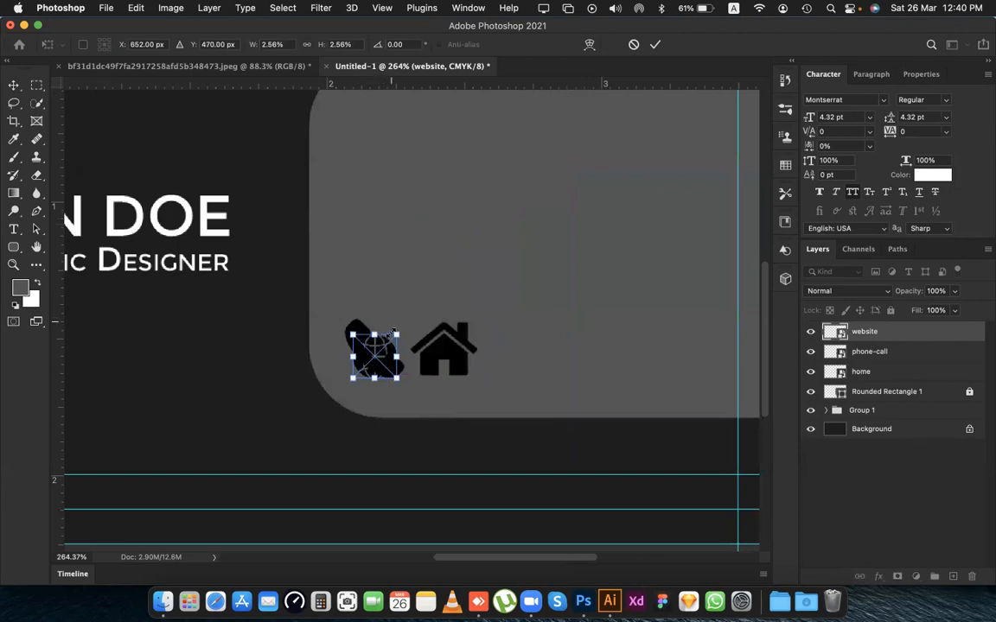
drag(397, 333, 381, 274)
key(Return)
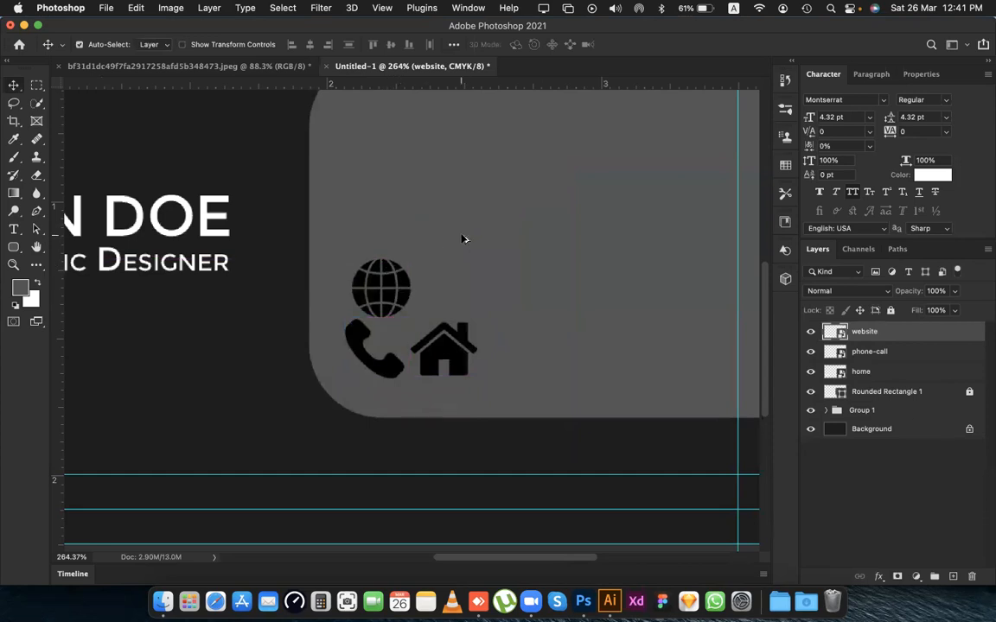
Arrange the icons in an evenly spaced column near the panel's left edge: website on top, phone-call in the middle, home at the bottom.
scroll(462, 240, down, 5)
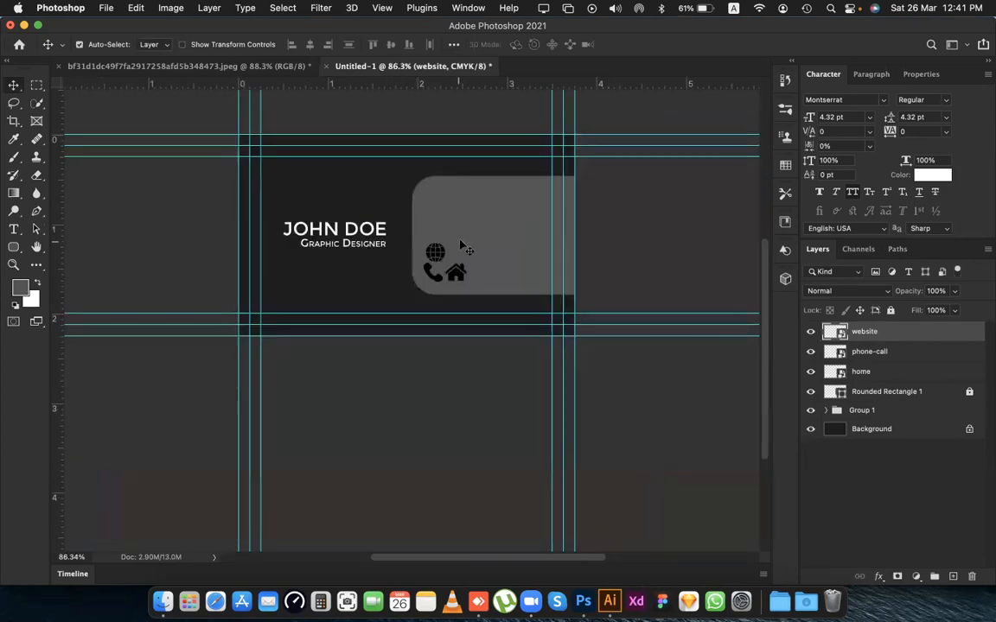
drag(437, 258, 436, 205)
mouse_move(439, 280)
mouse_down()
mouse_move(442, 244)
mouse_move(454, 273)
mouse_move(434, 275)
mouse_up()
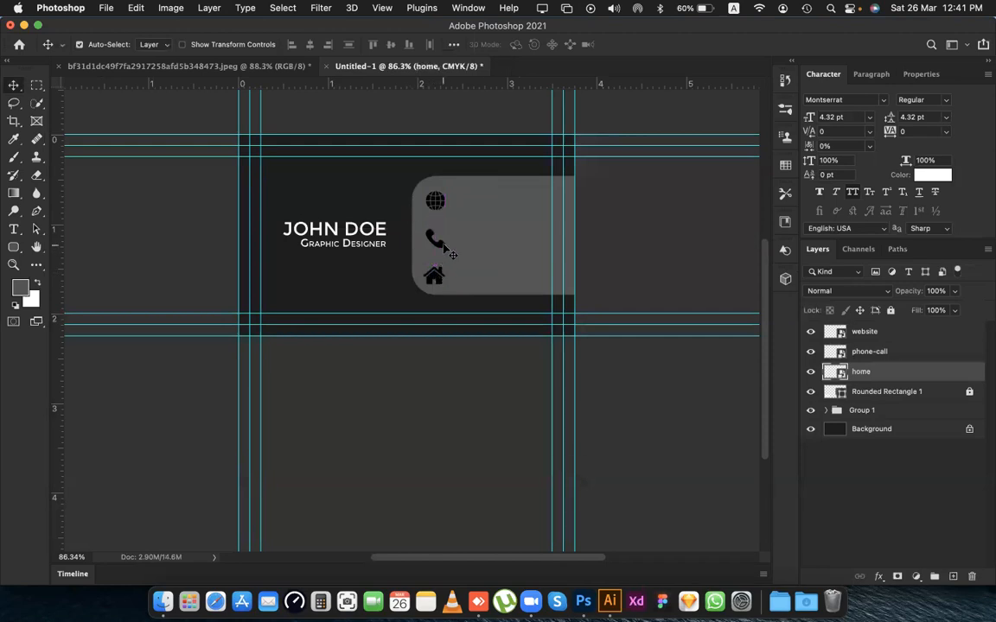
click(442, 246)
key(shift+Up)
key(shift+Up)
key(shift+Up)
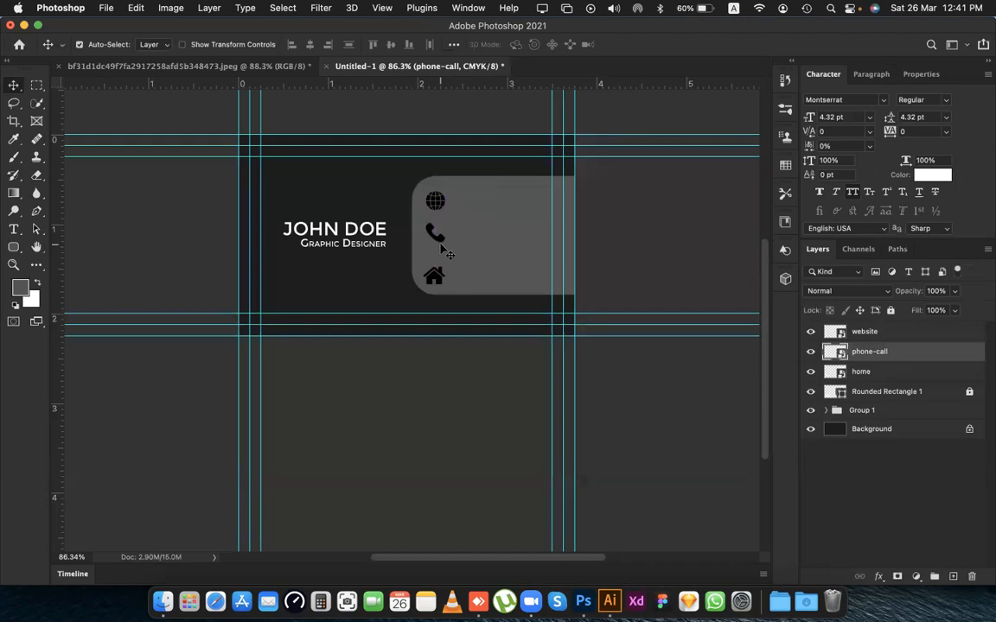
click(438, 284)
key(shift+Up)
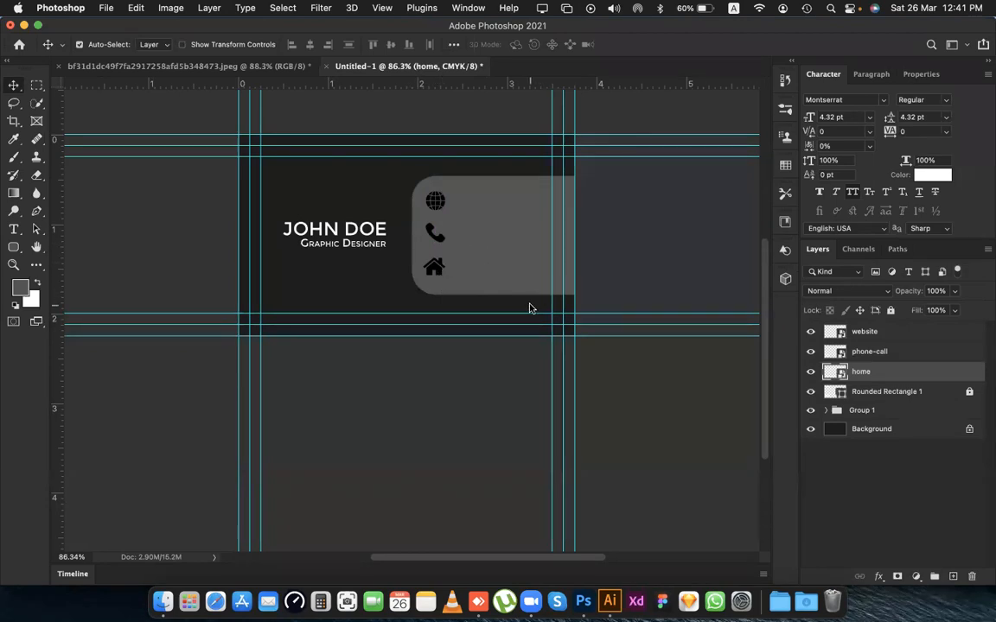
Apply a white (ffffff) Color Overlay at 100% opacity to the website icon layer.
click(437, 202)
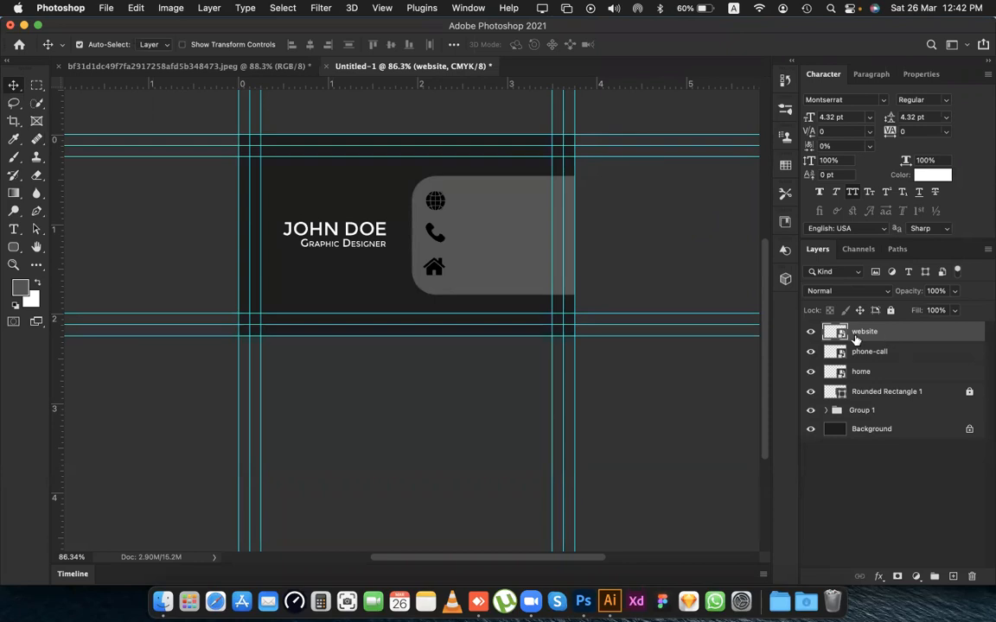
double_click(939, 336)
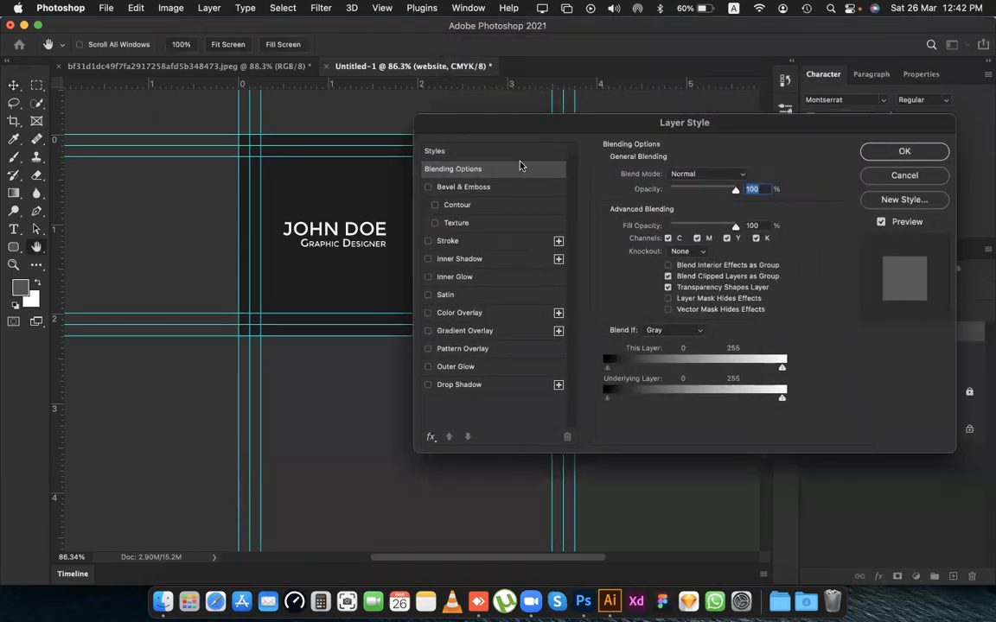
drag(477, 216, 563, 232)
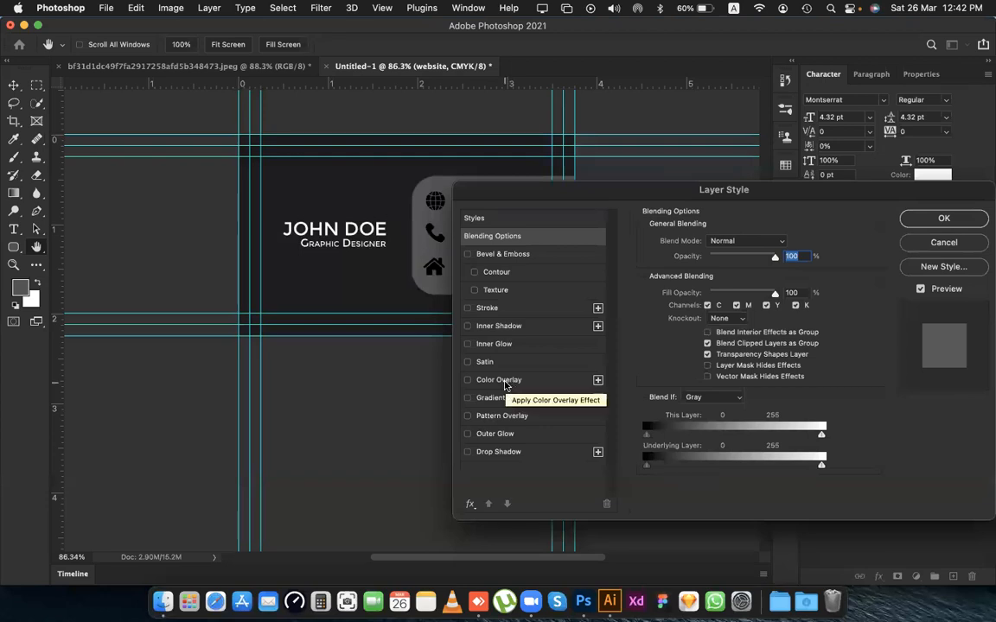
click(501, 381)
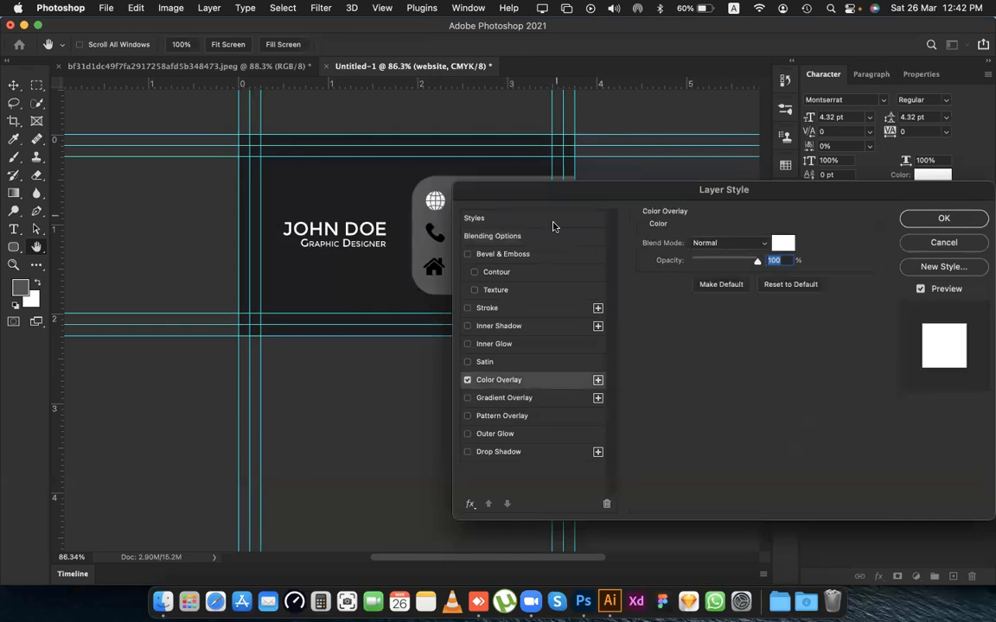
drag(558, 196, 307, 329)
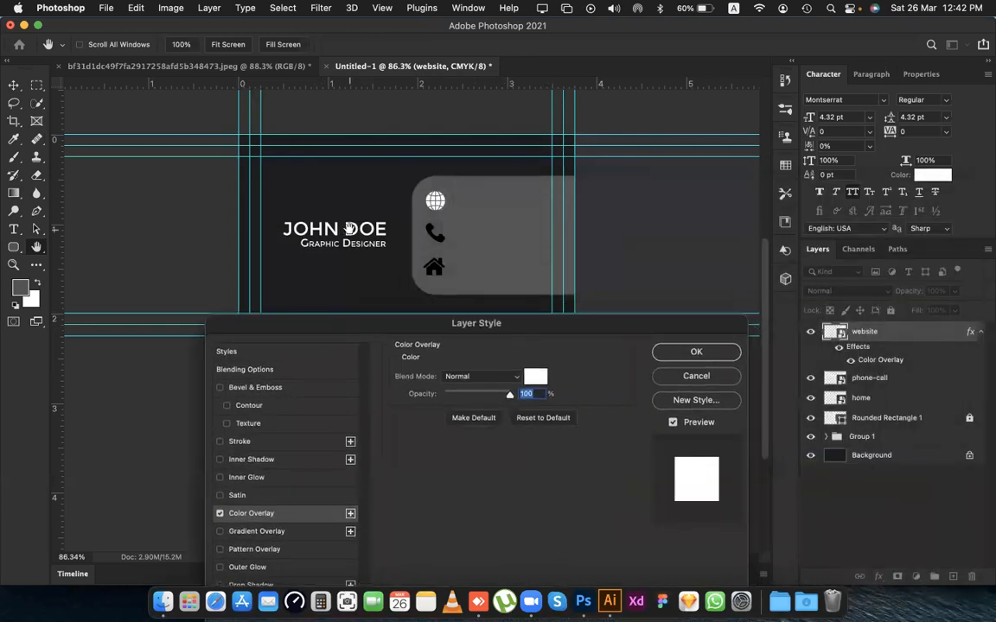
click(537, 381)
drag(621, 82, 678, 331)
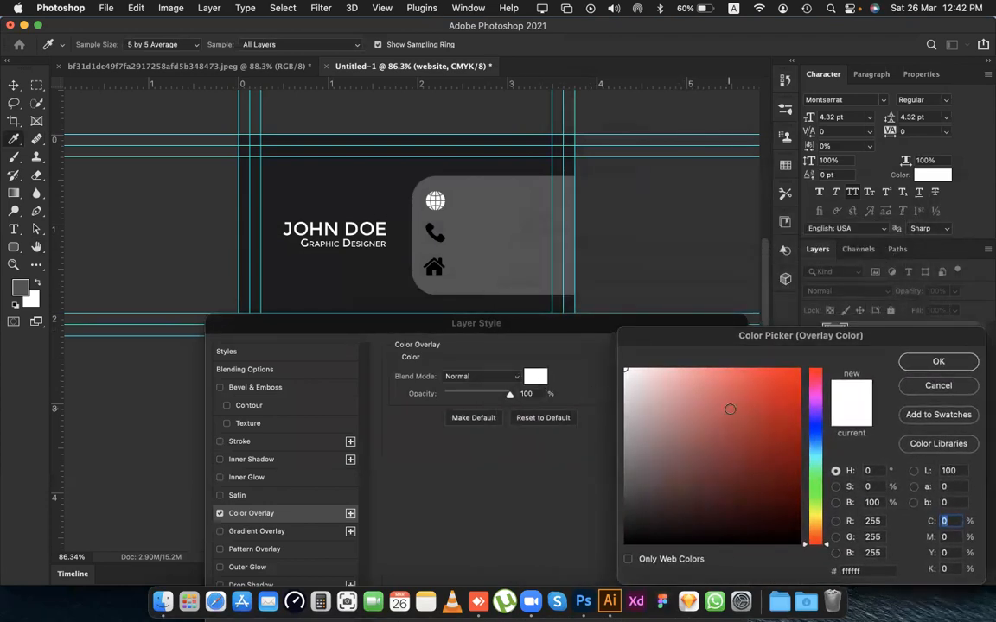
drag(729, 411, 843, 352)
mouse_move(746, 416)
mouse_down()
mouse_move(758, 522)
mouse_move(785, 439)
mouse_move(678, 409)
mouse_move(739, 387)
mouse_move(545, 361)
mouse_up()
click(954, 366)
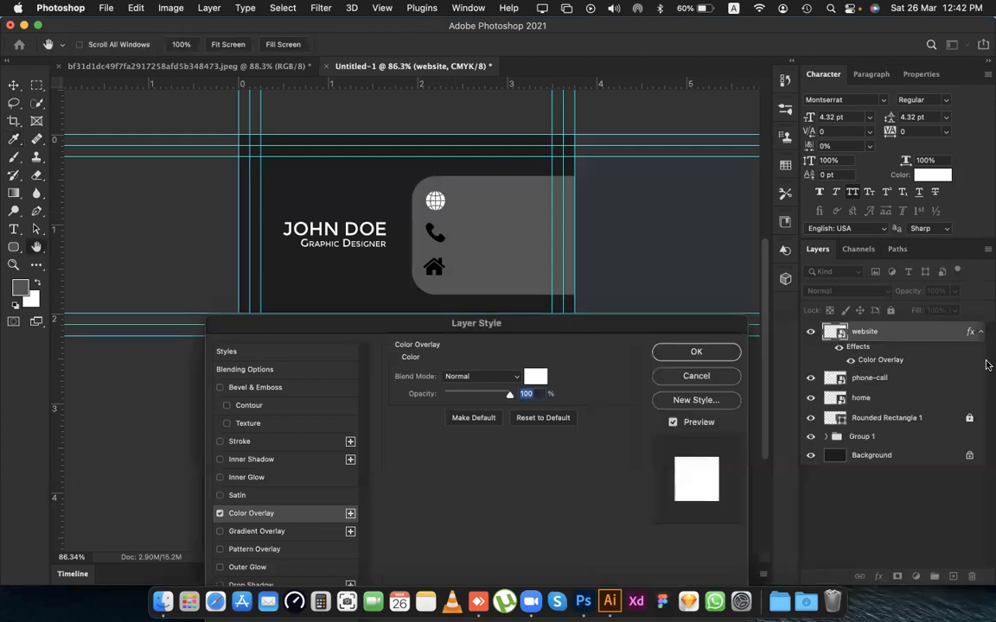
click(696, 352)
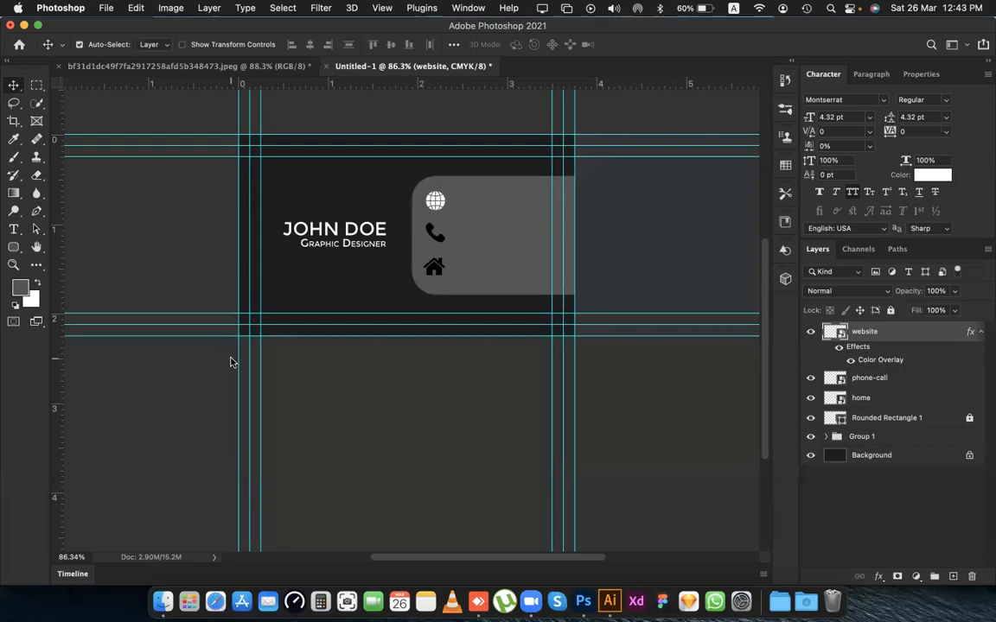
Apply a white Color Overlay in Normal mode at 100% opacity to the phone-call icon layer.
click(442, 243)
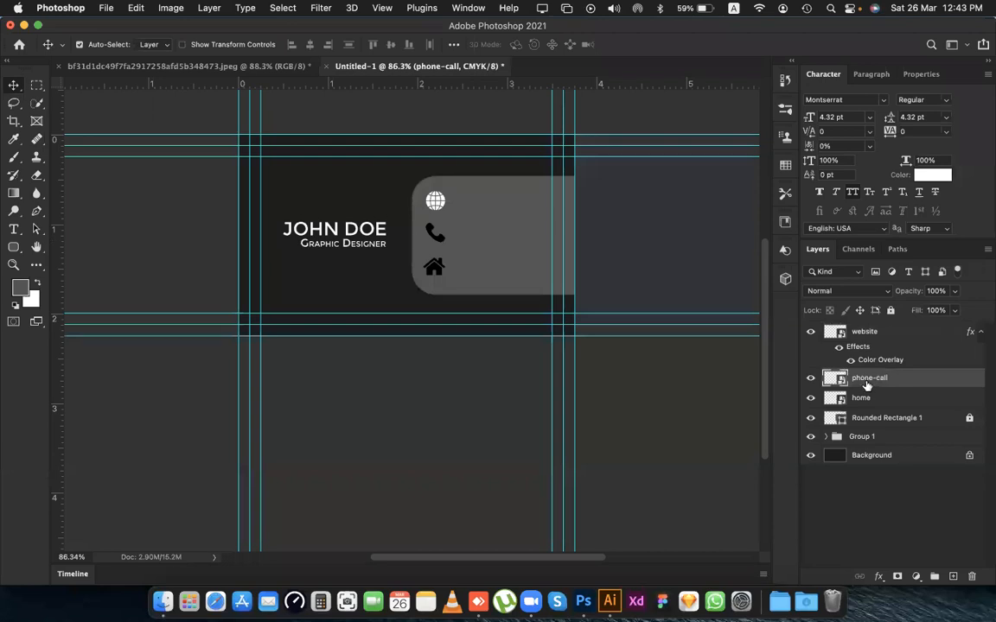
double_click(948, 383)
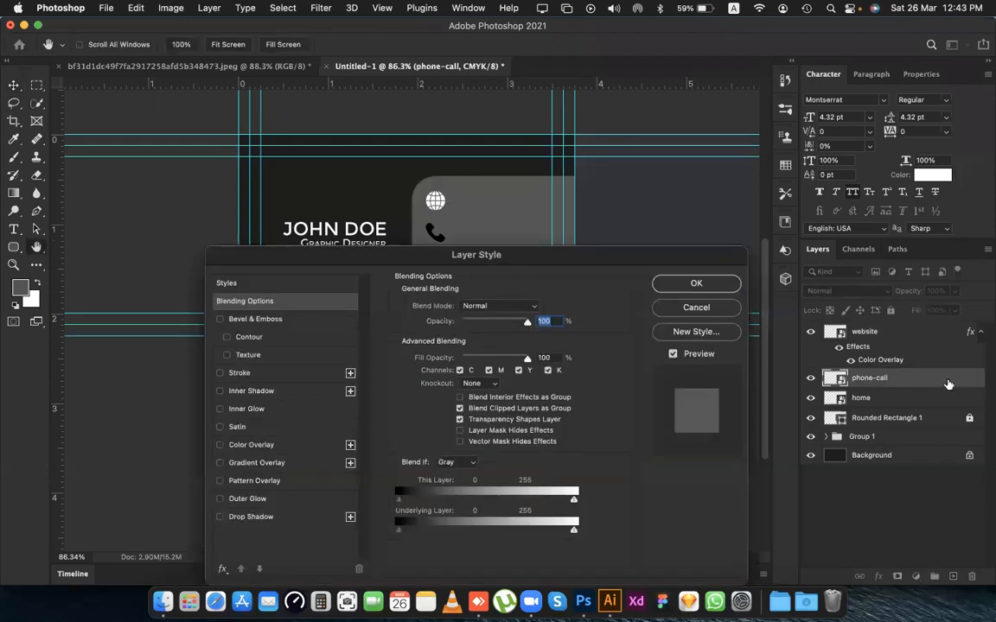
drag(521, 260, 615, 275)
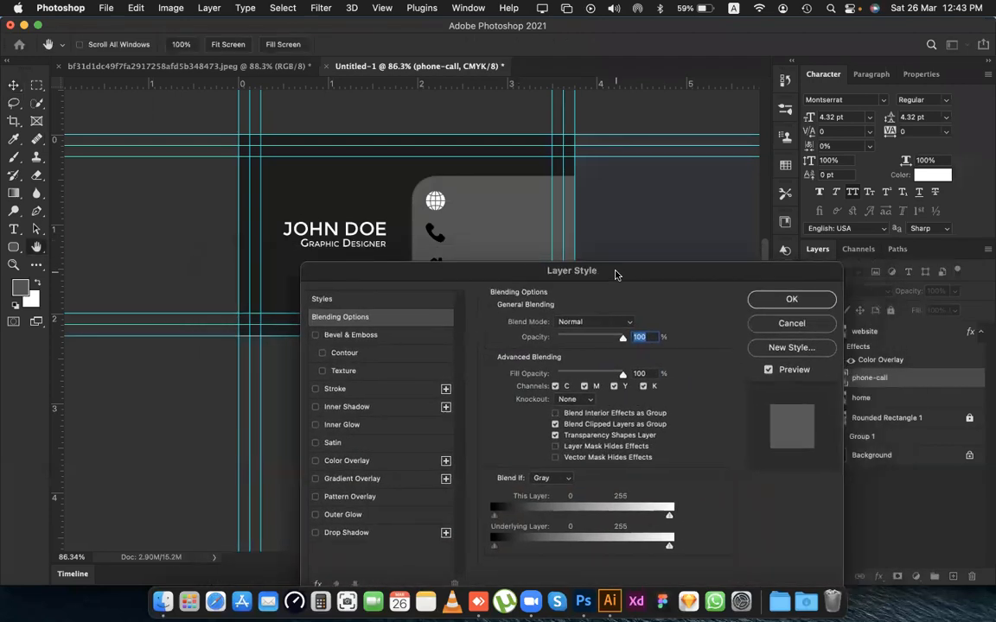
click(350, 461)
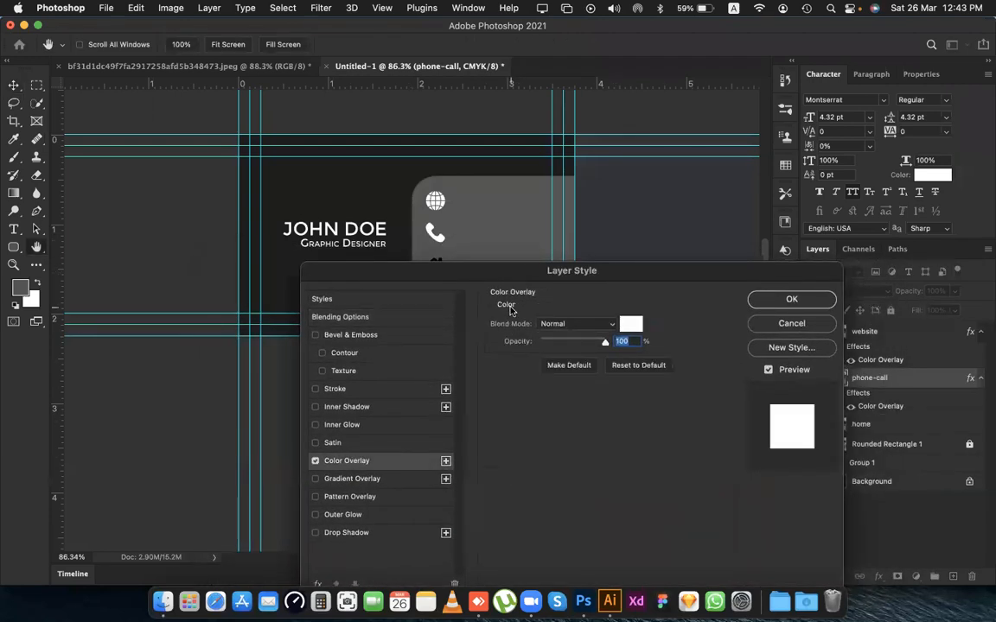
drag(455, 270, 366, 274)
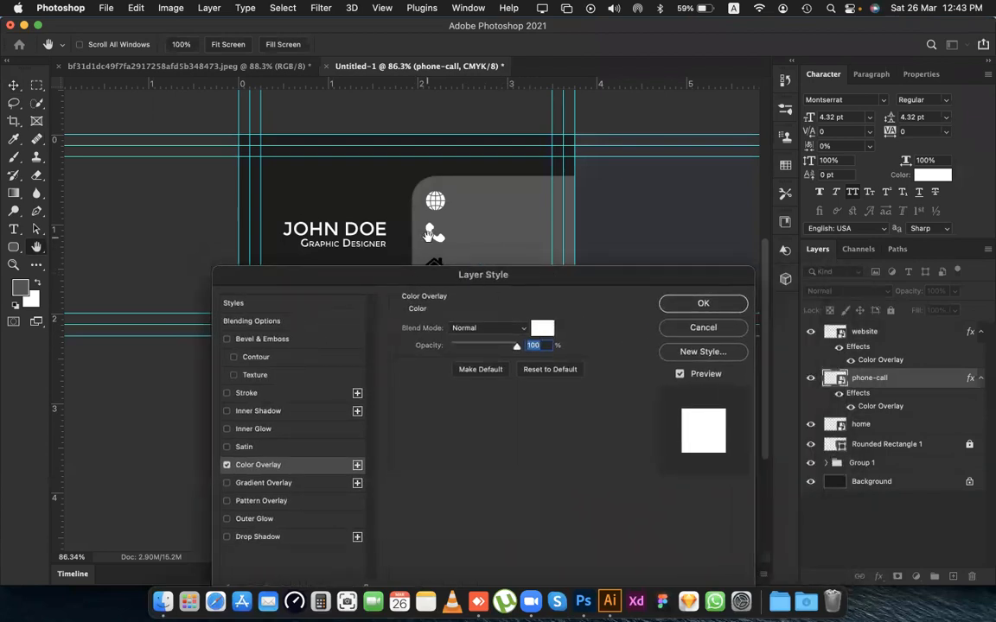
drag(413, 274, 301, 312)
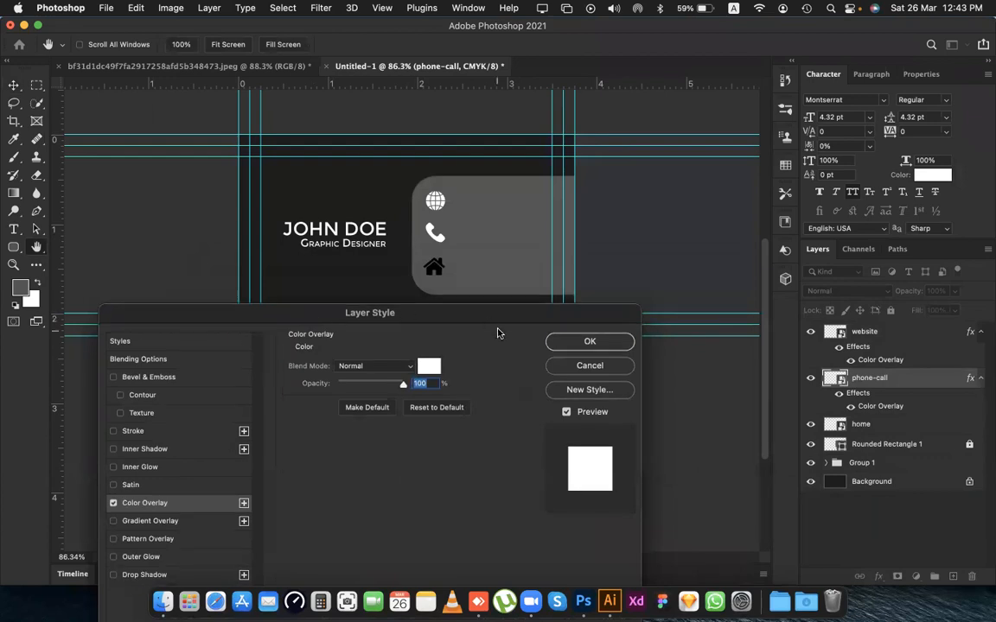
click(589, 341)
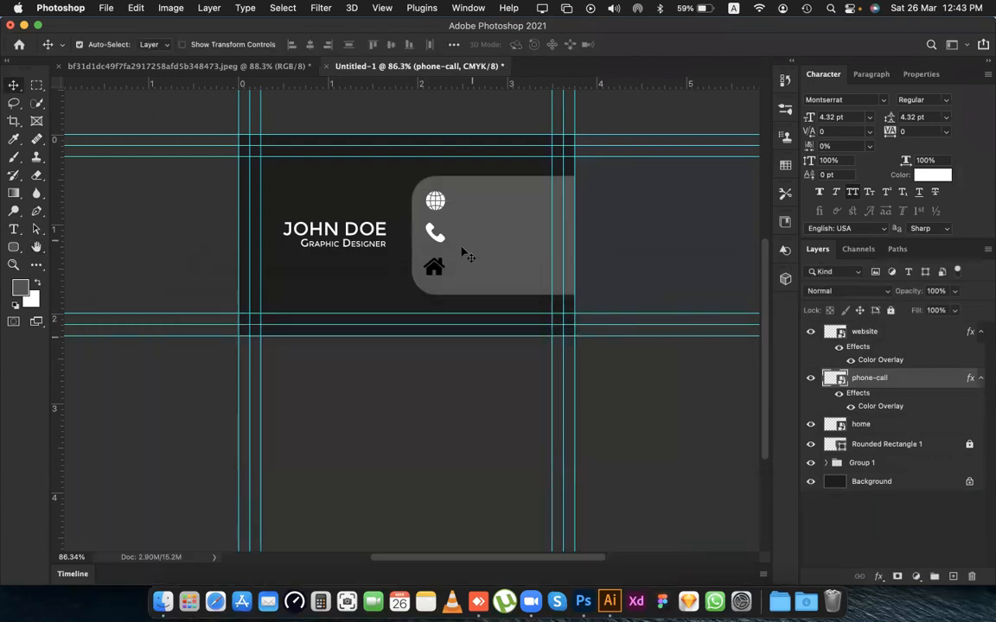
Apply a white Color Overlay in Normal mode at 100% opacity to the home icon layer.
click(434, 269)
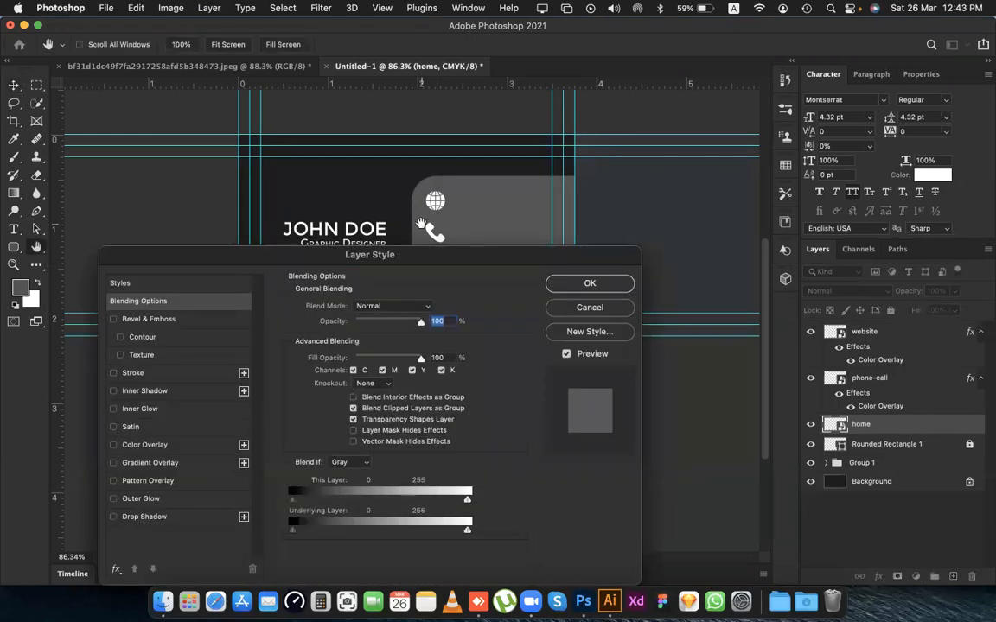
drag(363, 253, 500, 252)
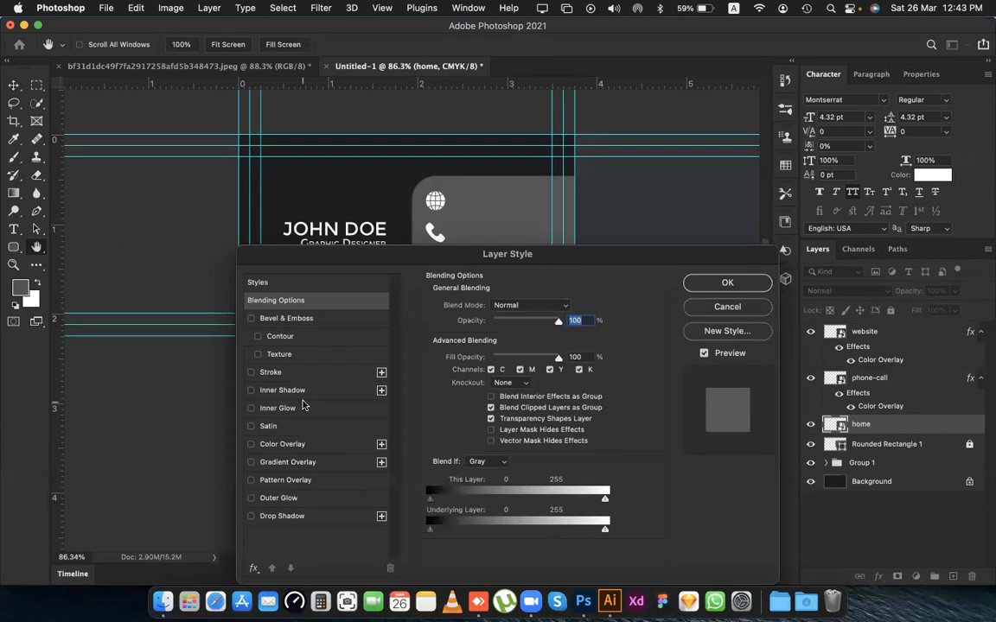
click(307, 444)
drag(566, 254, 453, 318)
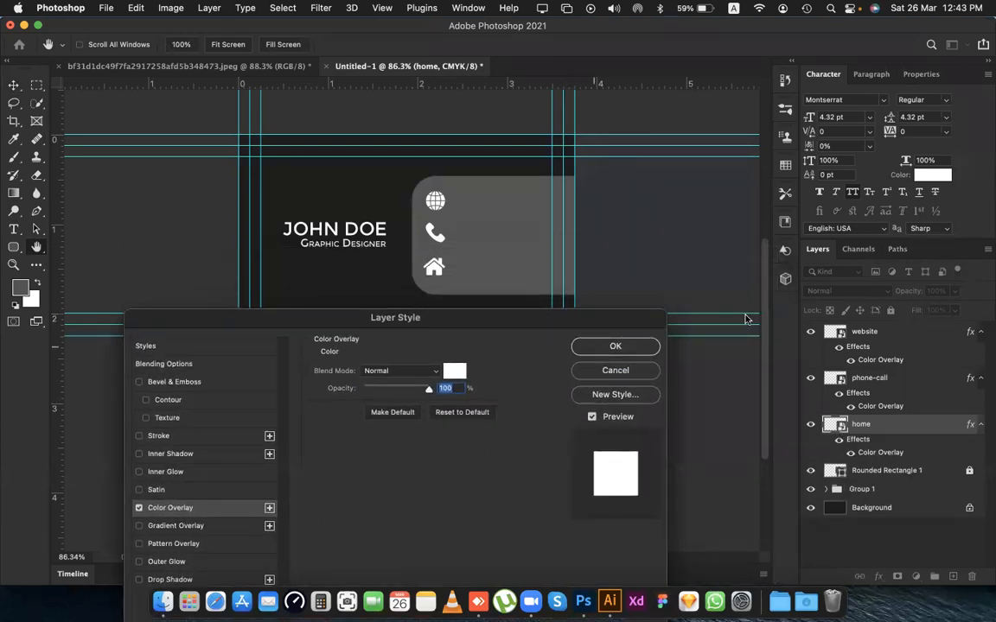
key(Return)
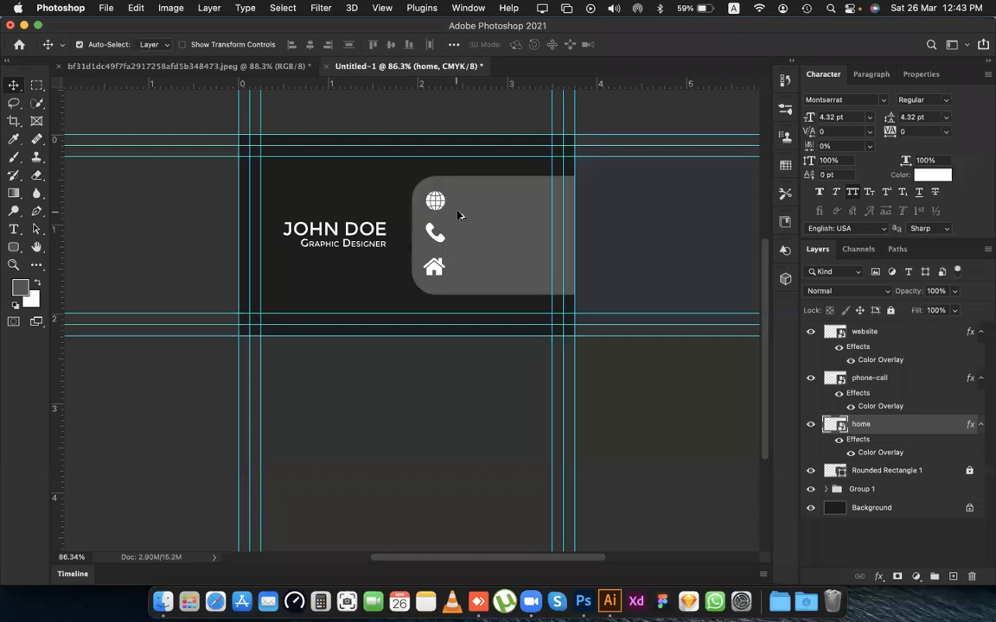
Scale the website, phone-call and home icons down together to about 67% of their size and commit the transform.
scroll(458, 214, up, 3)
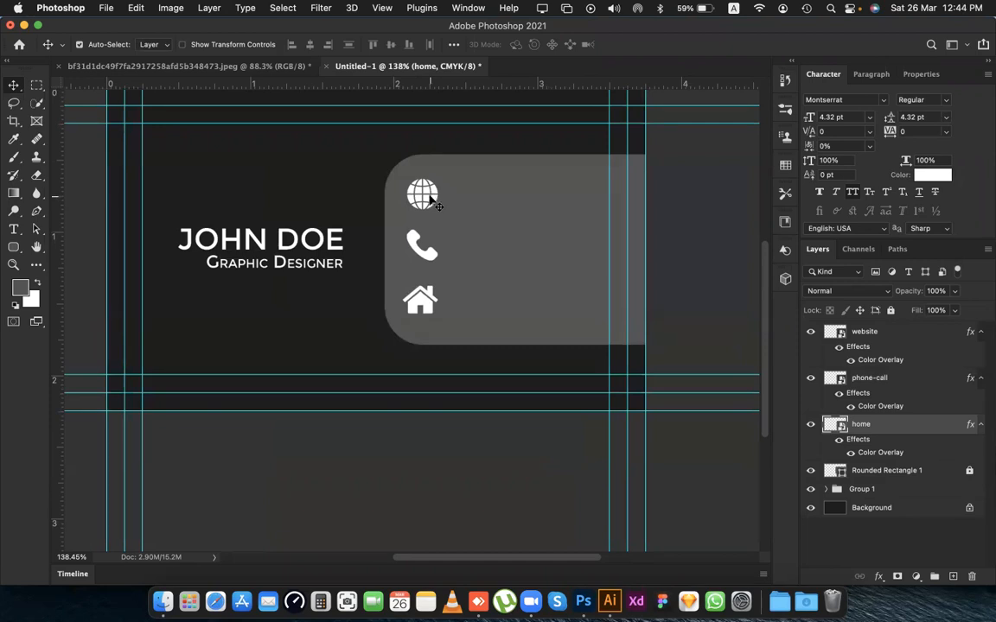
click(432, 201)
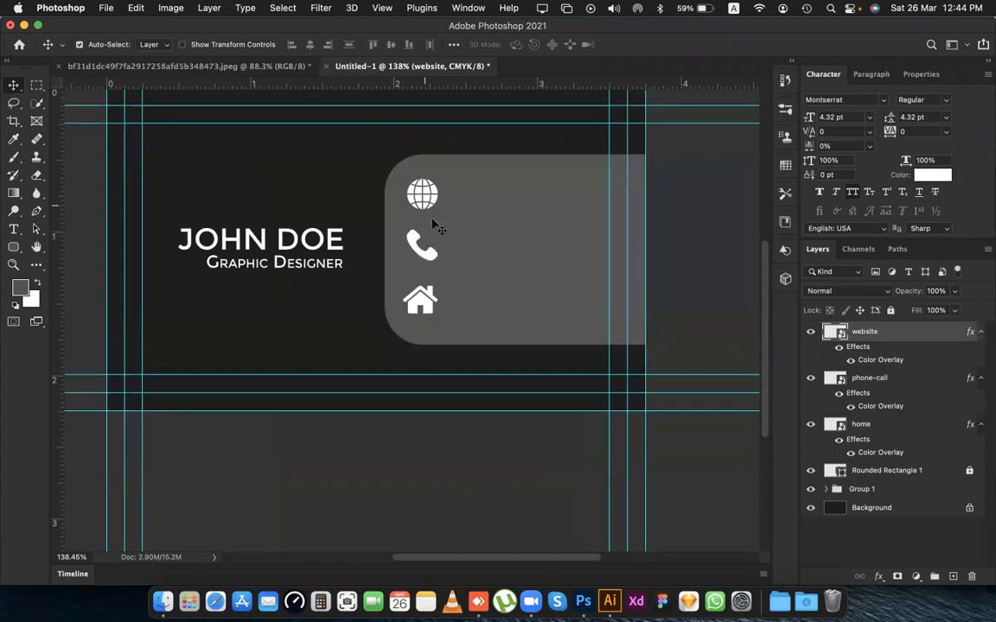
shift+click(436, 259)
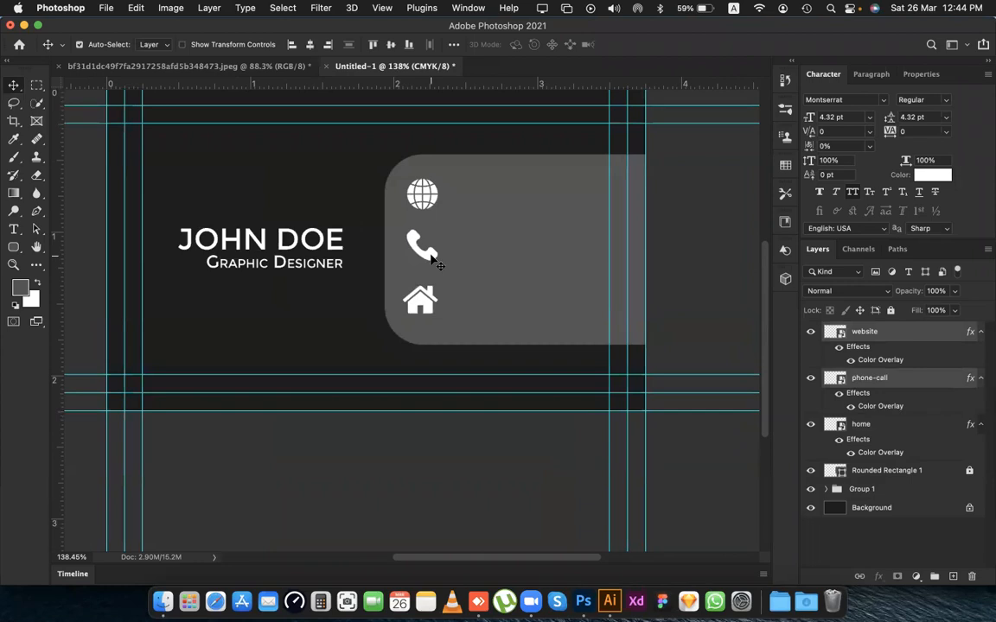
shift+click(429, 302)
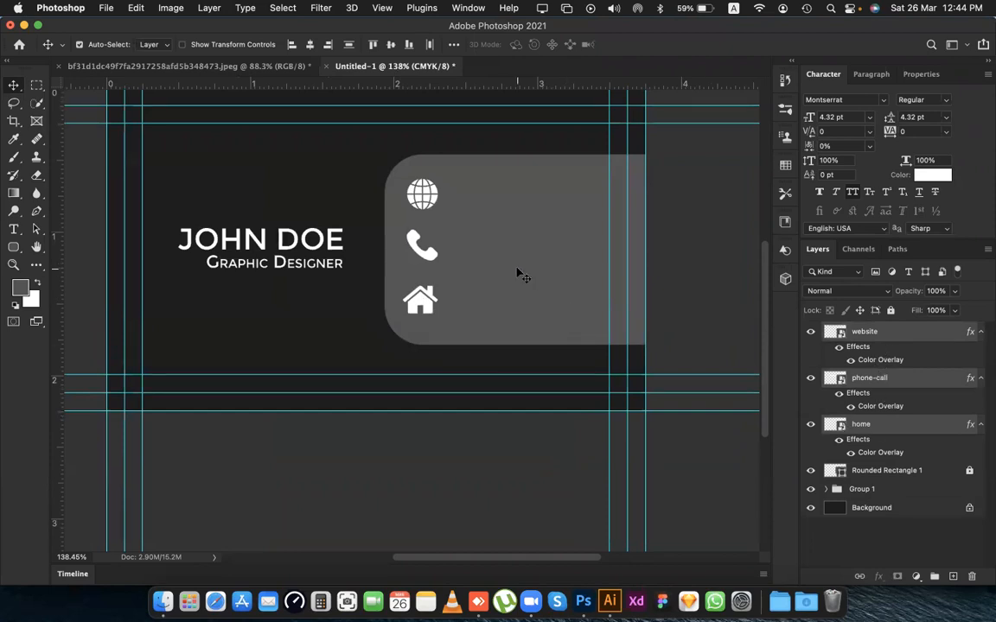
key(super+t)
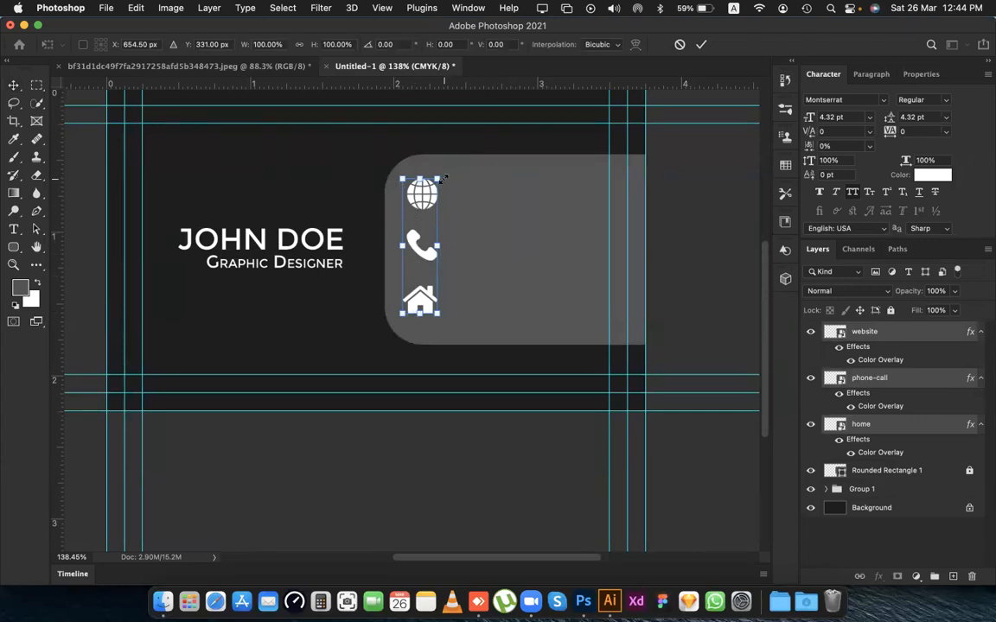
drag(438, 177, 416, 207)
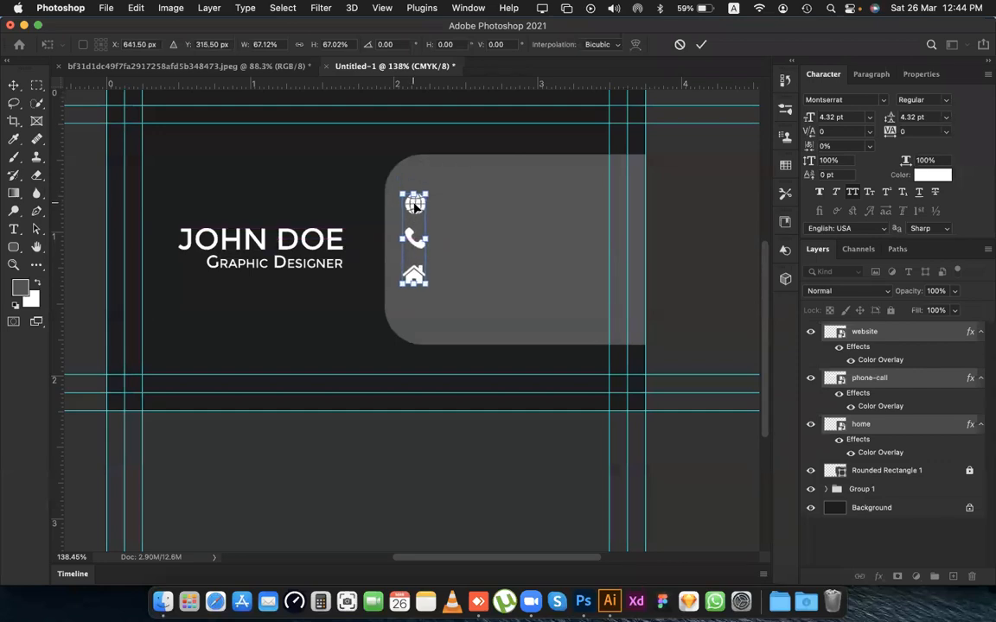
key(Return)
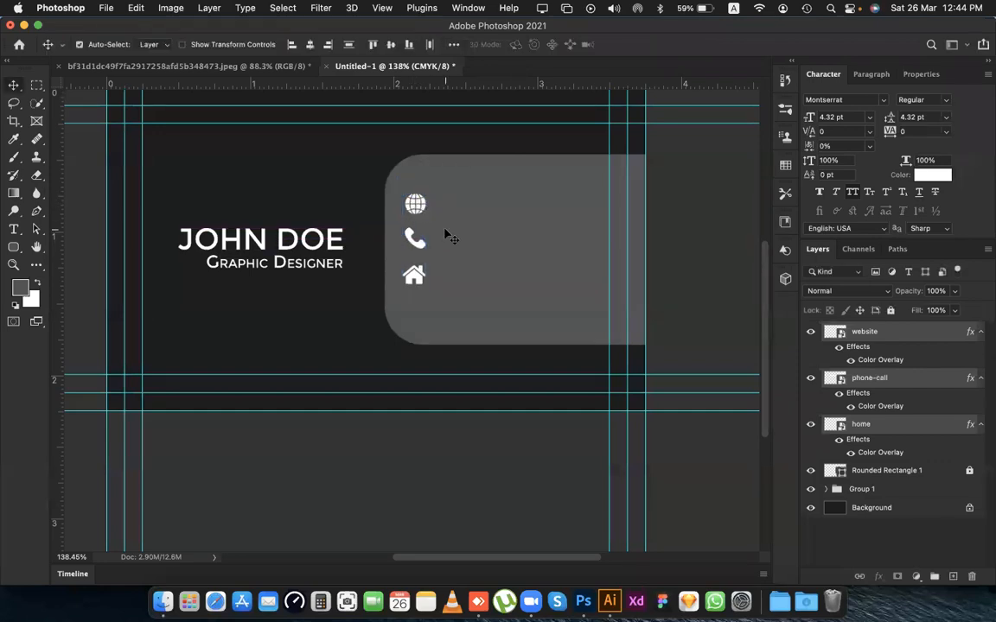
Move the home and phone-call icons down so the three icons are evenly spaced in their column.
click(448, 236)
click(414, 275)
key(shift+Down)
key(shift+Down)
key(shift+Down)
key(shift+Down)
key(shift+Down)
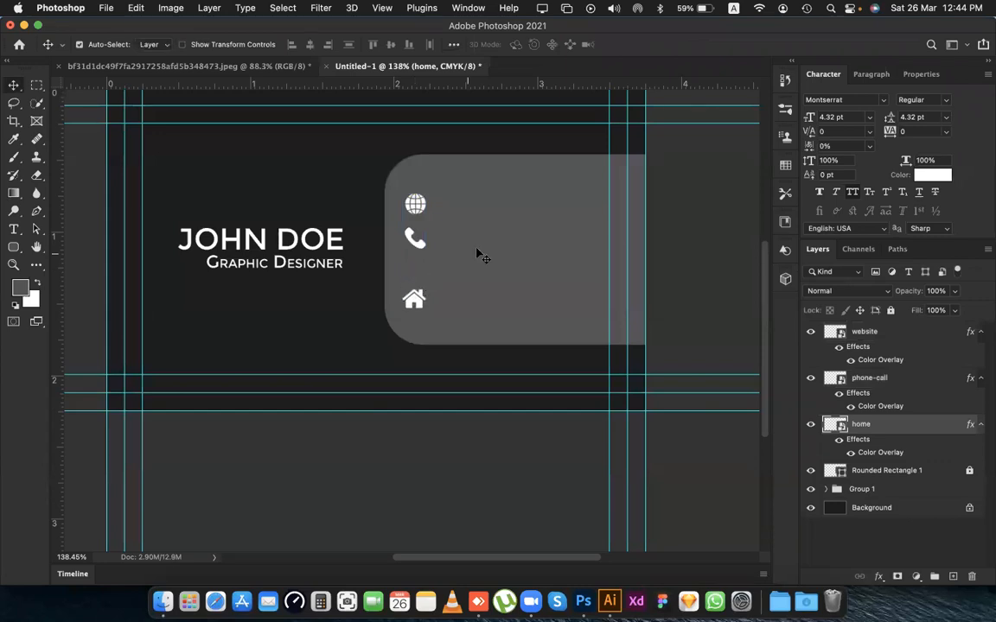
click(419, 248)
key(shift+Down)
key(shift+Down)
key(shift+Down)
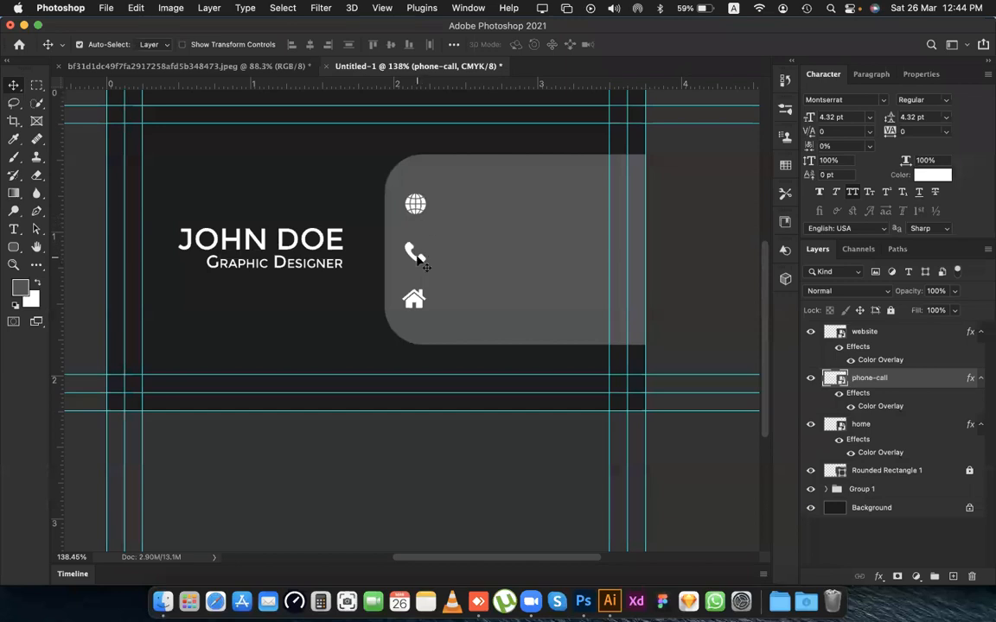
Check the reference business card and group the website and phone-call icon layers.
click(240, 65)
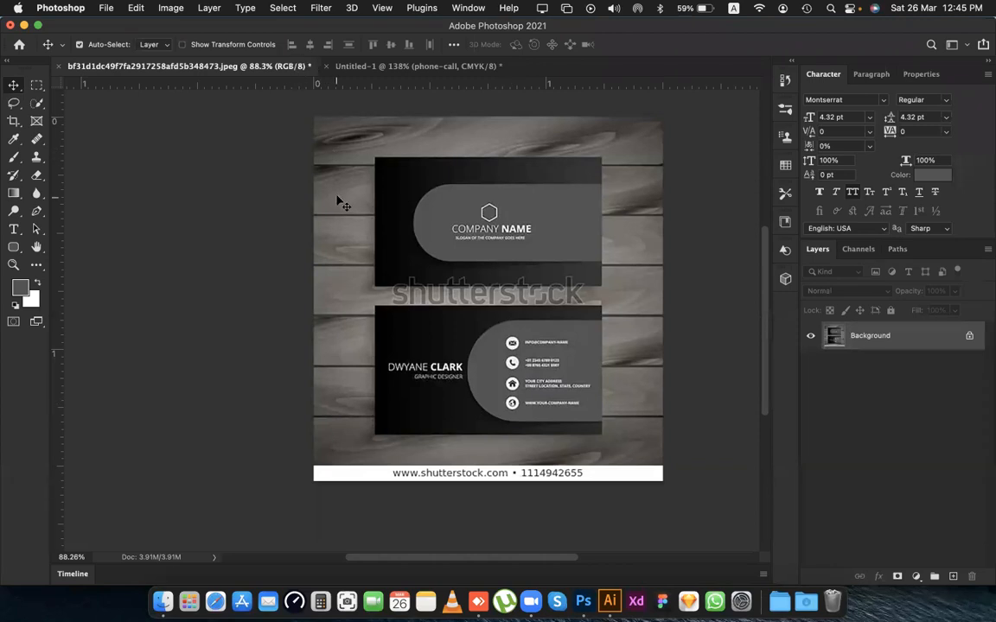
key(ctrl+Tab)
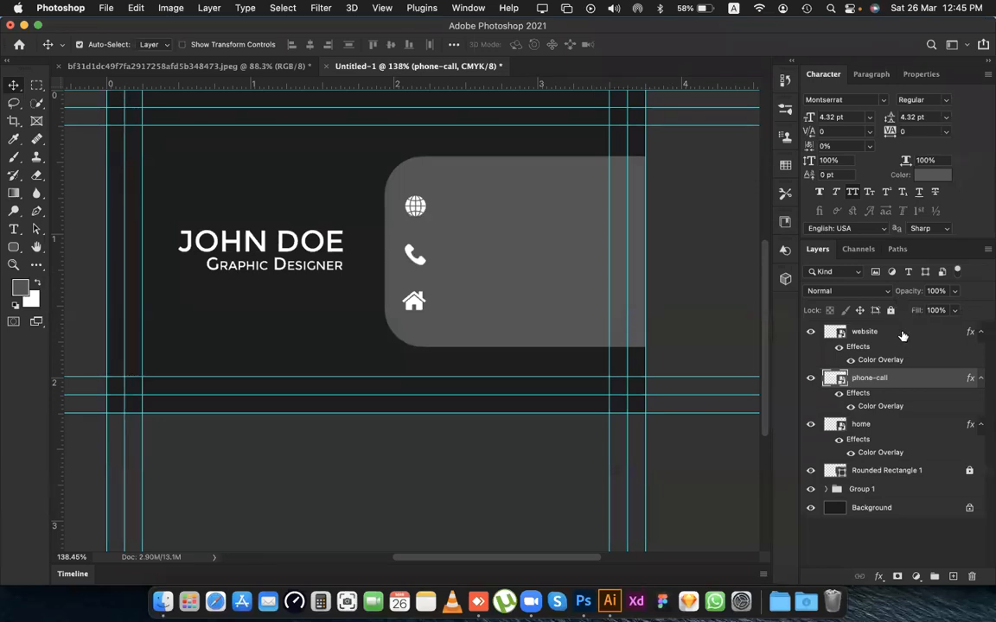
click(739, 453)
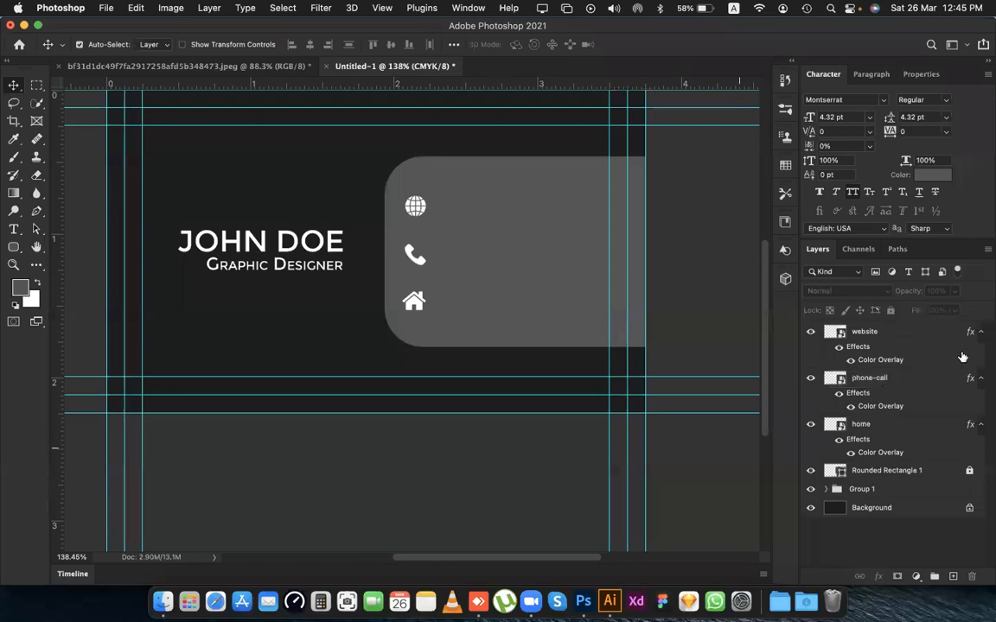
click(900, 377)
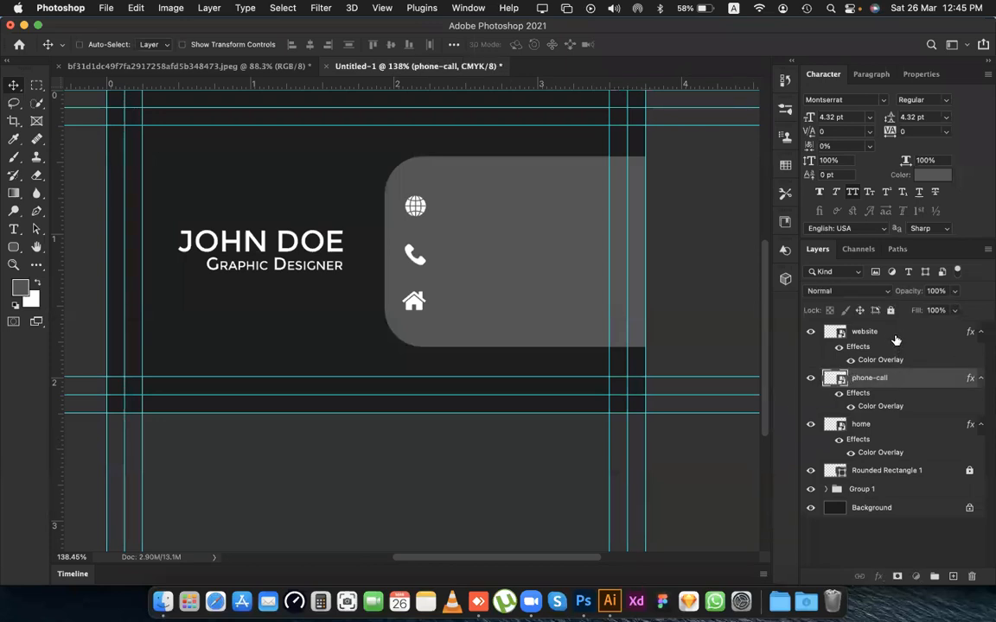
super+click(897, 338)
key(super+g)
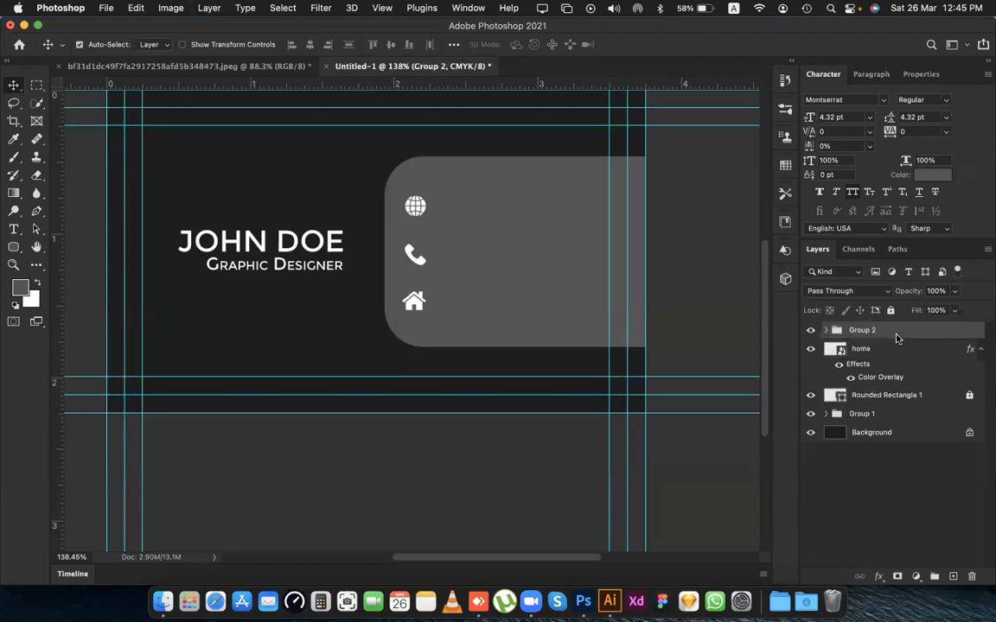
Try a red (ff0303) Color Overlay on the website and phone-call icon group and discard the layer style changes.
double_click(909, 333)
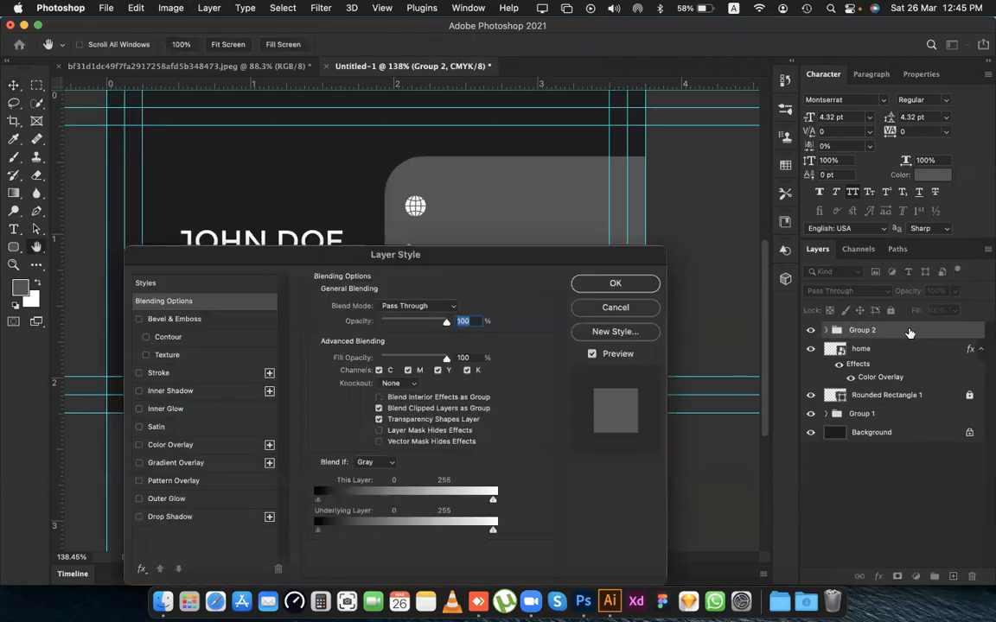
drag(445, 260, 777, 244)
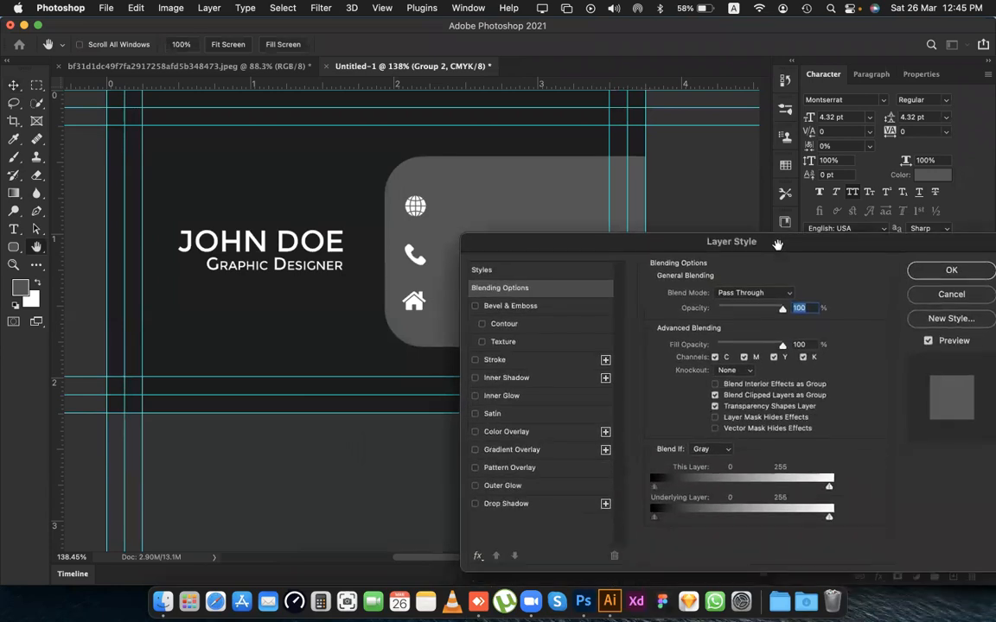
click(507, 431)
drag(571, 247, 403, 317)
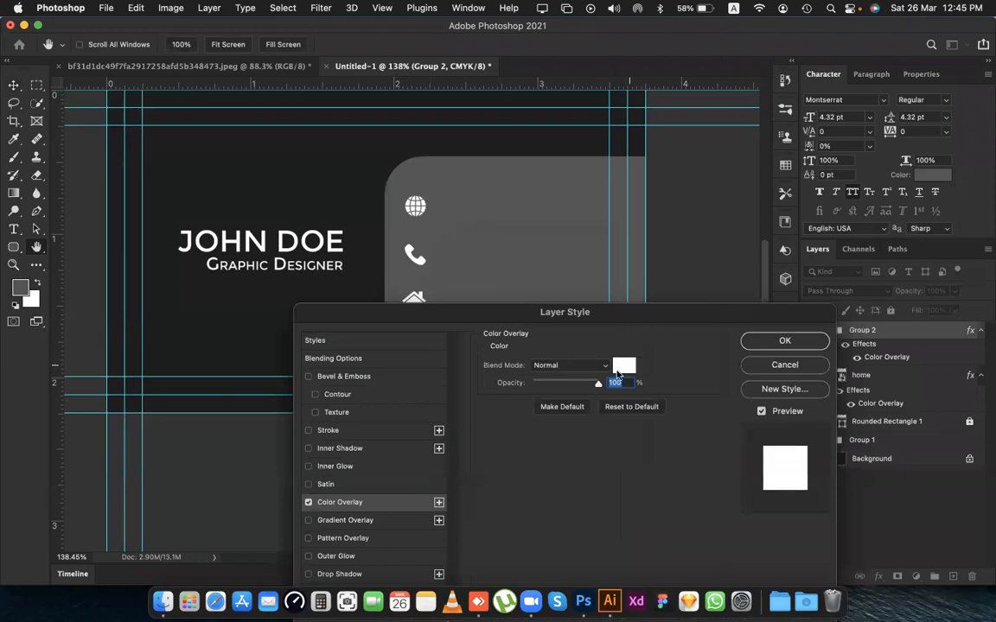
click(619, 370)
click(660, 400)
click(796, 369)
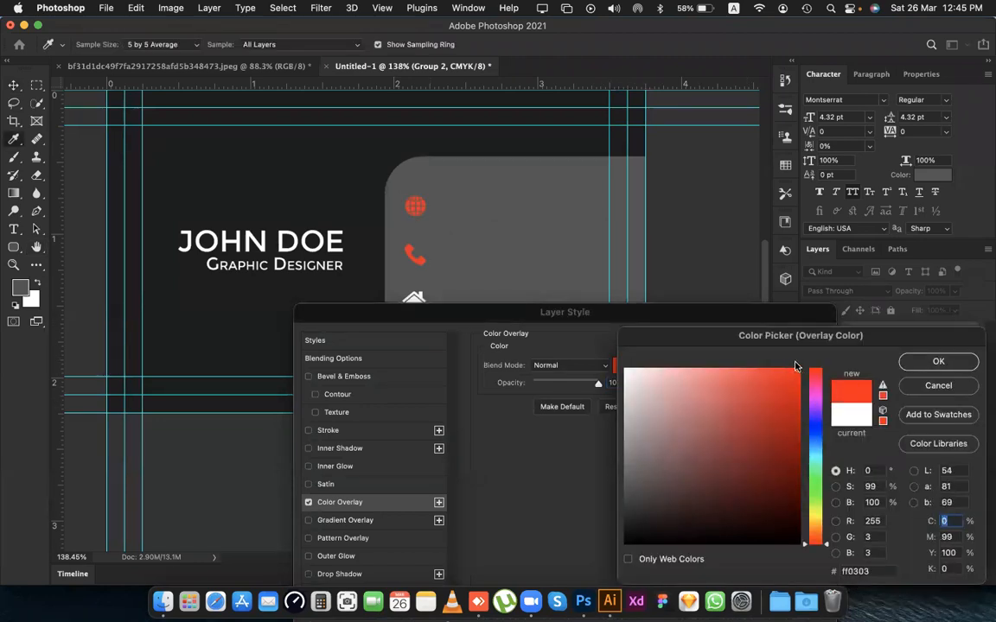
click(966, 387)
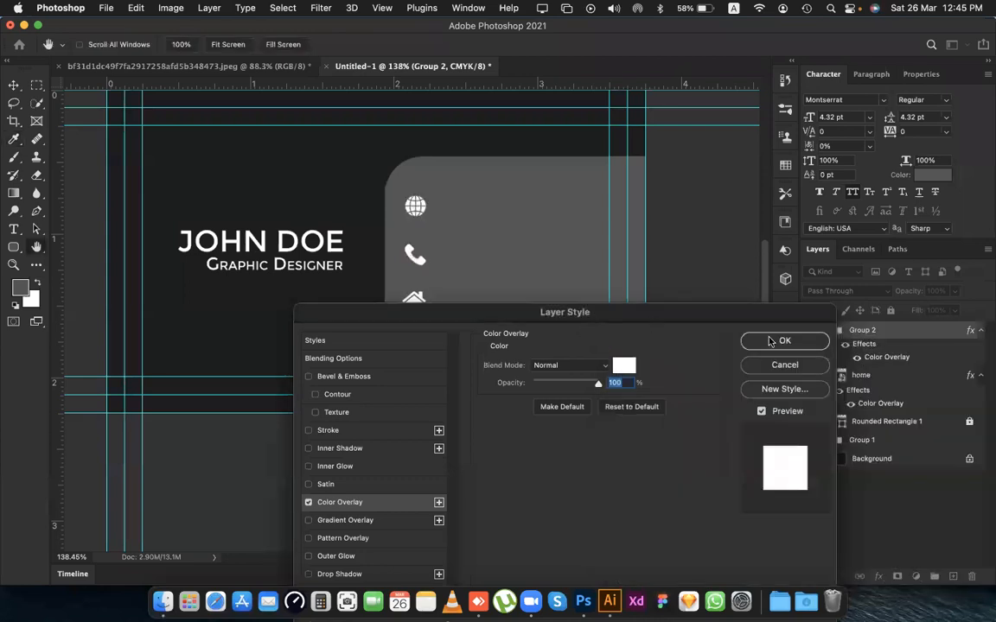
scroll(815, 357, down, 2)
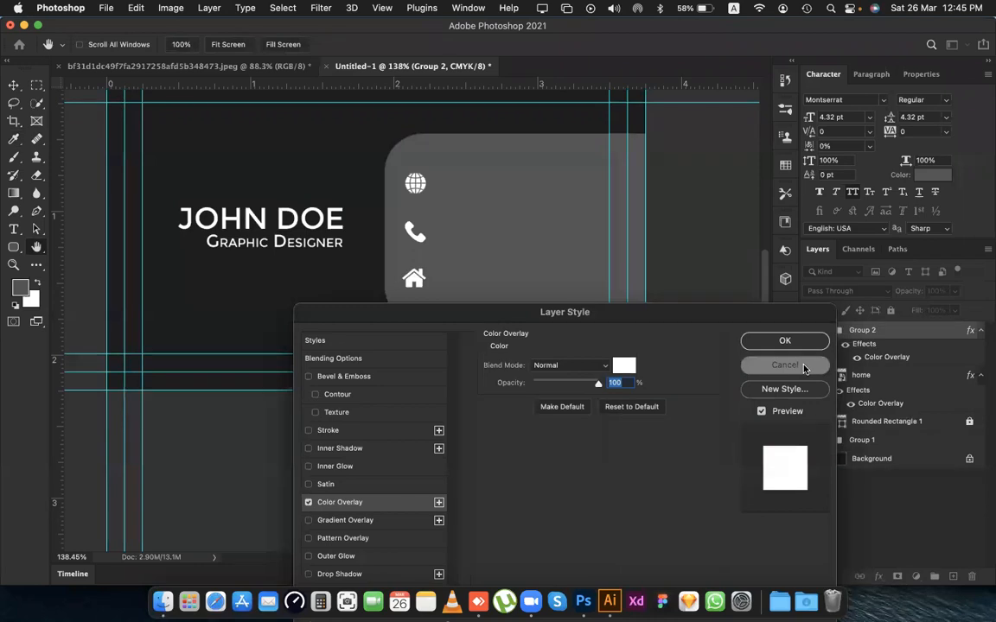
click(803, 366)
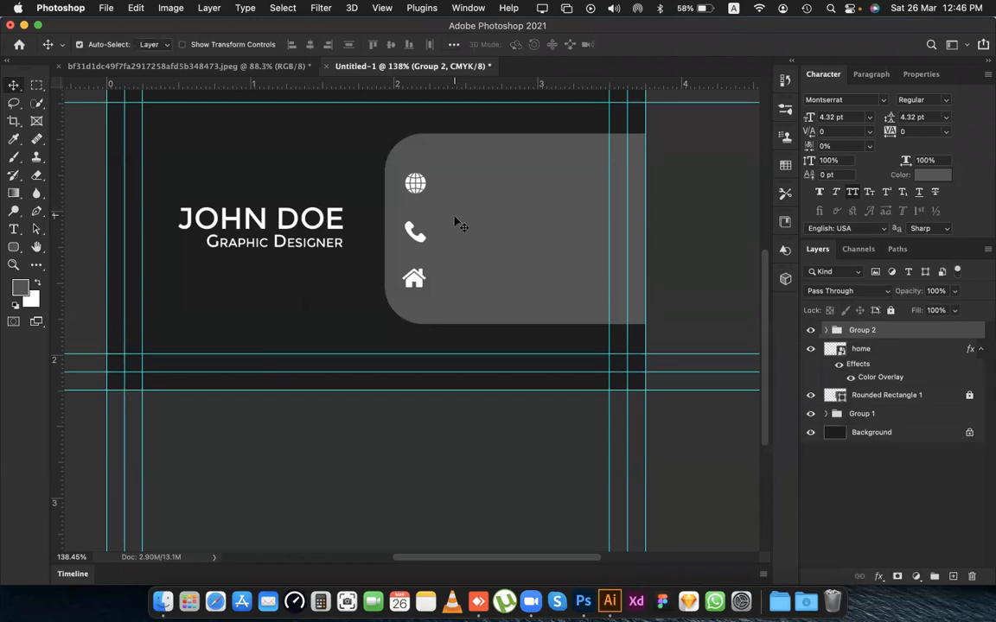
Unlink the Graphic Designer text layer from the name layer.
click(487, 239)
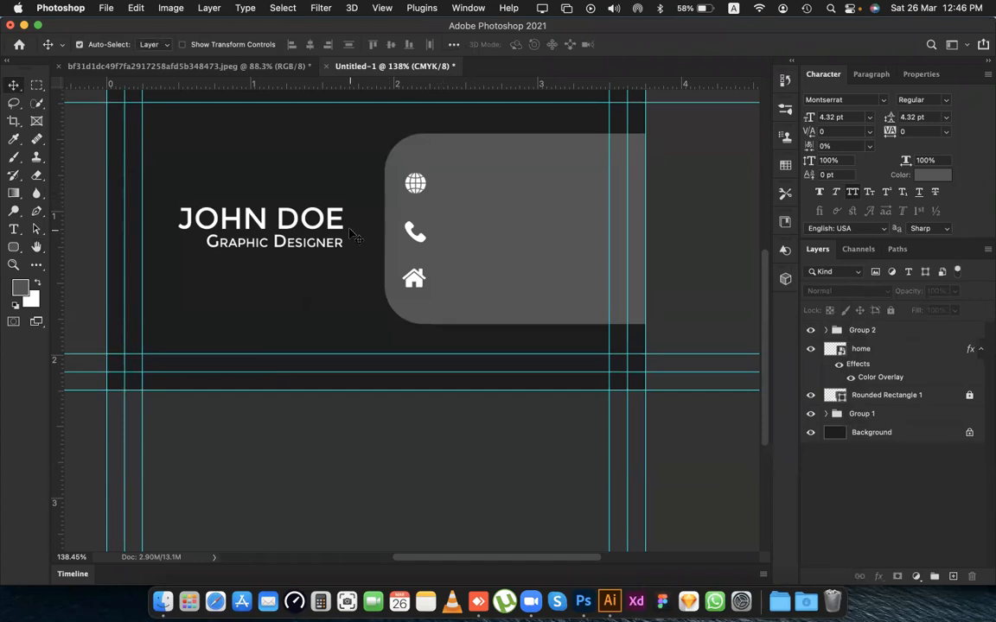
click(297, 248)
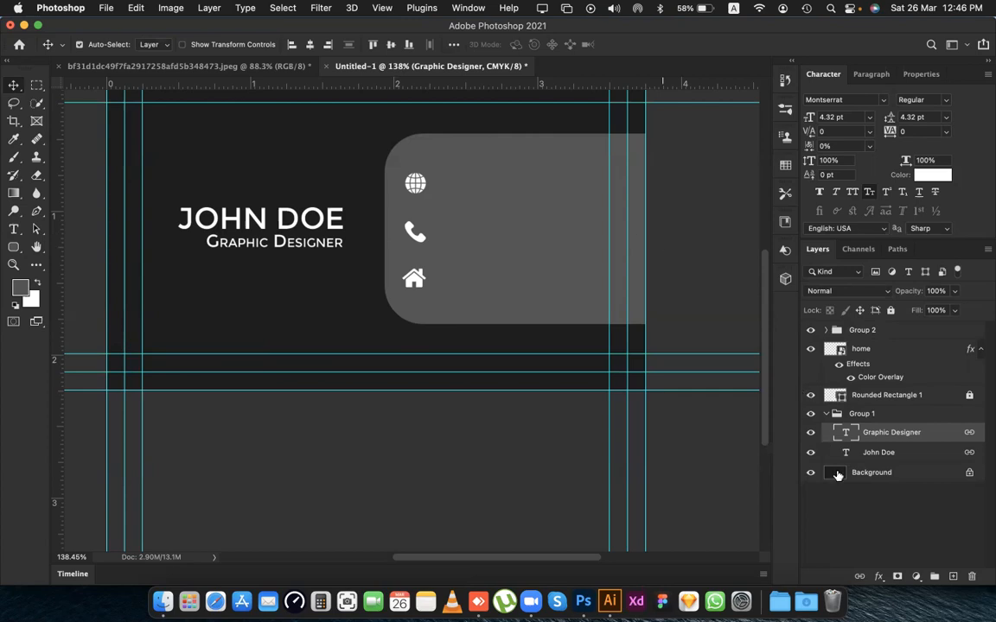
click(860, 579)
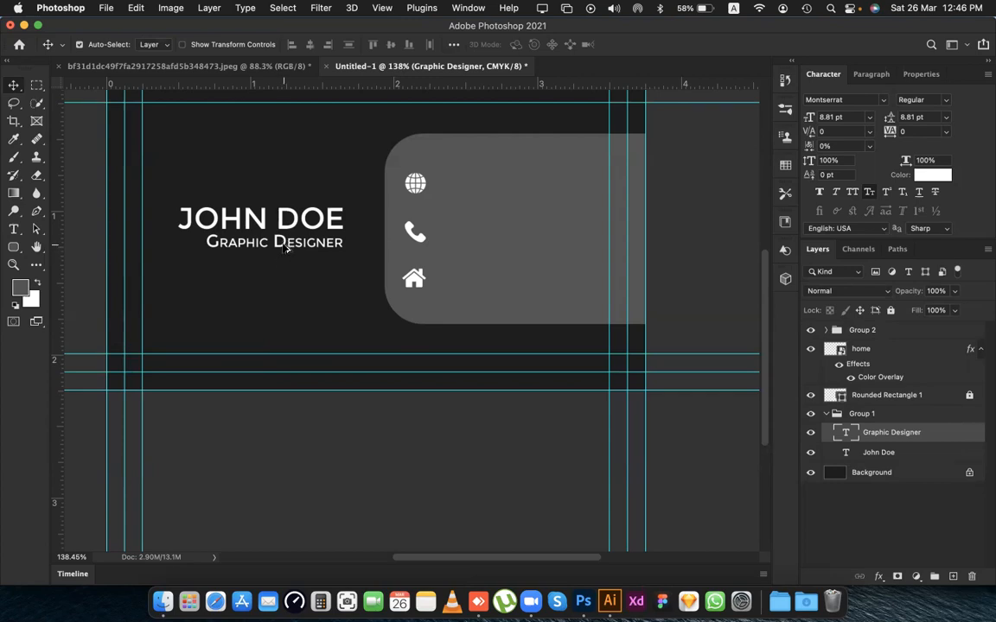
Duplicate the Graphic Designer text to the top of the layer stack and place one copy beside each of the three icons.
drag(290, 245, 482, 188)
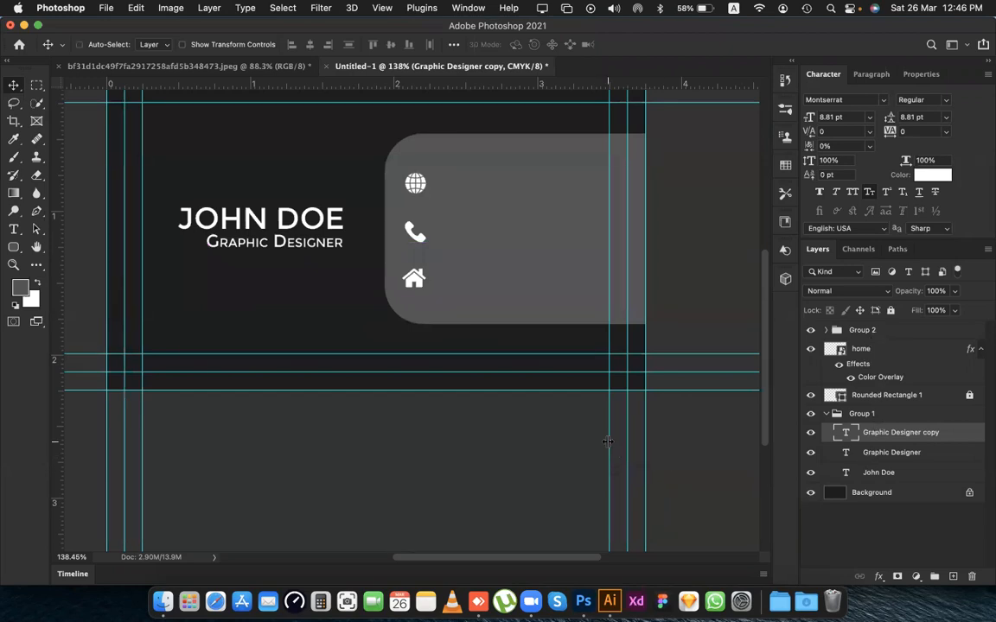
key(super+shift+bracketright)
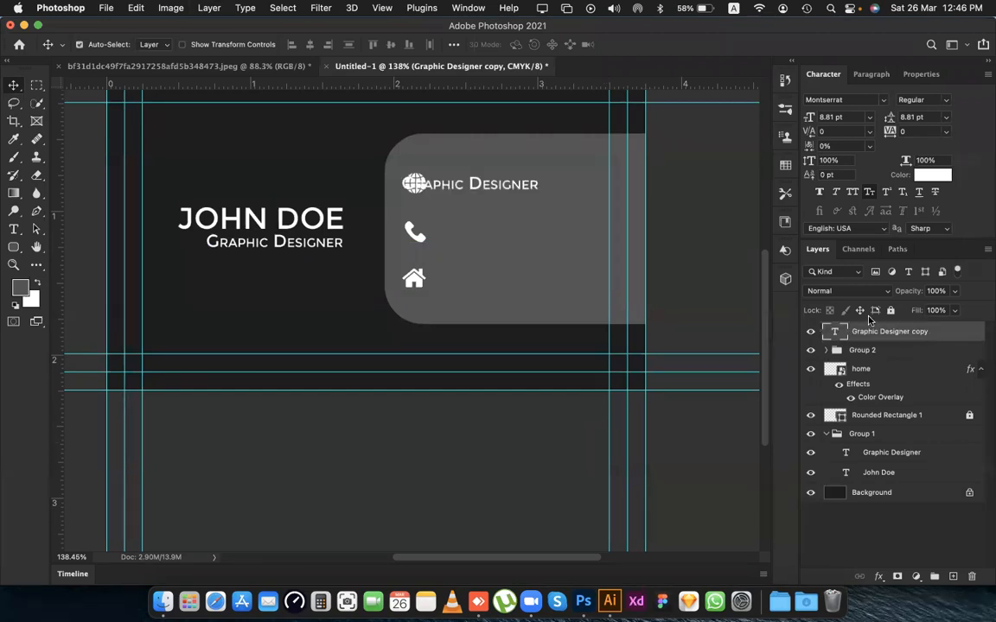
drag(486, 188, 509, 190)
drag(511, 189, 493, 317)
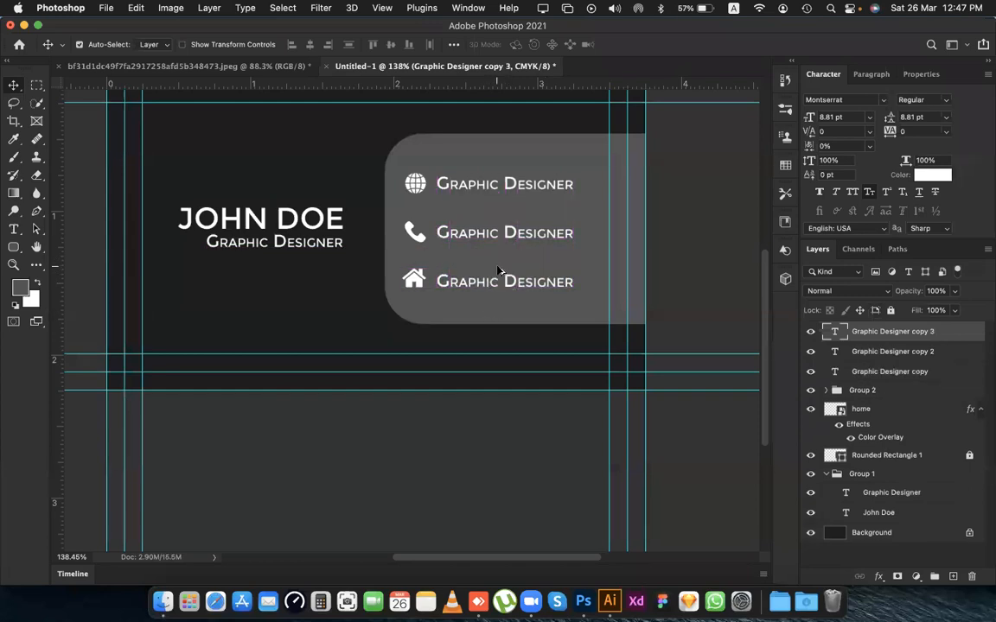
Select the name and job title text together and shift both left toward the card's left guides.
scroll(497, 271, down, 5)
scroll(498, 271, up, 3)
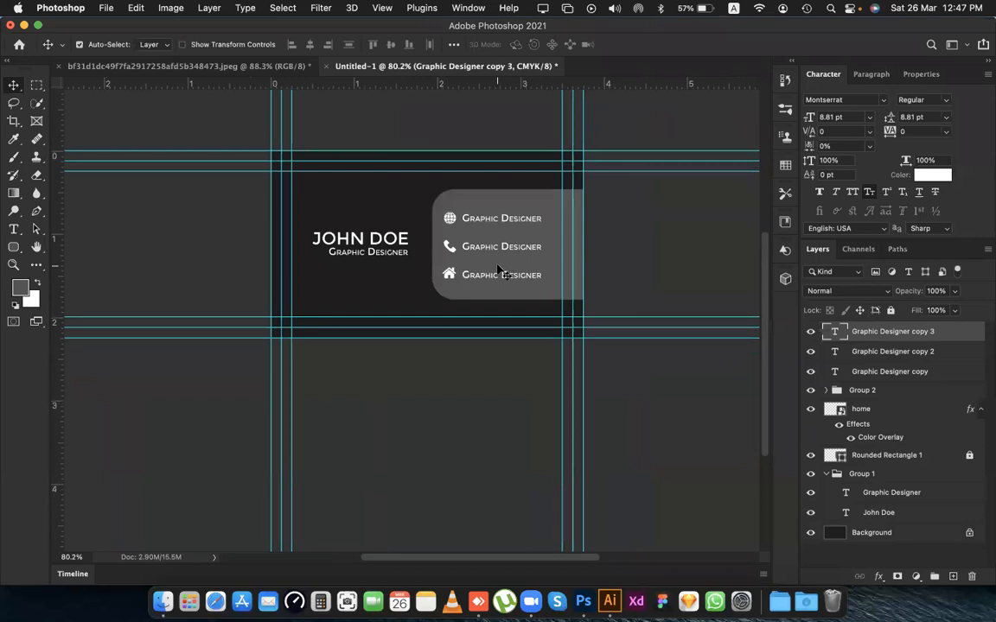
scroll(498, 270, left, 5)
scroll(498, 271, up, 1)
scroll(474, 275, right, 2)
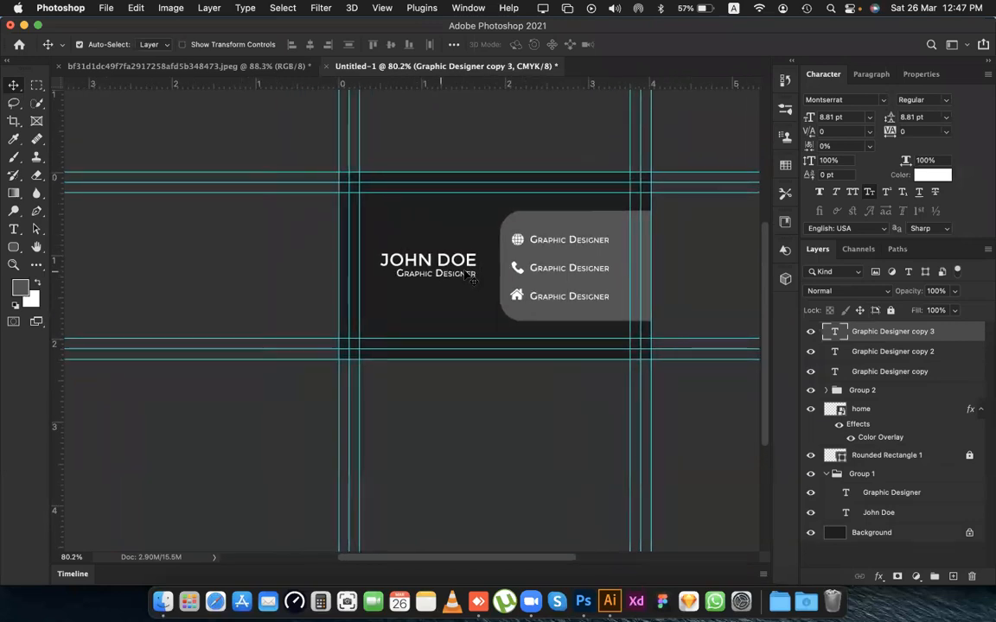
scroll(467, 277, up, 3)
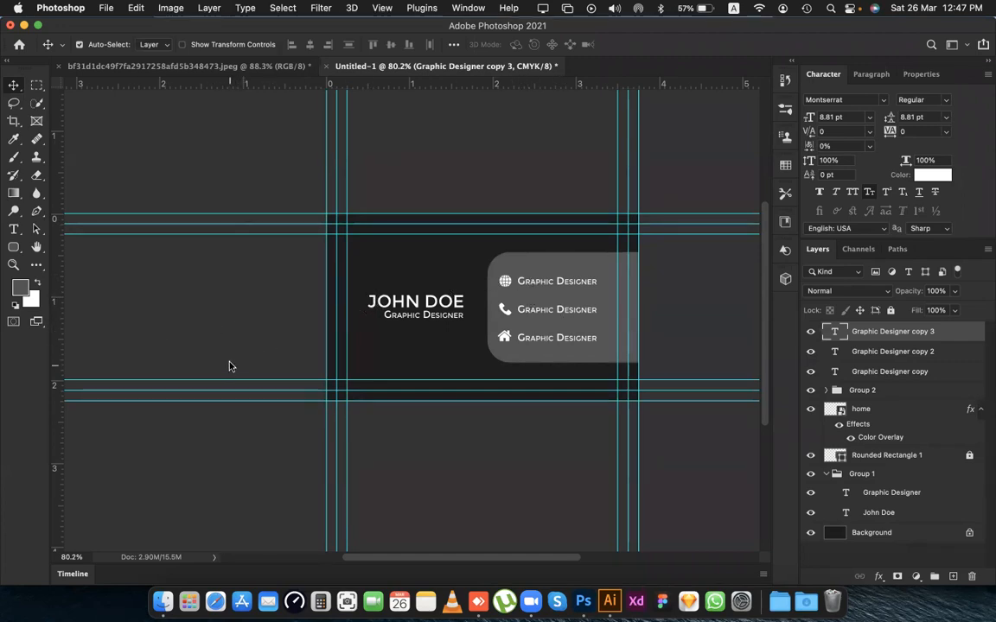
drag(344, 259, 418, 356)
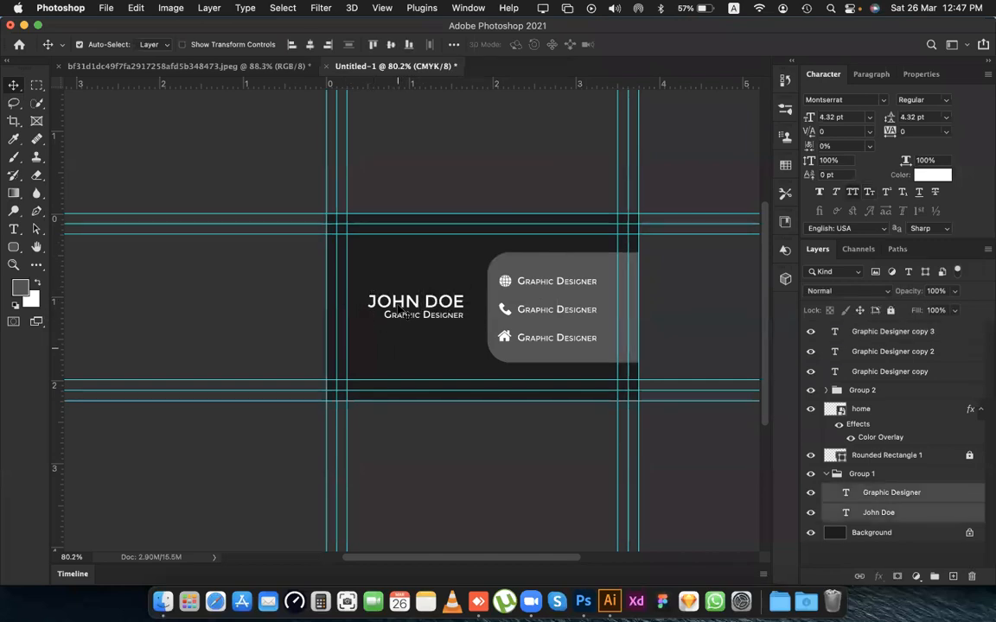
drag(404, 313, 423, 356)
key(super+z)
key(shift+Left)
key(shift+Left)
key(shift+Left)
key(shift+Left)
key(shift+Left)
key(shift+Left)
key(shift+Left)
key(shift+Left)
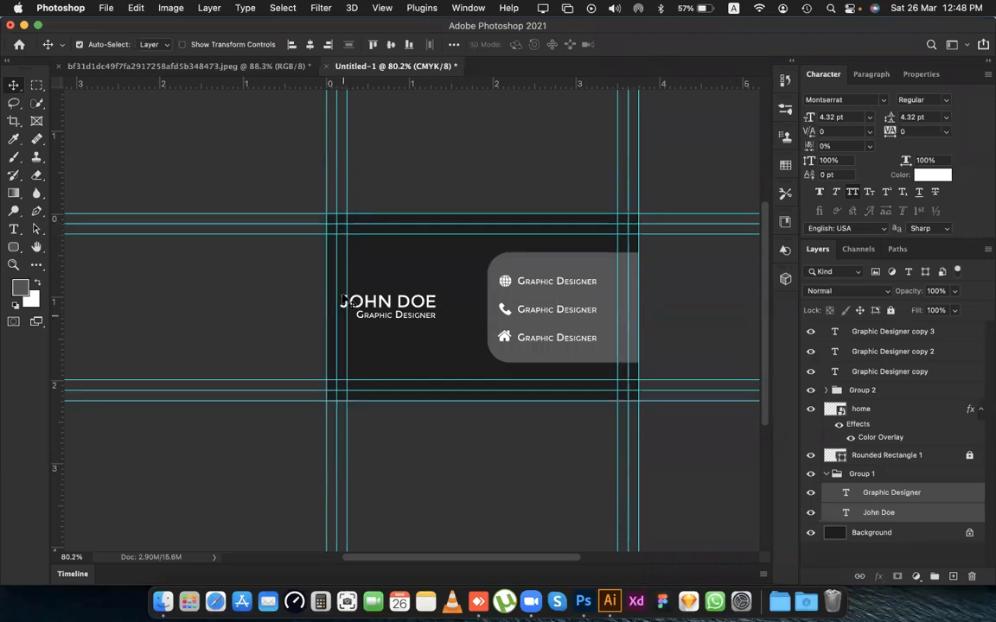
Nudge the name and job title right until the name's left edge sits on the innermost left guide.
click(367, 326)
drag(368, 326, 359, 289)
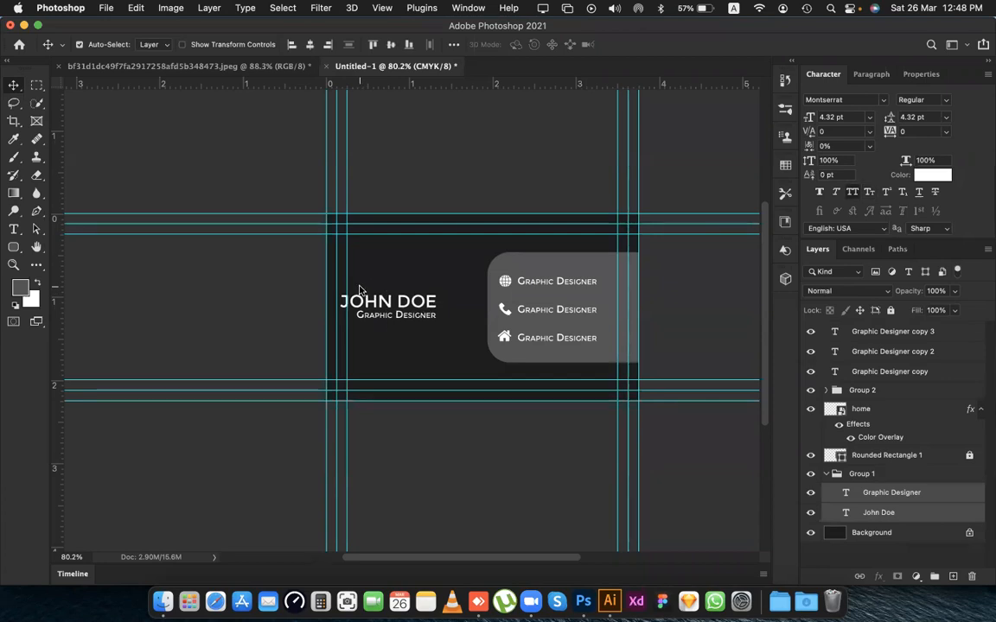
key(Right)
key(Right)
key(Right)
key(Right)
key(Right)
key(Right)
key(Right)
key(Right)
key(Right)
key(Right)
key(Right)
key(Right)
key(Right)
key(Right)
key(Right)
key(Right)
key(Right)
key(Right)
key(Right)
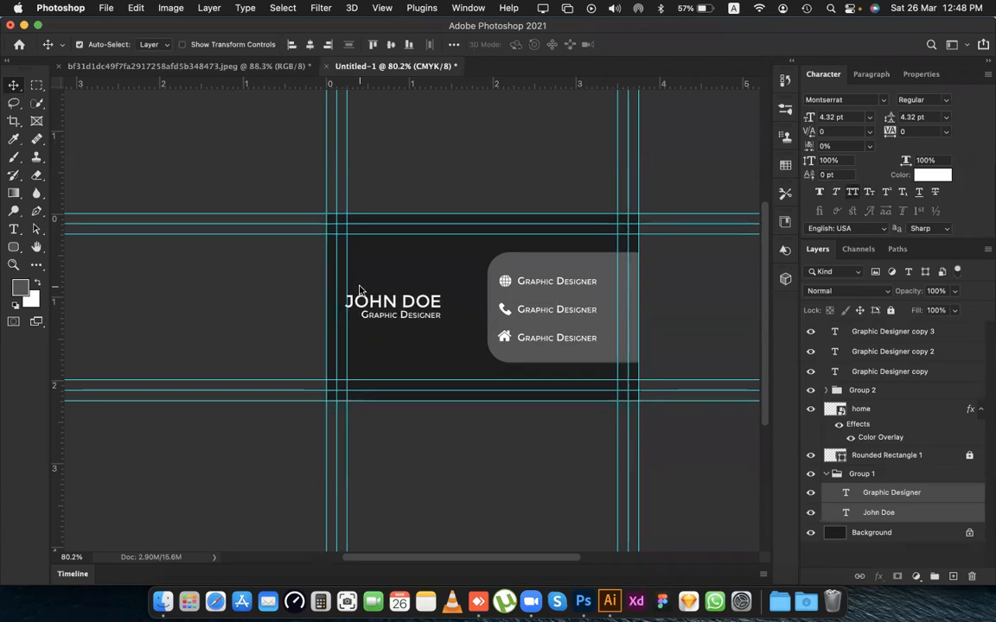
key(Right)
key(Right)
key(Right)
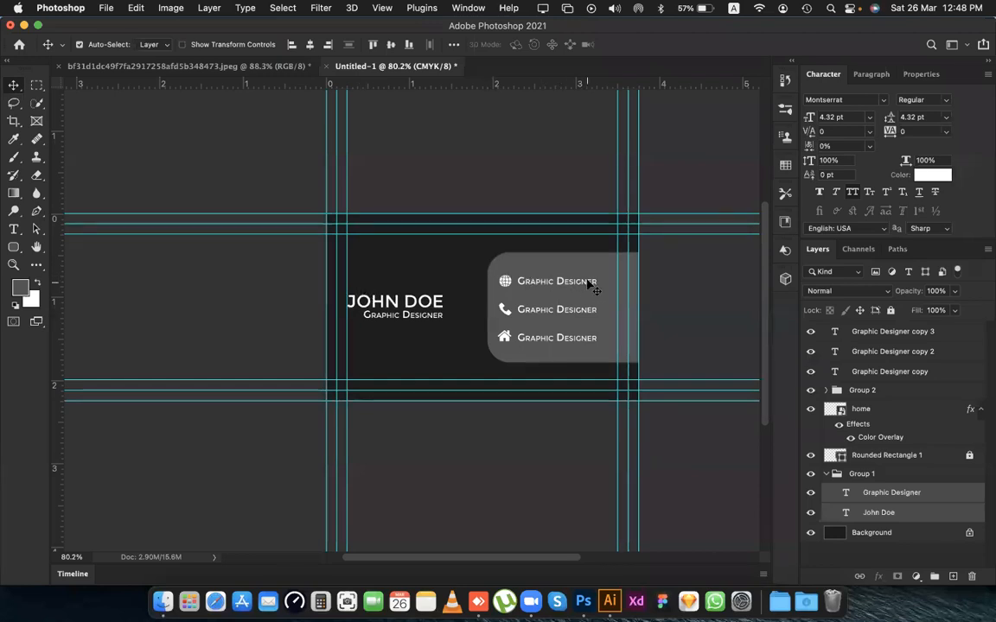
Select the three icons with their text lines, move them right to the inner right guide and nudge them slightly up.
click(501, 273)
drag(471, 245, 558, 363)
key(shift+Right)
key(shift+Right)
key(shift+Right)
key(shift+Right)
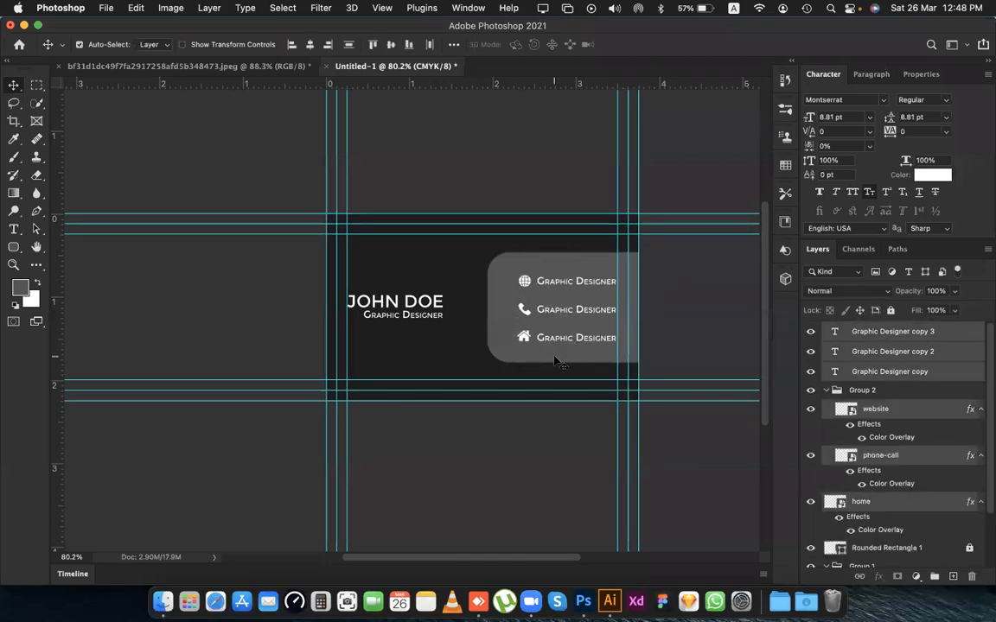
key(Up)
key(Up)
key(Up)
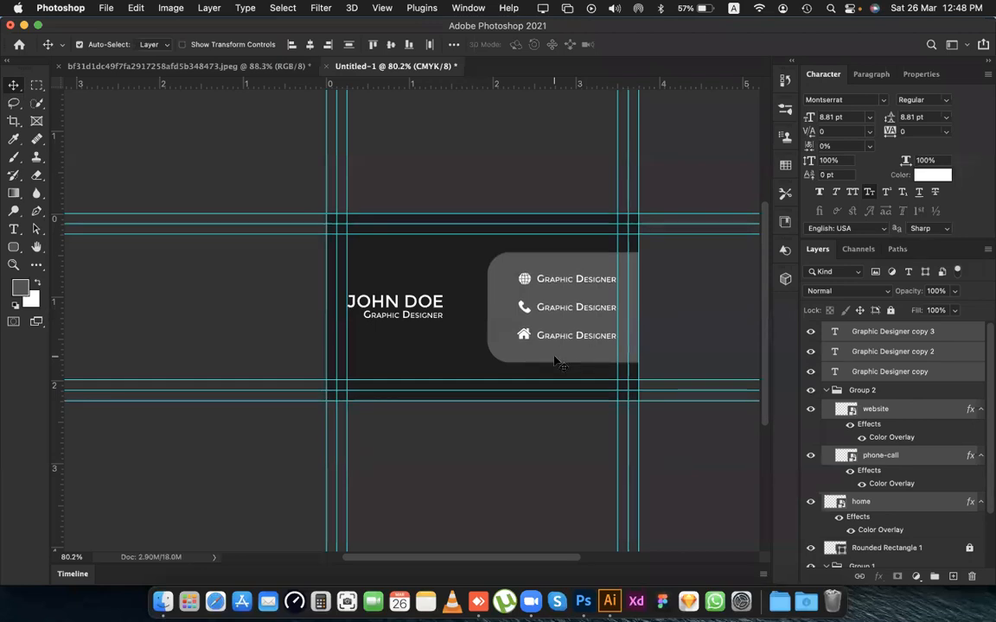
Try the icons and text lines past the inner right guide, return them inside it and clear the selection.
key(shift+Right)
key(shift+Right)
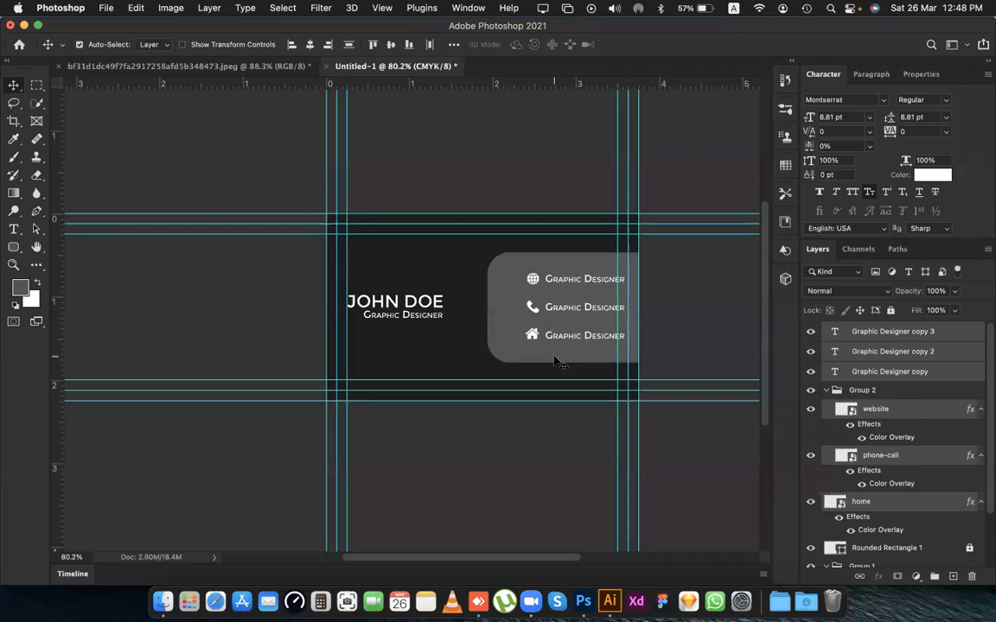
key(shift+Left)
key(shift+Left)
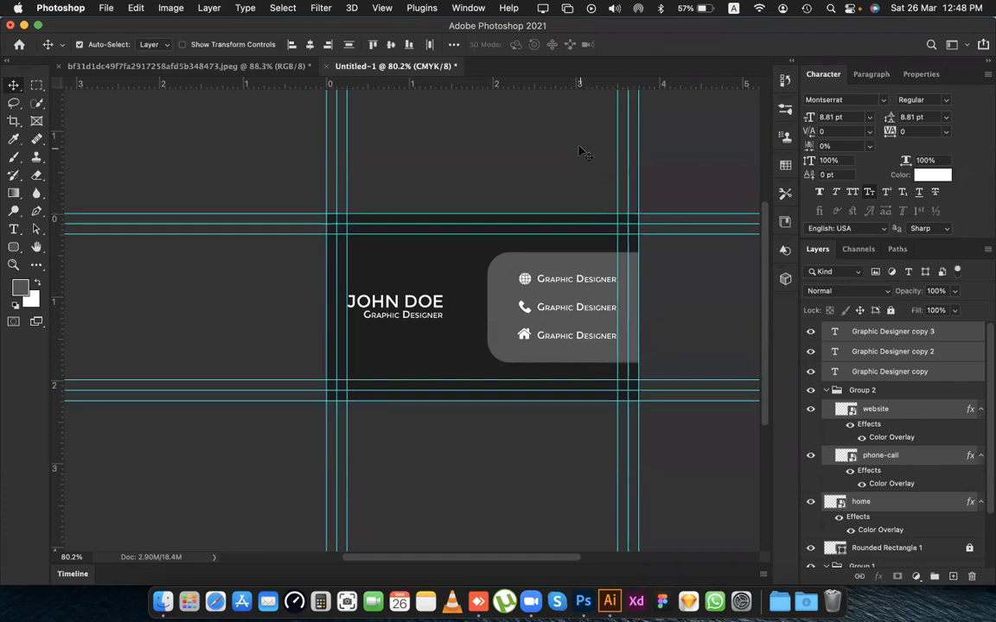
click(460, 268)
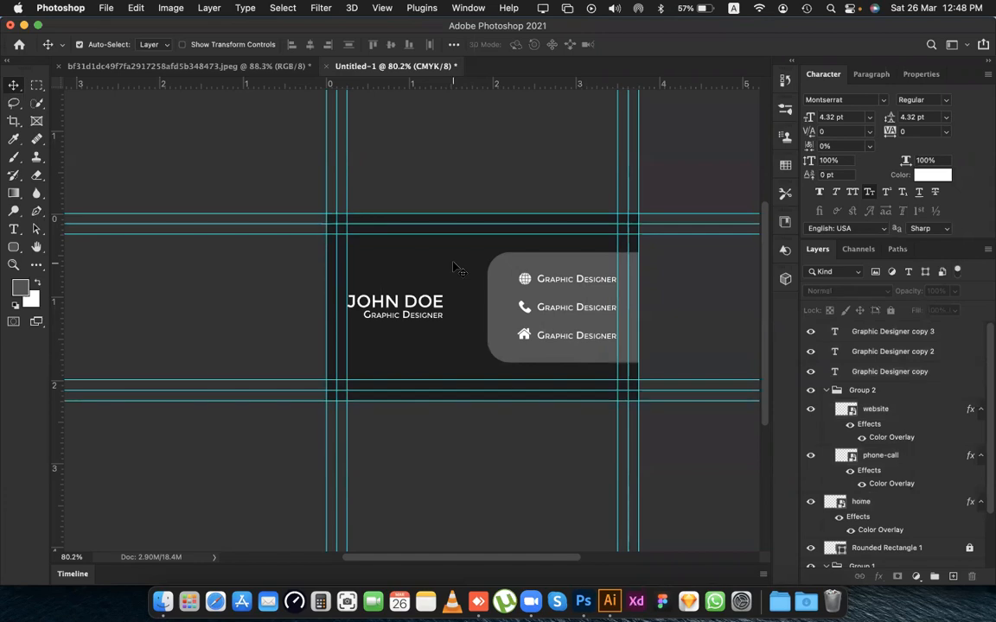
Duplicate the name text just above the original and delete the copy.
click(416, 309)
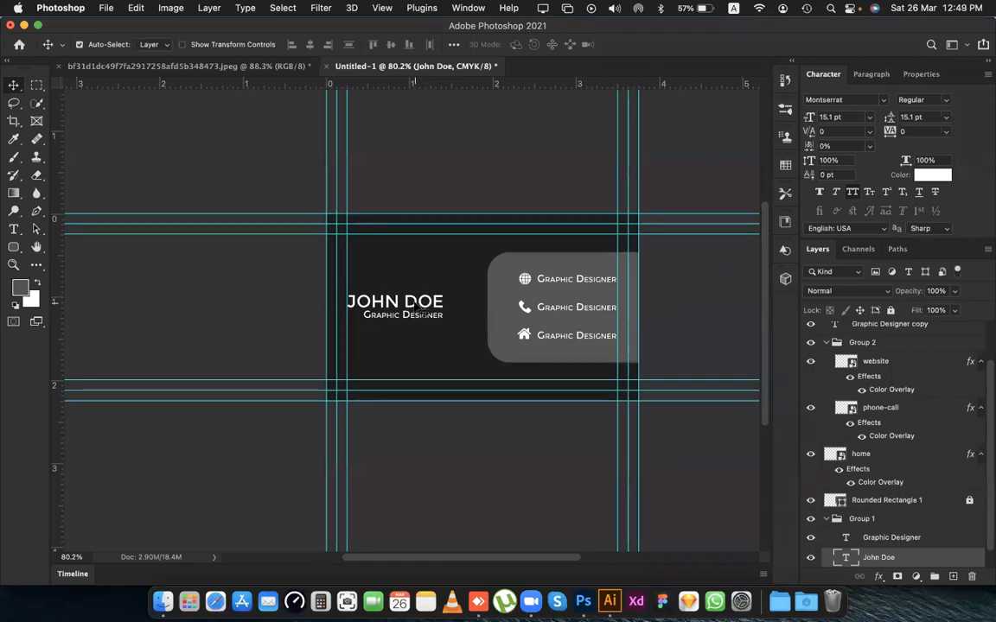
scroll(812, 466, down, 1)
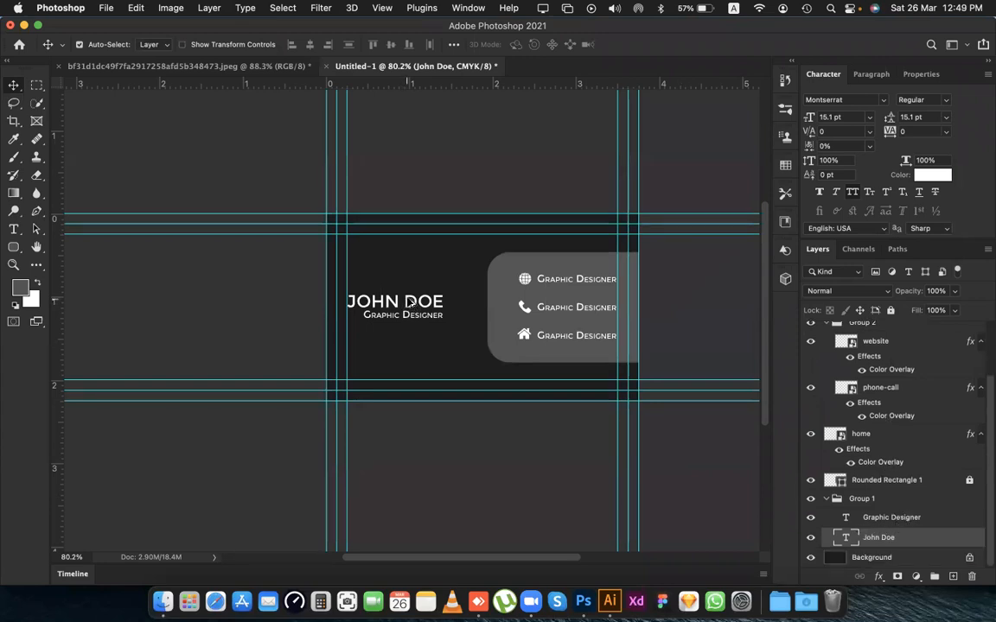
scroll(409, 302, up, 10)
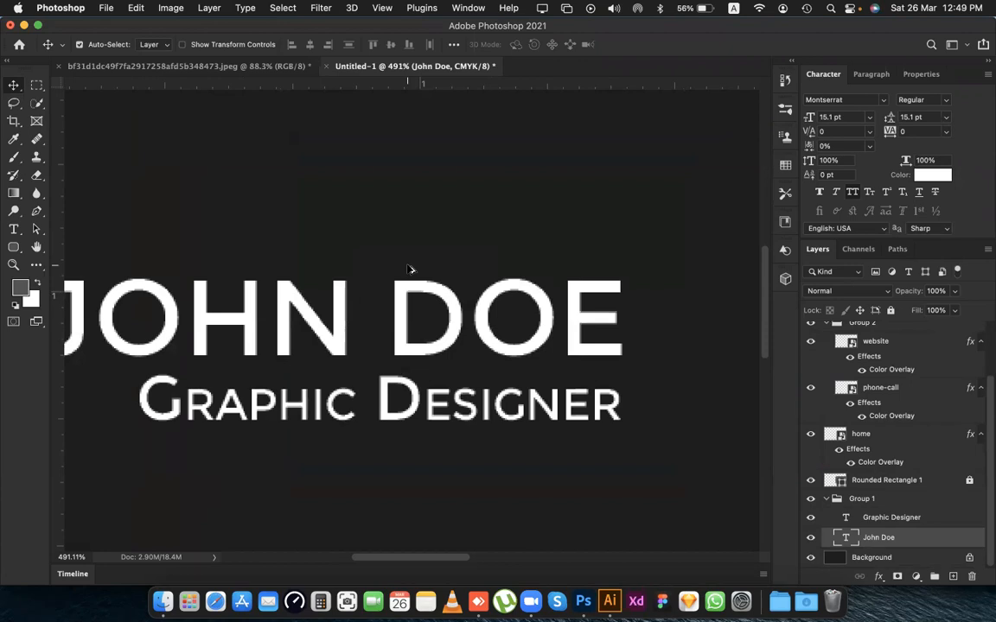
scroll(410, 269, down, 5)
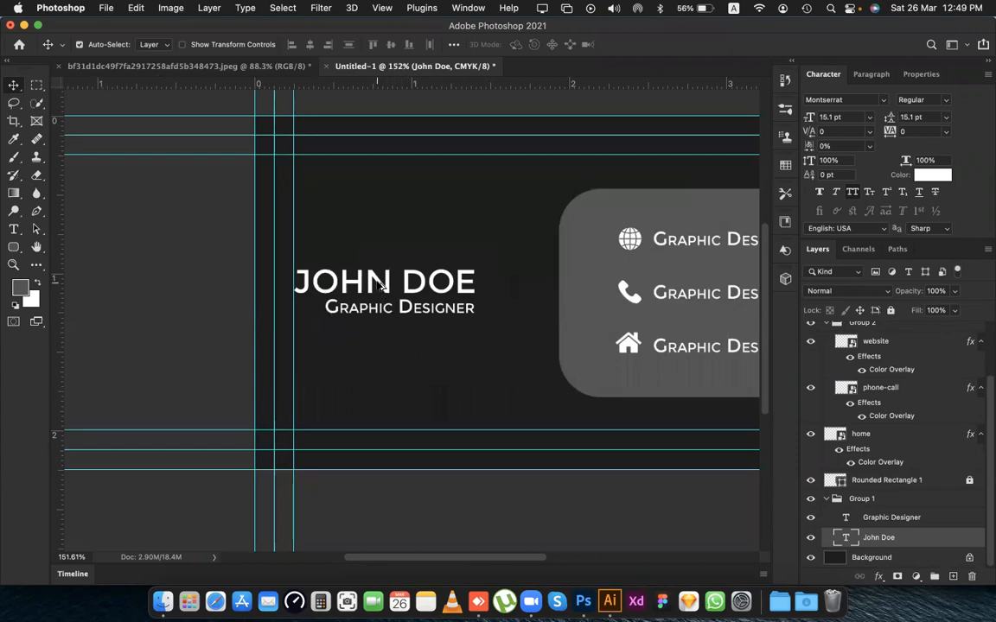
drag(381, 284, 380, 250)
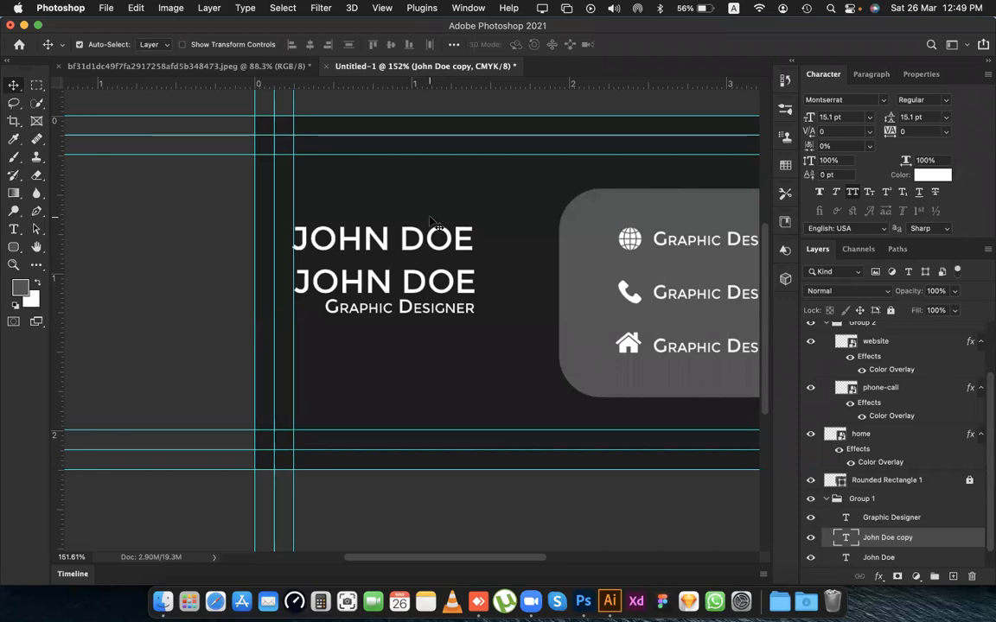
key(Delete)
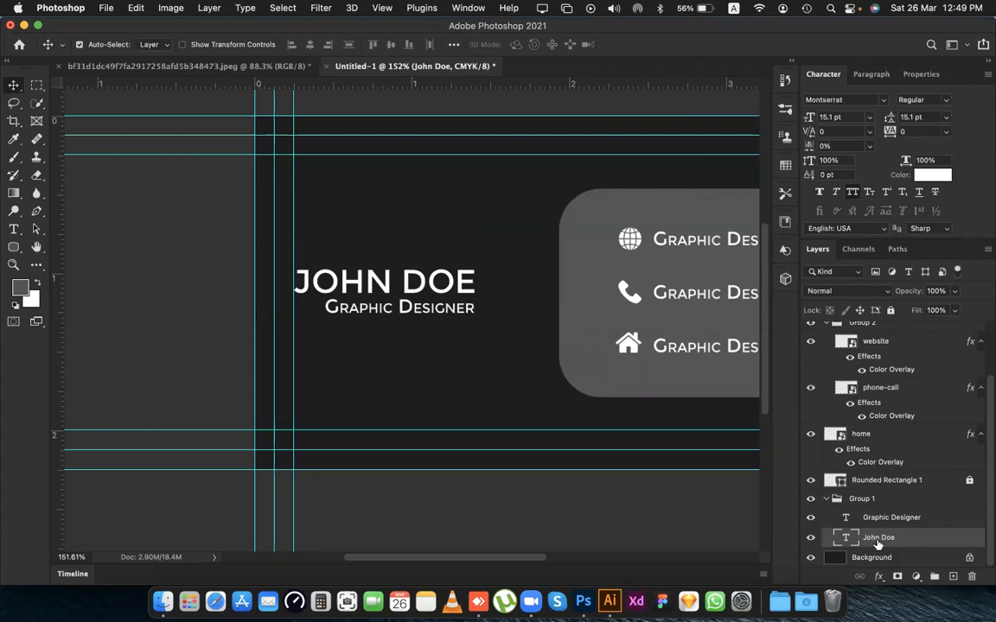
Move the name text layer out of Group 1 to the top of the layer stack.
scroll(890, 531, up, 3)
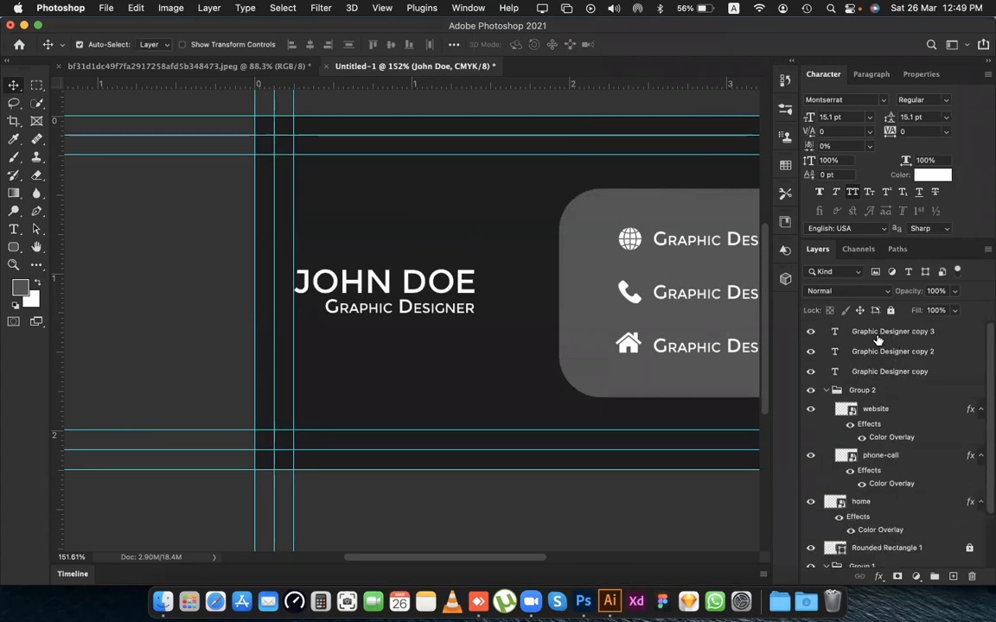
scroll(856, 363, down, 3)
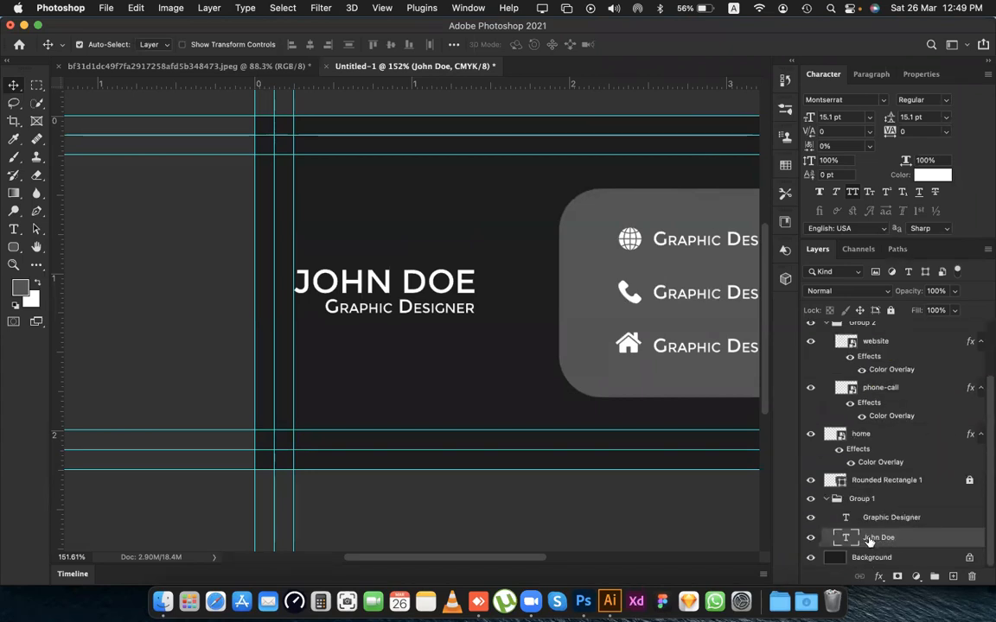
mouse_move(869, 541)
mouse_down()
mouse_move(861, 326)
mouse_move(862, 541)
mouse_up()
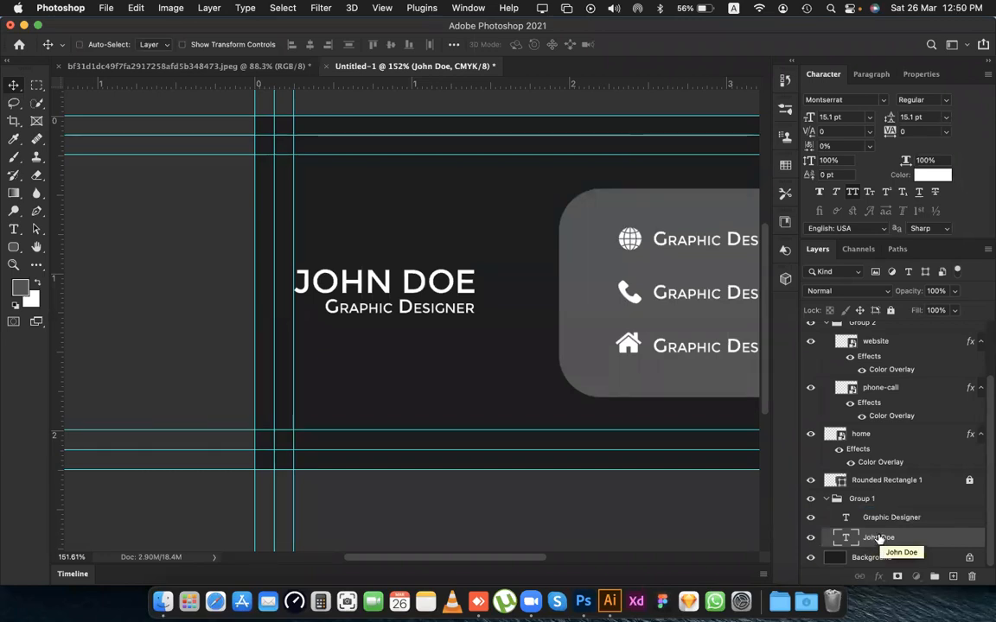
key(super+bracketright)
key(super+shift+bracketright)
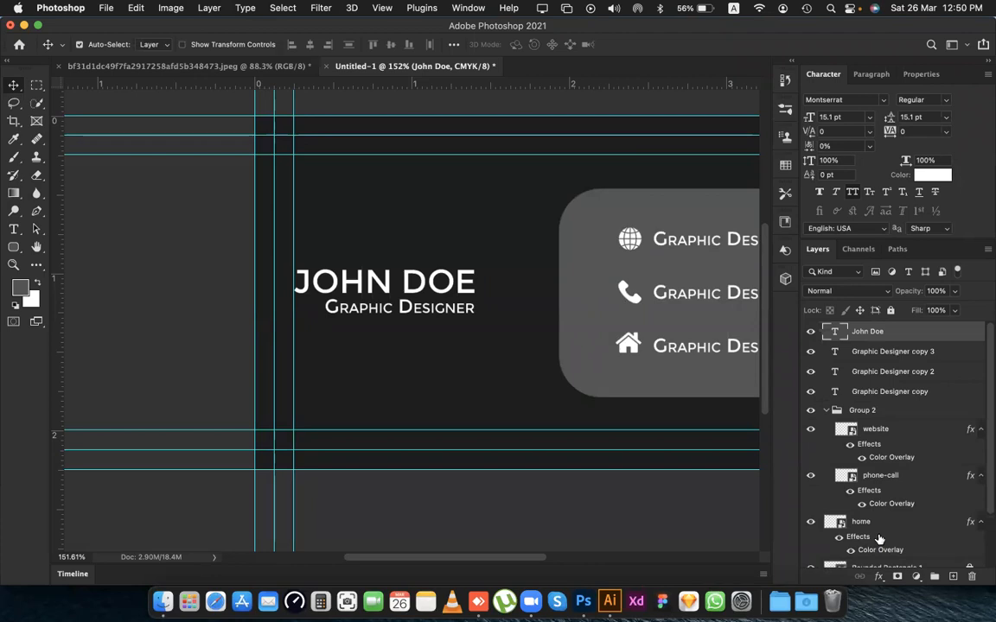
Step the name text layer down into Group 2 and bring it back up to the top of the layer stack.
key(super+bracketleft)
key(super+bracketleft)
key(super+bracketleft)
key(super+bracketleft)
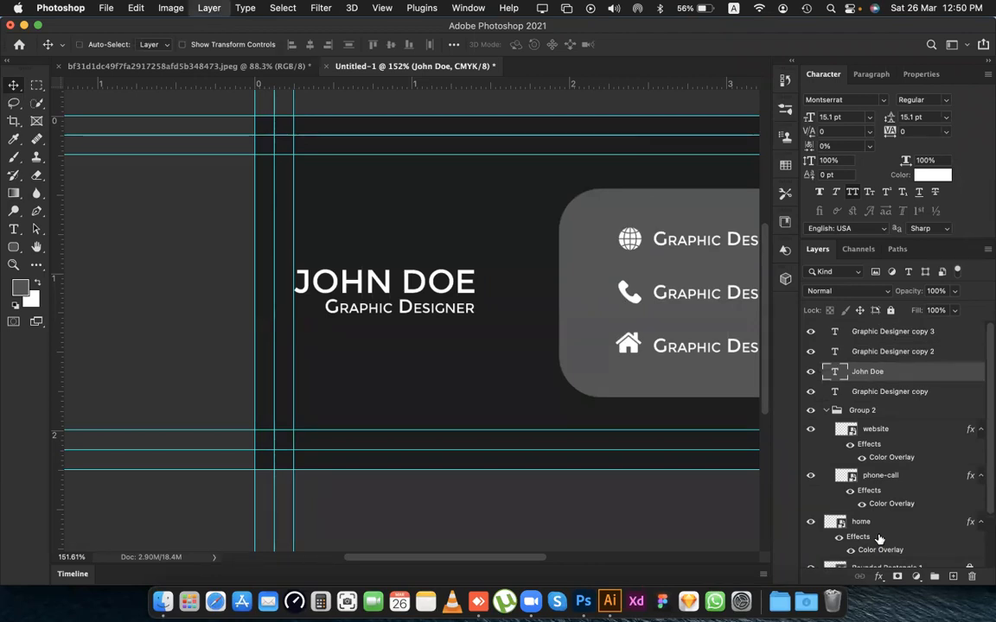
key(super+bracketleft)
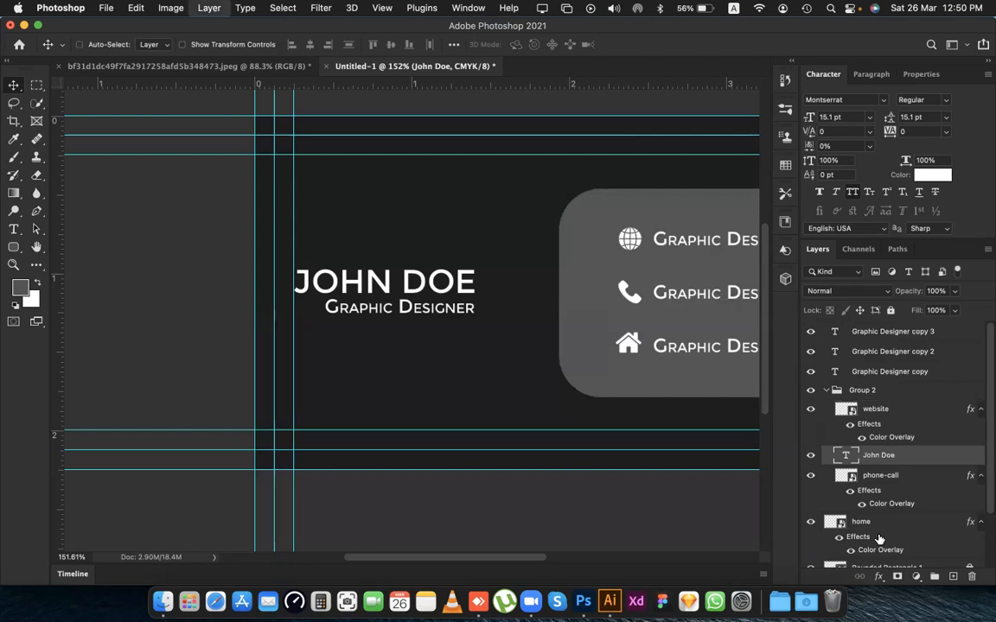
key(super+bracketright)
key(super+bracketright)
key(super+bracketright)
key(super+bracketright)
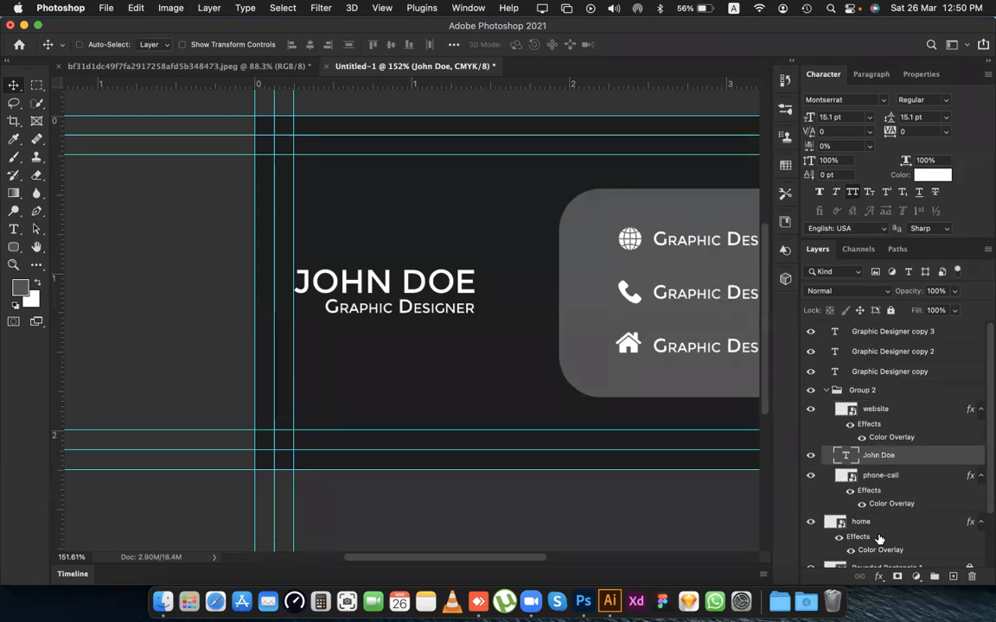
key(super+bracketright)
key(super+bracketright)
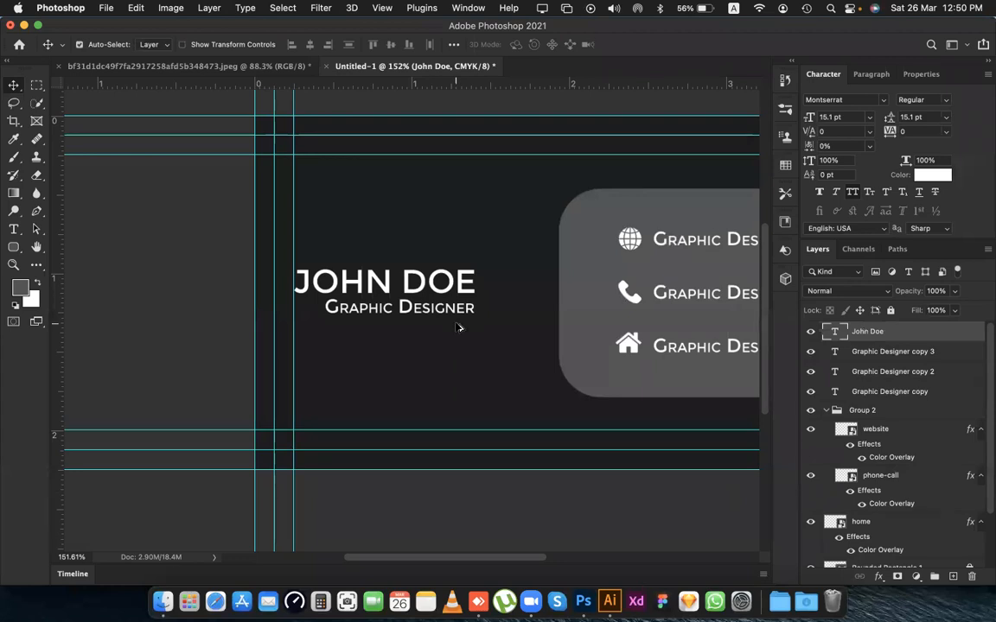
Hide the guides to preview the whole business card.
scroll(458, 327, down, 10)
scroll(458, 328, right, 2)
scroll(458, 328, left, 2)
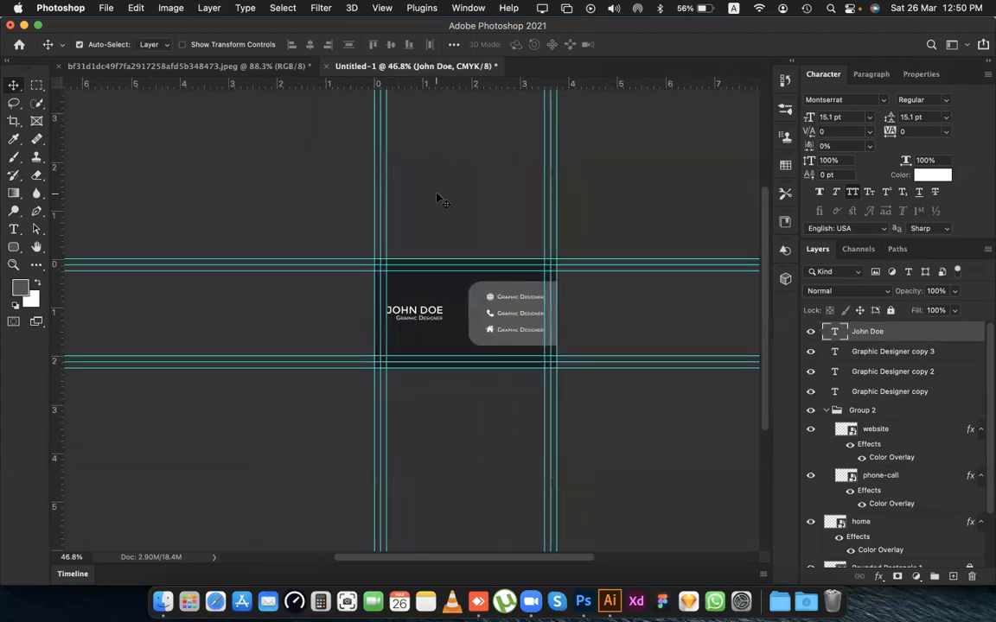
key(super+semicolon)
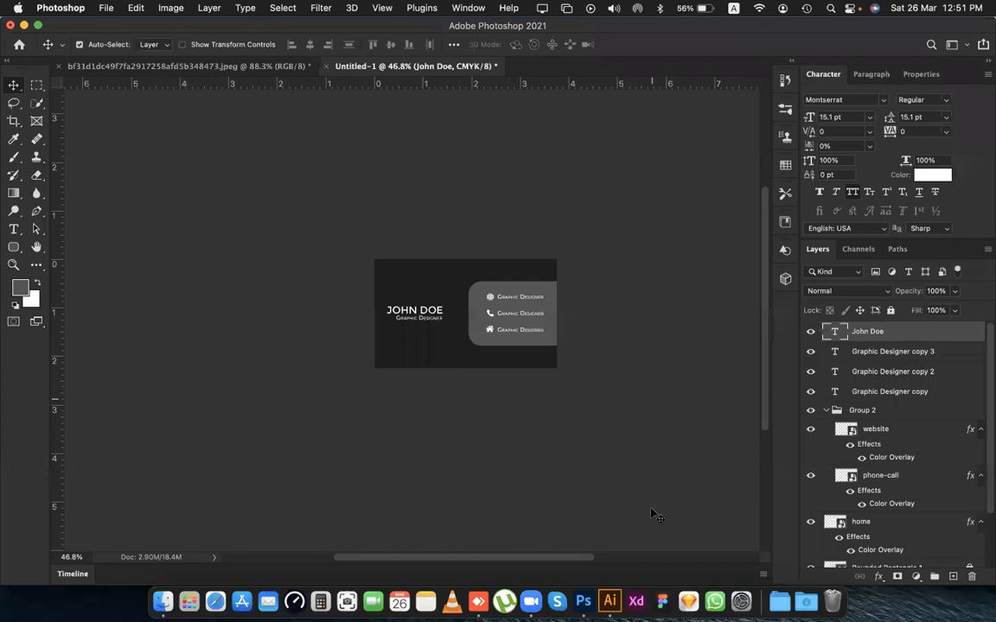
Switch to Illustrator and return to the business card in Photoshop.
click(609, 579)
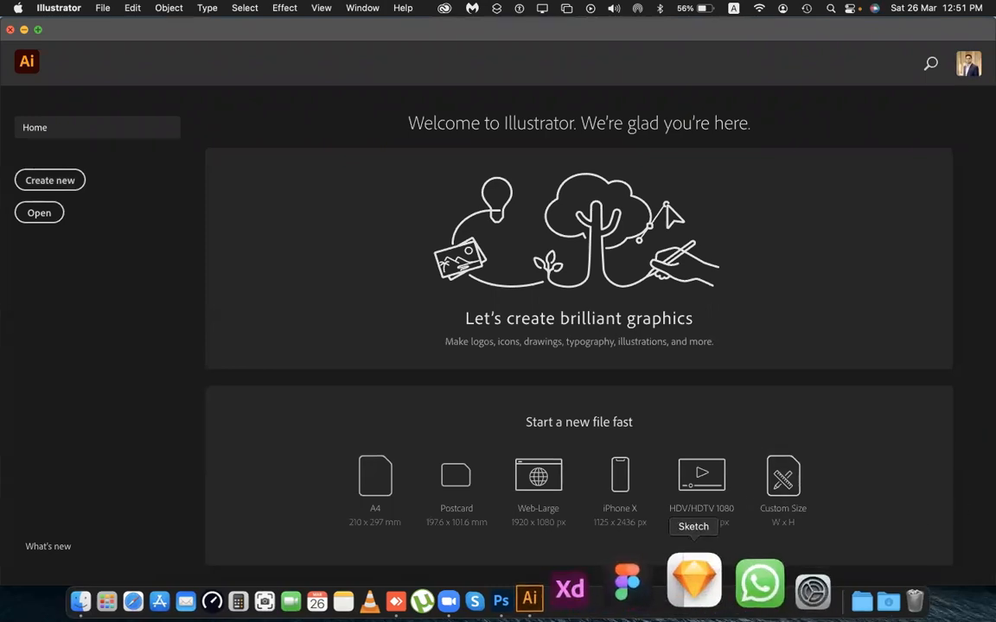
click(583, 591)
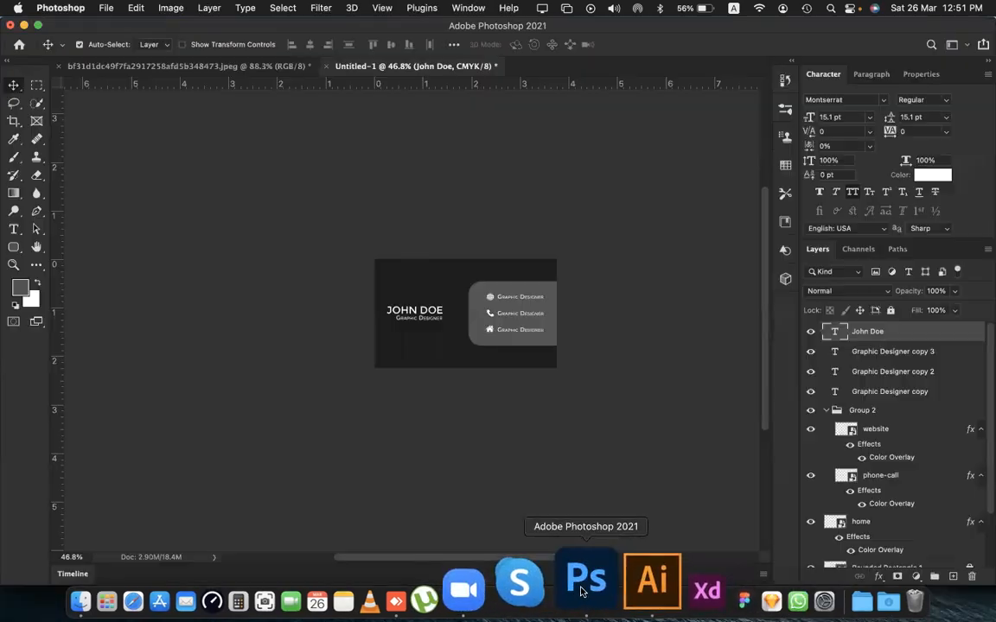
scroll(546, 303, left, 1)
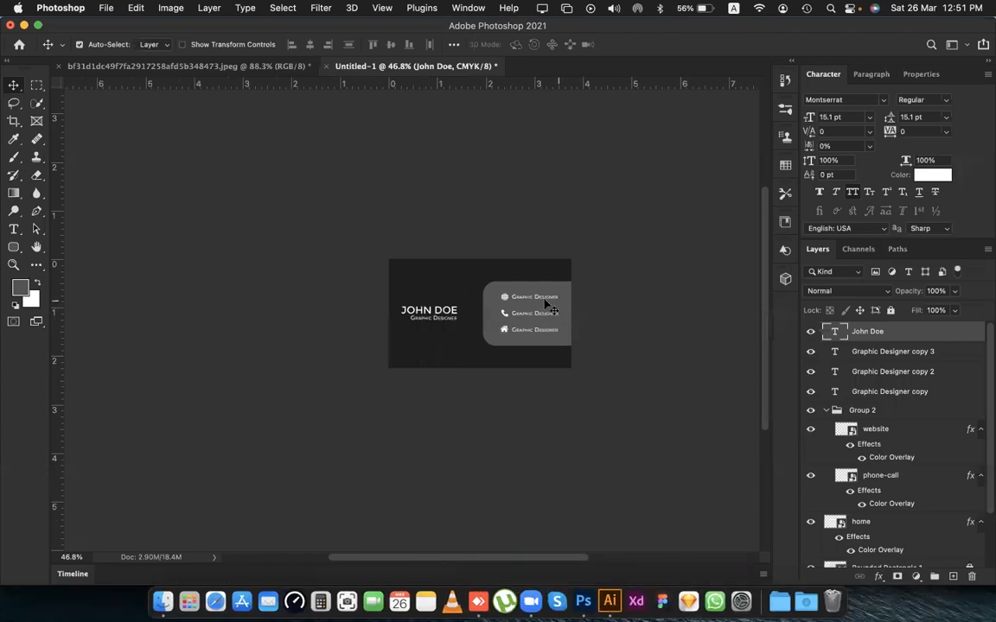
scroll(545, 304, right, 6)
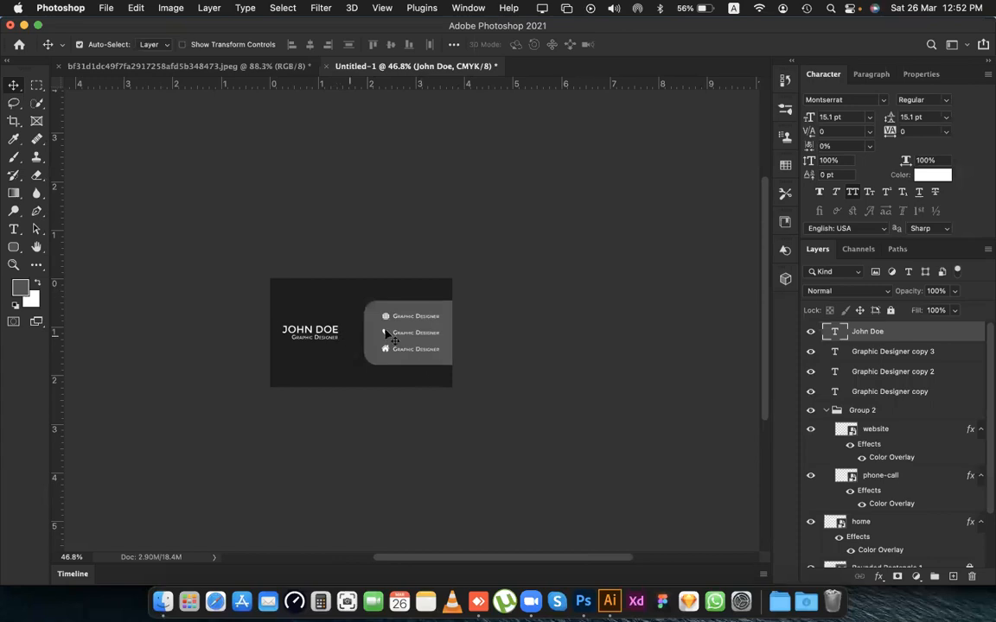
drag(285, 292, 343, 318)
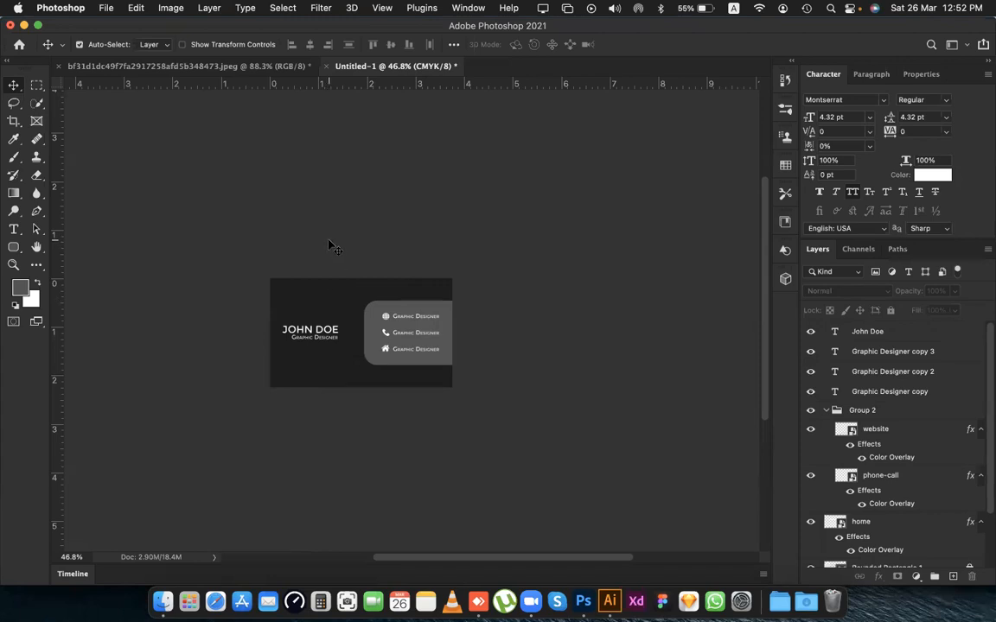
scroll(331, 246, left, 3)
scroll(331, 246, right, 3)
scroll(331, 246, left, 2)
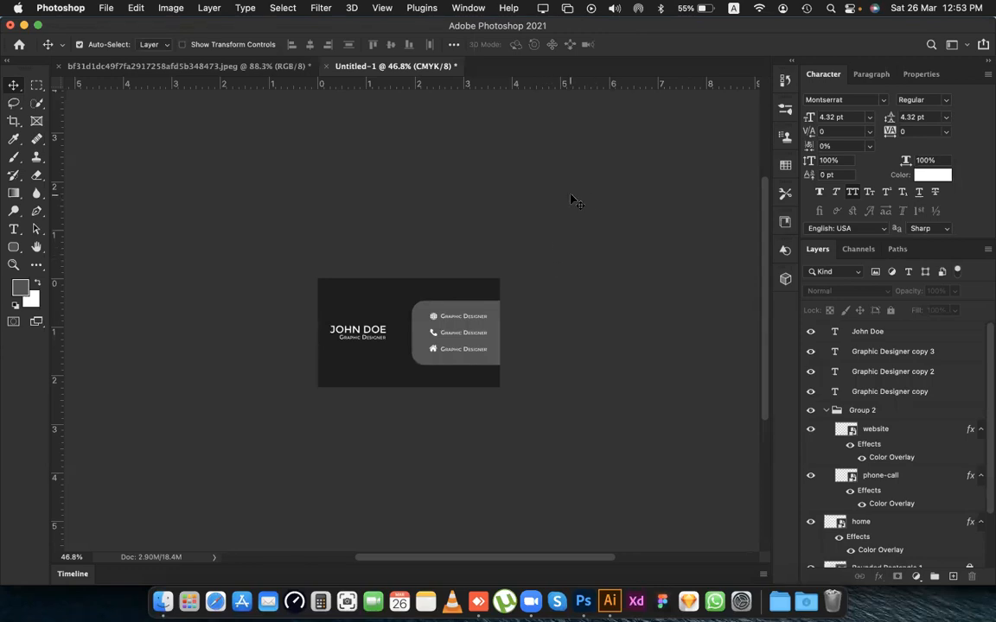
Close the reference JPEG document, leaving only the Untitled-1 business card open.
scroll(572, 200, up, 3)
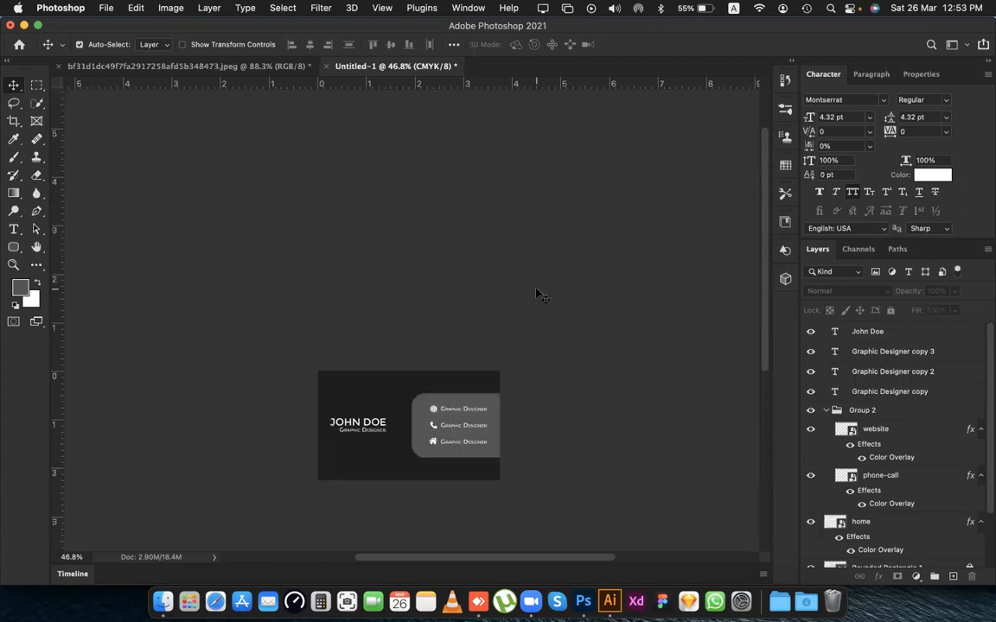
scroll(537, 292, down, 3)
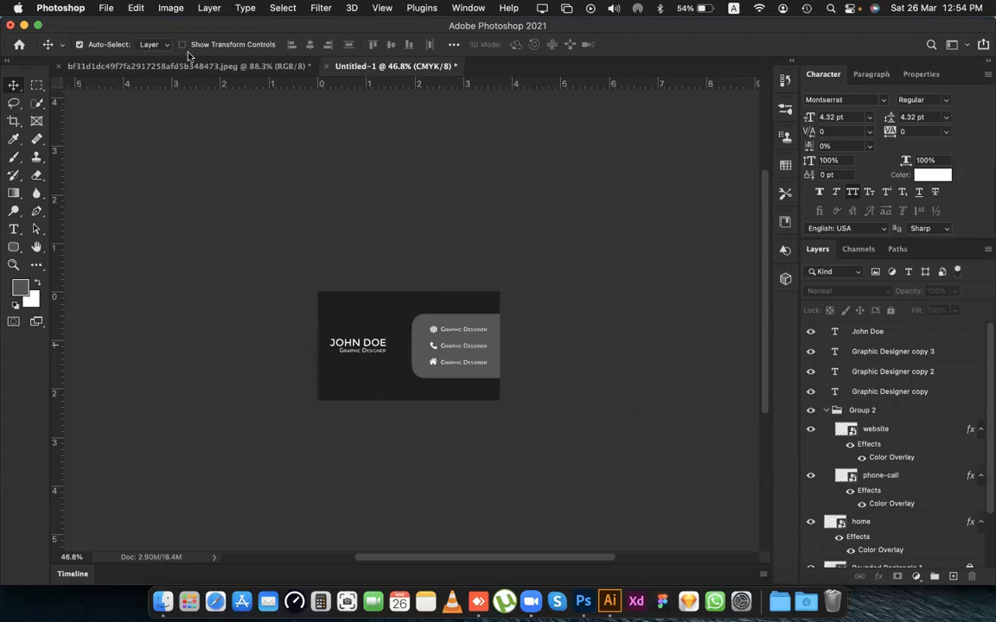
click(58, 67)
click(502, 274)
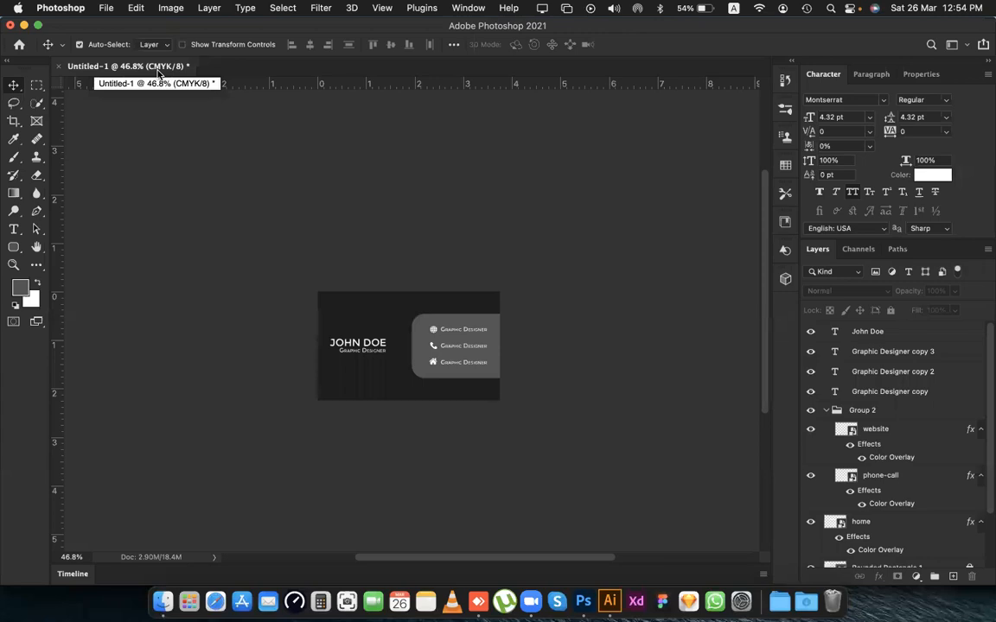
Review the available color modes for the business card document and leave it in CMYK Color.
click(170, 9)
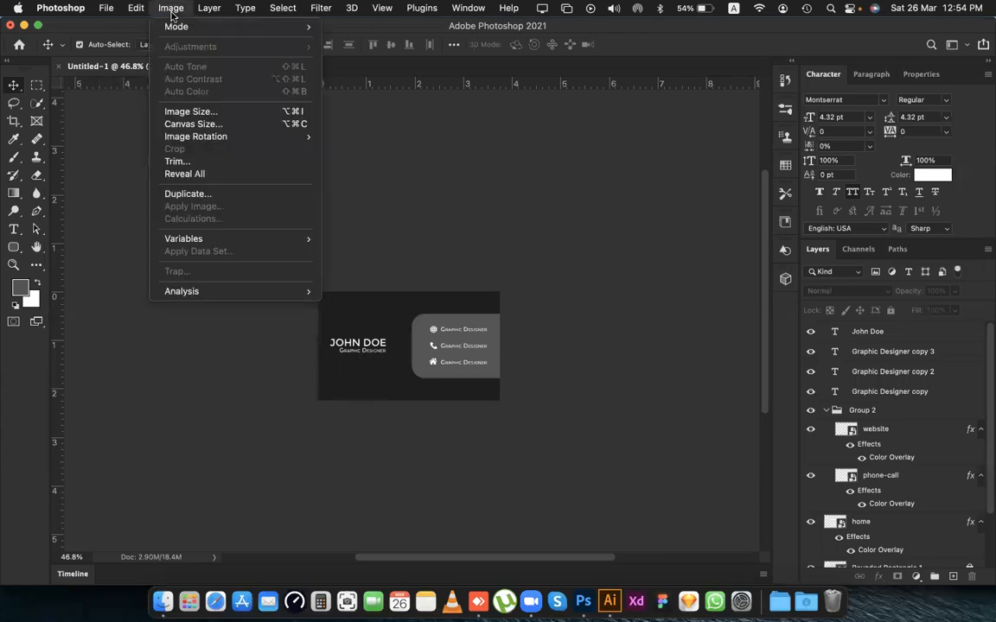
mouse_move(172, 27)
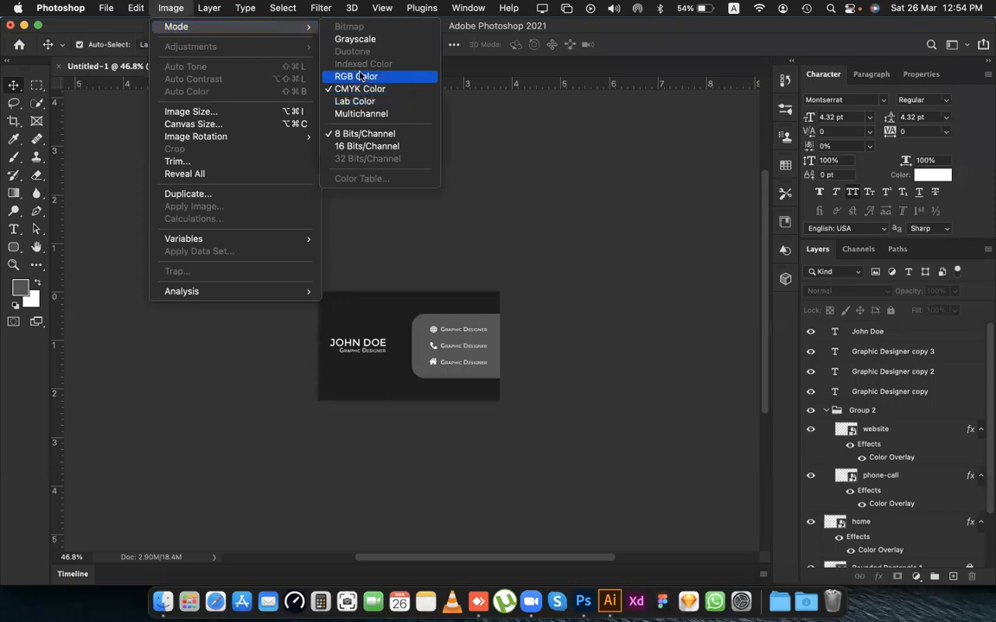
click(600, 30)
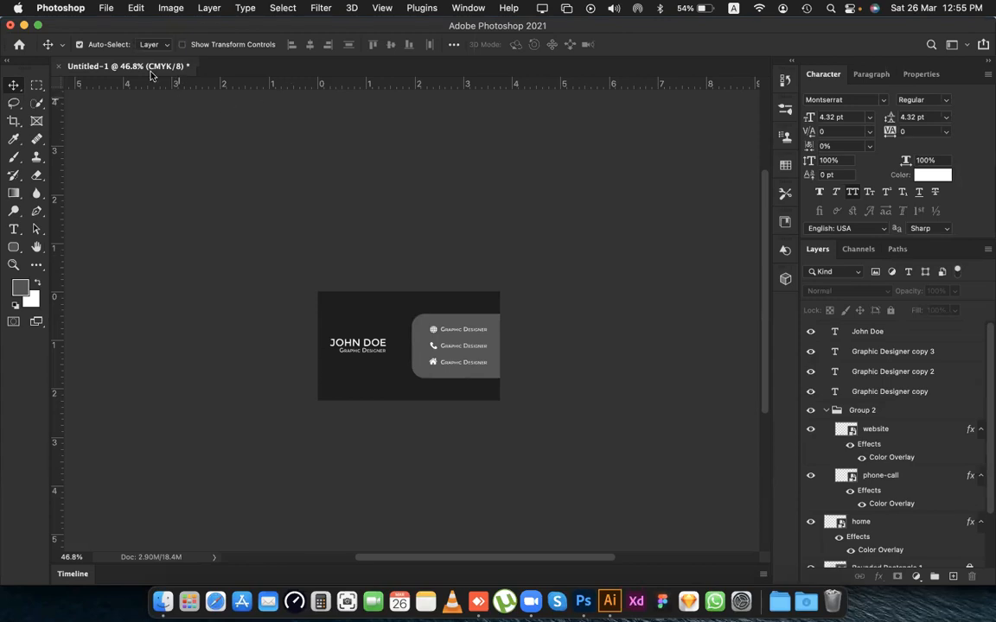
Switch to Illustrator and create a new 1080 x 1080 px RGB document with one artboard.
click(609, 602)
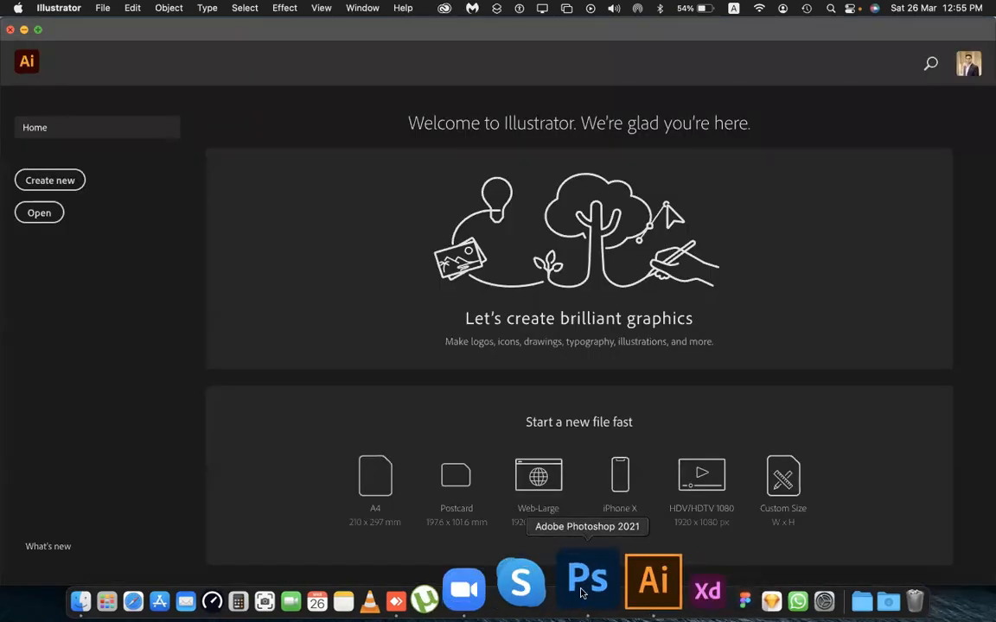
click(45, 178)
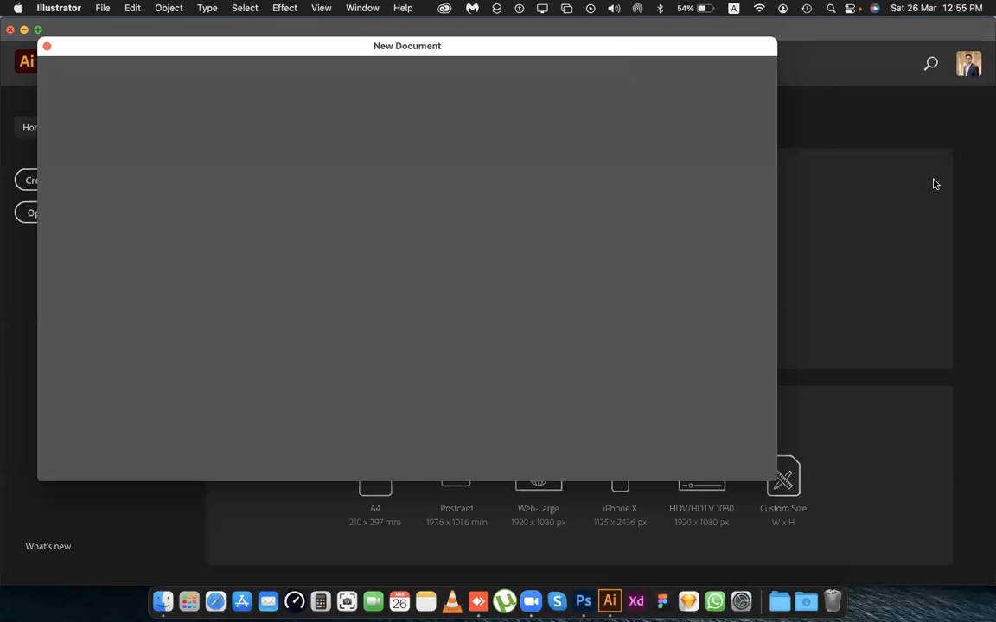
drag(90, 47, 99, 85)
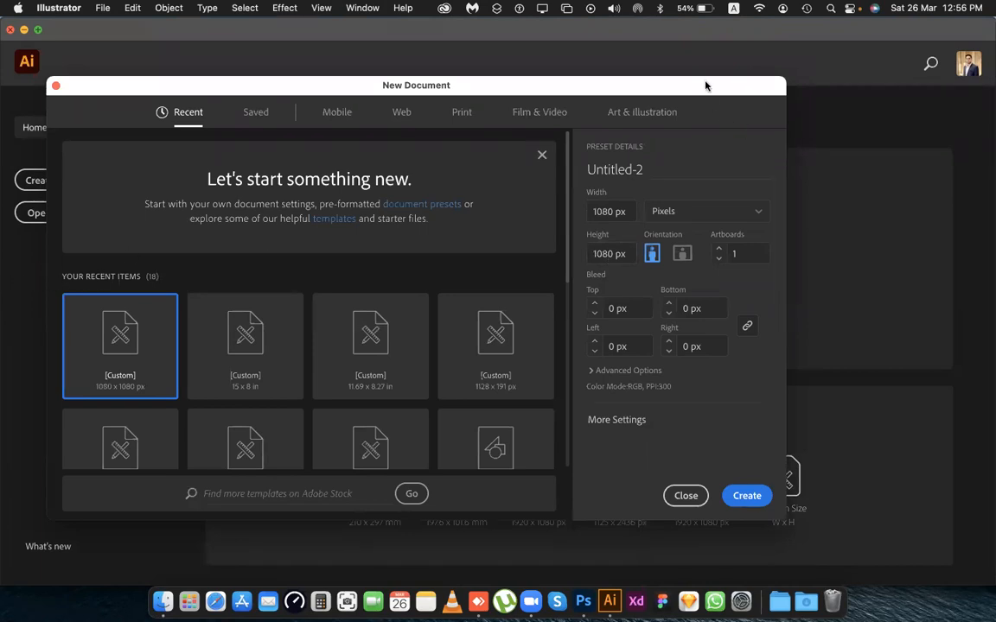
drag(707, 85, 682, 81)
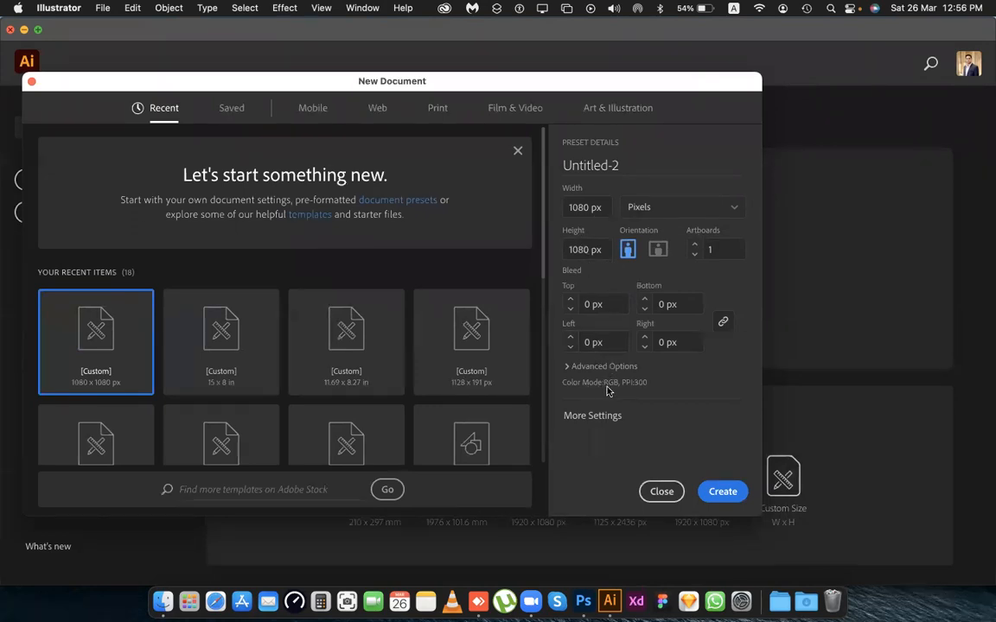
click(723, 491)
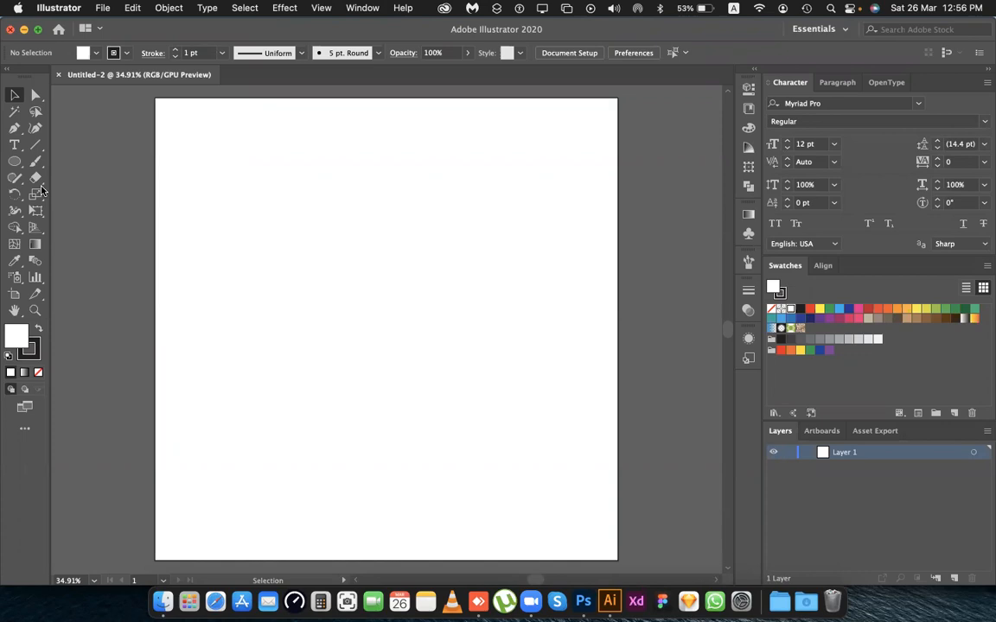
Draw a circle about 313 px across near the artboard's centre with the Ellipse tool.
drag(12, 169, 52, 194)
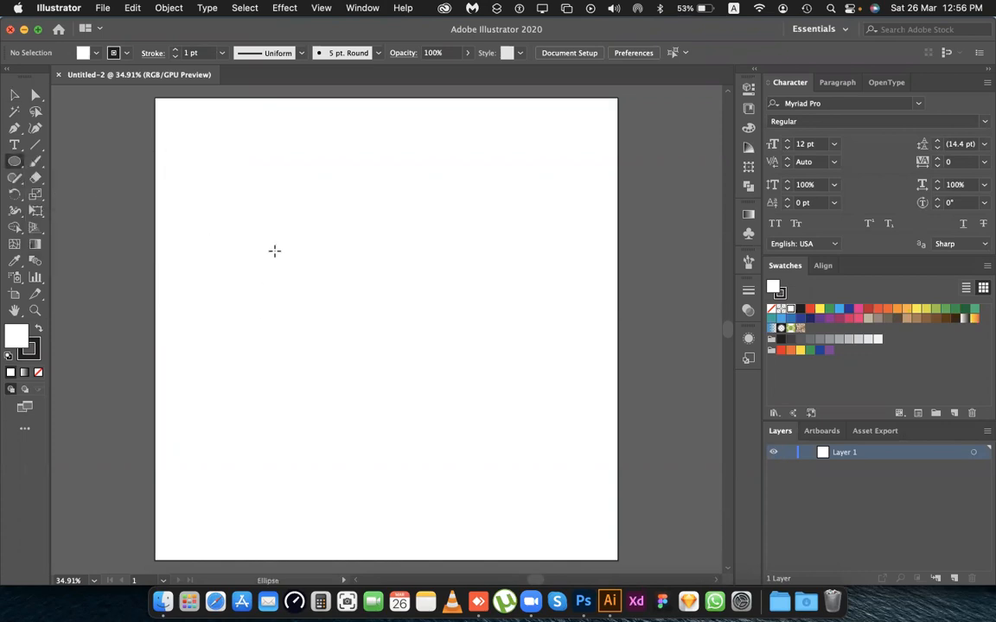
drag(282, 233, 418, 356)
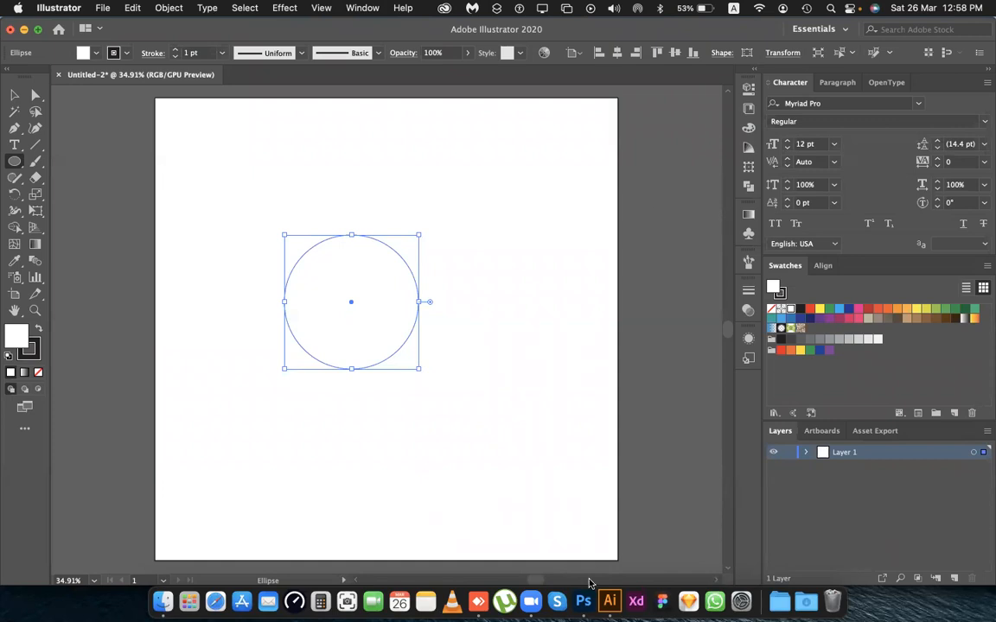
Switch to Photoshop and add a Curves adjustment layer above the name text layer.
click(584, 601)
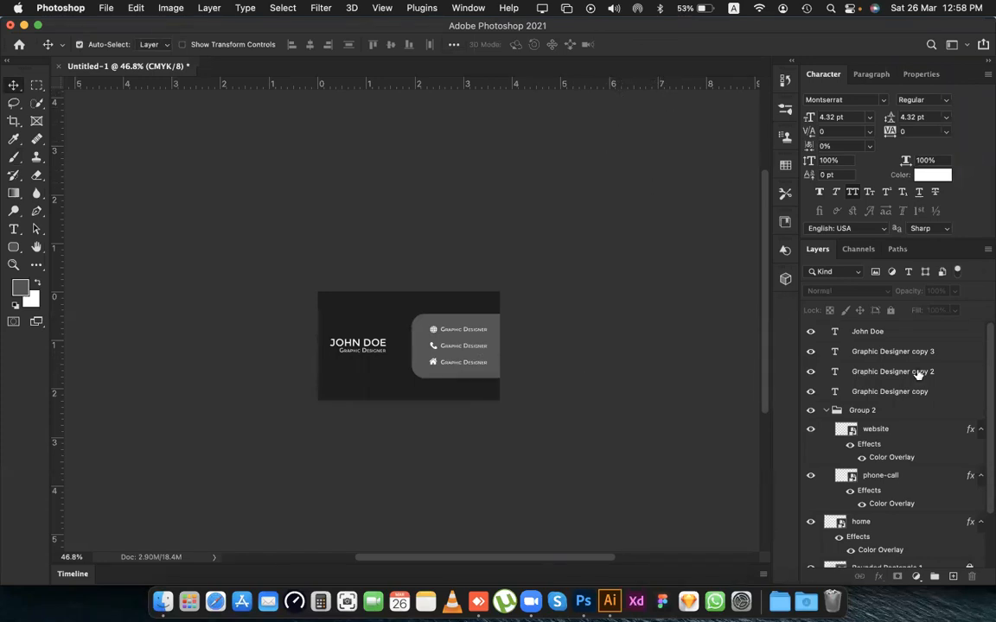
click(907, 333)
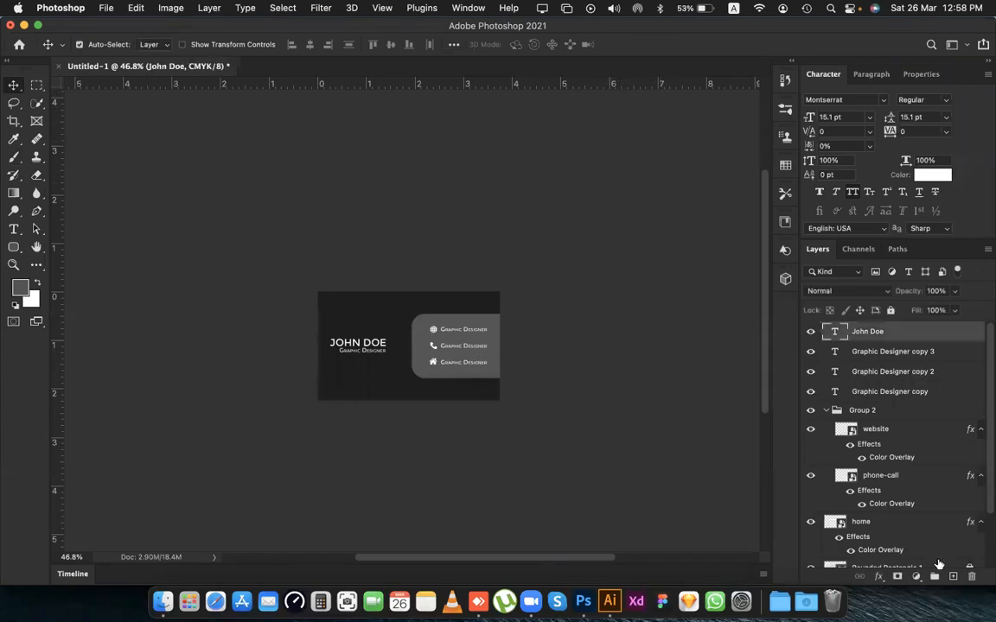
click(916, 577)
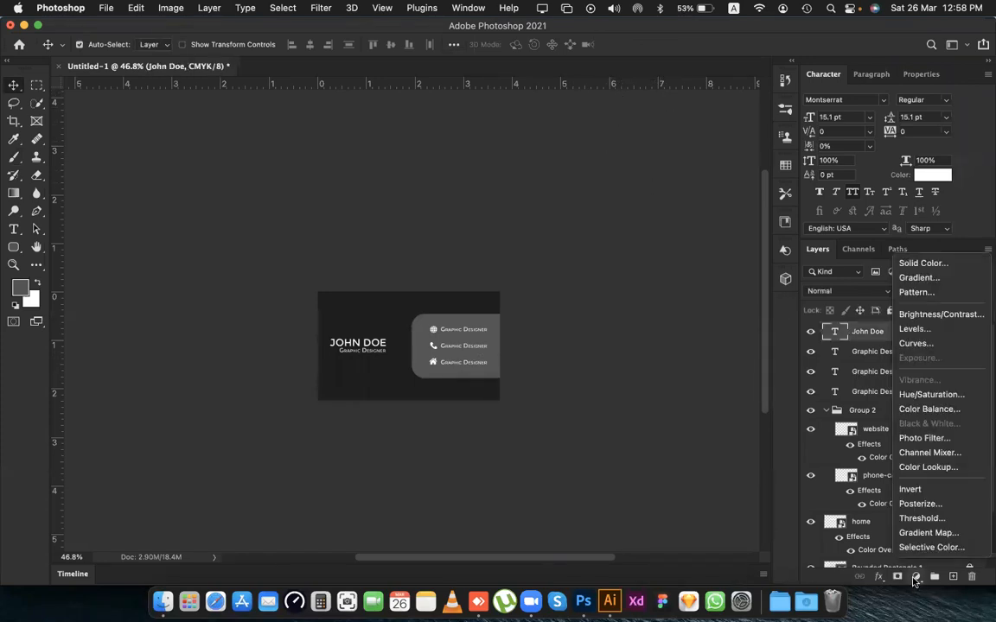
click(918, 343)
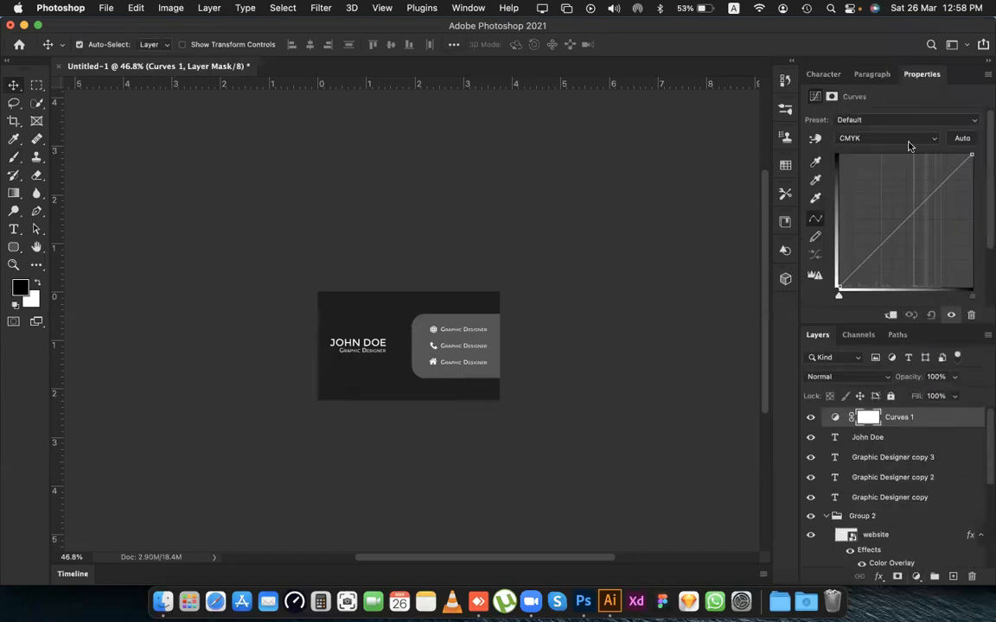
Darken the card's dark background toward black with the Curves on-image adjustment, raising the upper end of the CMYK curve.
click(815, 139)
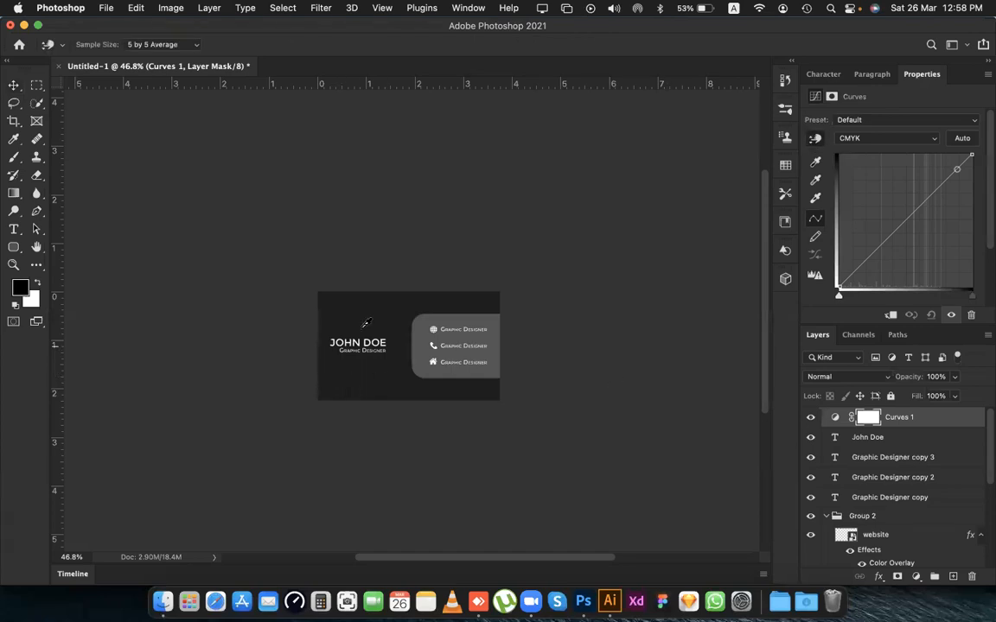
mouse_move(365, 319)
mouse_down()
mouse_move(366, 330)
mouse_move(364, 315)
mouse_up()
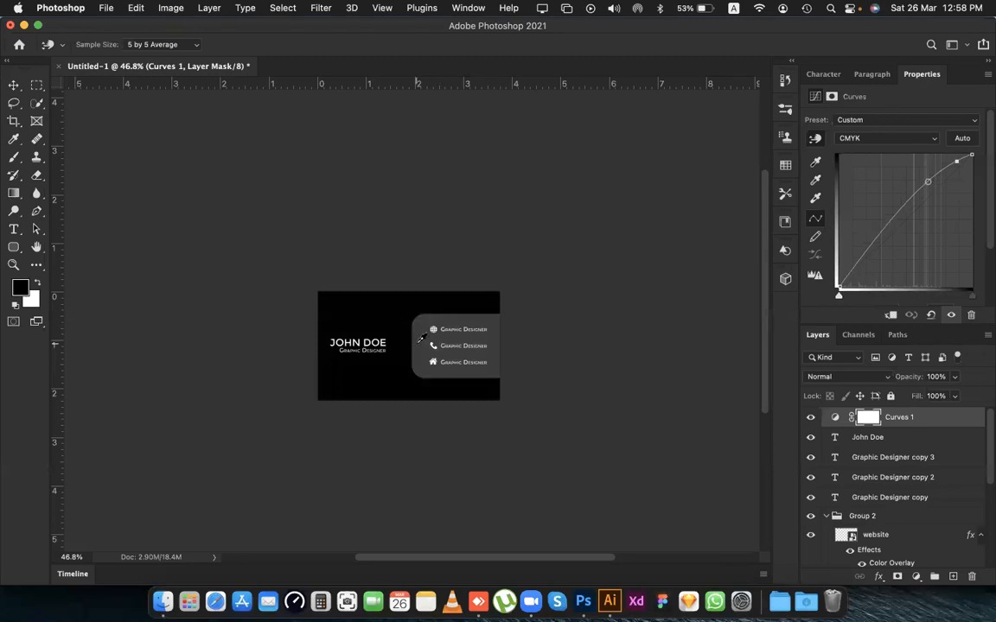
scroll(420, 338, up, 3)
scroll(347, 333, right, 3)
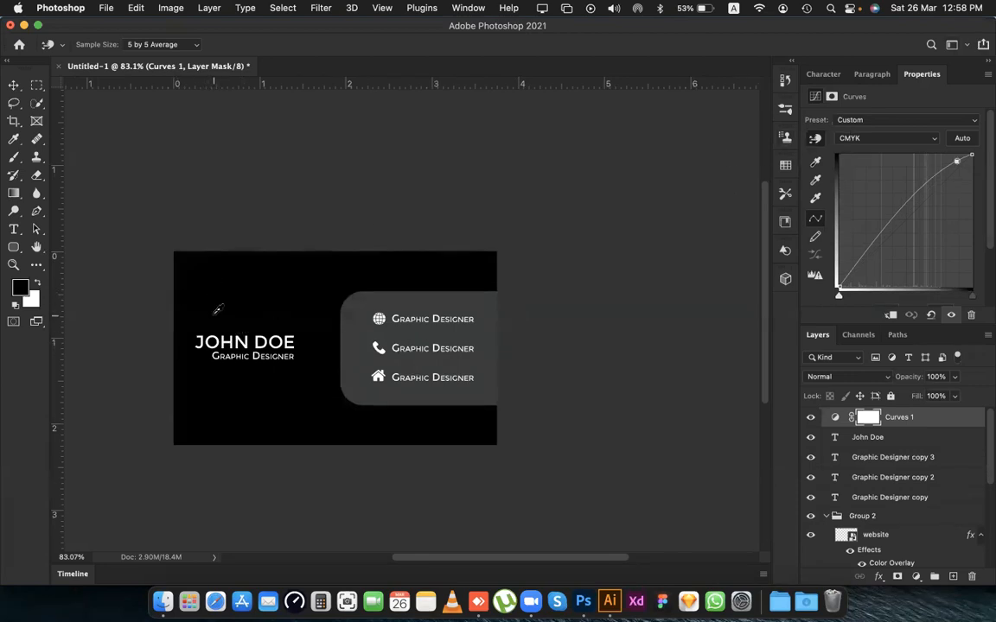
drag(219, 314, 216, 305)
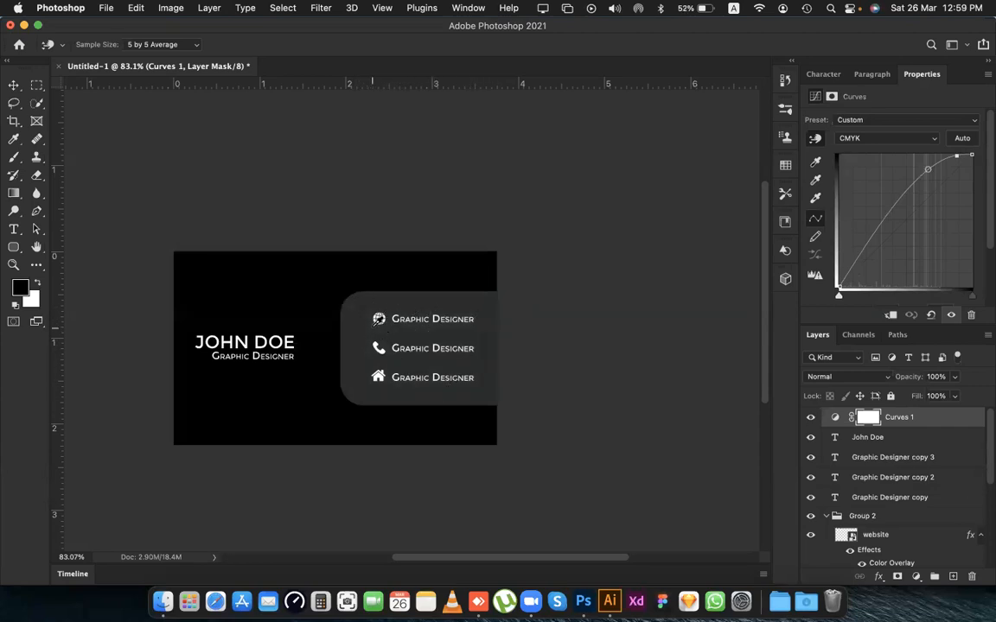
Shape the CMYK curve into an S by adding a raised upper-midtone point and a lowered point in the light tones.
click(909, 188)
mouse_move(910, 188)
mouse_down()
mouse_move(916, 198)
mouse_move(897, 172)
mouse_move(903, 197)
mouse_move(901, 187)
mouse_up()
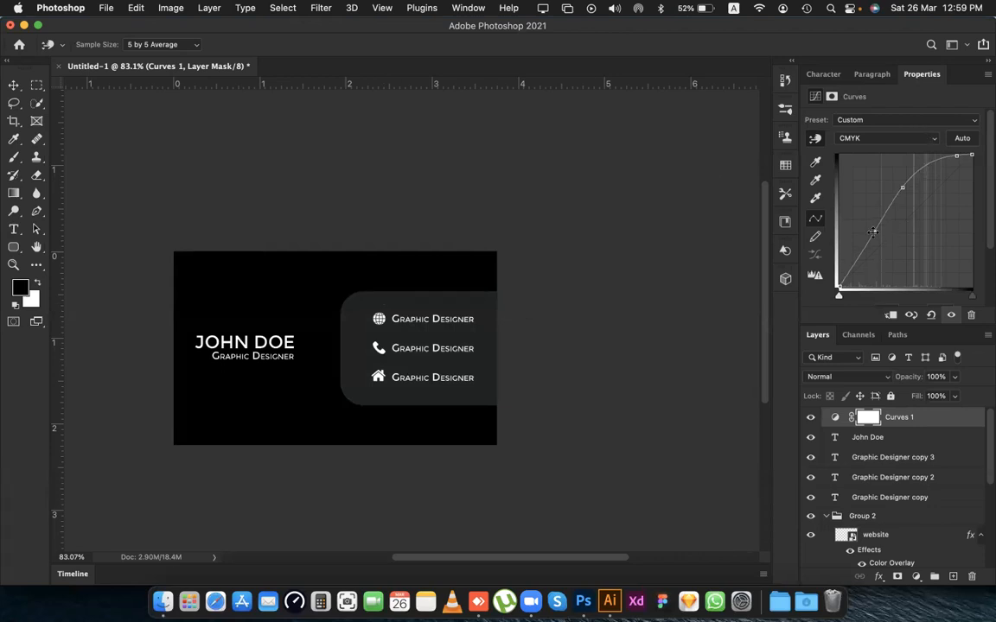
drag(874, 233, 878, 247)
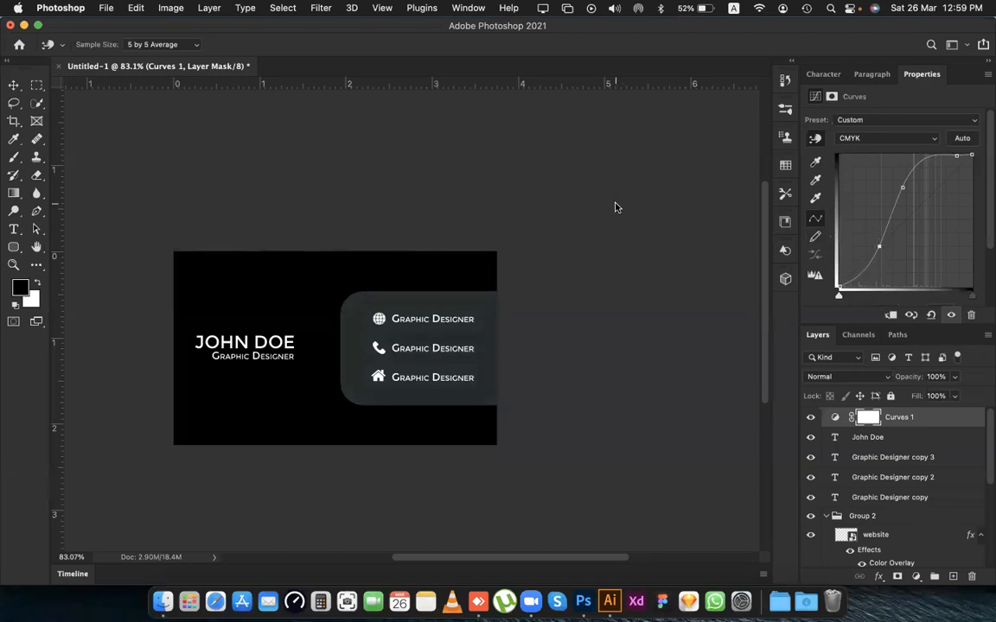
Raise the midpoint of the Cyan channel curve slightly and turn off the on-image adjustment.
click(855, 139)
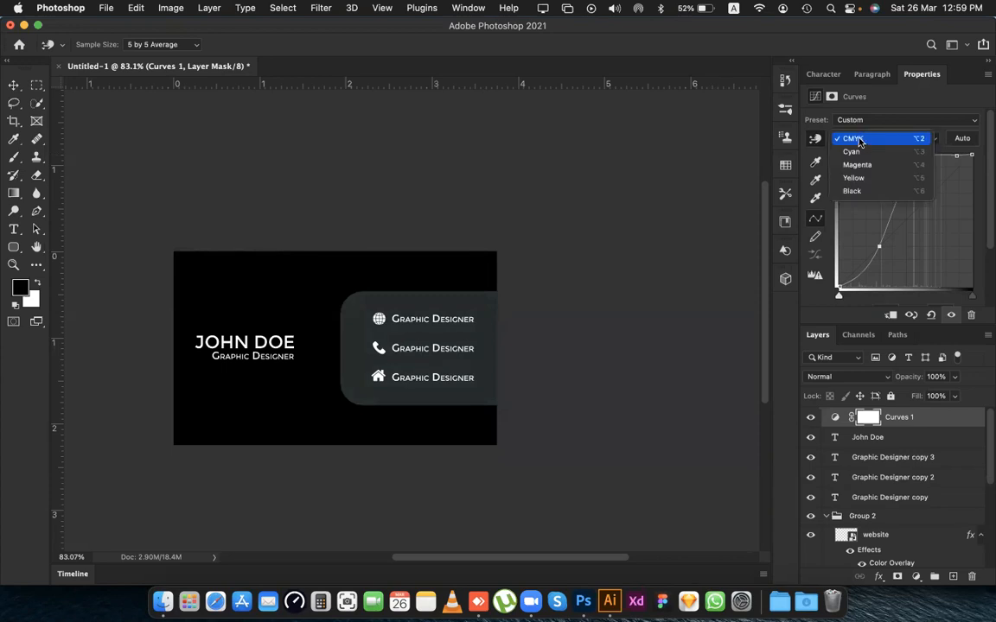
click(853, 140)
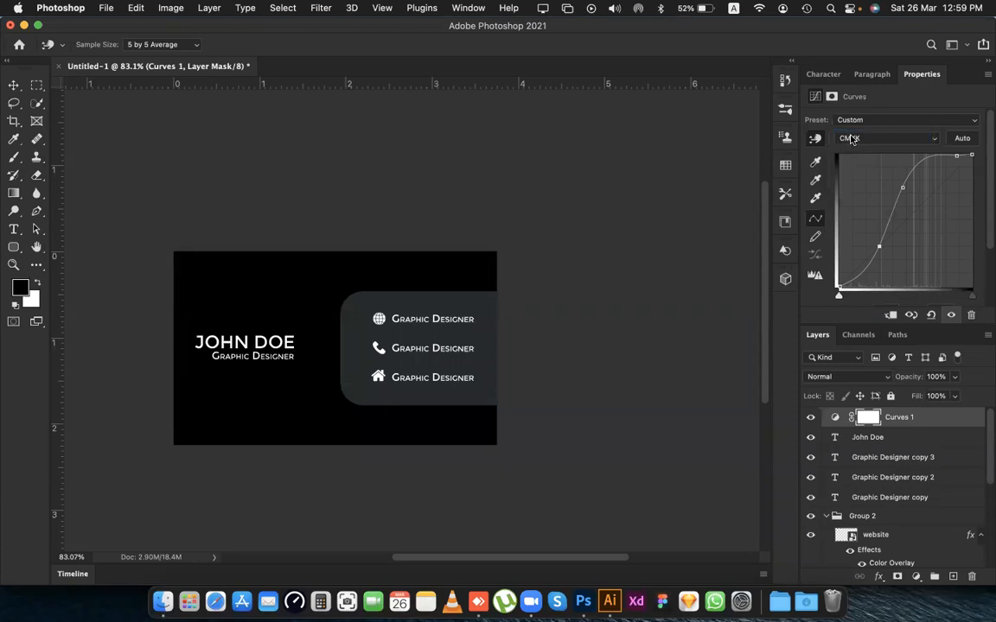
click(853, 139)
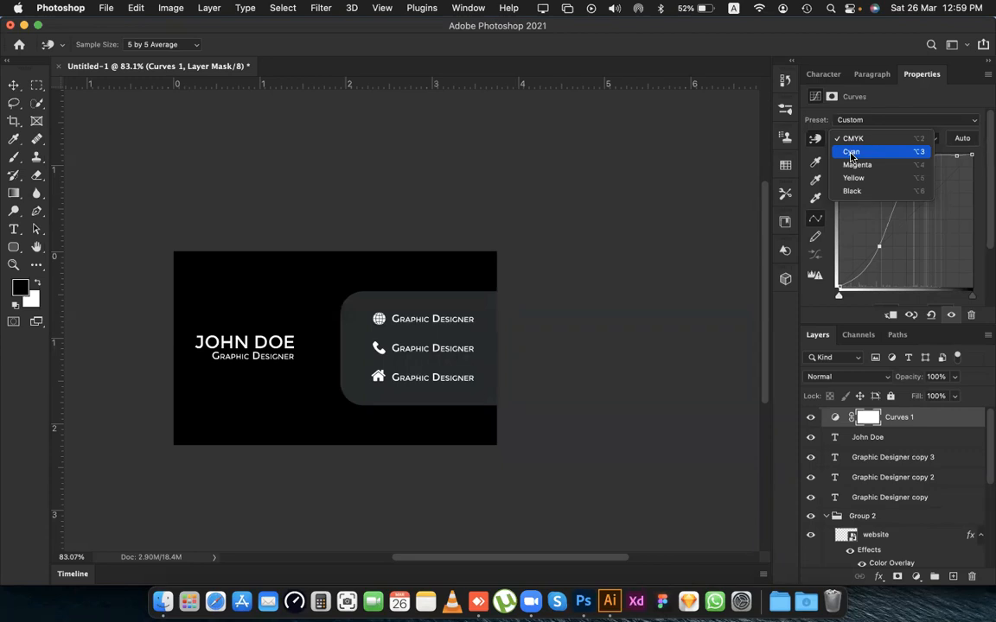
click(850, 152)
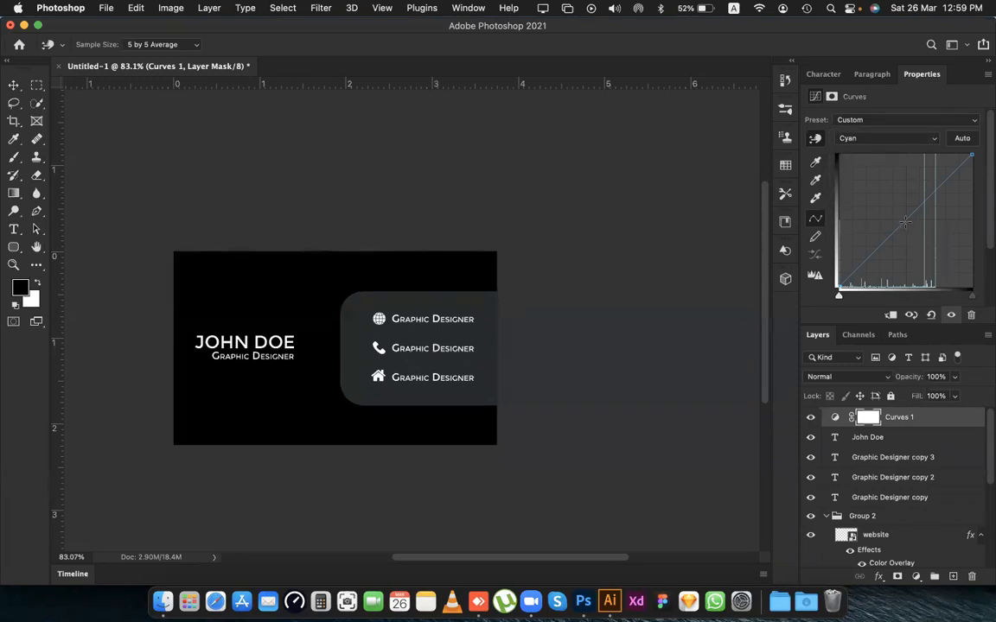
mouse_move(904, 222)
mouse_down()
mouse_move(914, 247)
mouse_move(897, 209)
mouse_up()
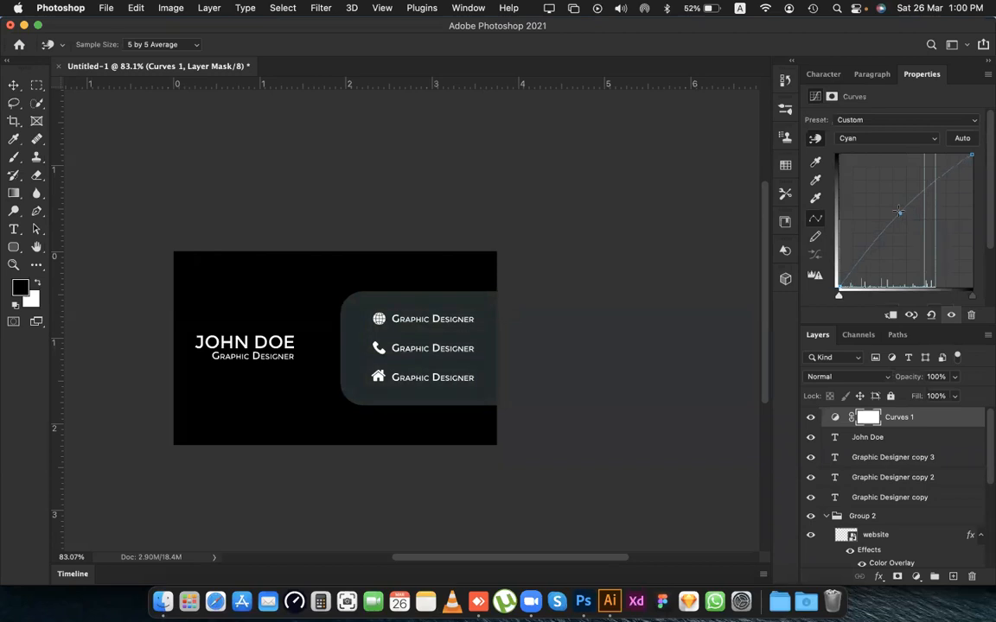
click(815, 142)
Minimize Photoshop to return to Illustrator and fill the selected circle with a light grey swatch.
click(24, 26)
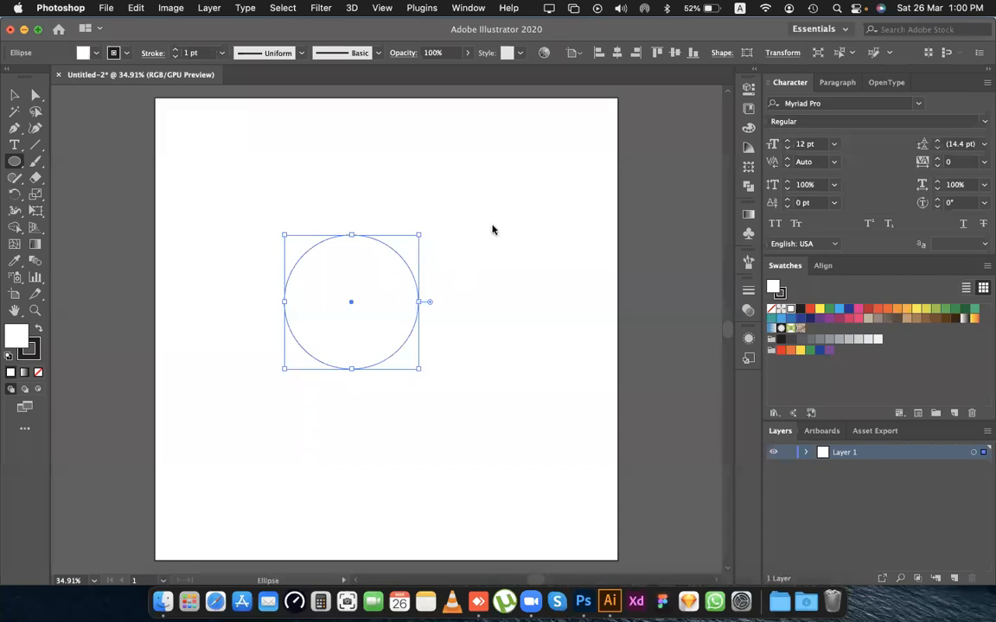
click(841, 346)
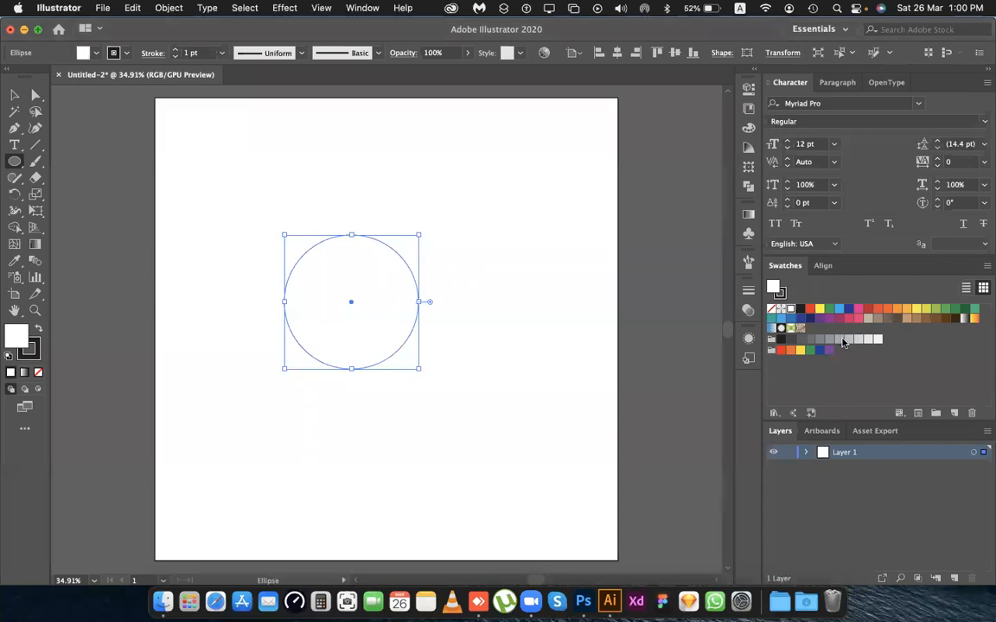
click(842, 342)
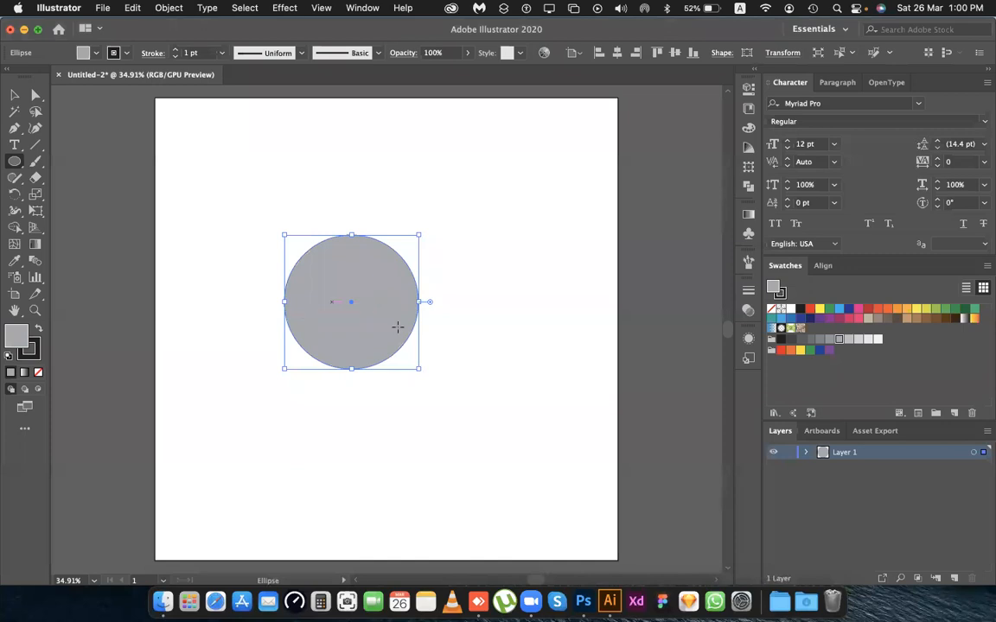
click(848, 339)
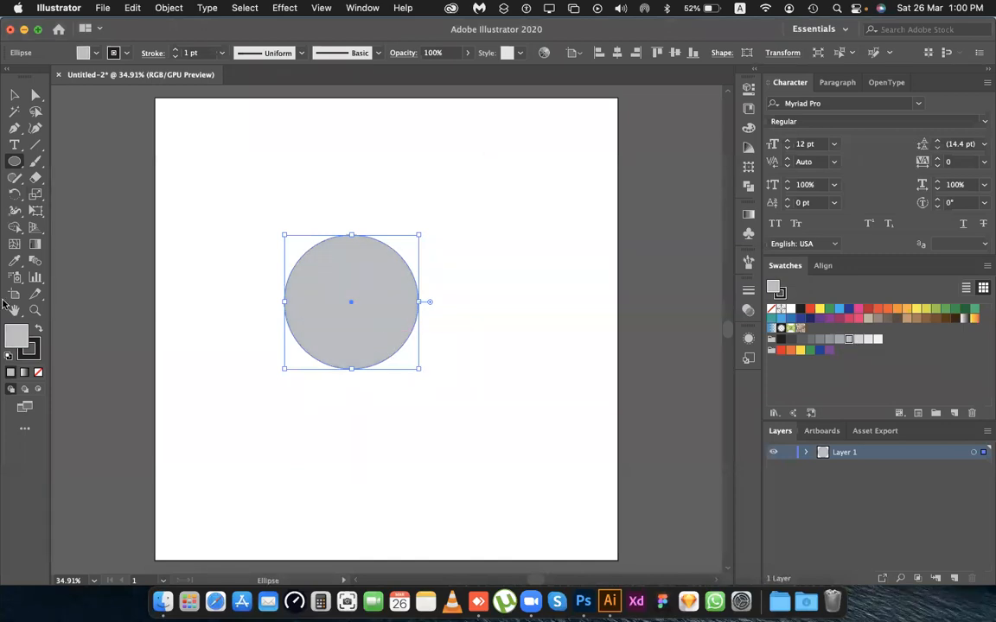
Set the circle's stroke to None and cancel the creation of another ellipse.
click(36, 347)
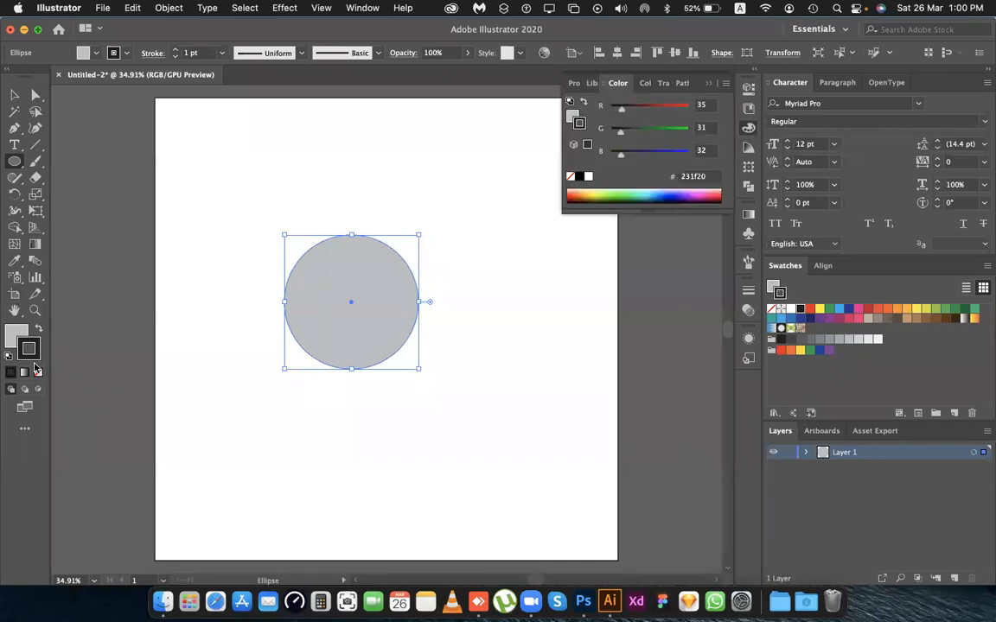
click(38, 373)
click(339, 162)
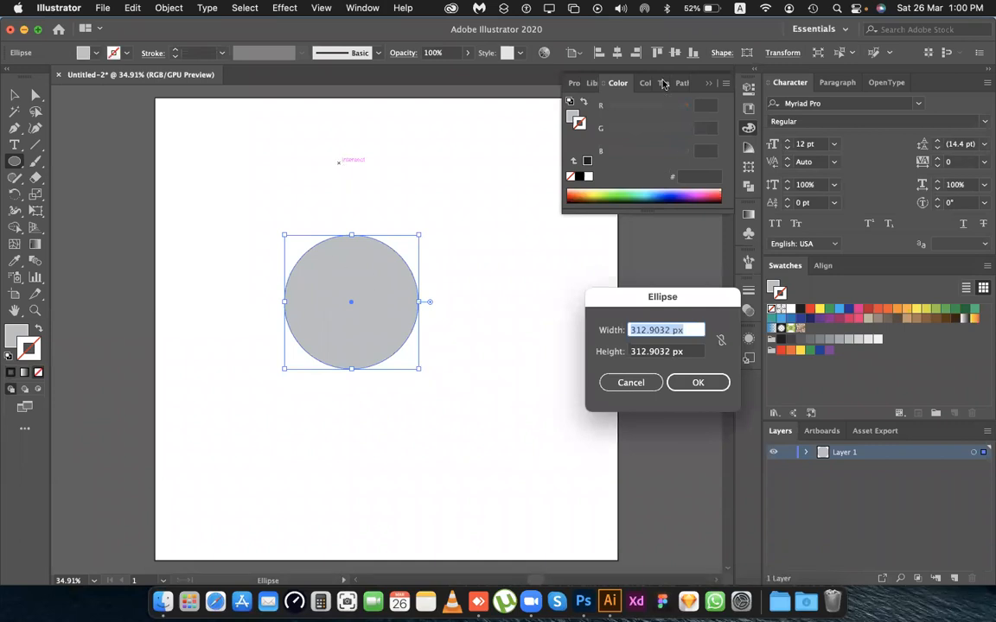
click(629, 383)
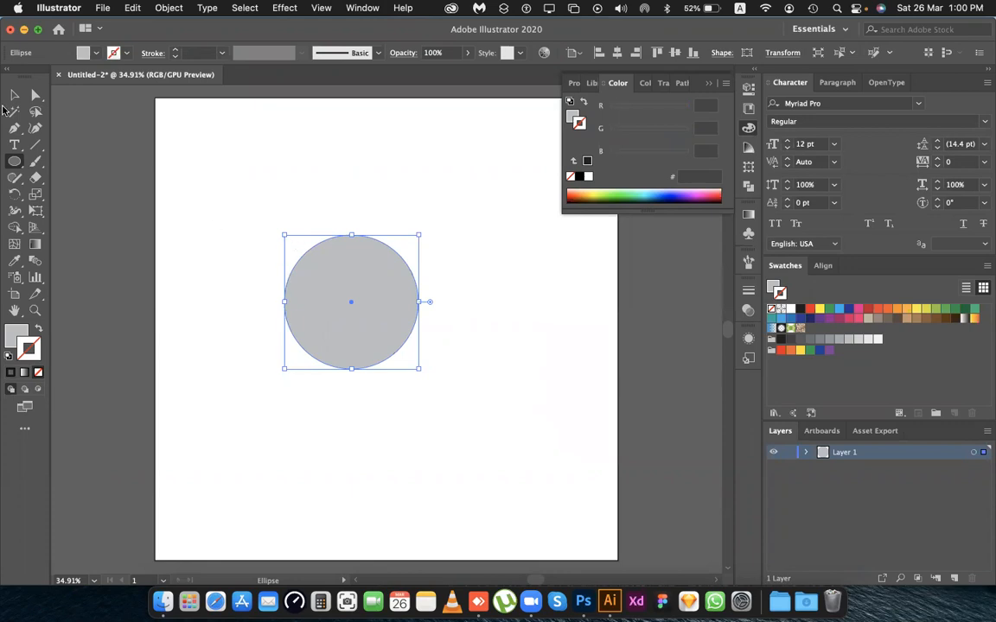
Move the grey circle lower on the artboard, deselect it and collapse the floating Color panel.
click(15, 95)
click(272, 160)
drag(346, 318, 340, 376)
click(361, 214)
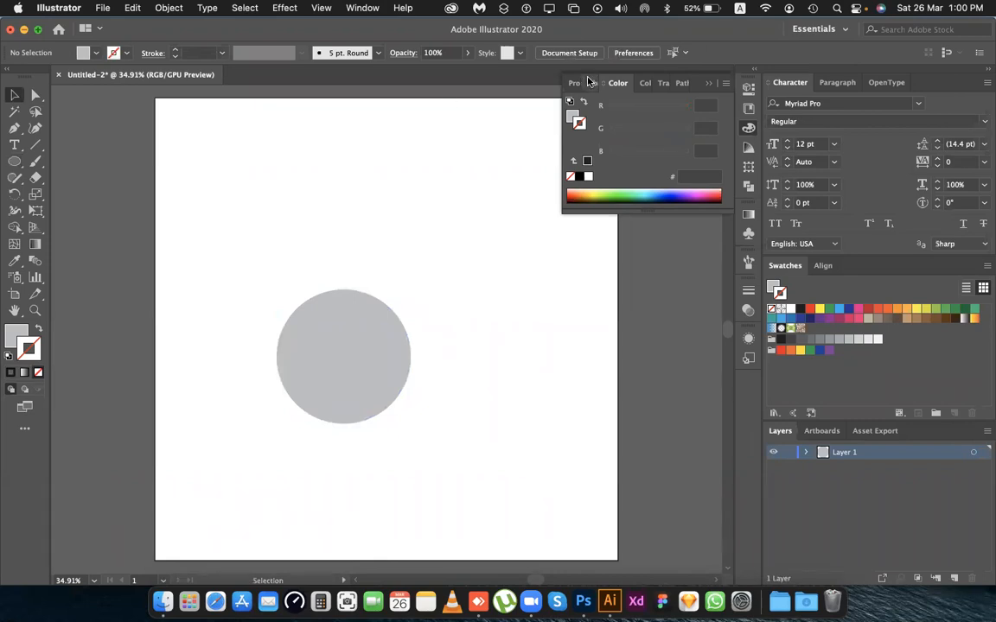
click(709, 83)
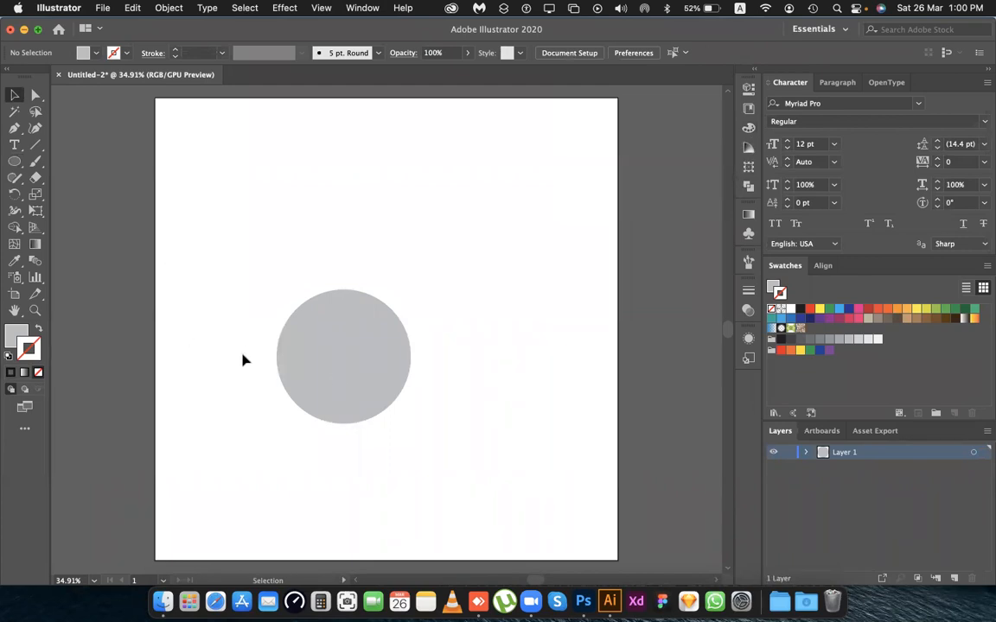
click(336, 383)
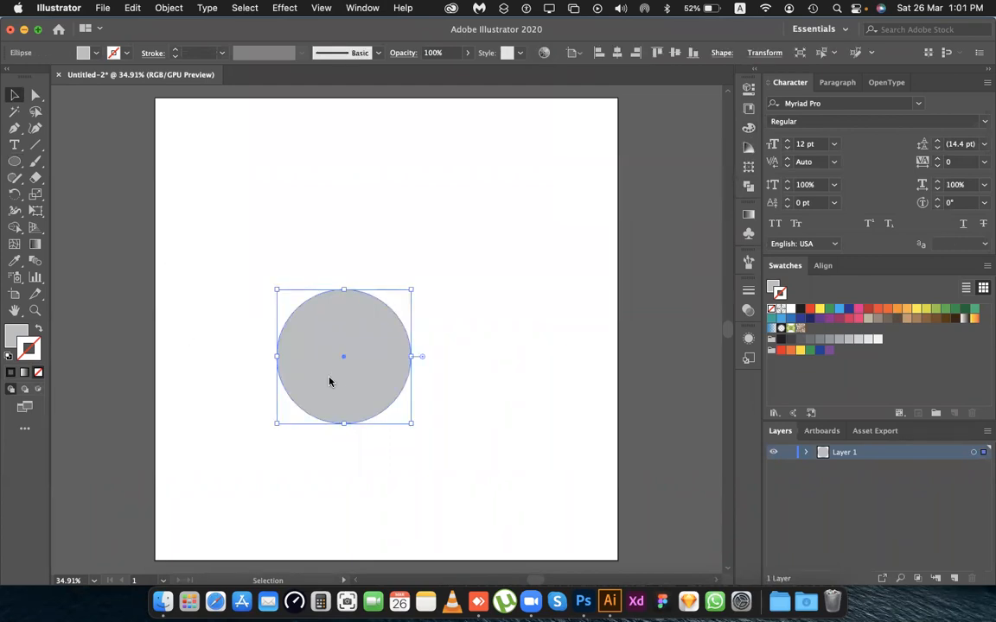
click(286, 8)
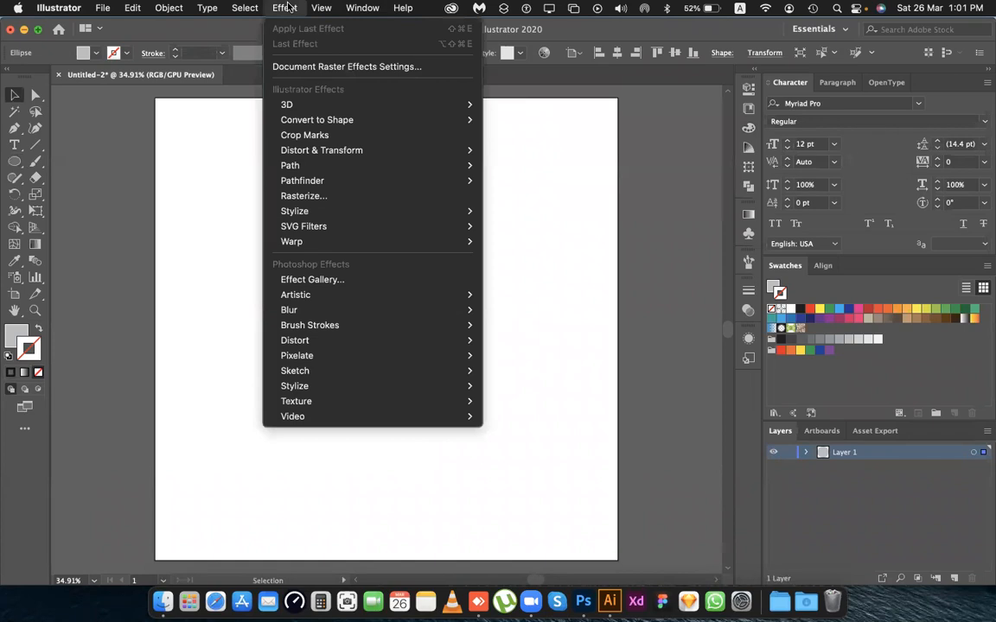
mouse_move(293, 103)
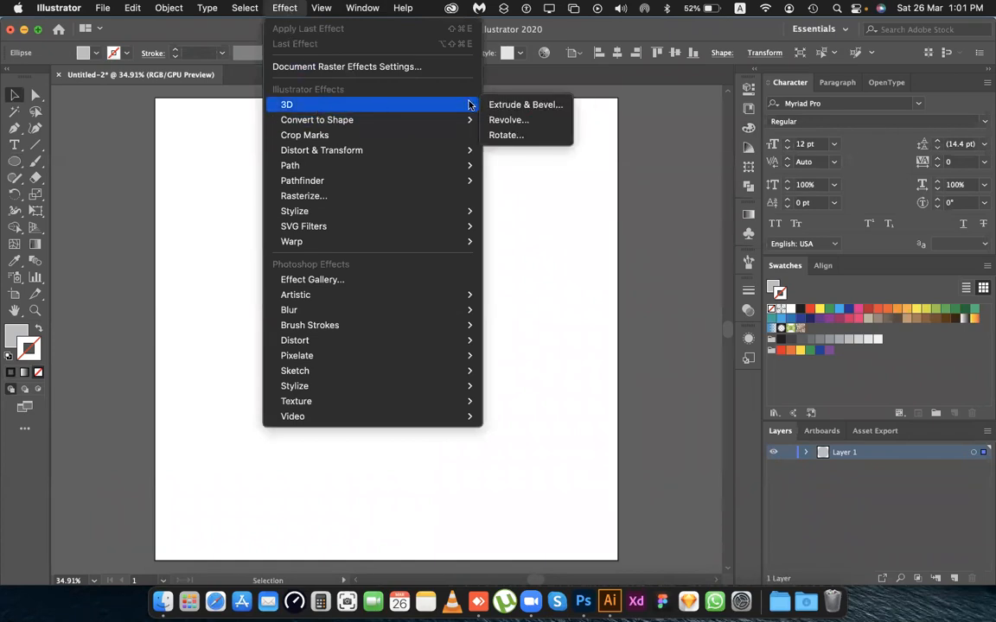
click(508, 121)
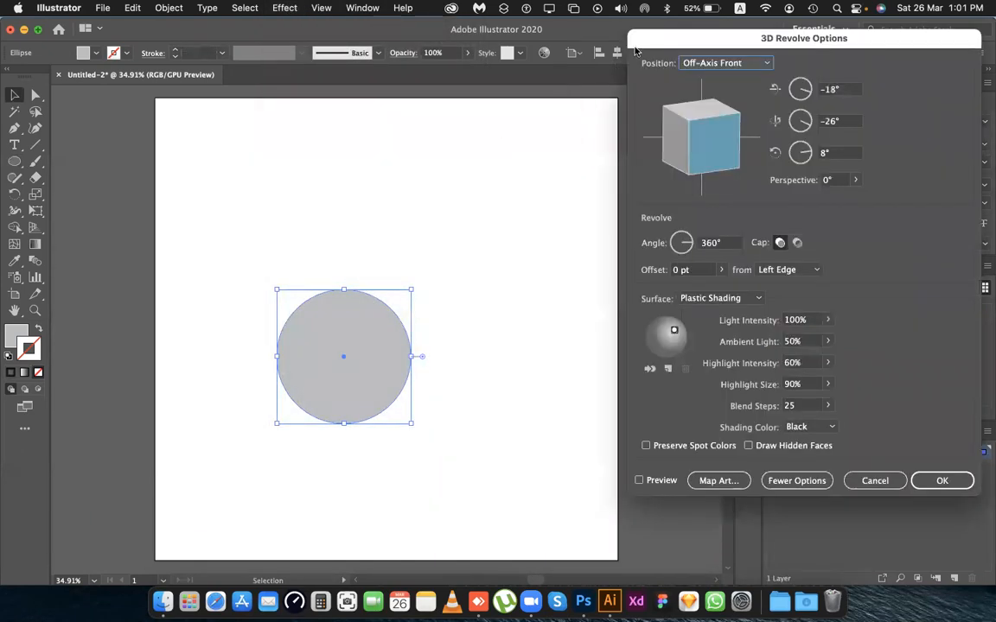
drag(635, 42, 464, 30)
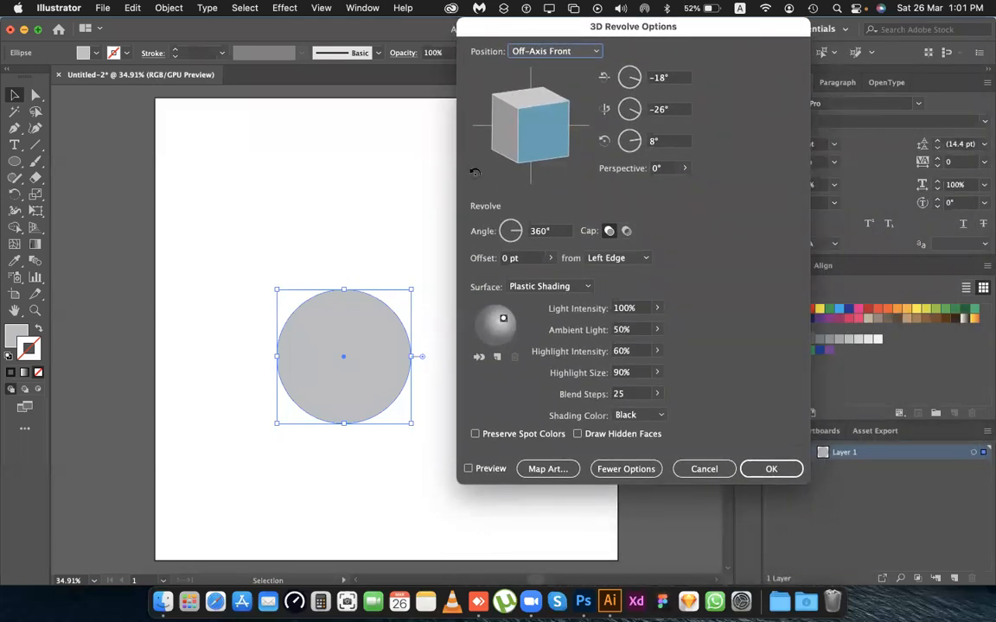
click(486, 473)
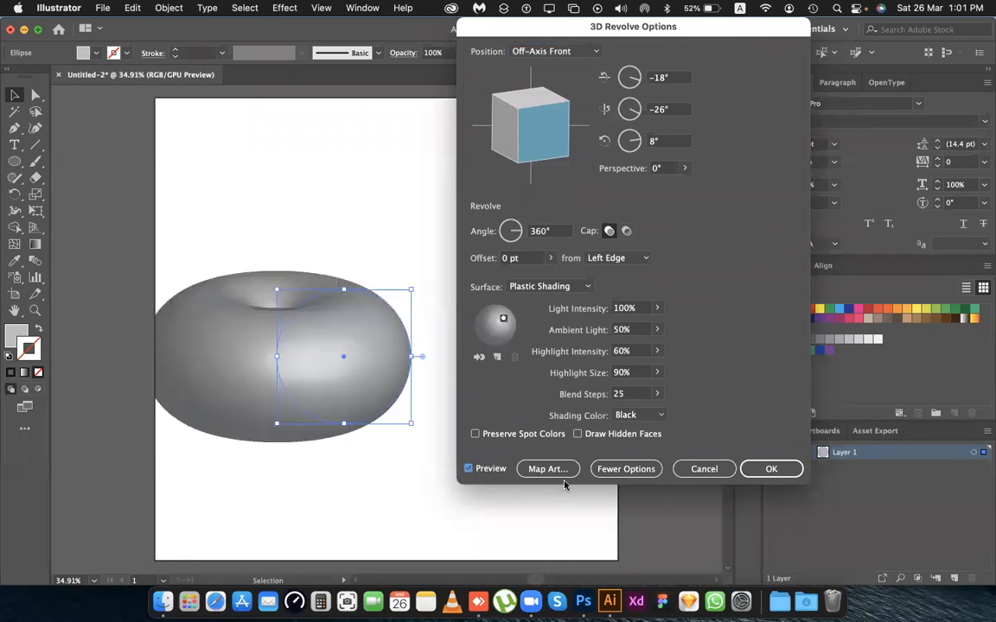
drag(503, 123, 557, 179)
mouse_move(459, 104)
mouse_down()
mouse_move(500, 114)
mouse_move(529, 107)
mouse_up()
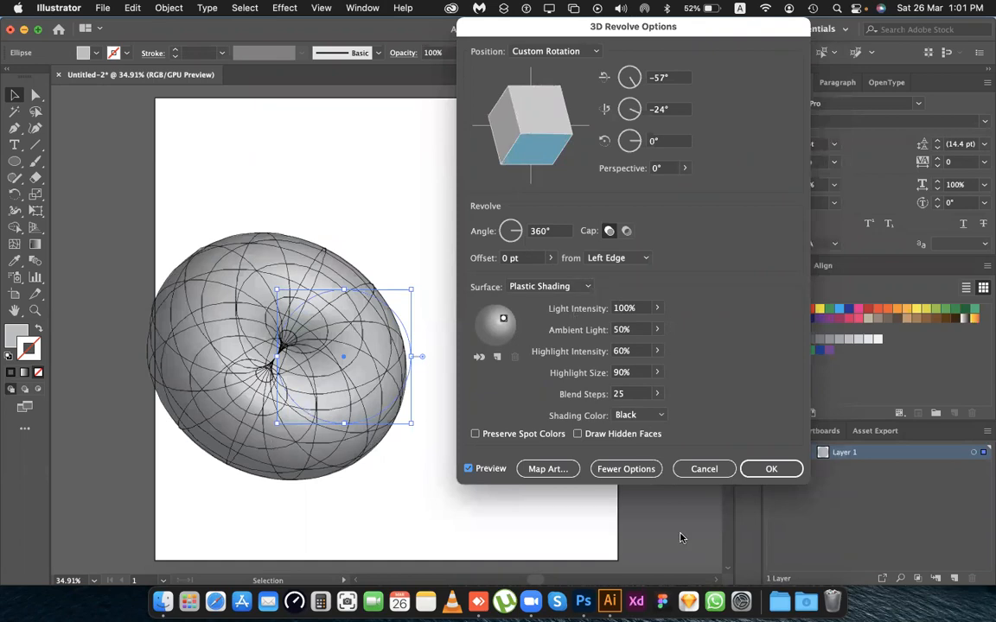
click(710, 467)
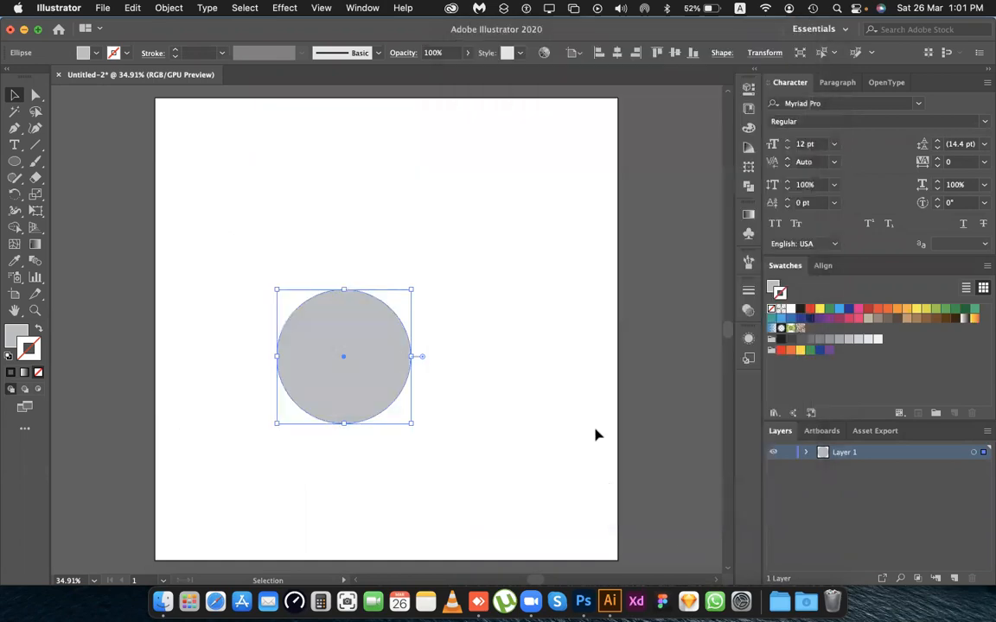
click(452, 302)
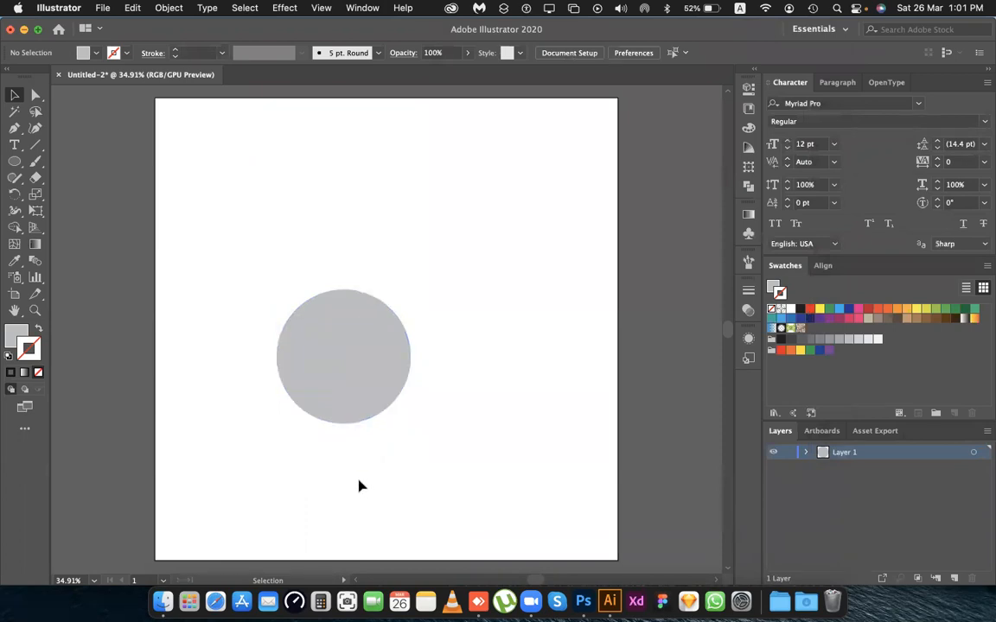
Delete the circle's rightmost anchor point with Direct Selection to leave a left half circle.
click(380, 372)
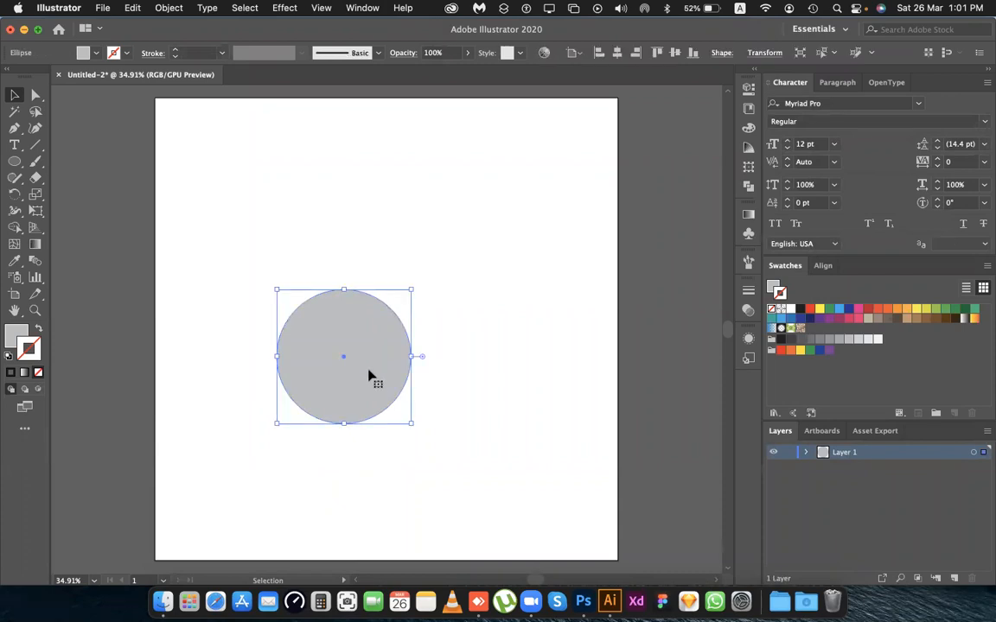
click(34, 95)
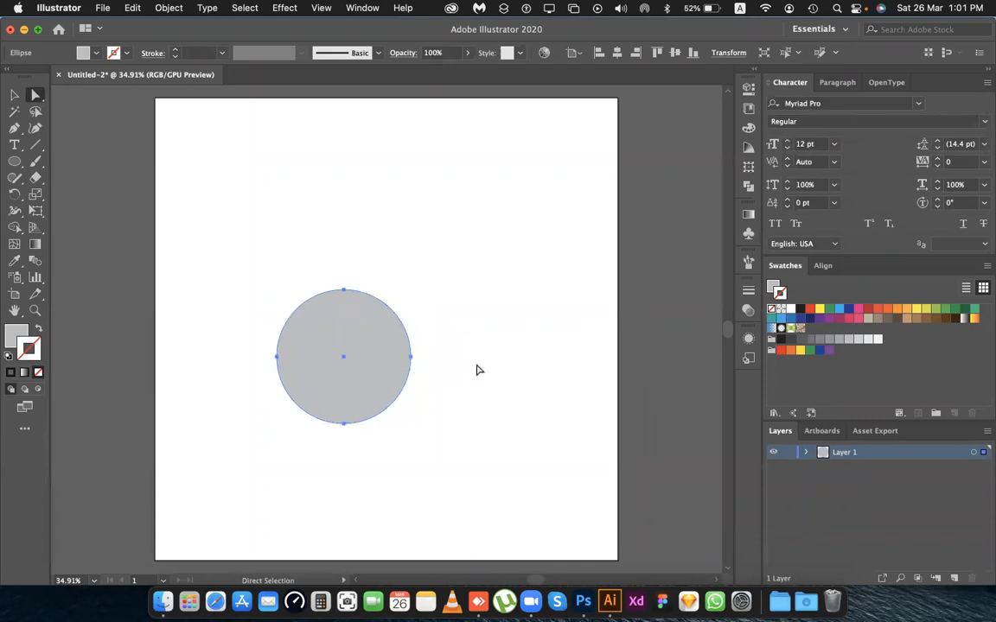
click(410, 357)
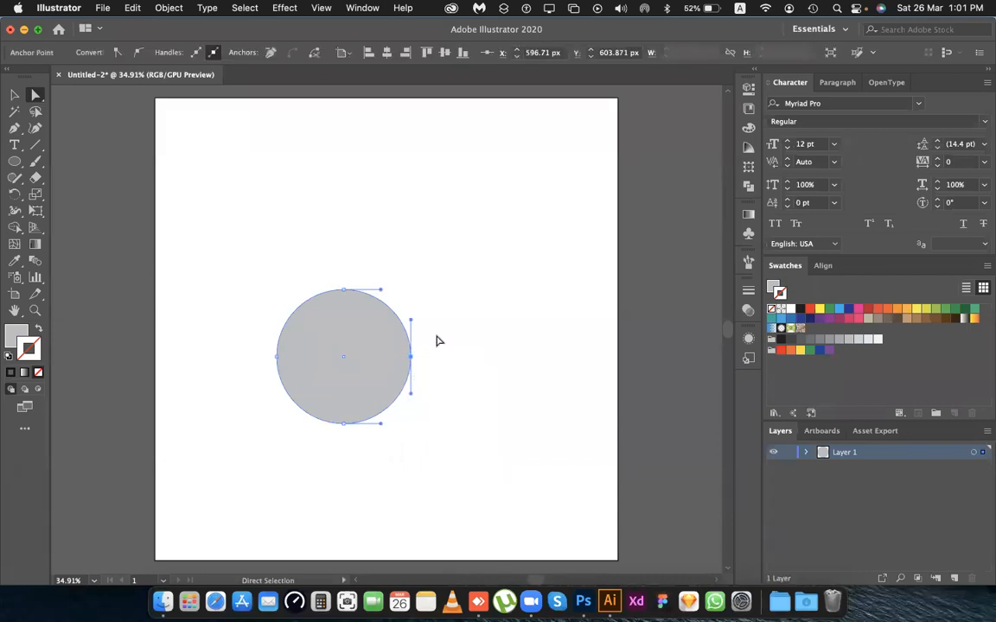
key(Delete)
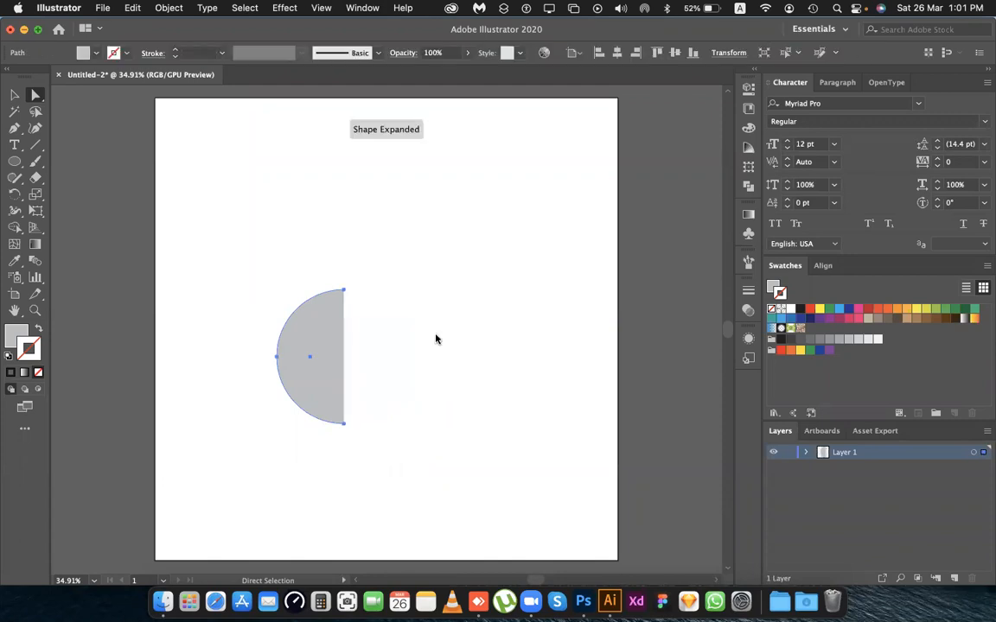
Move the whole half circle slightly up on the artboard and deselect it.
click(15, 94)
click(386, 192)
drag(314, 374, 316, 344)
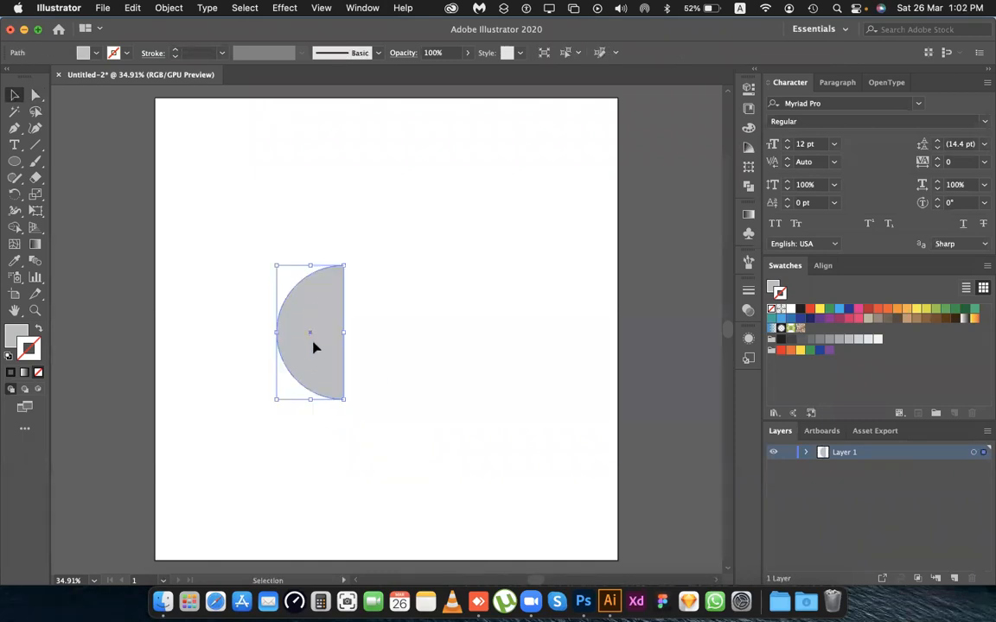
click(358, 314)
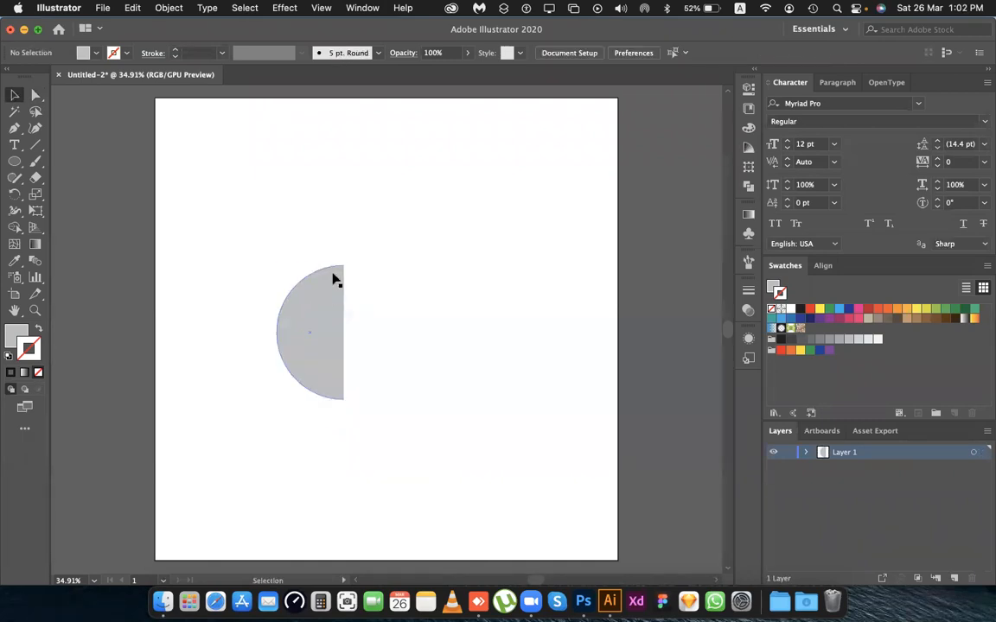
Join the open ends of the half circle along its straight side to close the path.
scroll(337, 277, up, 4)
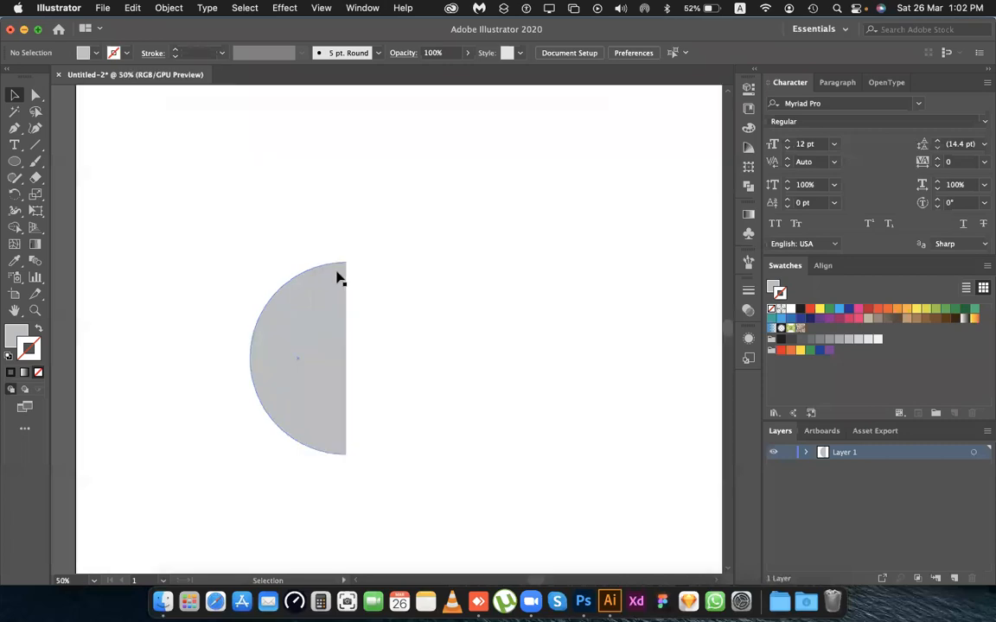
scroll(343, 274, down, 4)
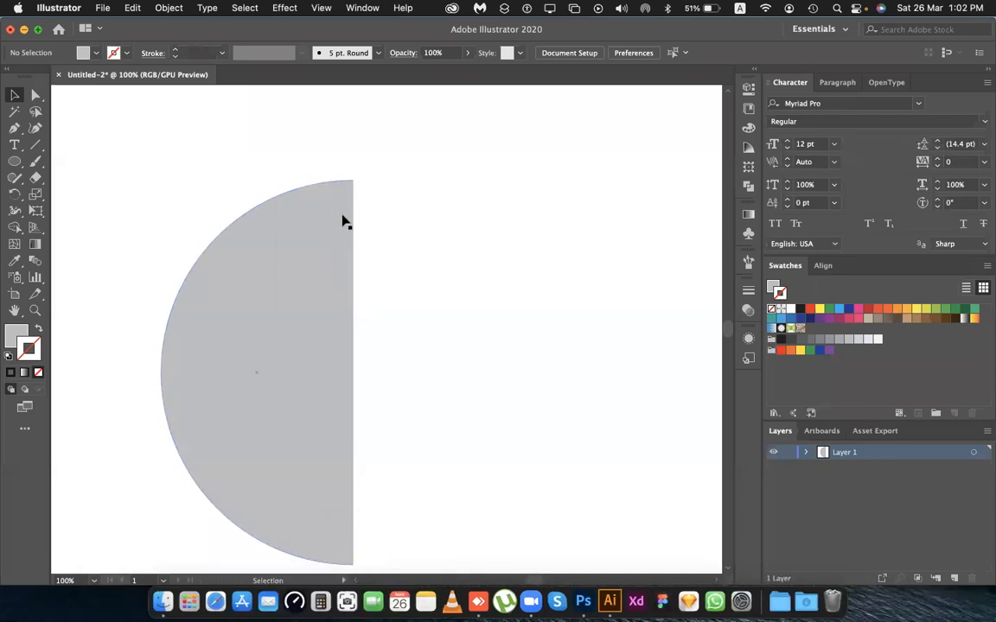
scroll(341, 222, down, 3)
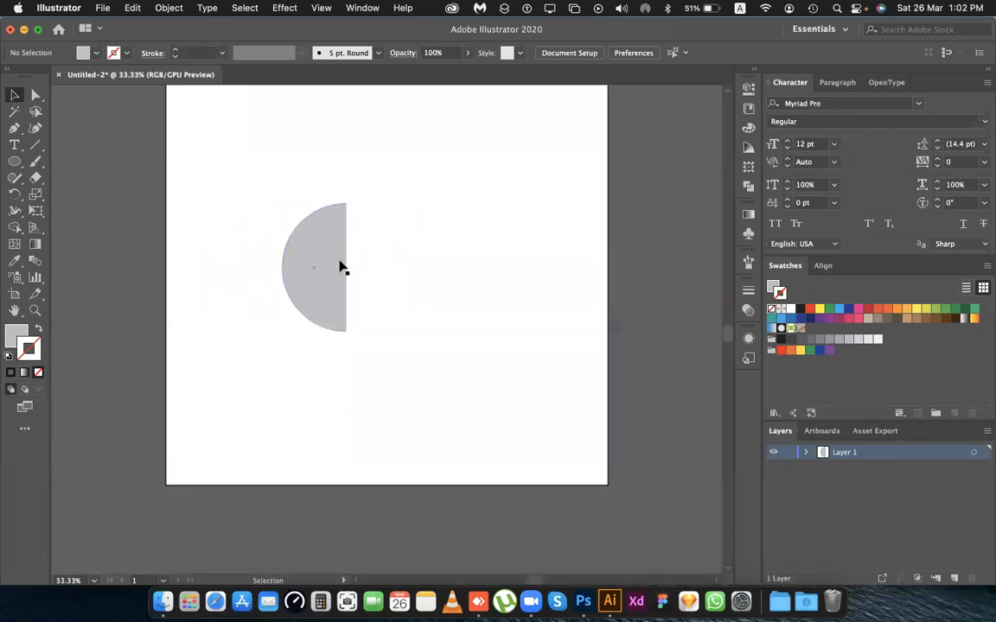
click(340, 311)
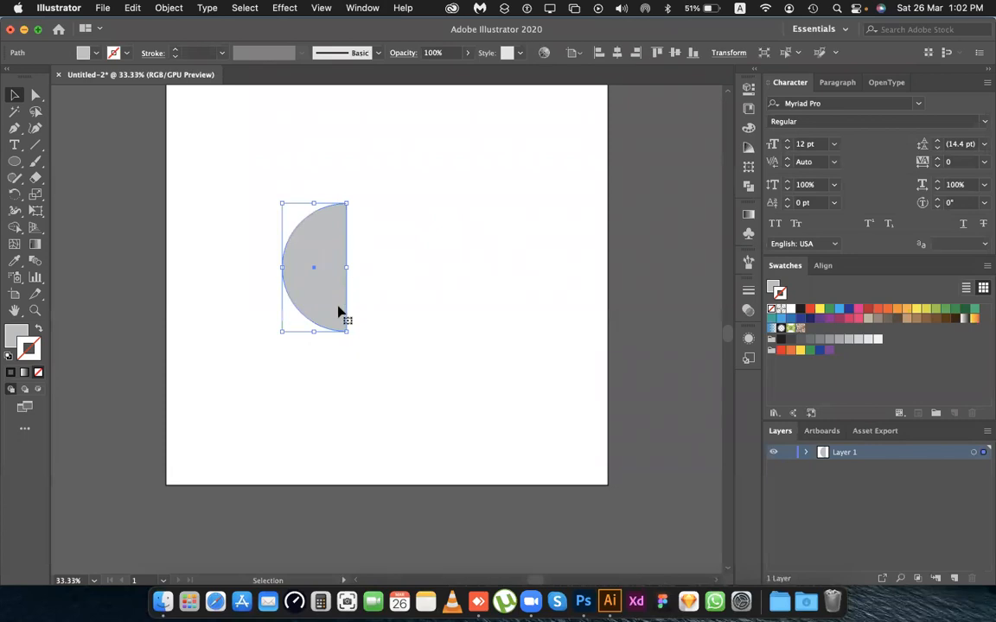
click(13, 96)
right_click(325, 252)
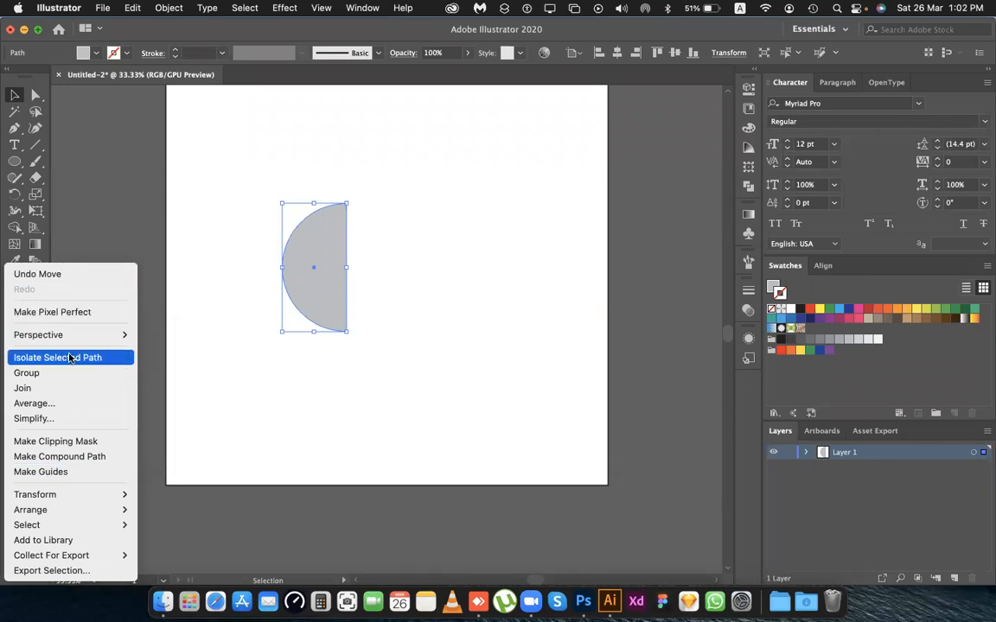
click(65, 390)
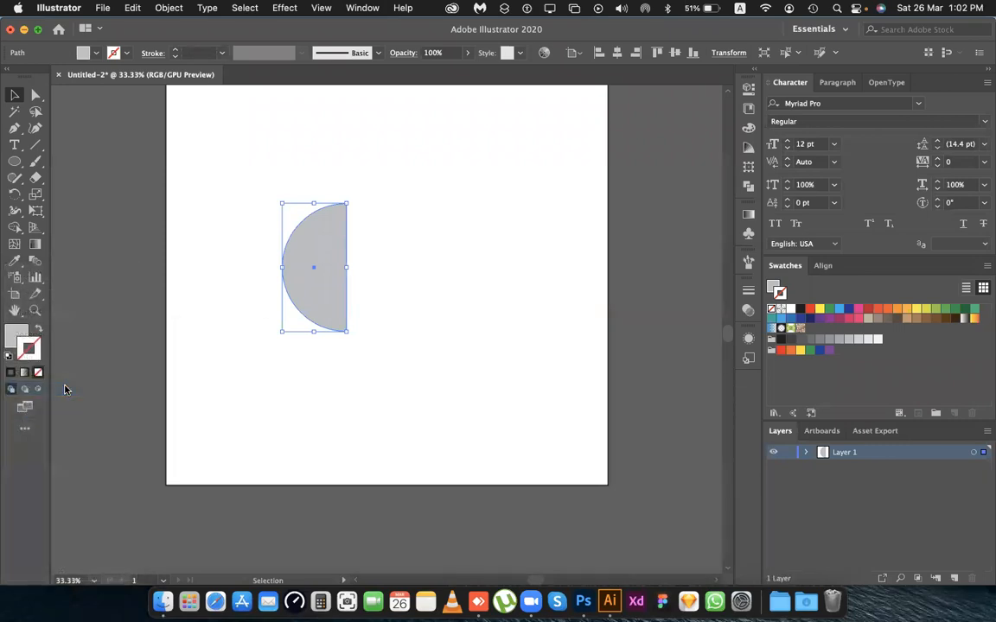
click(451, 417)
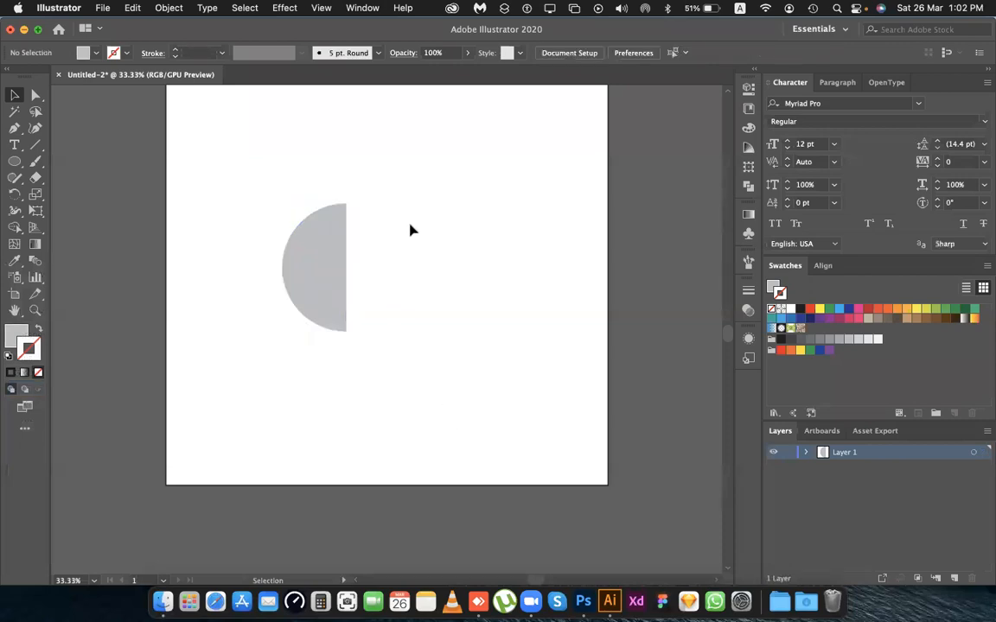
Examine the half circle's straight edge and its corner points up close.
scroll(409, 230, up, 1)
scroll(411, 231, up, 1)
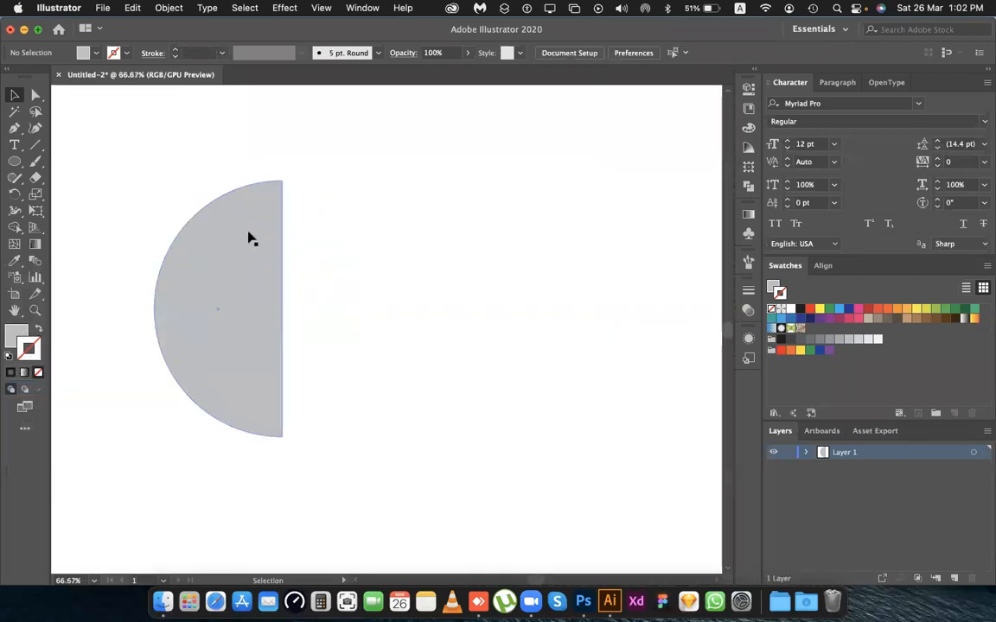
scroll(259, 224, up, 3)
scroll(380, 380, up, 5)
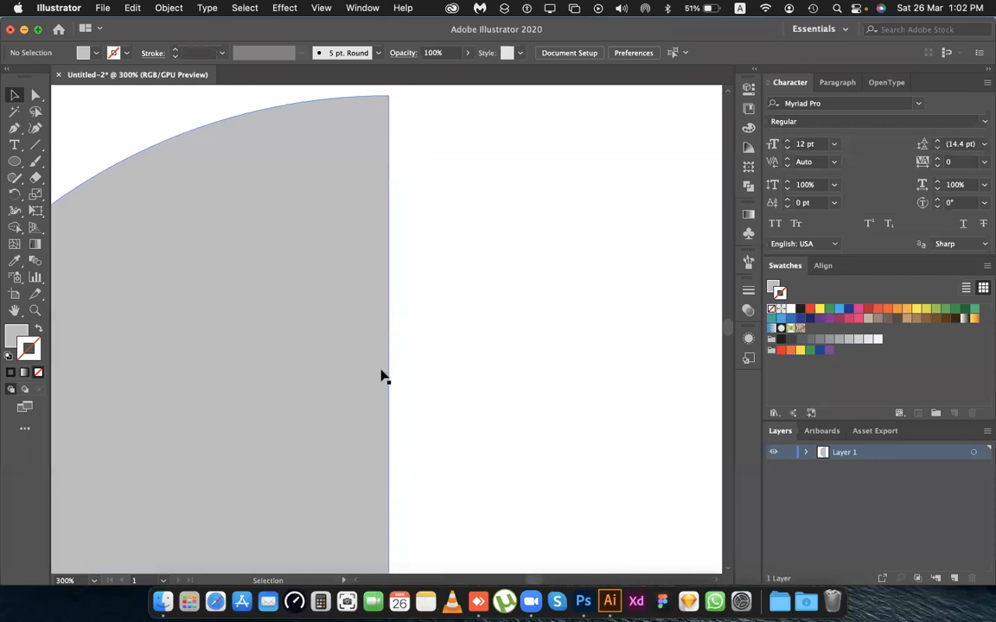
scroll(374, 215, down, 4)
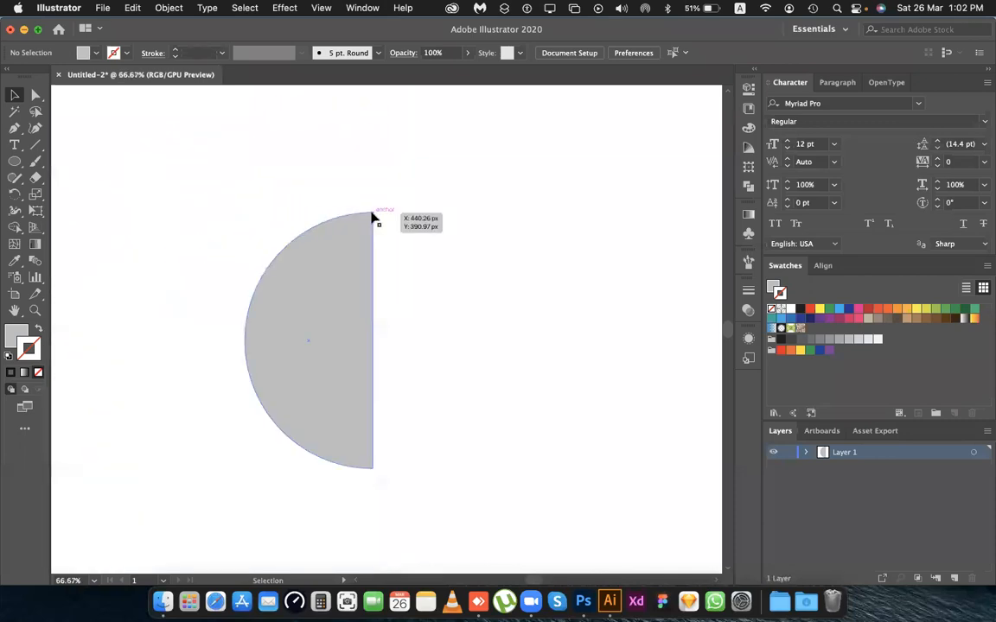
click(362, 273)
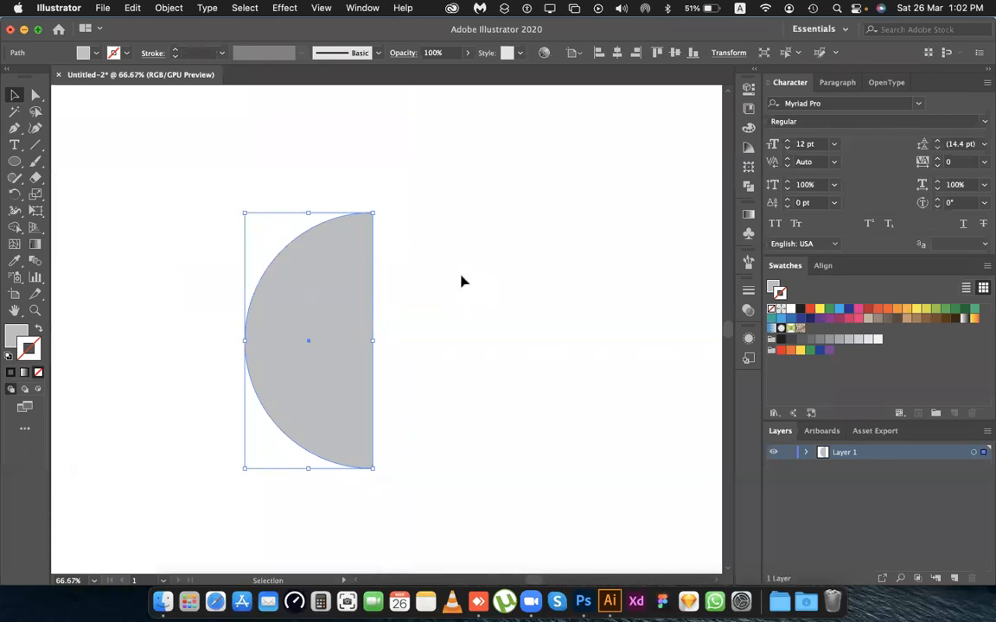
click(460, 273)
scroll(461, 275, down, 1)
scroll(460, 279, down, 1)
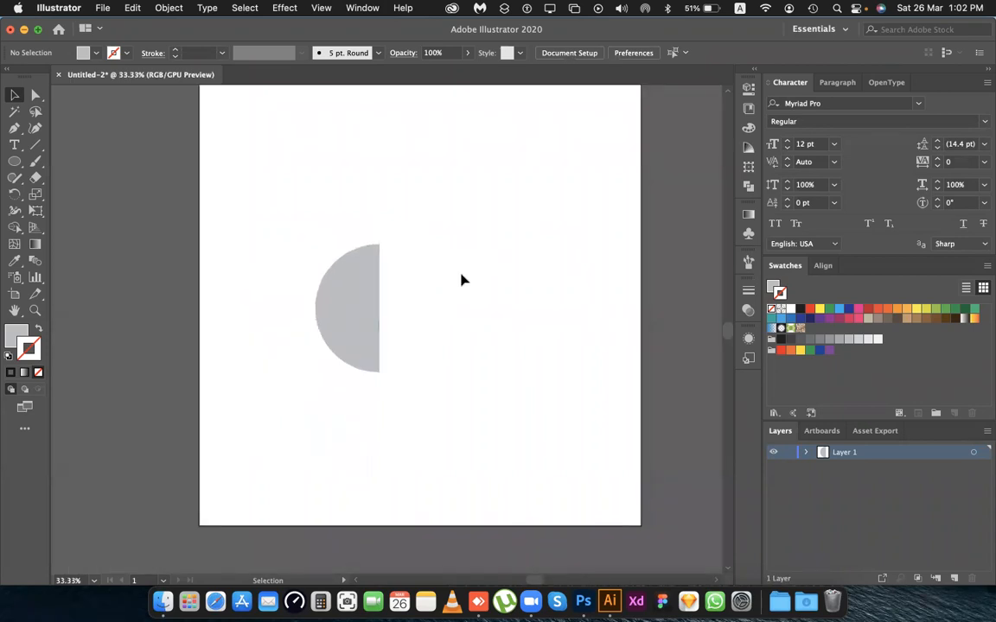
Set up a 3D Revolve effect on the half circle with the preview on and the revolve axis at the Right Edge.
click(358, 304)
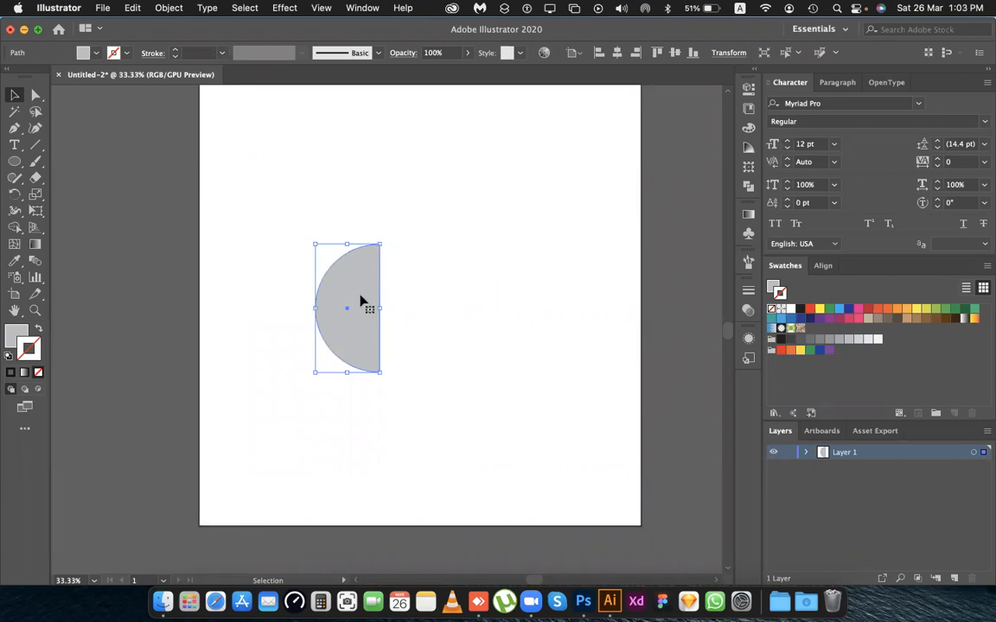
click(284, 8)
mouse_move(344, 105)
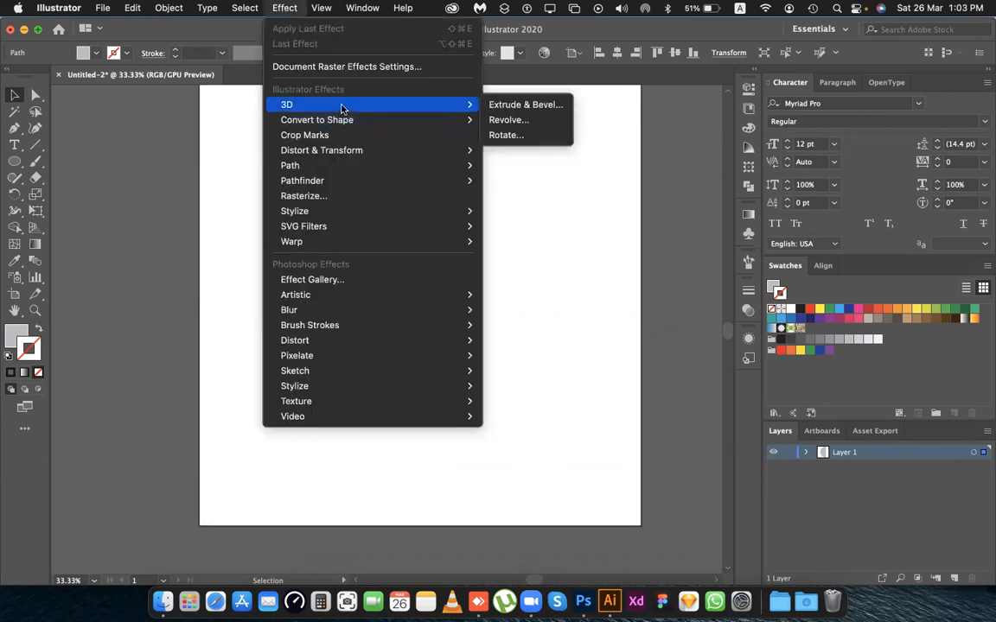
click(508, 121)
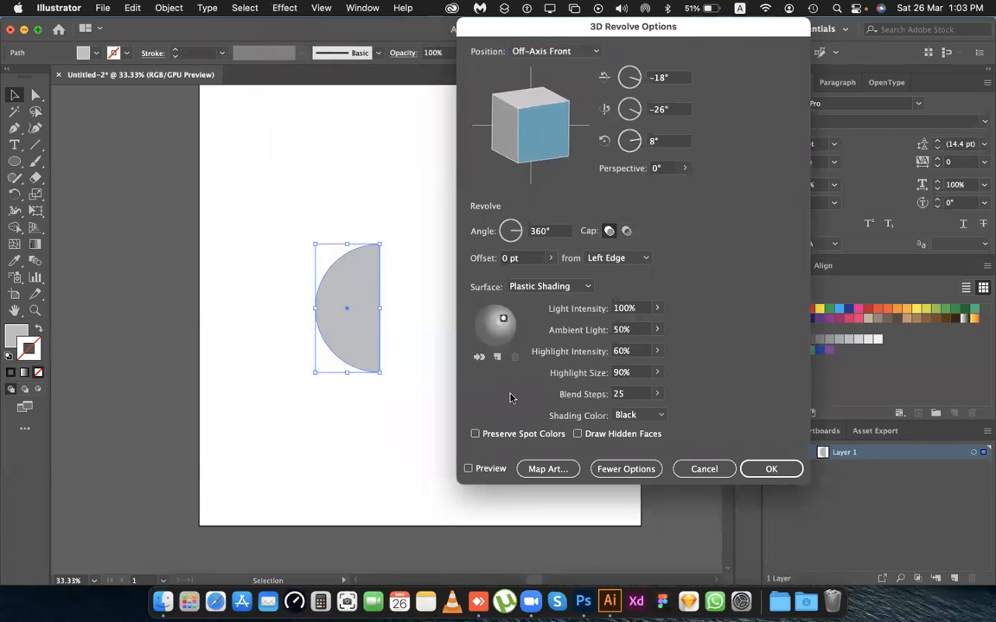
click(467, 468)
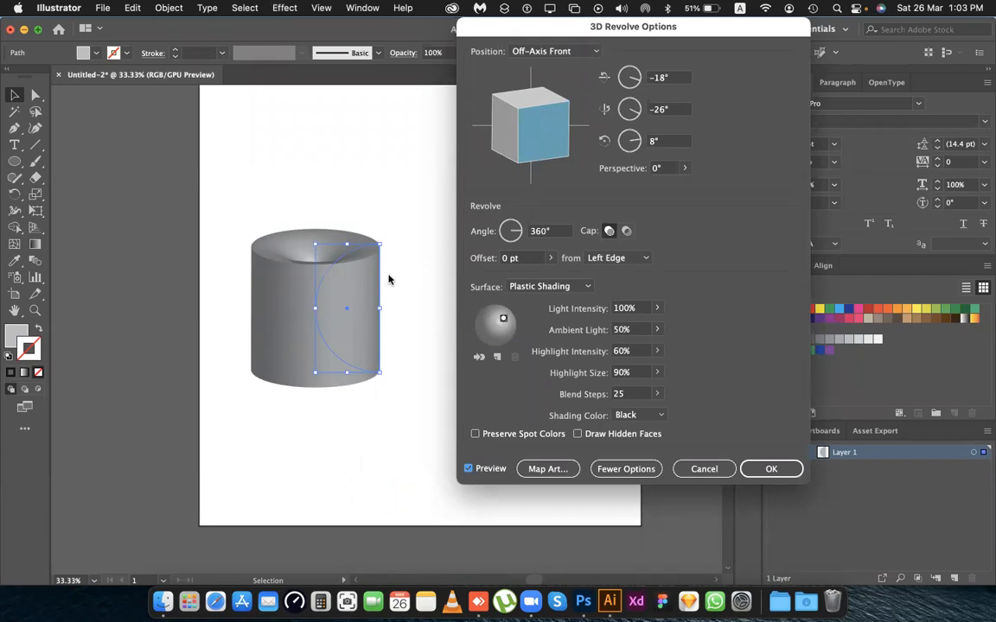
click(630, 259)
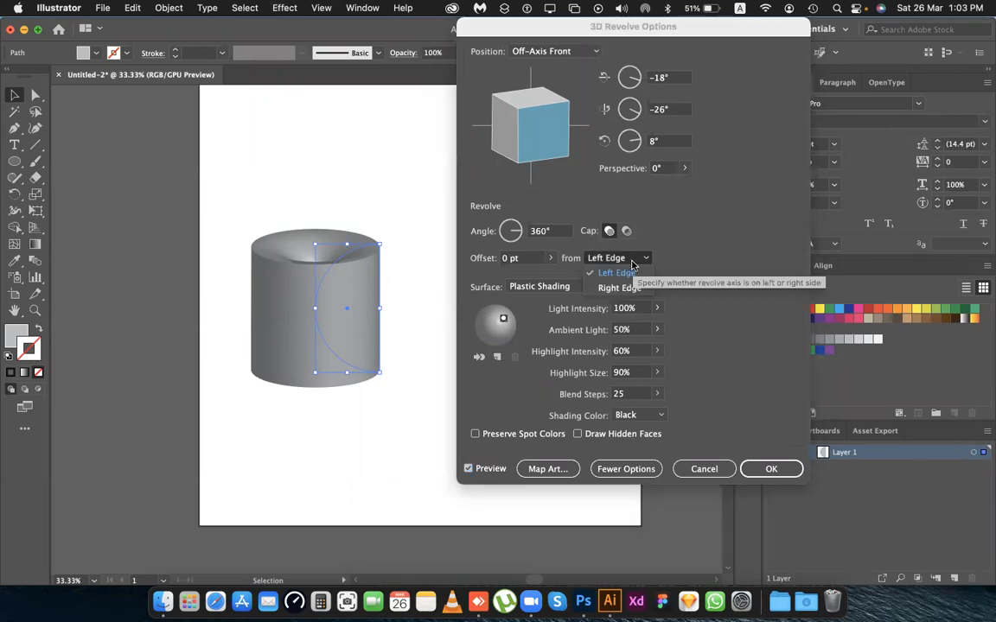
click(616, 287)
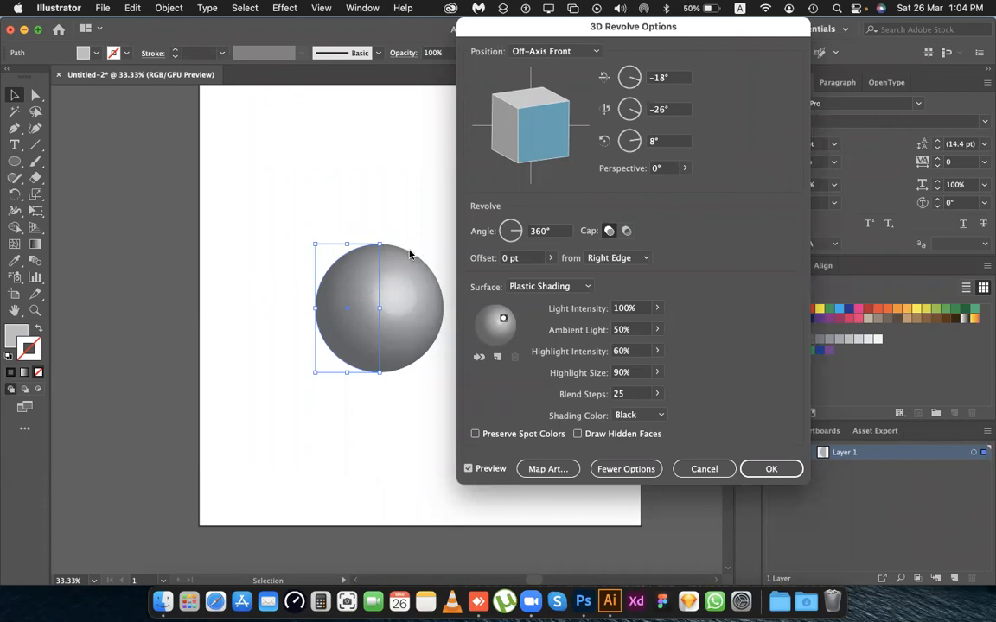
Rotate the revolved sphere to -14°, -6° and 8°, and change its surface to Diffuse Shading.
mouse_move(536, 121)
mouse_down()
mouse_move(533, 111)
mouse_move(522, 126)
mouse_up()
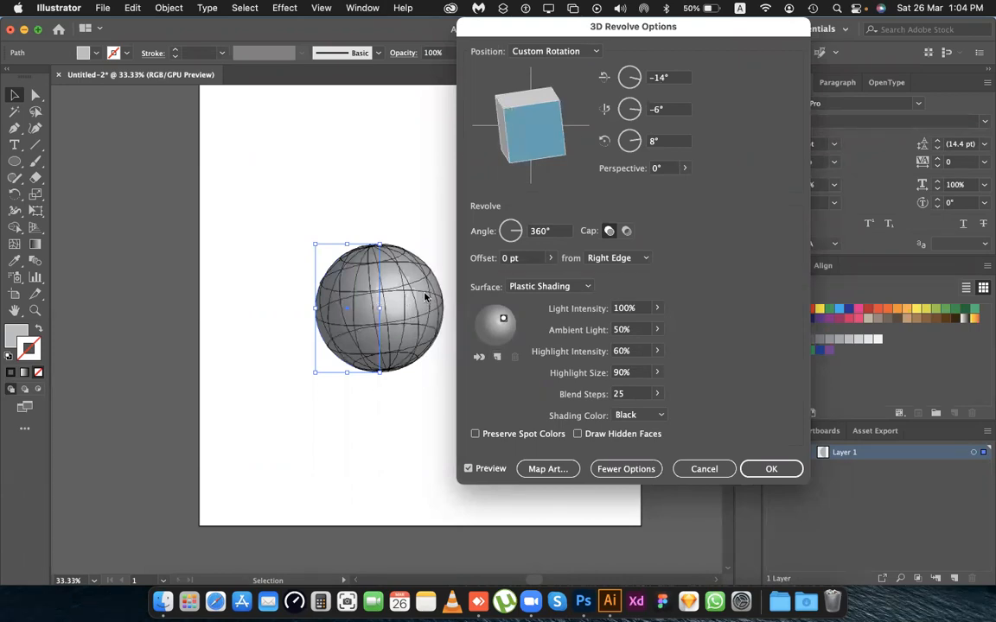
click(542, 293)
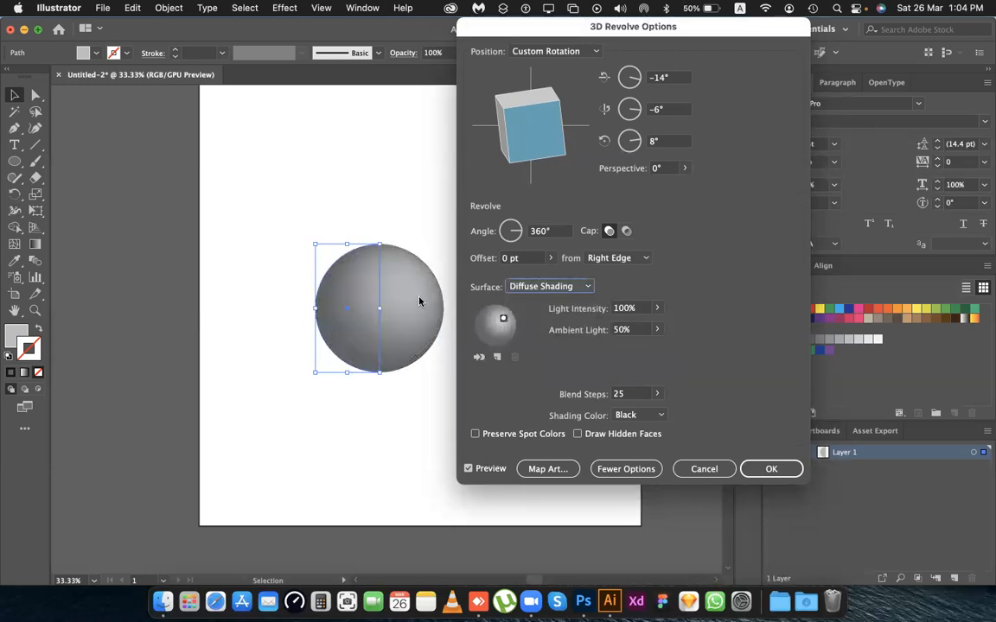
click(604, 469)
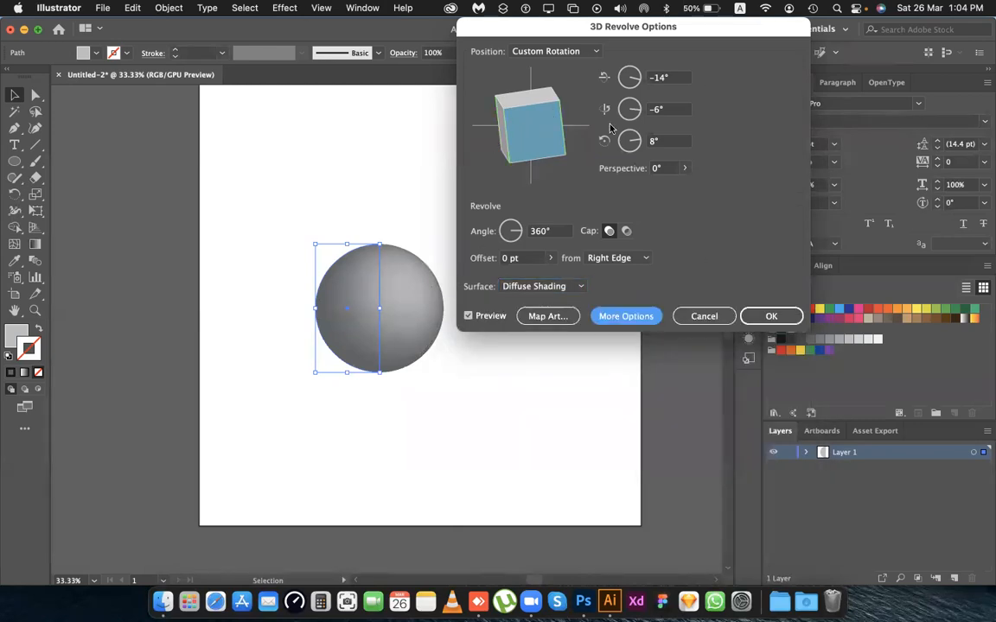
click(626, 316)
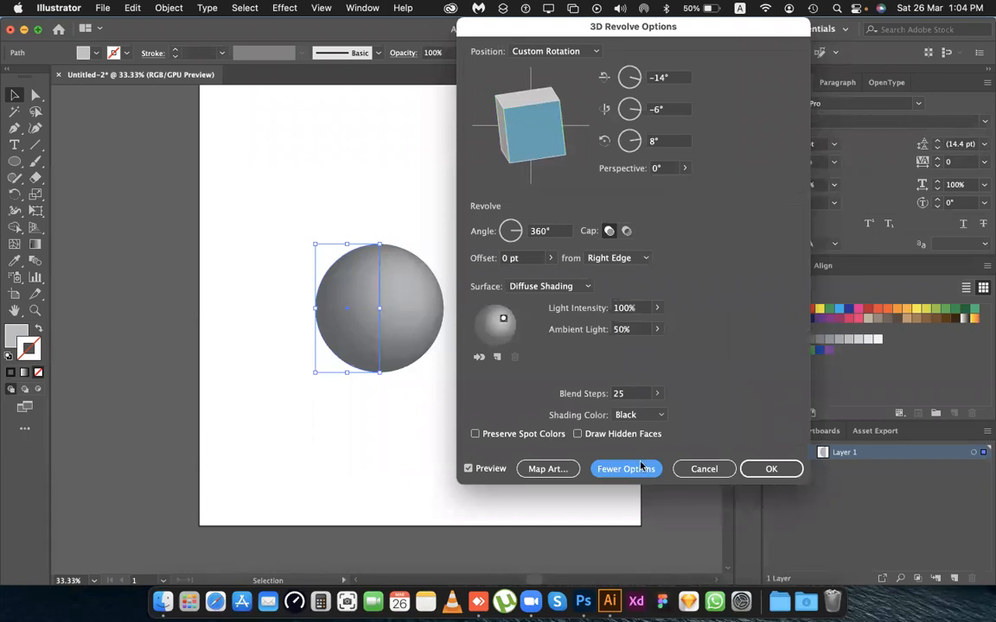
Set the sphere's blend steps to 108, apply the 3D Revolve effect and deselect the sphere.
click(624, 394)
scroll(624, 393, up, 14)
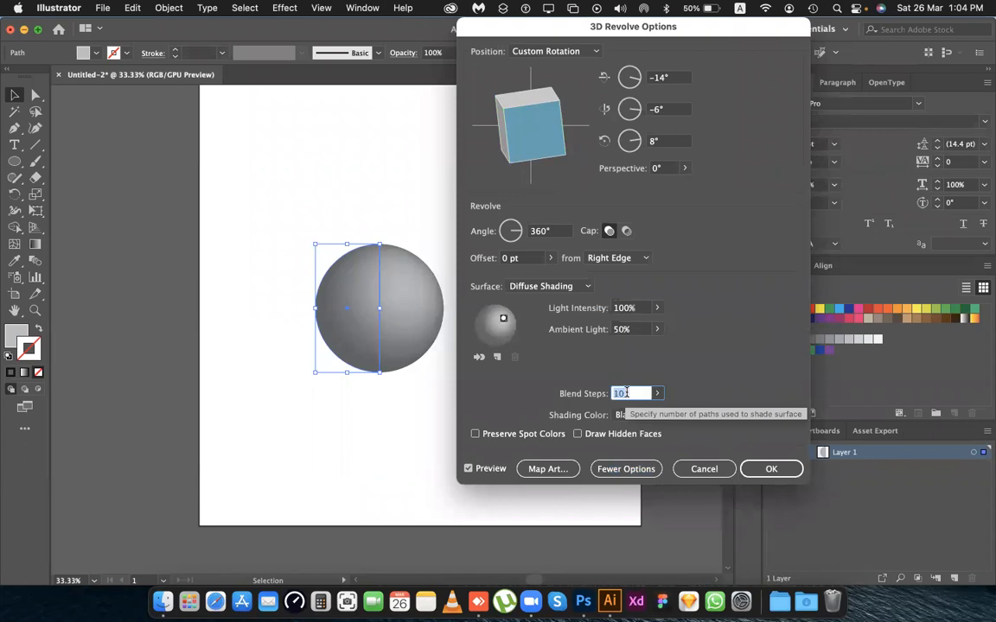
scroll(626, 393, up, 7)
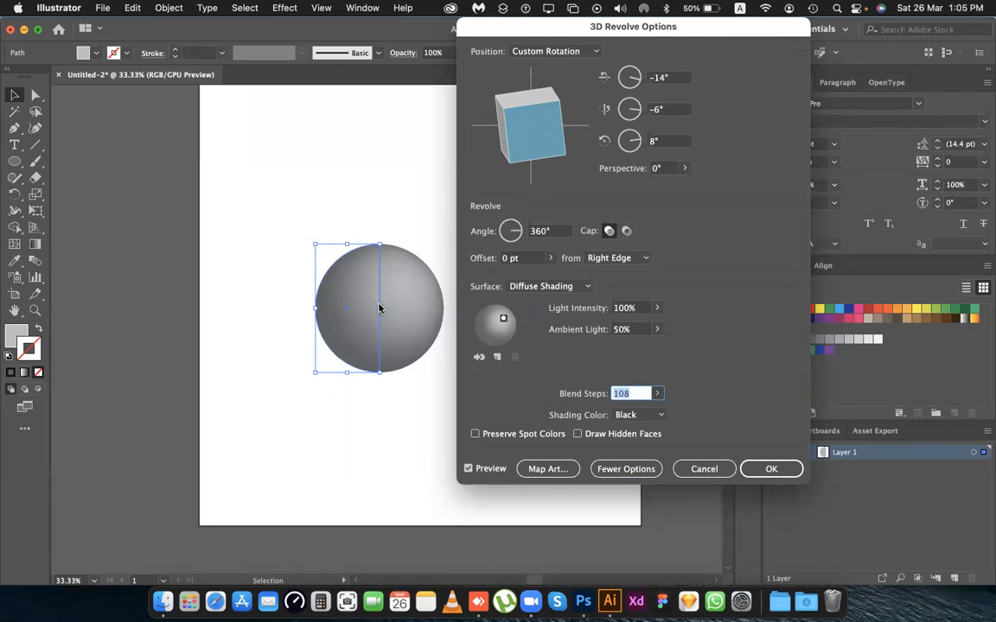
click(746, 475)
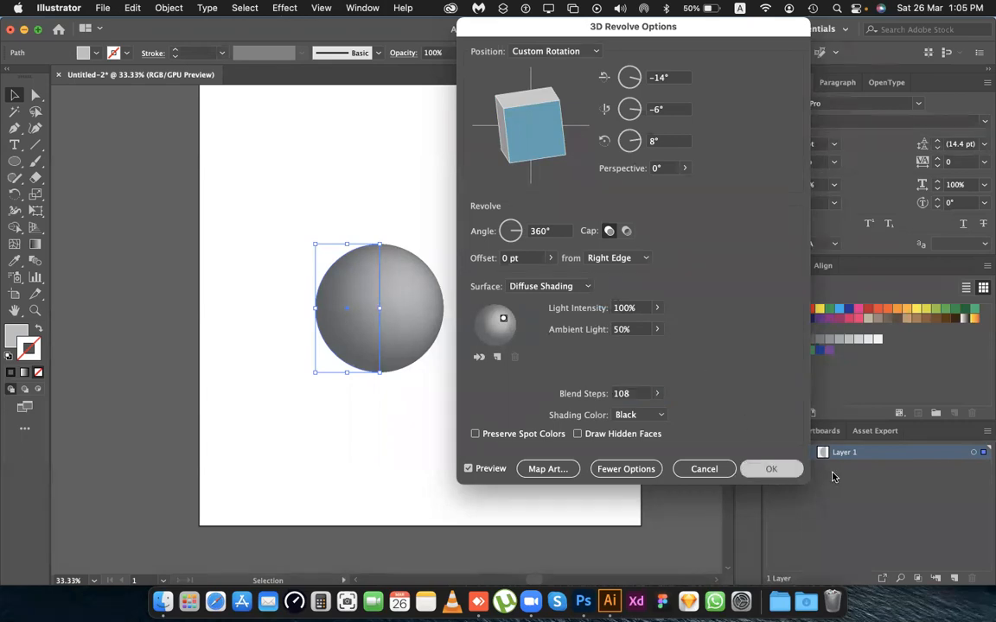
click(508, 317)
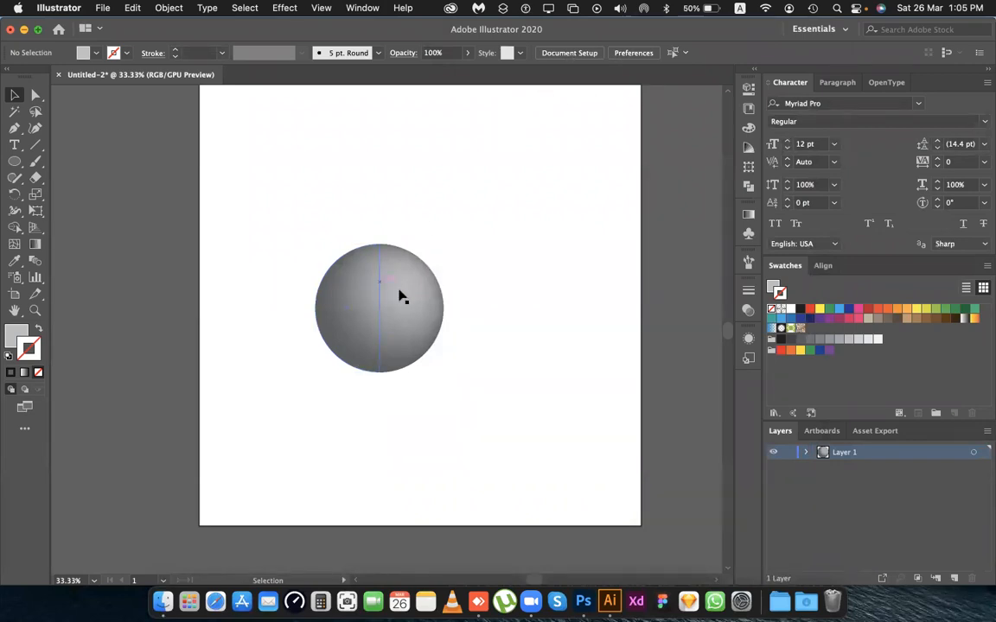
Look through the document's available symbols, then close the symbol collection.
scroll(433, 260, right, 5)
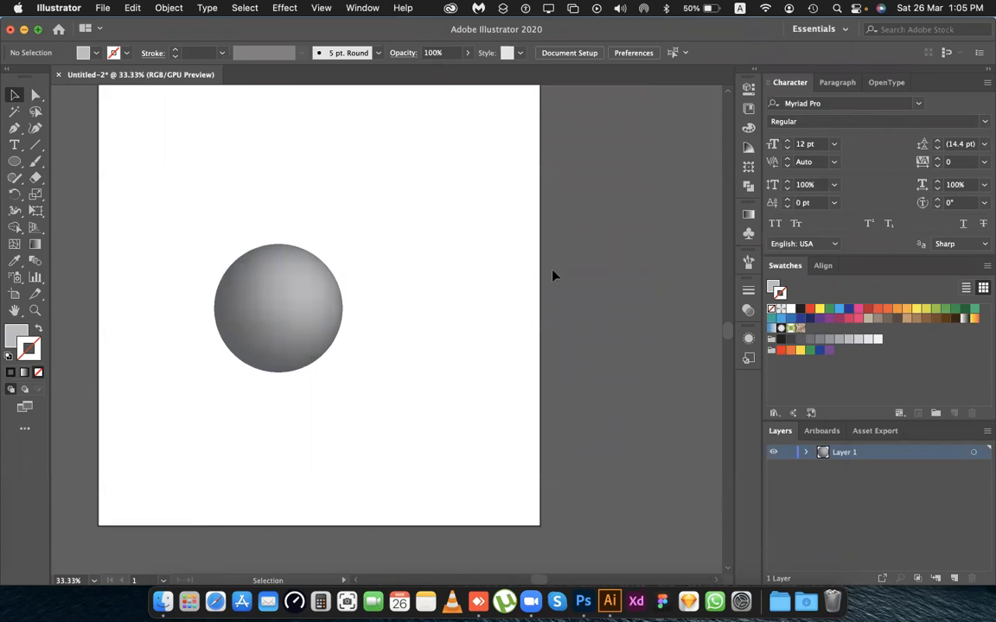
click(748, 234)
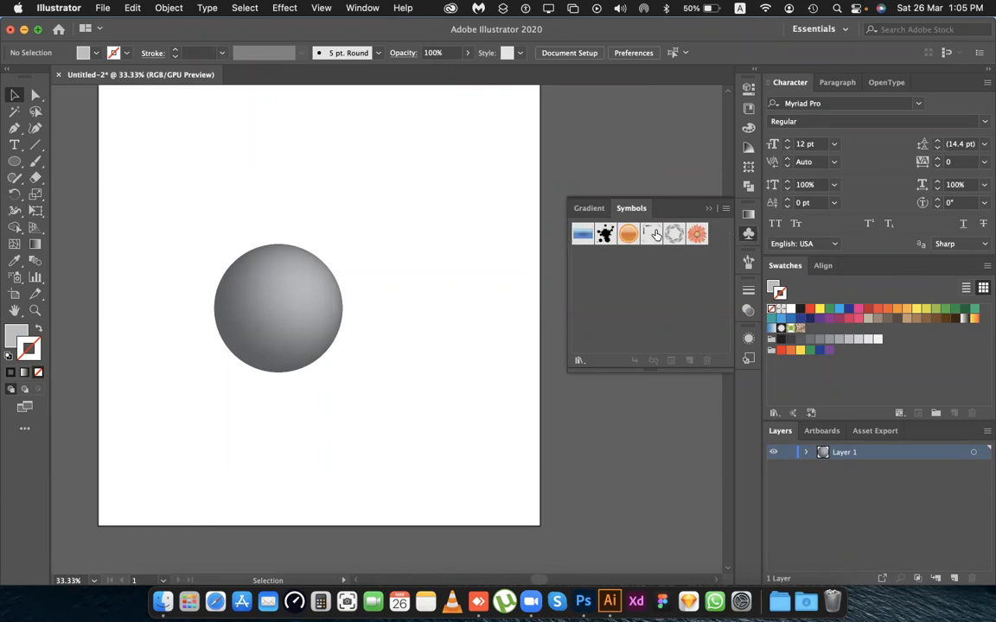
click(745, 236)
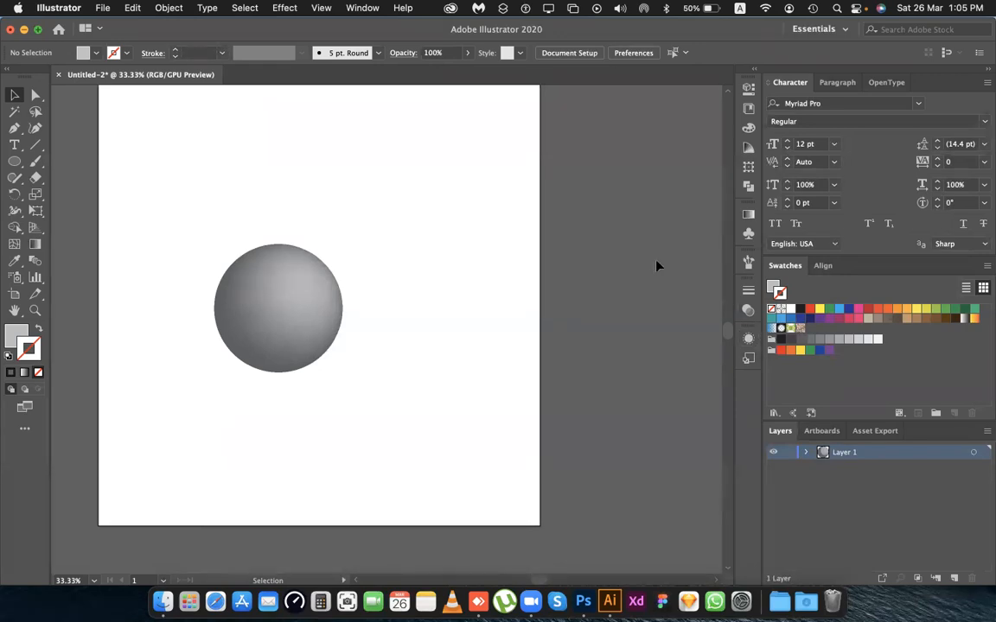
scroll(264, 158, down, 3)
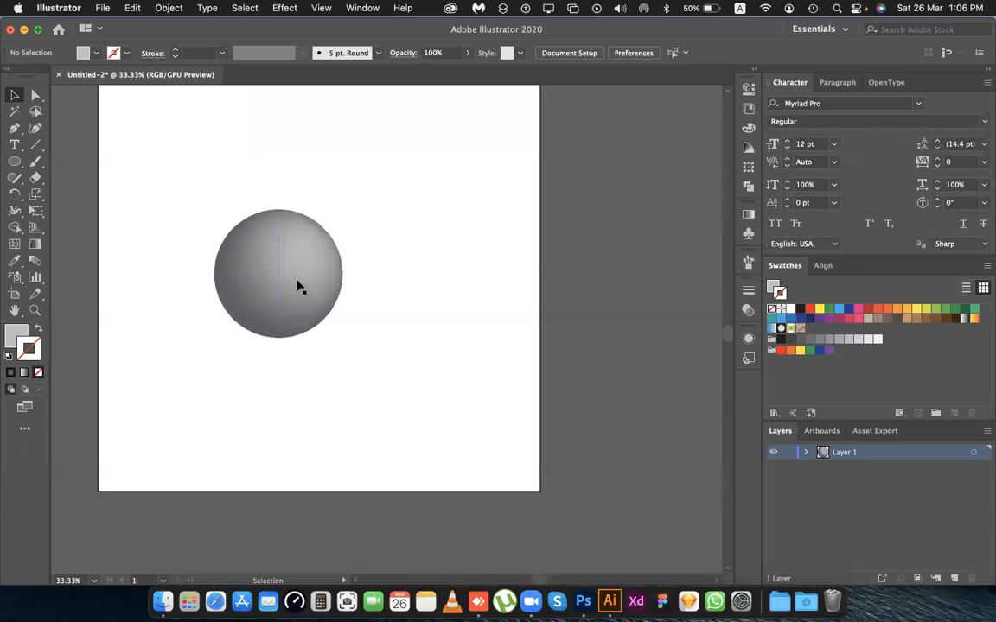
click(747, 338)
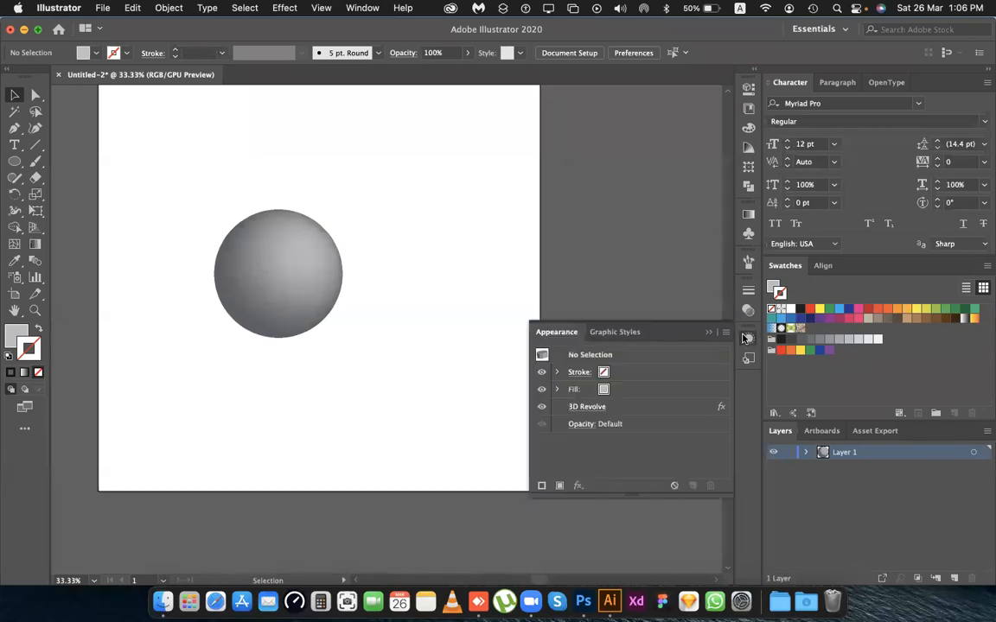
click(747, 338)
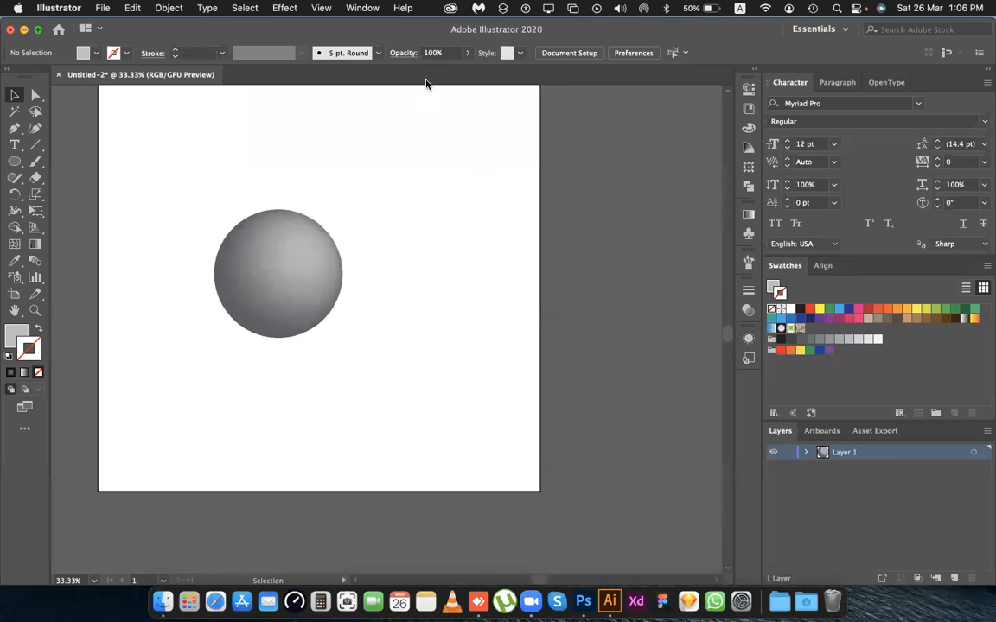
click(360, 8)
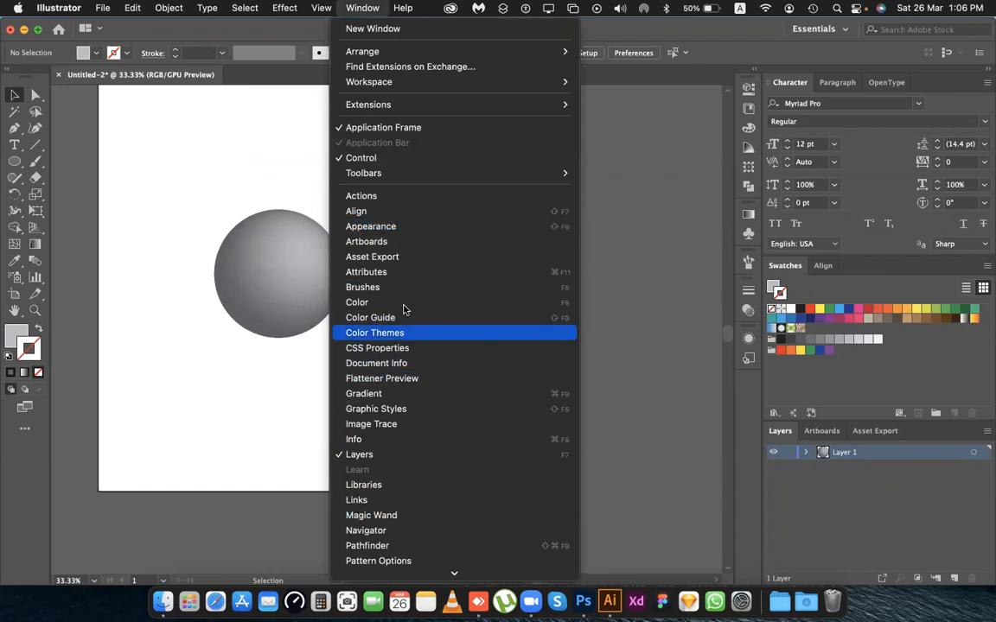
scroll(423, 340, down, 5)
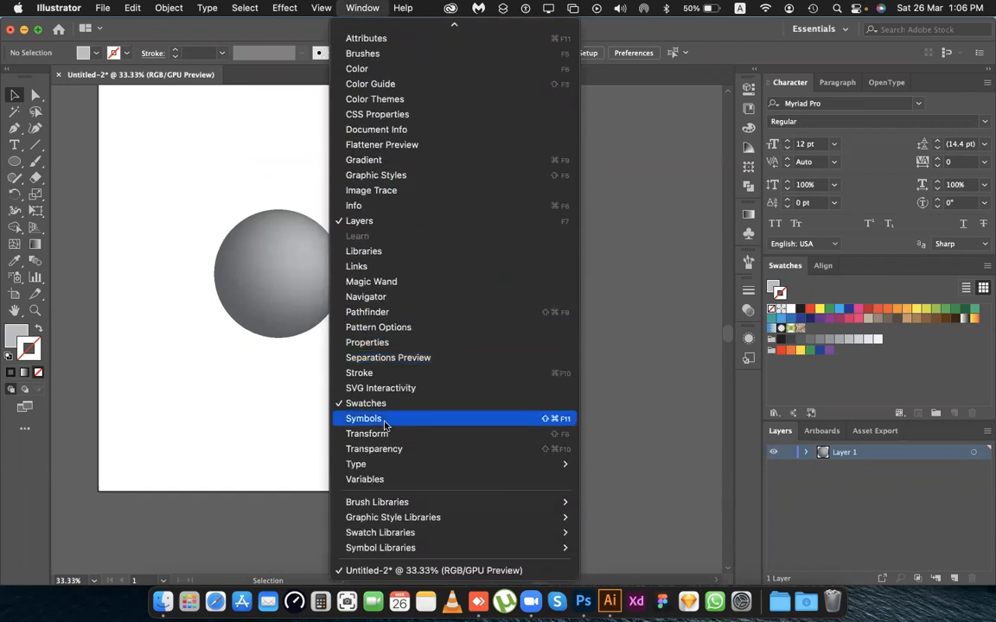
click(677, 31)
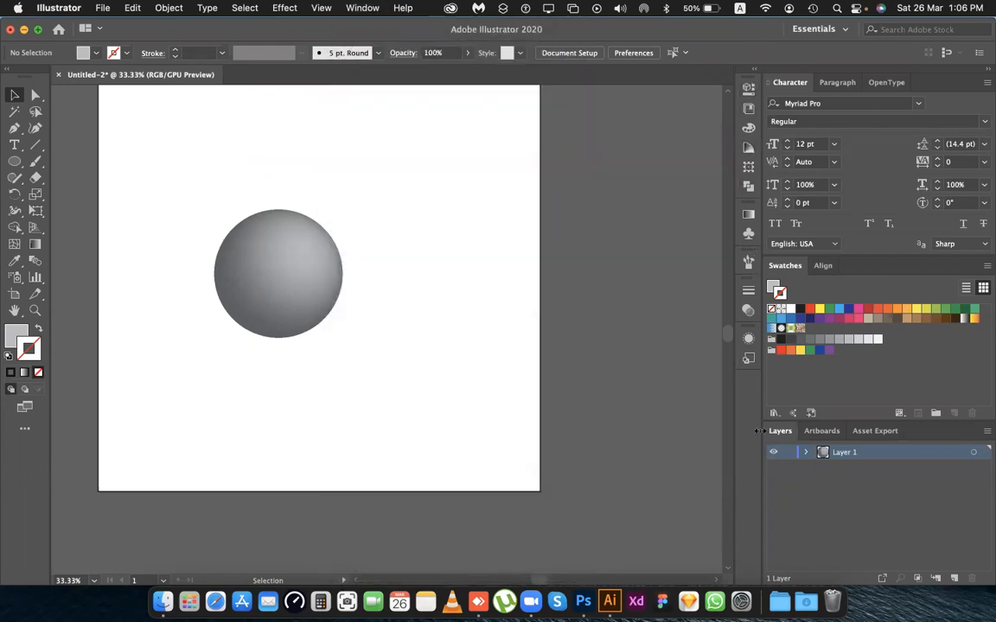
Reopen the sphere's 3D Revolve effect for editing with the preview on, and open its Map Art settings.
click(333, 299)
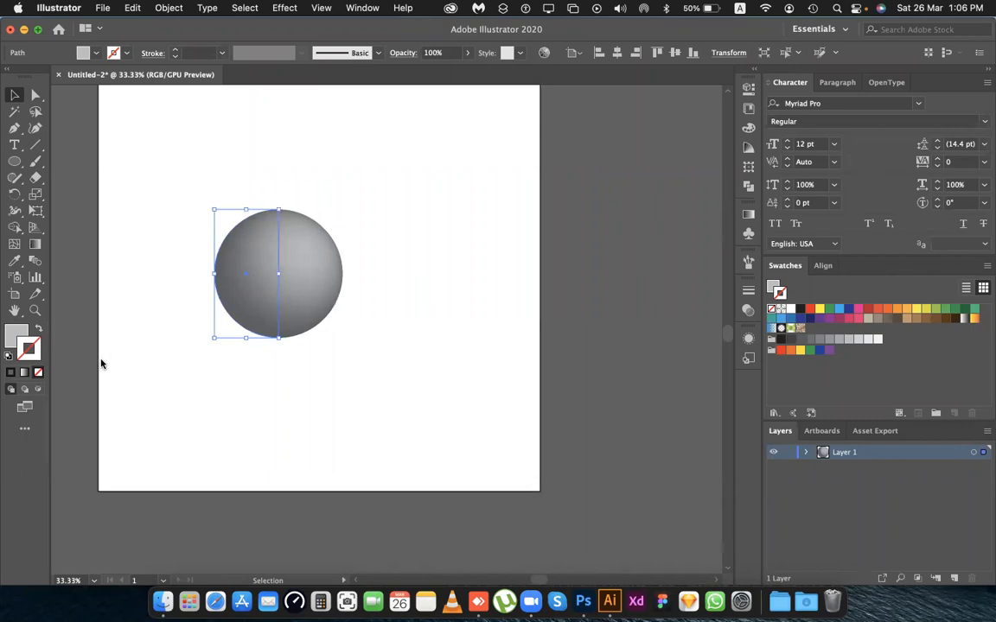
click(748, 338)
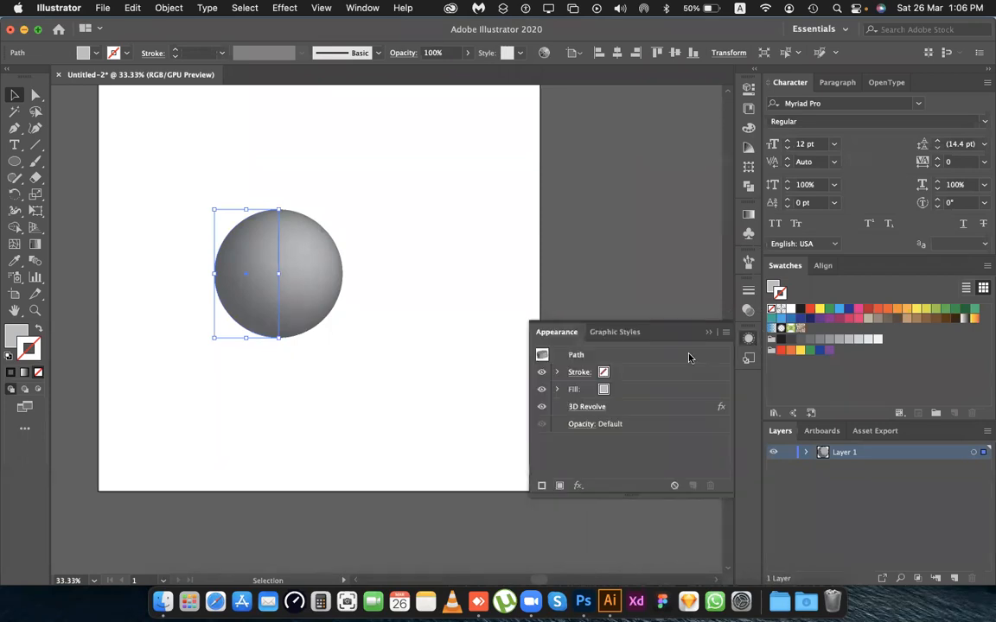
click(587, 406)
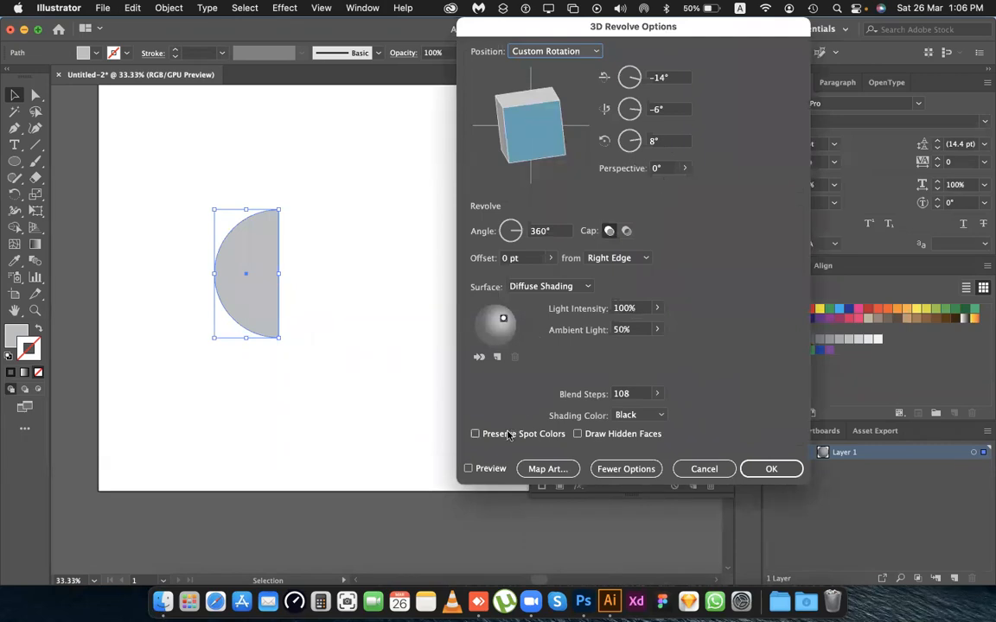
click(467, 468)
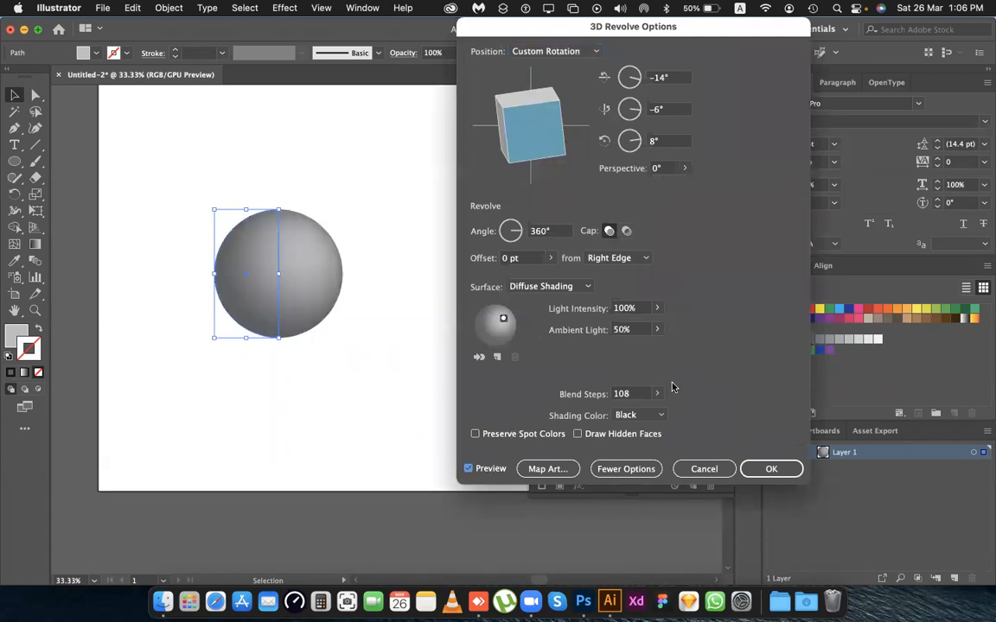
drag(788, 40, 875, 82)
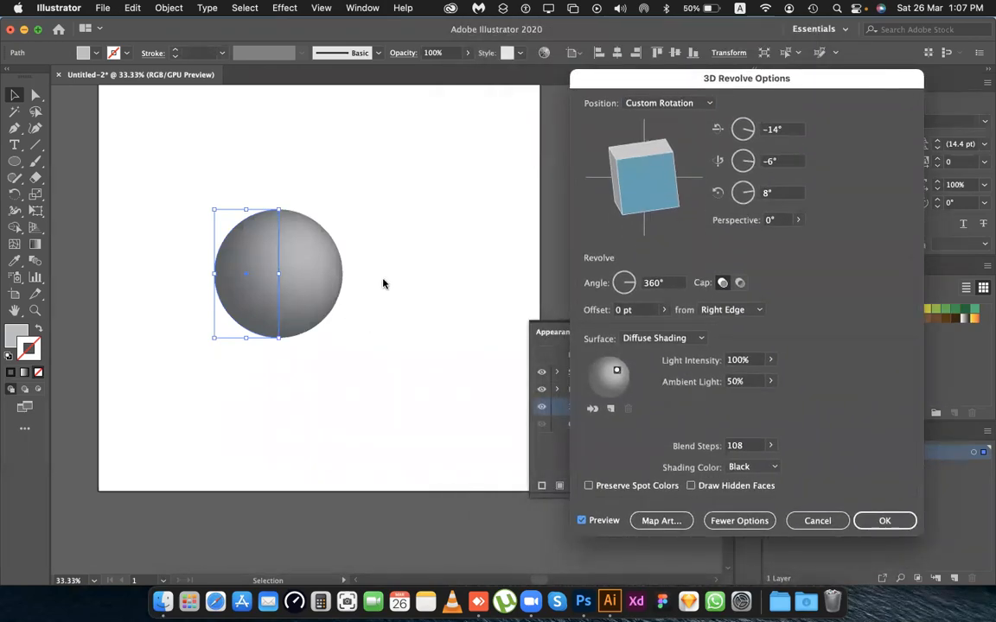
click(659, 522)
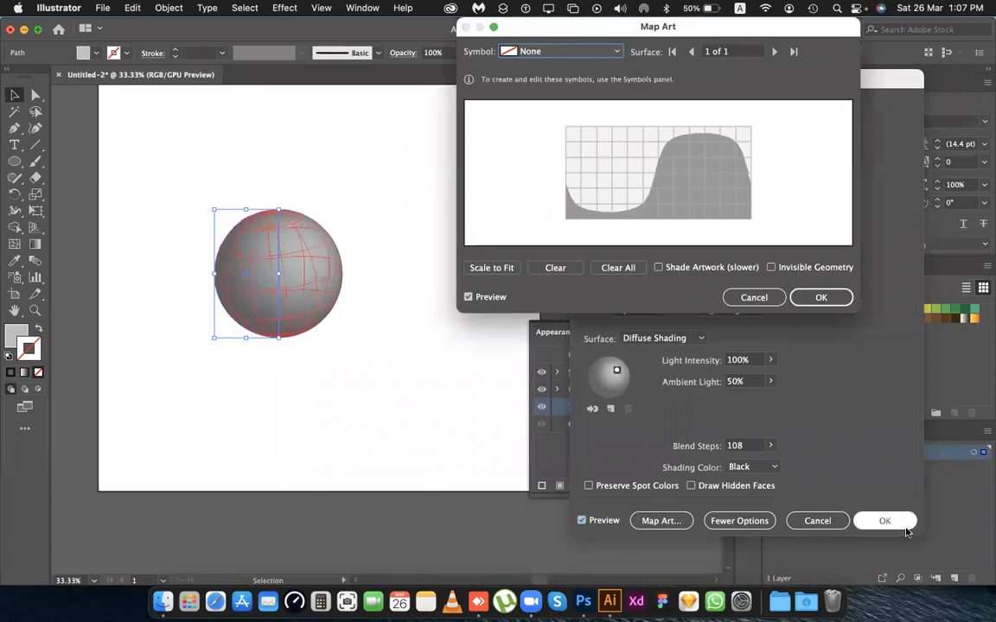
drag(705, 23, 767, 169)
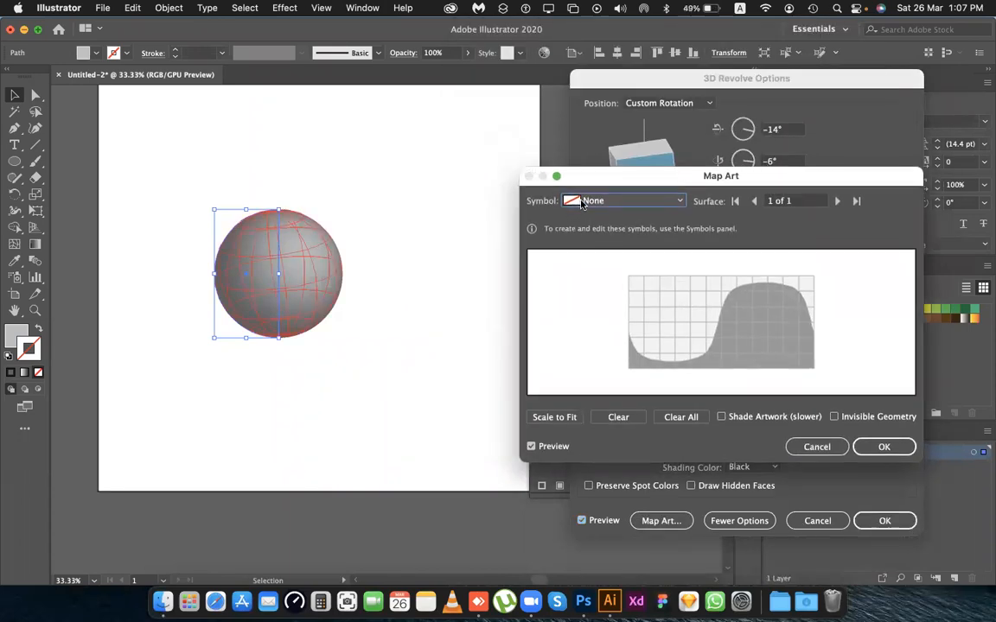
Try mapping the Vector Grime symbol onto the sphere, stretching it wider across the surface, and clear the mapped artwork.
click(606, 202)
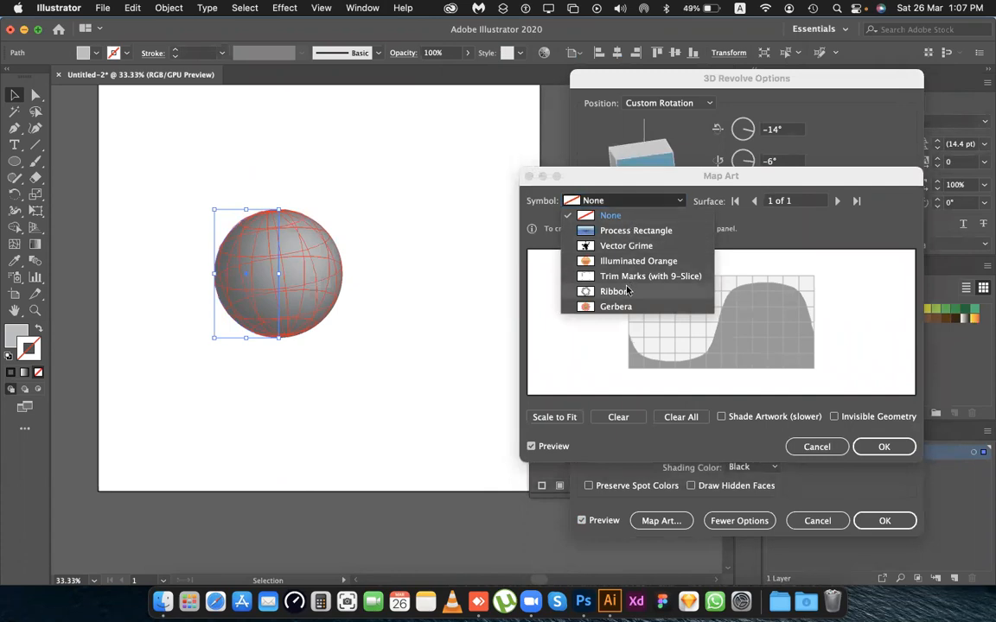
click(621, 249)
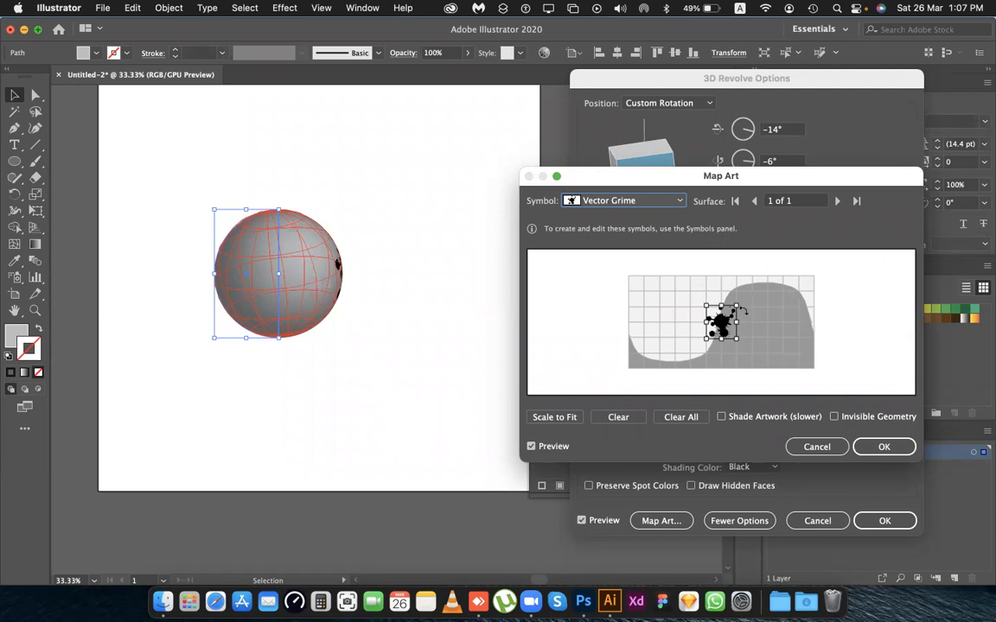
drag(740, 324, 792, 325)
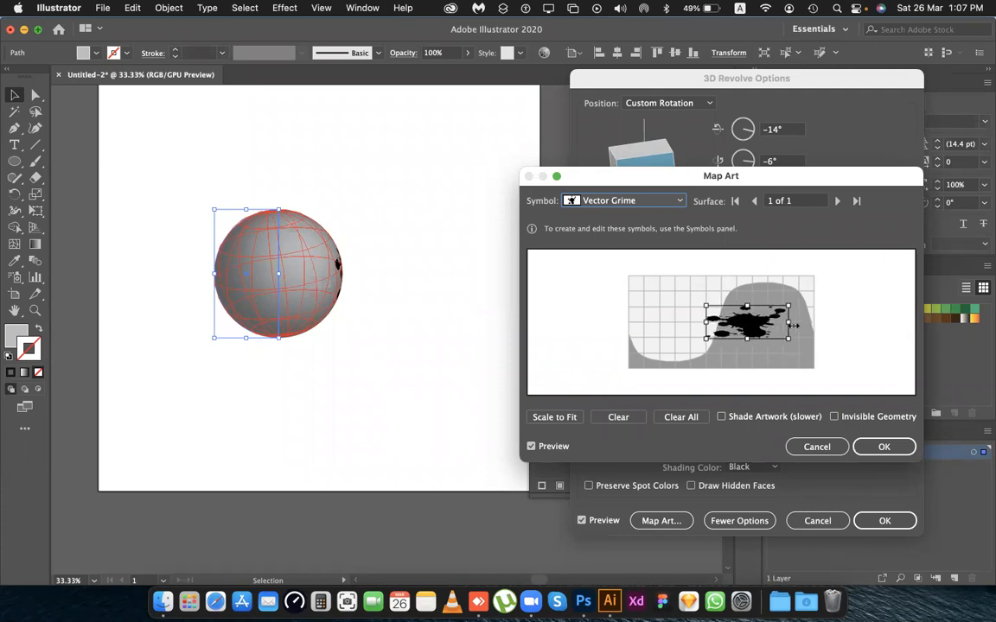
mouse_move(701, 323)
mouse_down()
mouse_move(639, 322)
mouse_move(663, 321)
mouse_up()
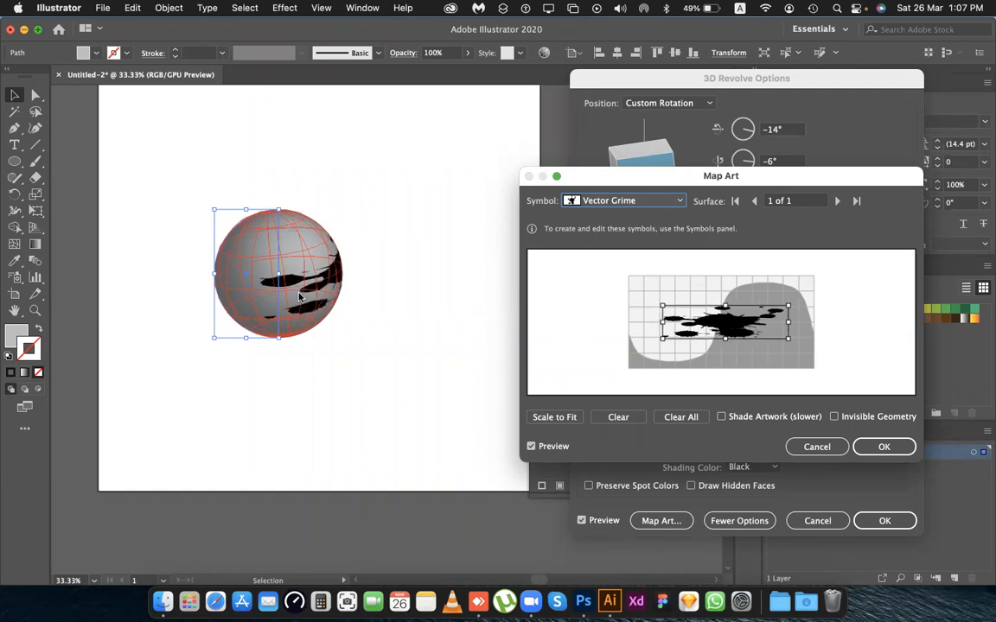
click(680, 418)
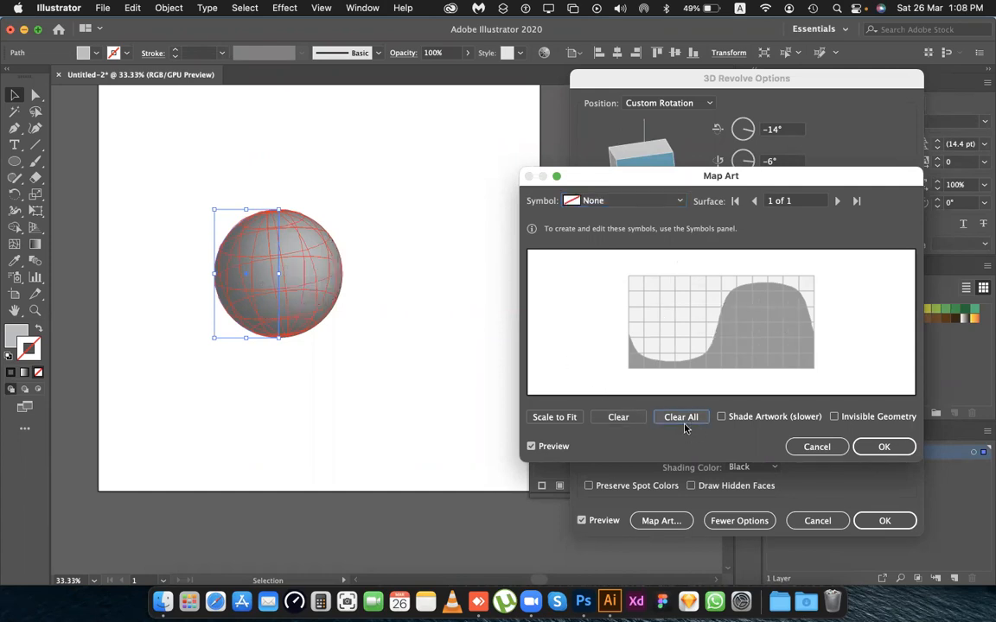
Map the Vector Grime symbol onto the sphere's surface and scale it to fit.
click(654, 202)
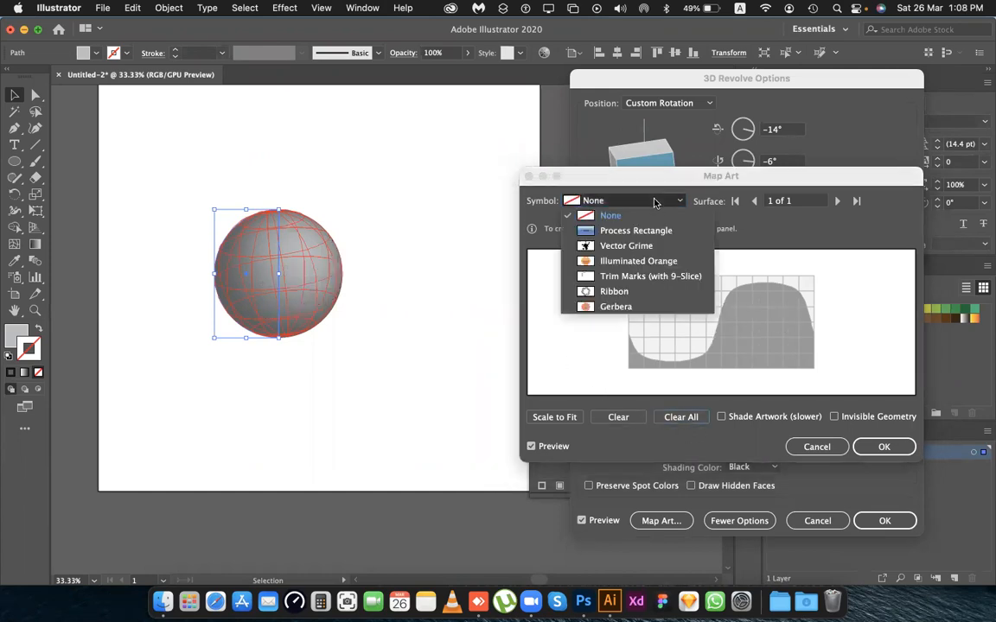
click(644, 245)
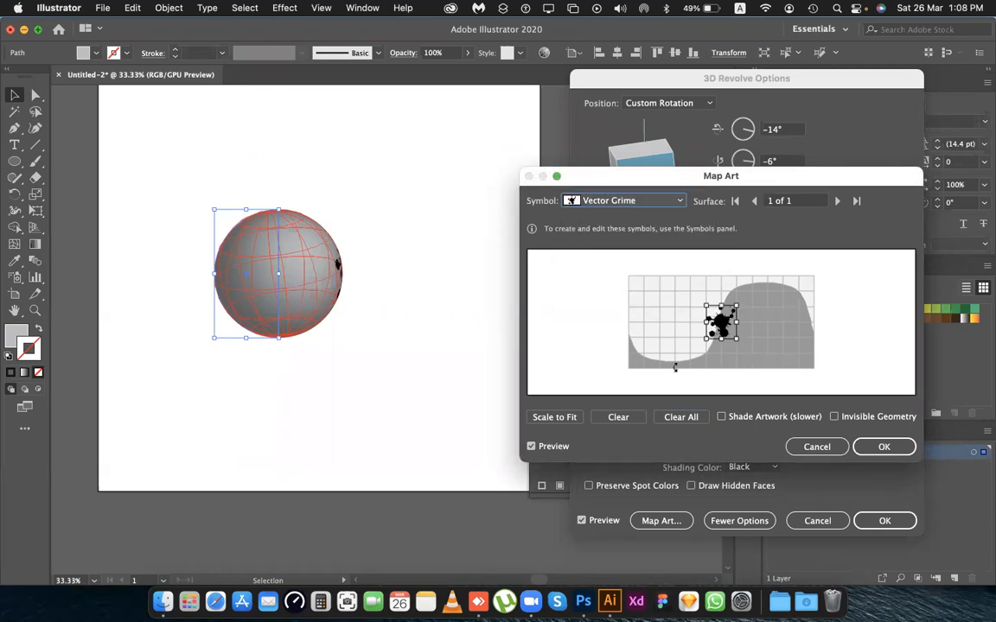
click(557, 418)
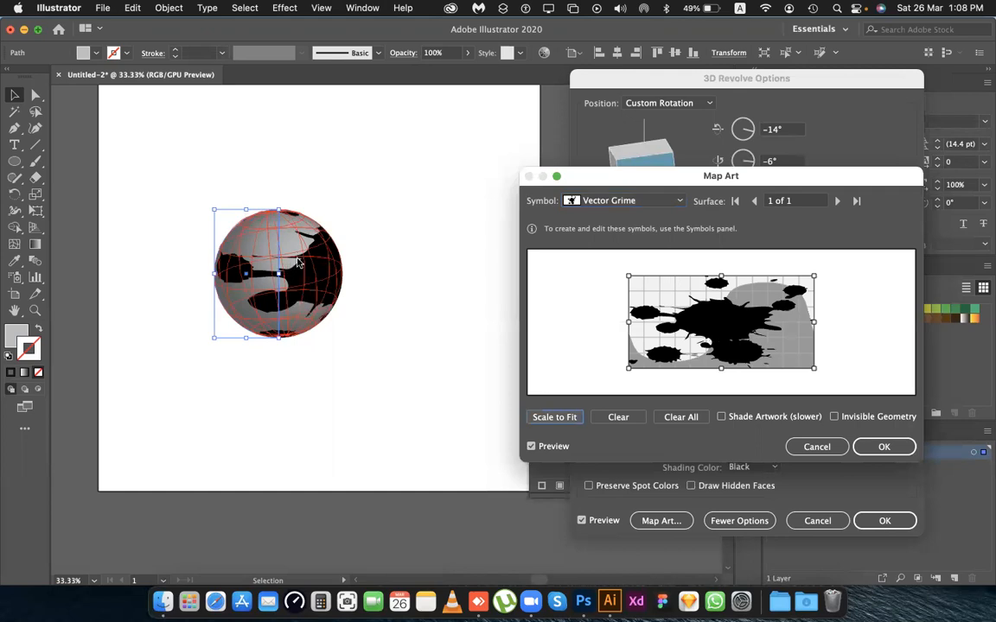
Shift the Vector Grime artwork slightly to the left on the surface map and accept the mapping.
mouse_move(727, 318)
mouse_down()
mouse_move(744, 320)
mouse_move(726, 333)
mouse_up()
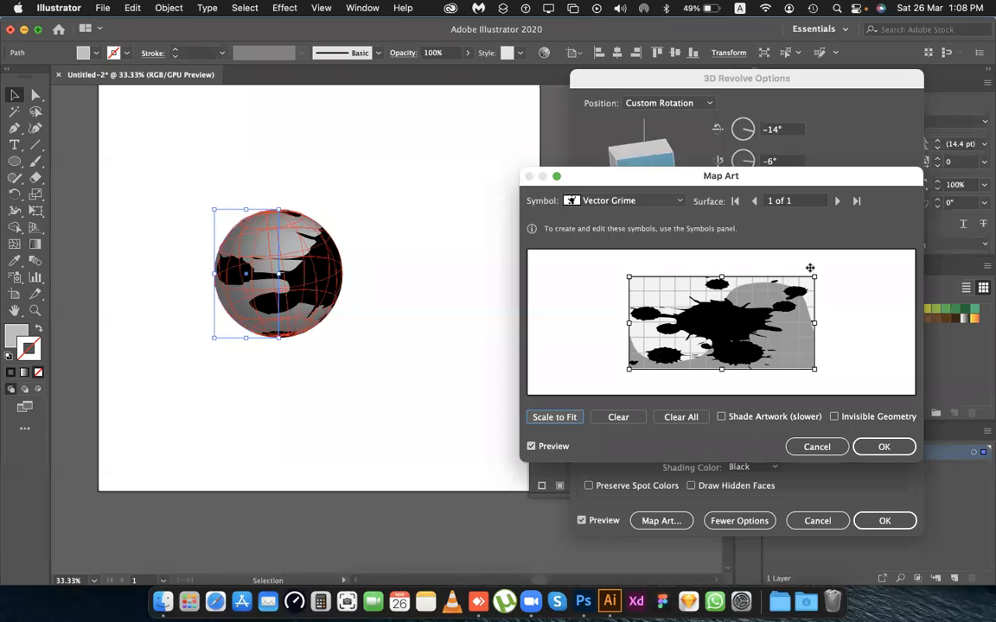
drag(744, 322, 719, 319)
mouse_move(643, 288)
mouse_down()
mouse_move(658, 285)
mouse_move(644, 280)
mouse_up()
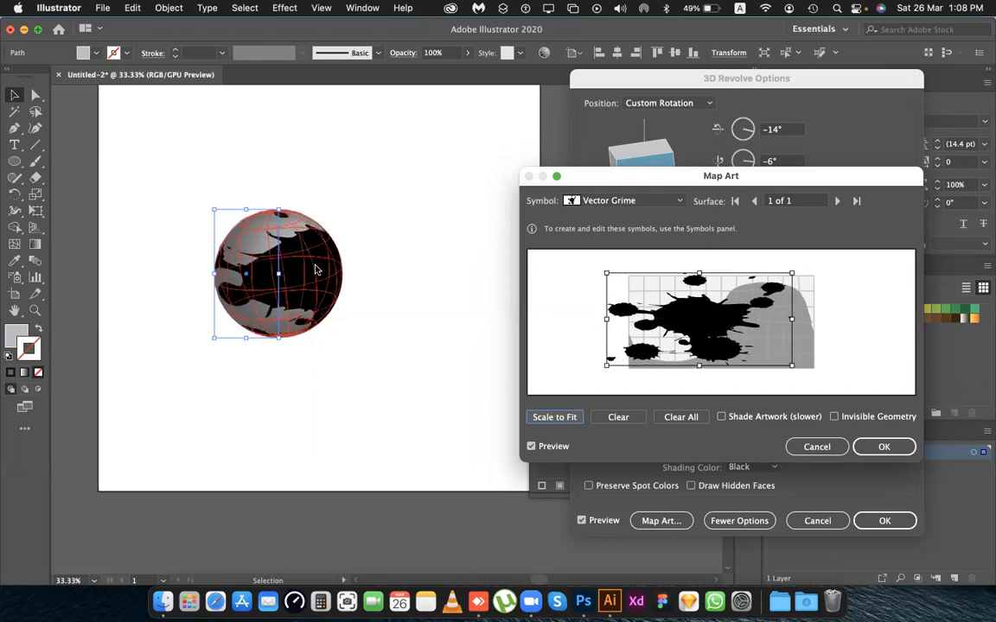
drag(698, 308, 697, 310)
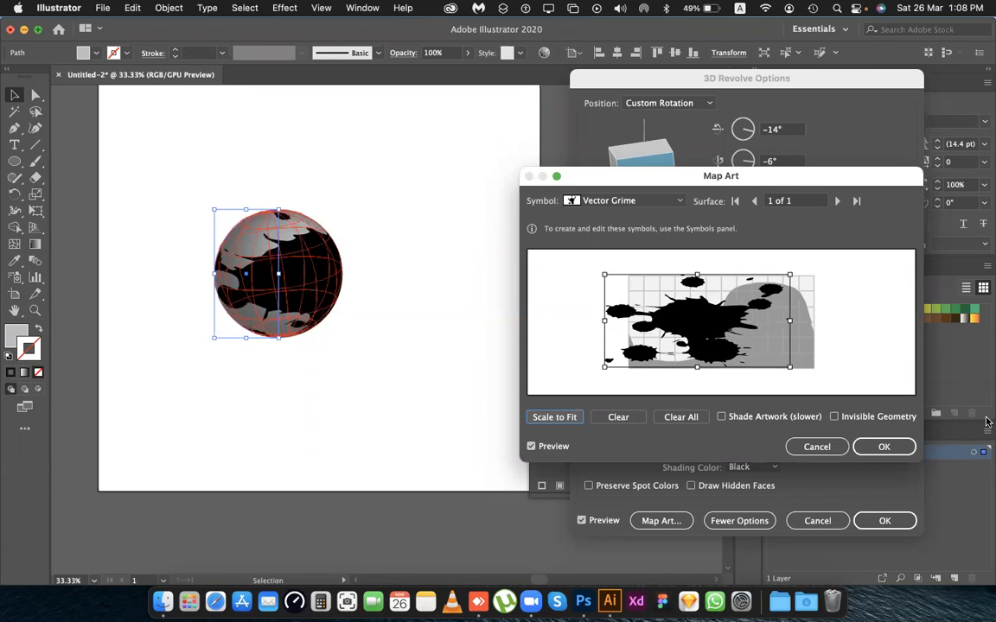
click(884, 446)
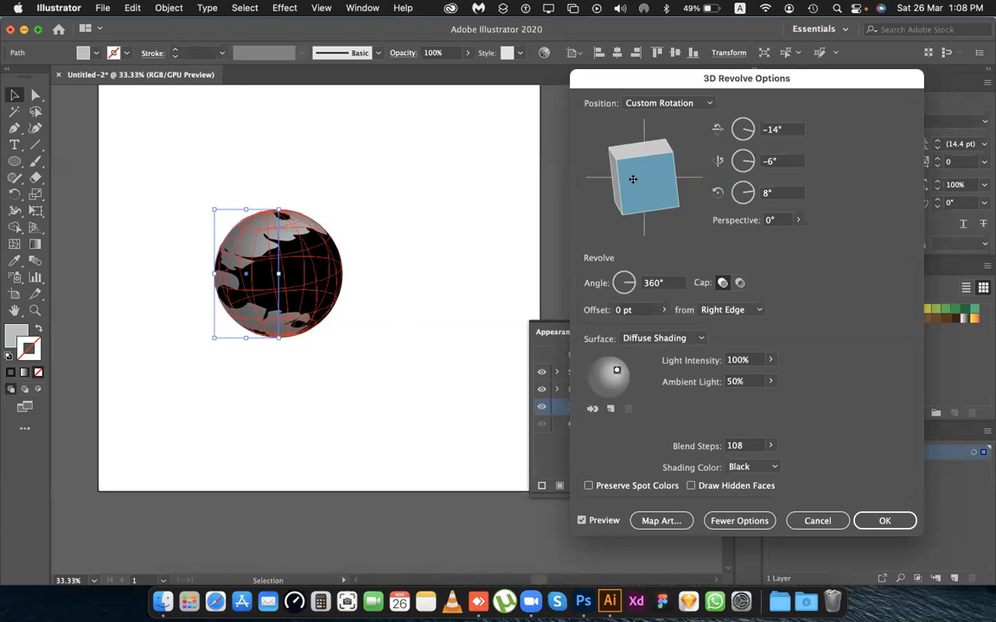
Rotate the mapped sphere to -4°, 5° and 1°, and apply the 3D Revolve effect.
drag(633, 179, 641, 176)
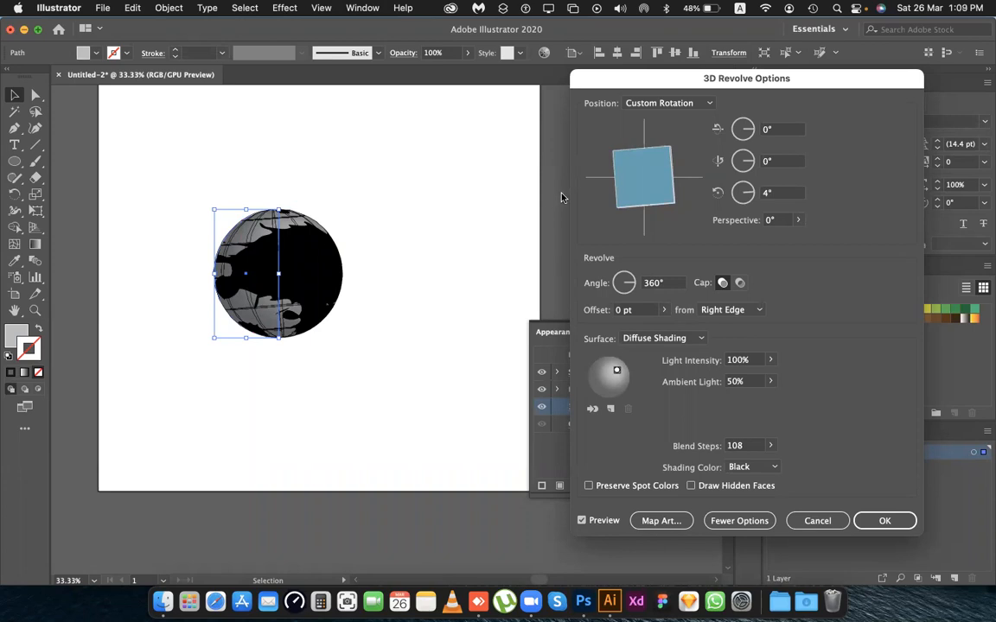
mouse_move(626, 177)
mouse_down()
mouse_move(614, 183)
mouse_move(628, 180)
mouse_move(627, 160)
mouse_up()
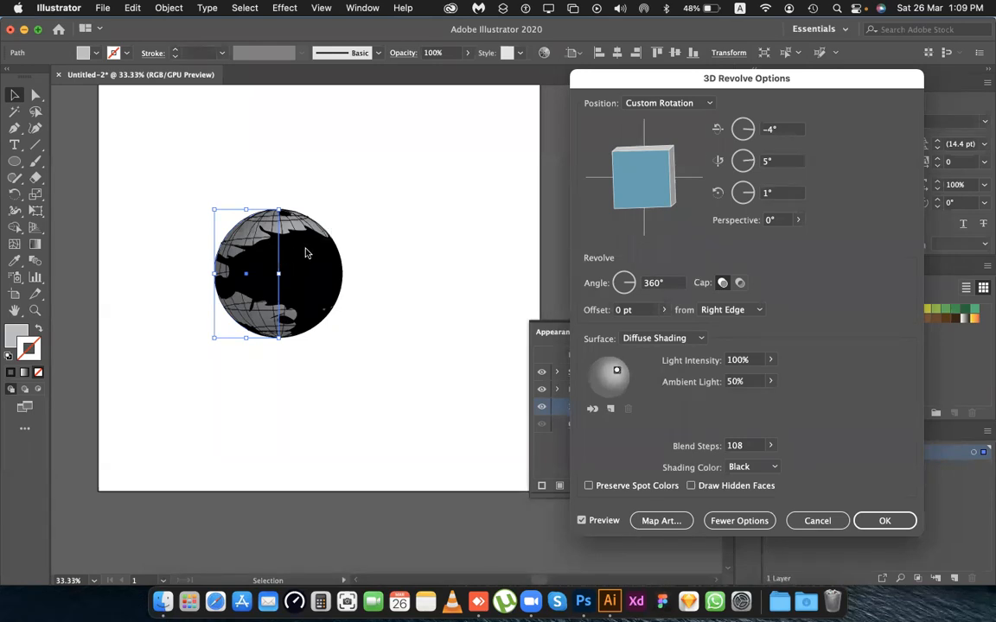
click(888, 519)
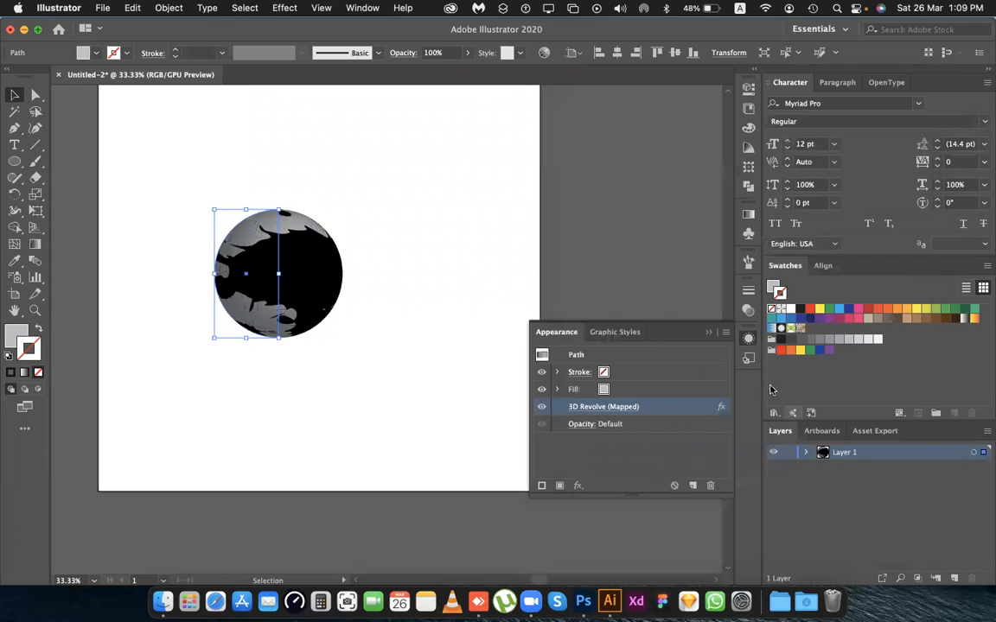
click(708, 332)
Move the mapped sphere slightly right and down on the artboard and deselect it.
click(336, 363)
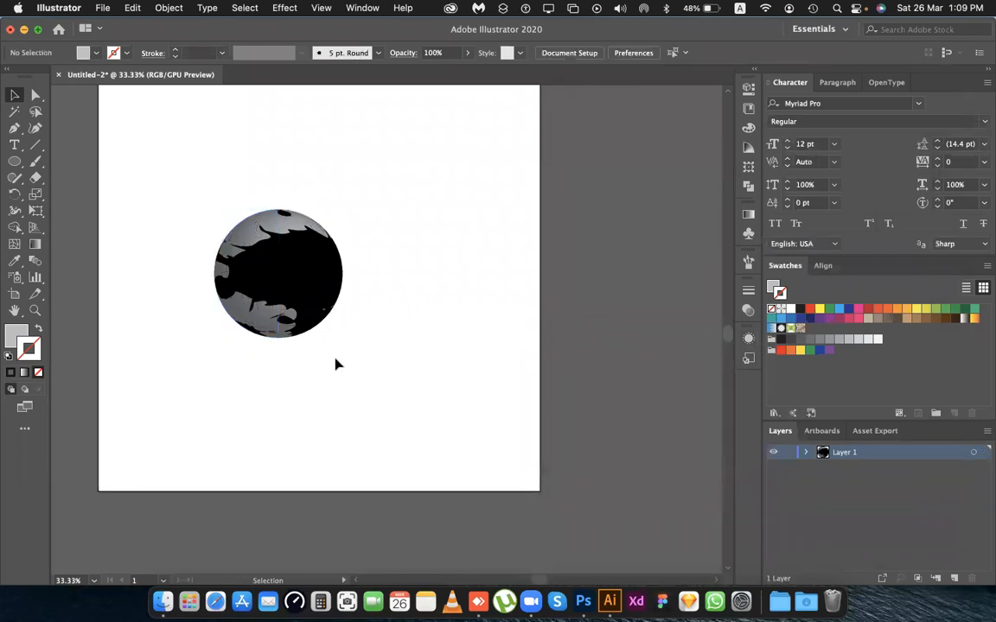
drag(320, 292, 352, 301)
click(468, 273)
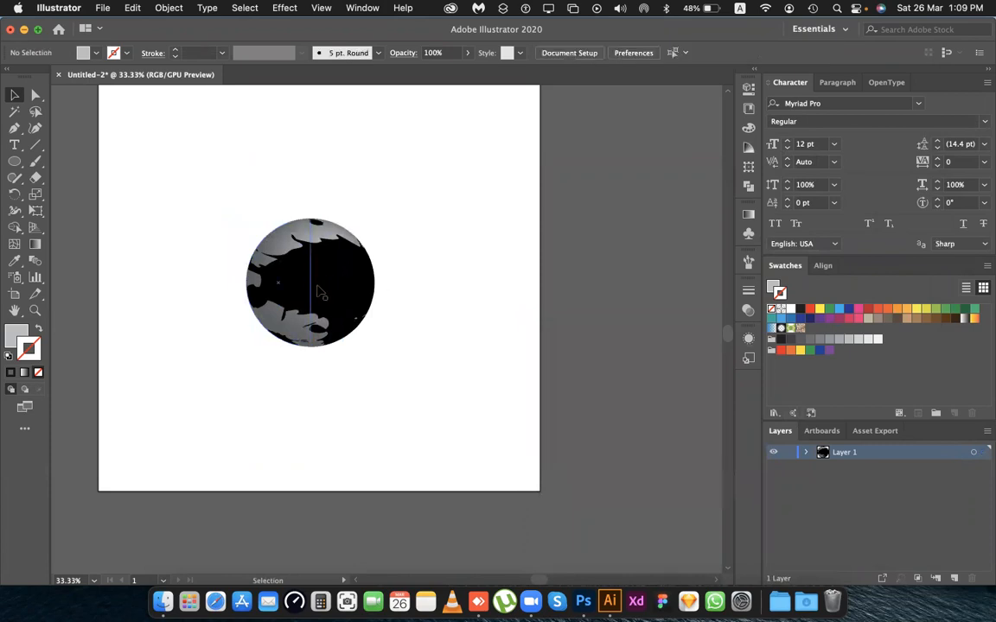
Try pink, orange and grey stroke colours on the mapped sphere.
click(324, 224)
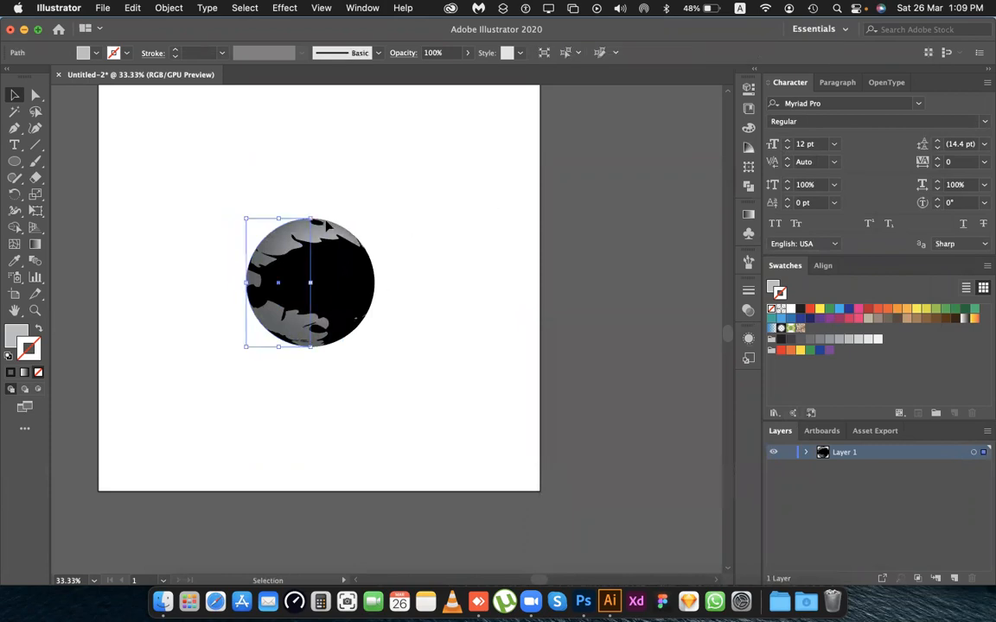
click(860, 308)
click(886, 308)
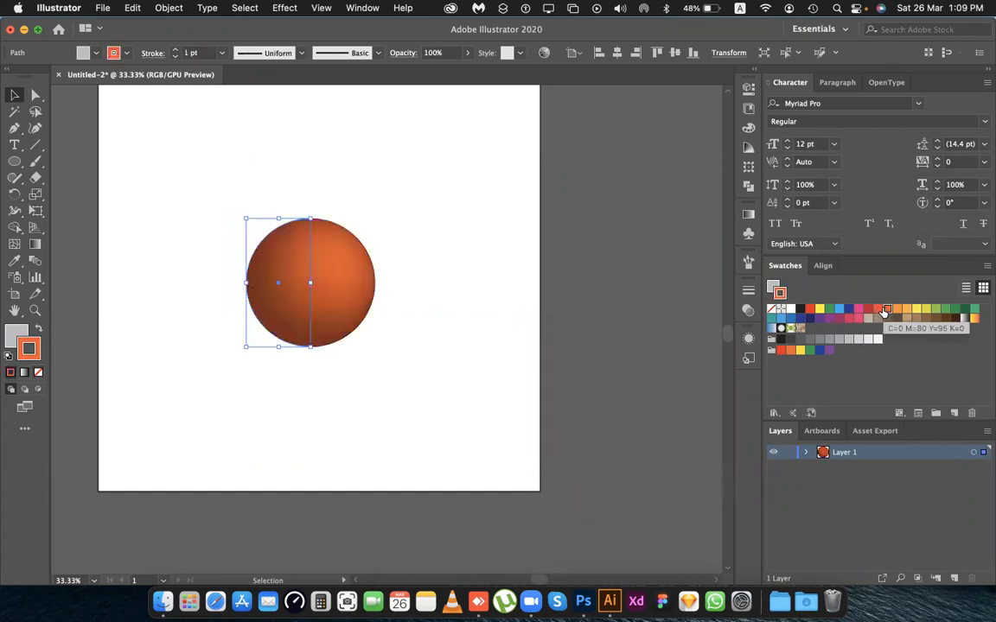
click(839, 341)
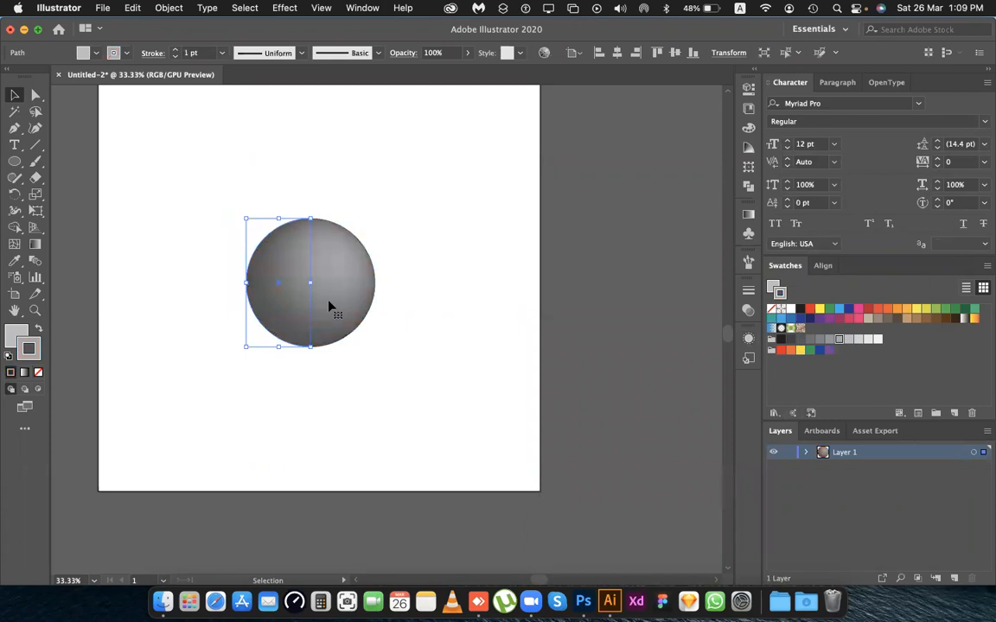
click(438, 262)
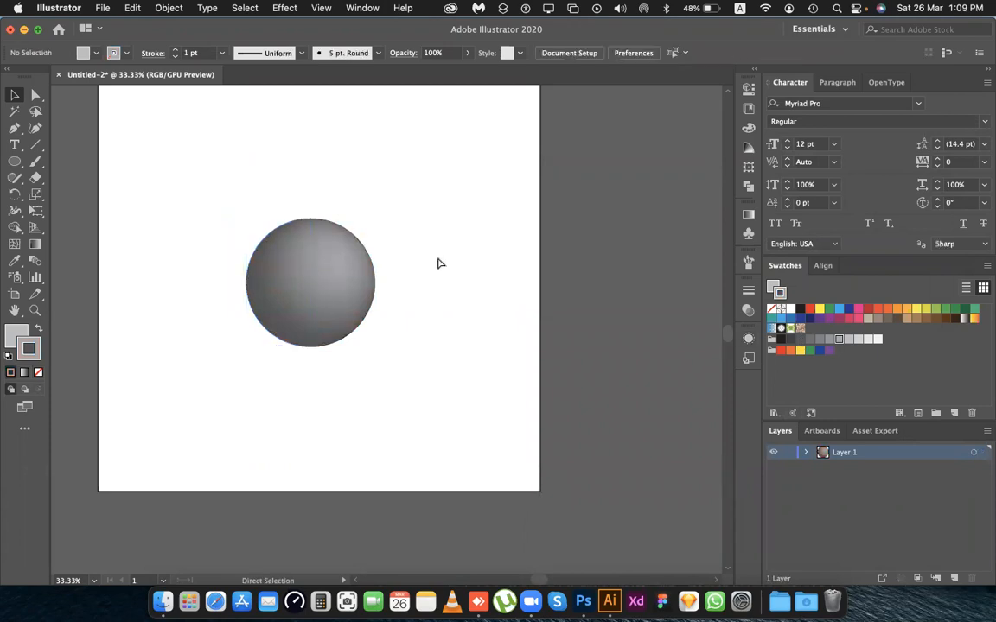
Undo all the stroke colour changes on the mapped sphere and leave it deselected.
key(ctrl+z)
key(ctrl+z)
key(ctrl+z)
key(ctrl+z)
key(ctrl+z)
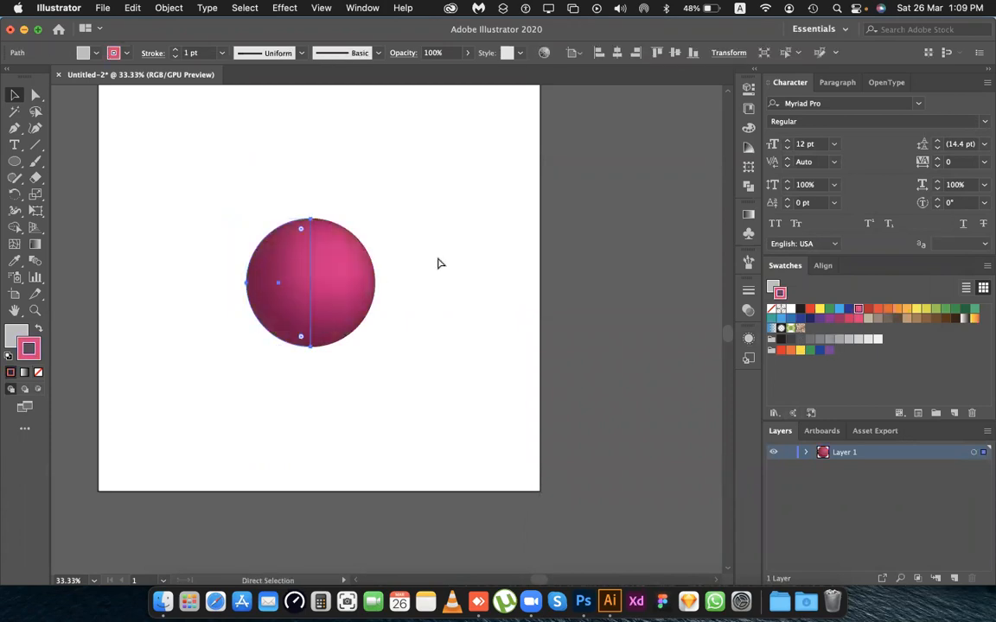
click(436, 260)
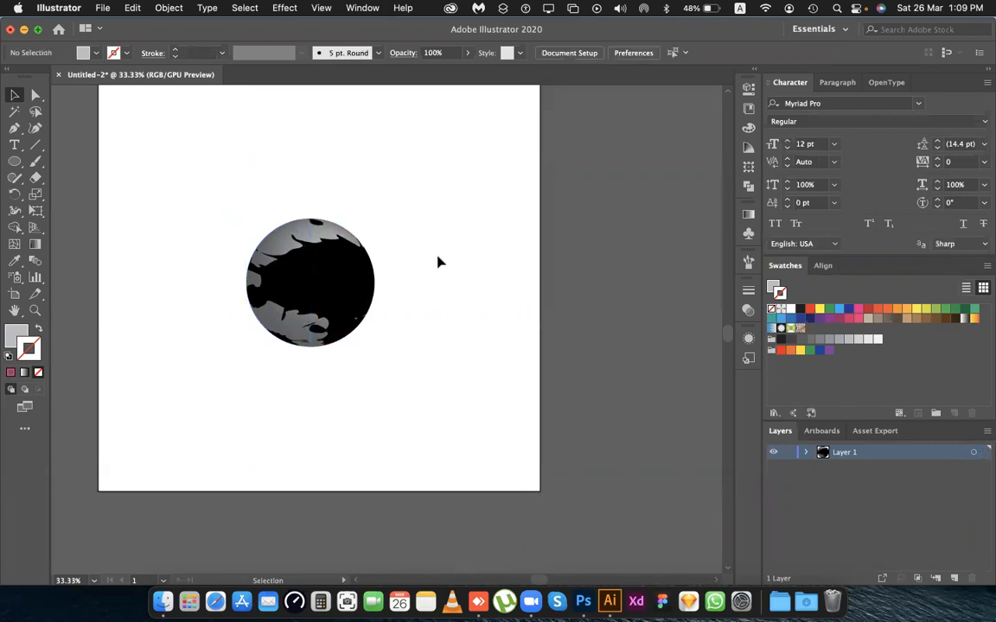
scroll(435, 265, left, 2)
scroll(436, 272, left, 2)
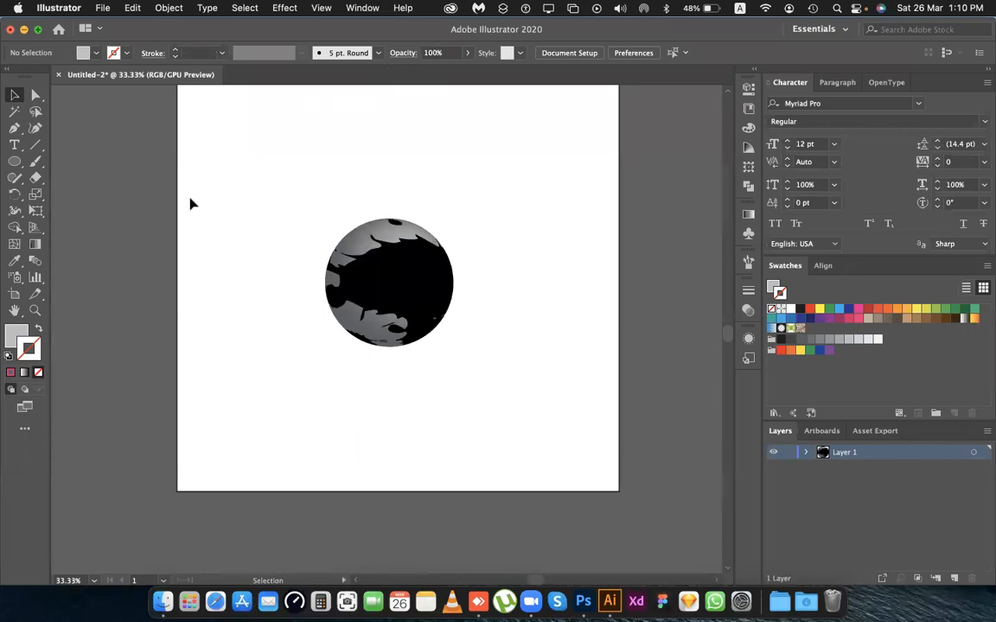
drag(296, 188, 436, 378)
right_click(373, 315)
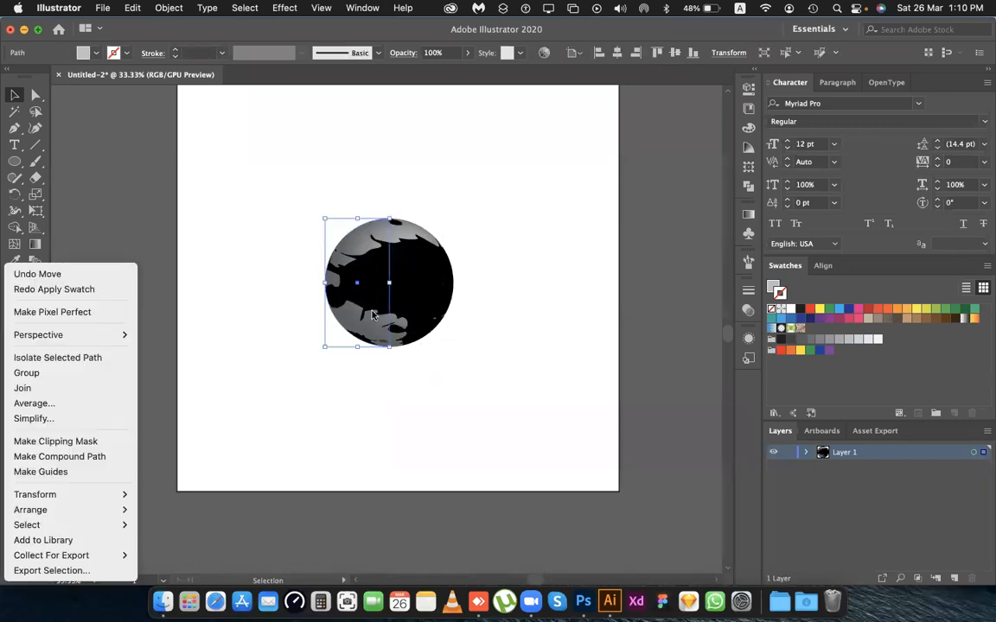
click(561, 477)
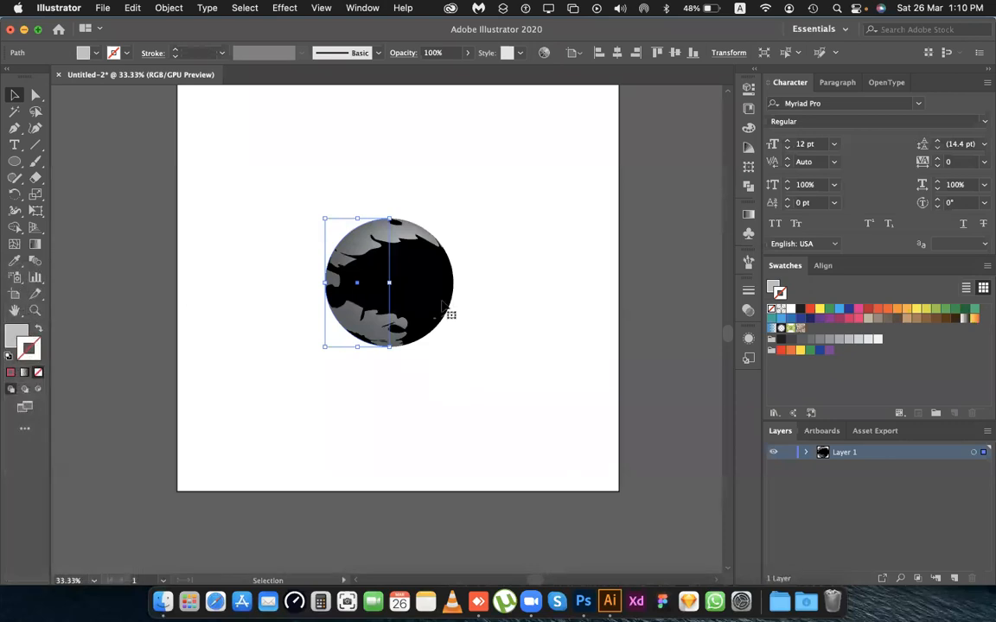
click(451, 215)
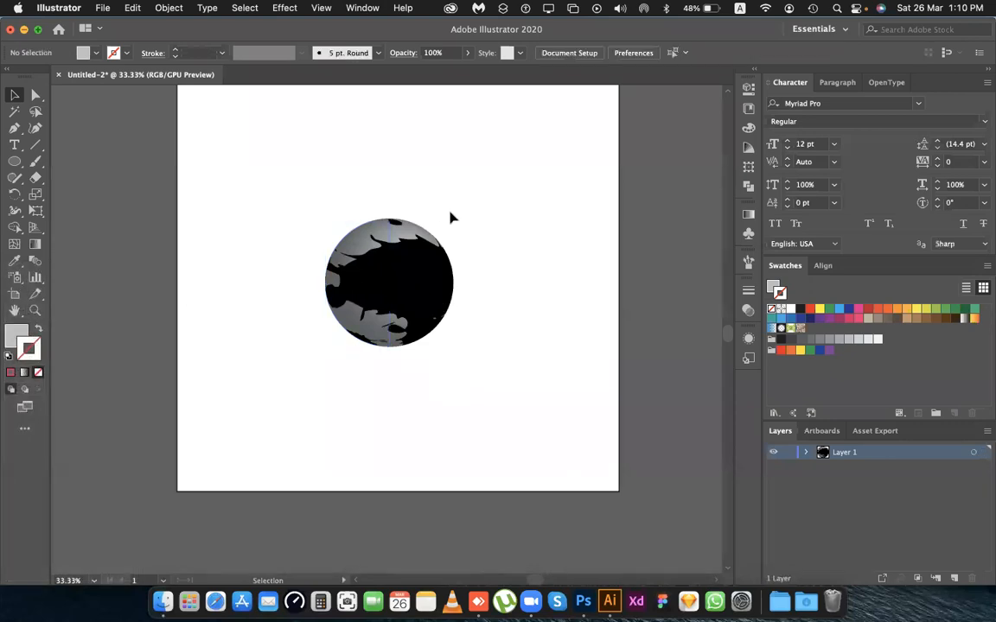
right_click(403, 259)
click(469, 262)
Try a yellow stroke on the mapped sphere and undo it.
drag(308, 187, 498, 373)
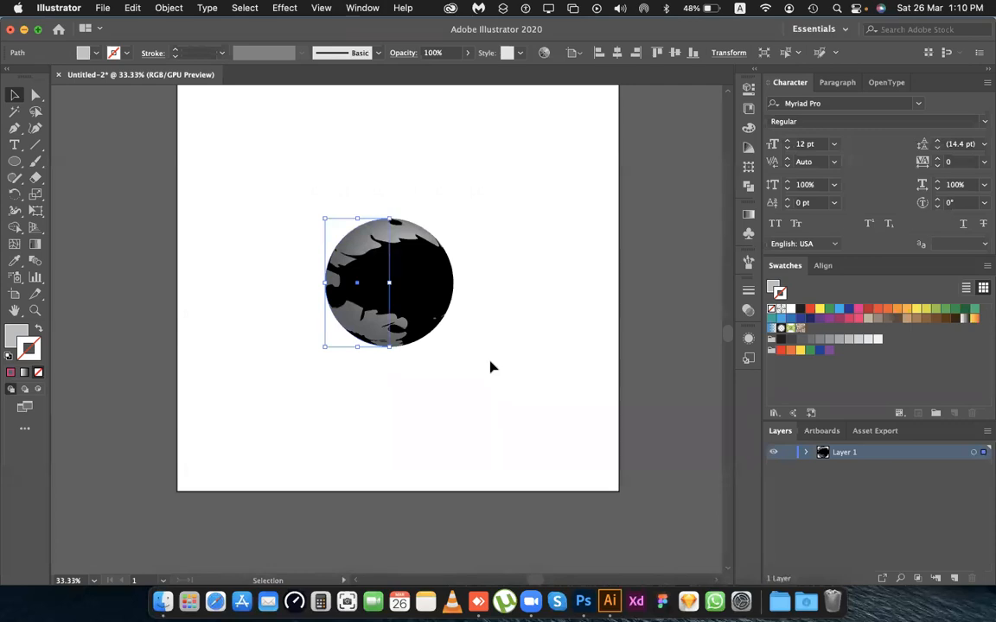
click(800, 350)
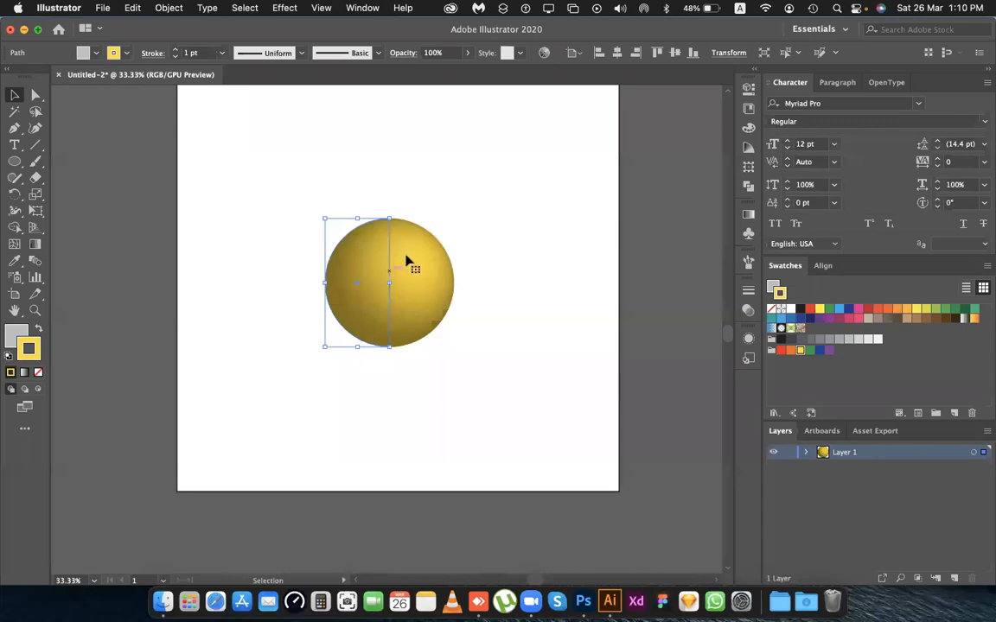
click(484, 235)
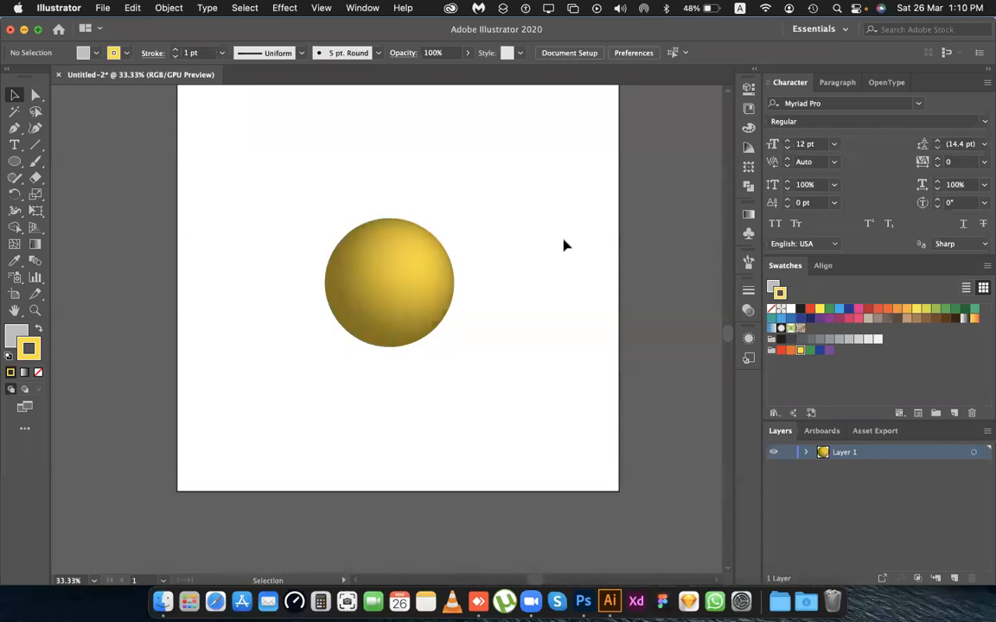
key(ctrl+z)
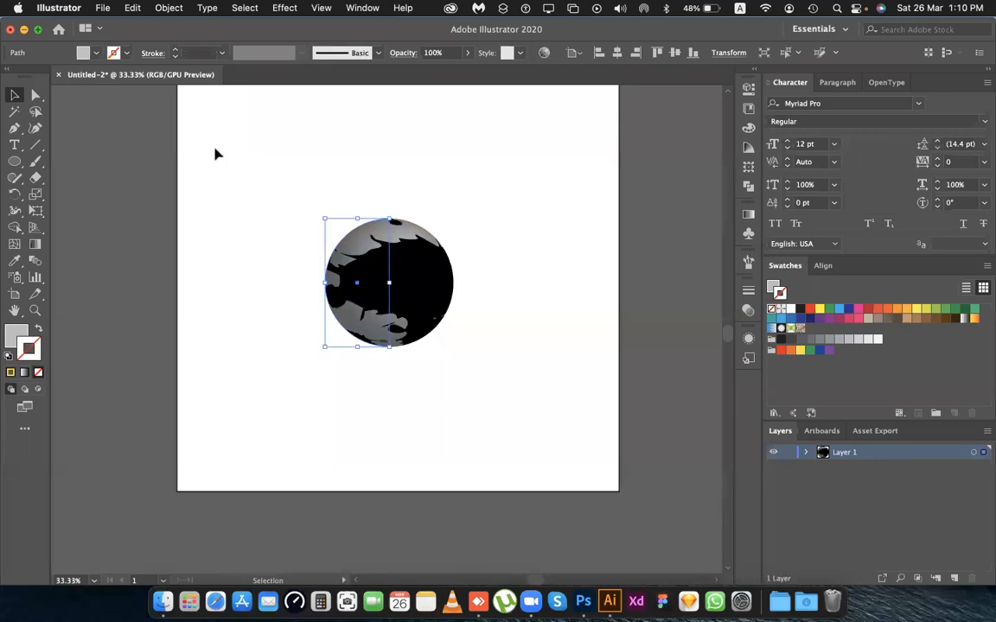
Try a dark blue fill on the mapped sphere, settle on bright yellow, and deselect it.
click(85, 52)
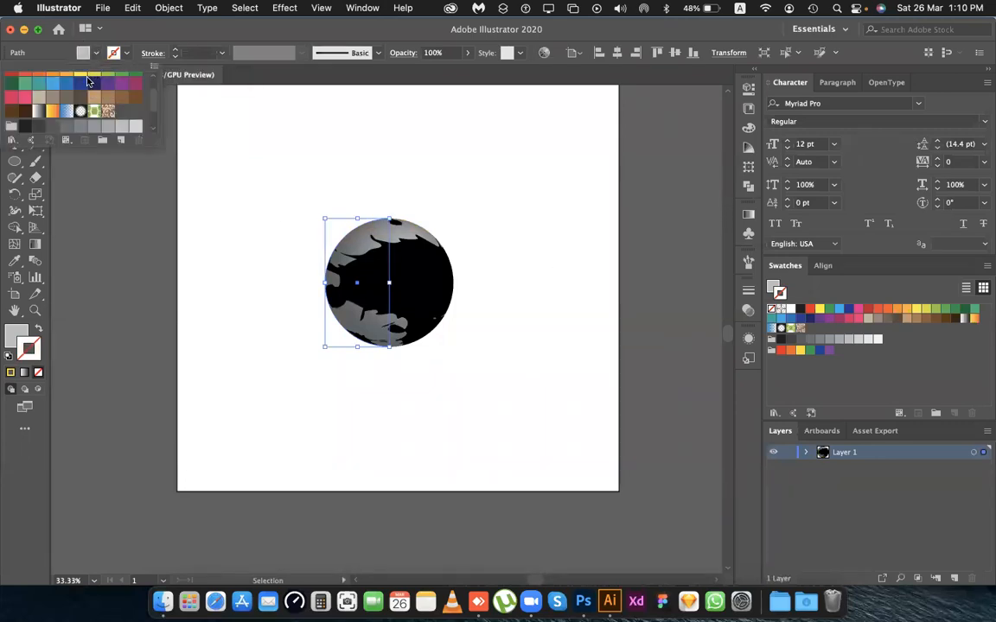
click(81, 84)
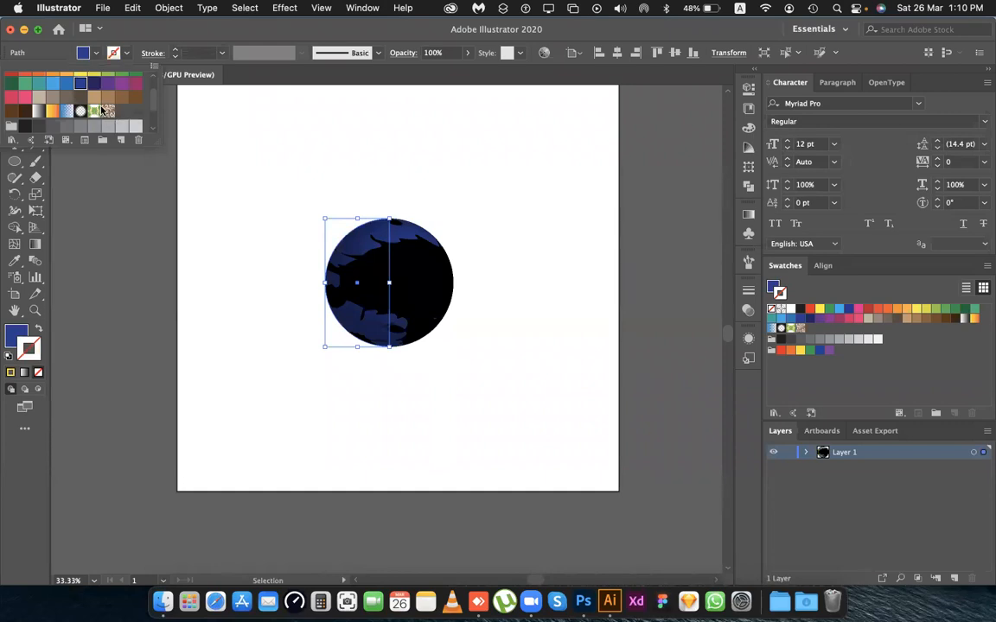
scroll(102, 111, up, 1)
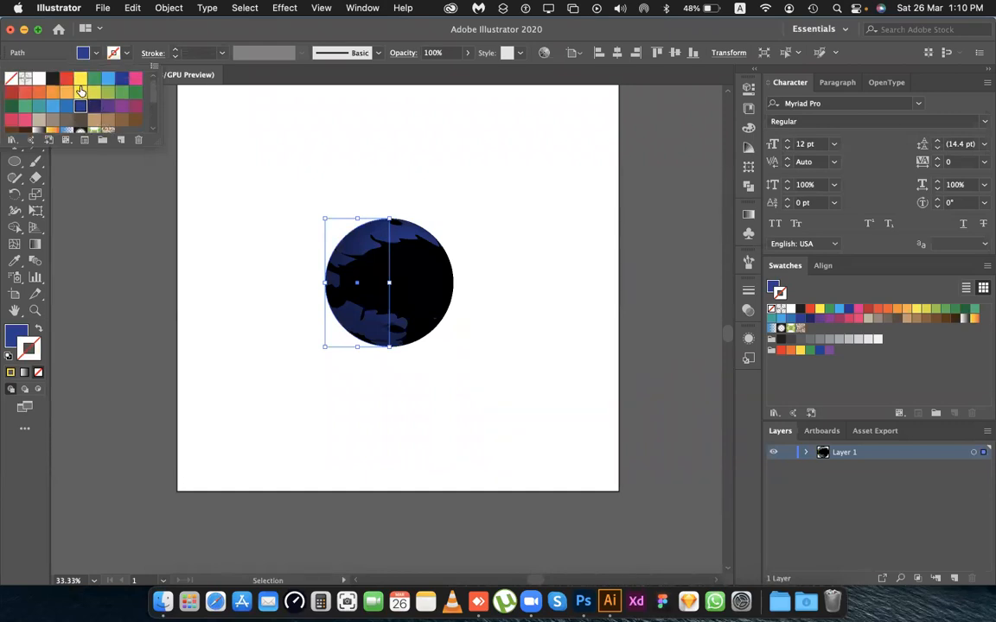
click(81, 82)
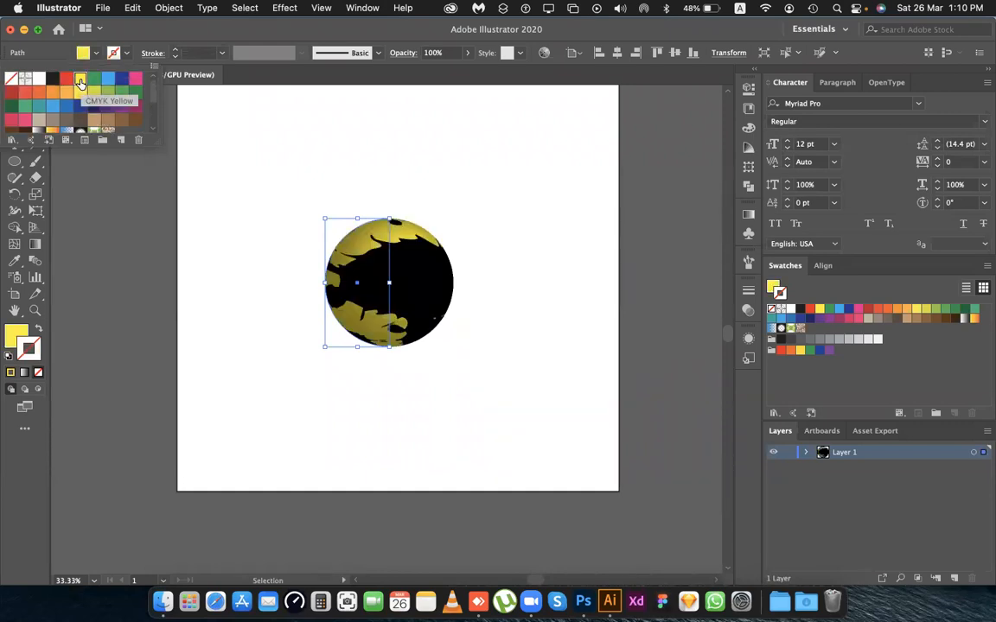
click(477, 206)
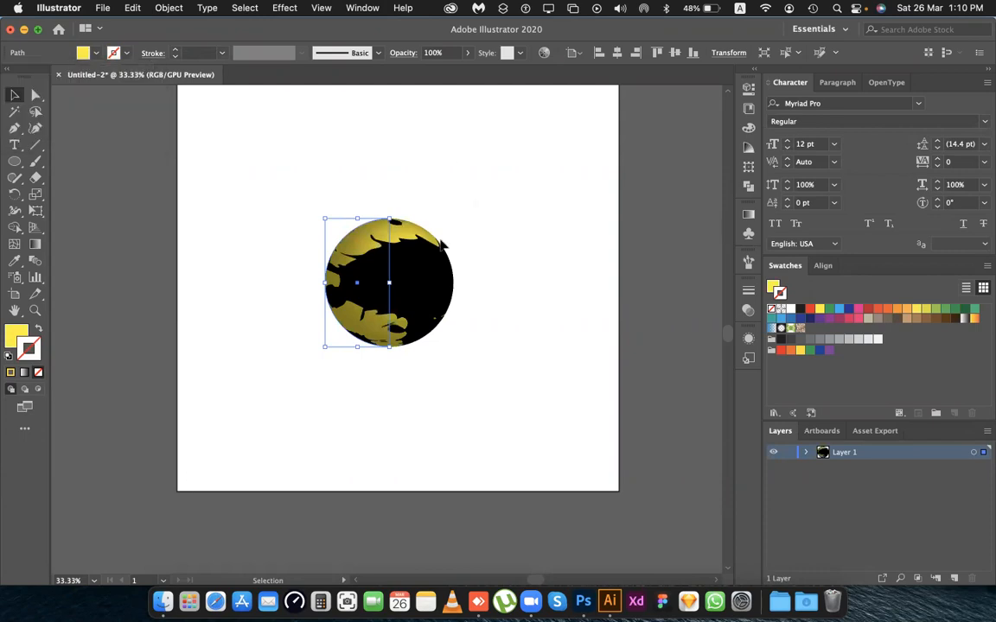
click(496, 229)
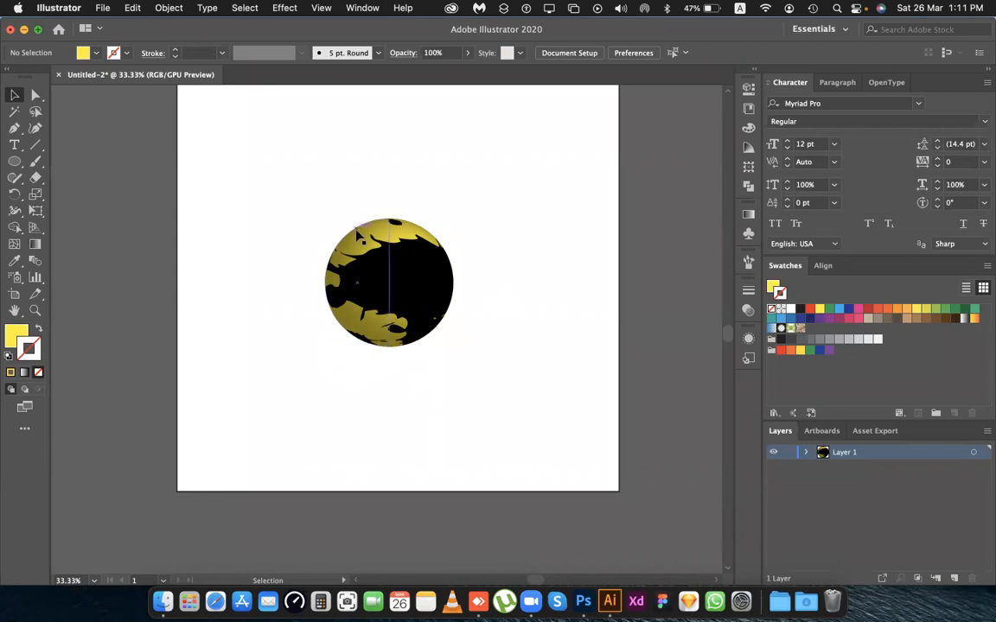
Apply a Drop Shadow to the mapped sphere with Multiply mode, 75% opacity, 7 px X and Y offsets and 5 px blur.
click(357, 235)
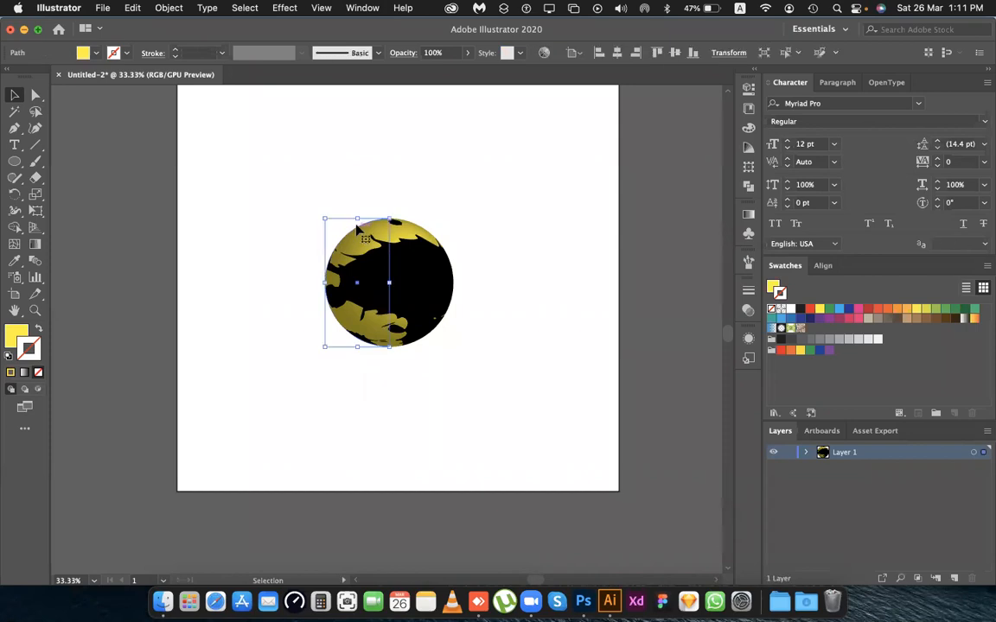
click(277, 7)
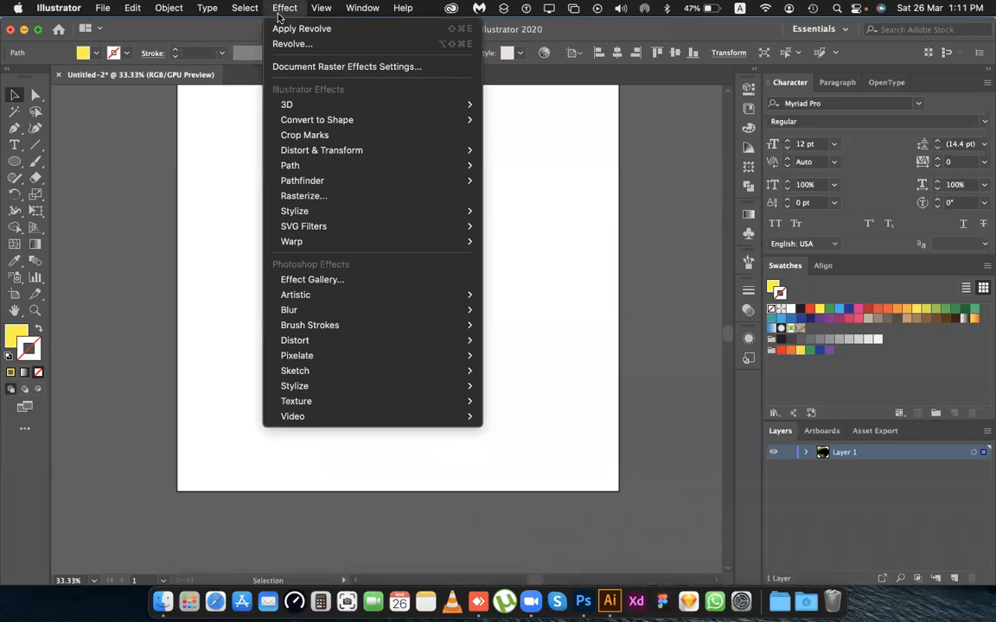
mouse_move(366, 213)
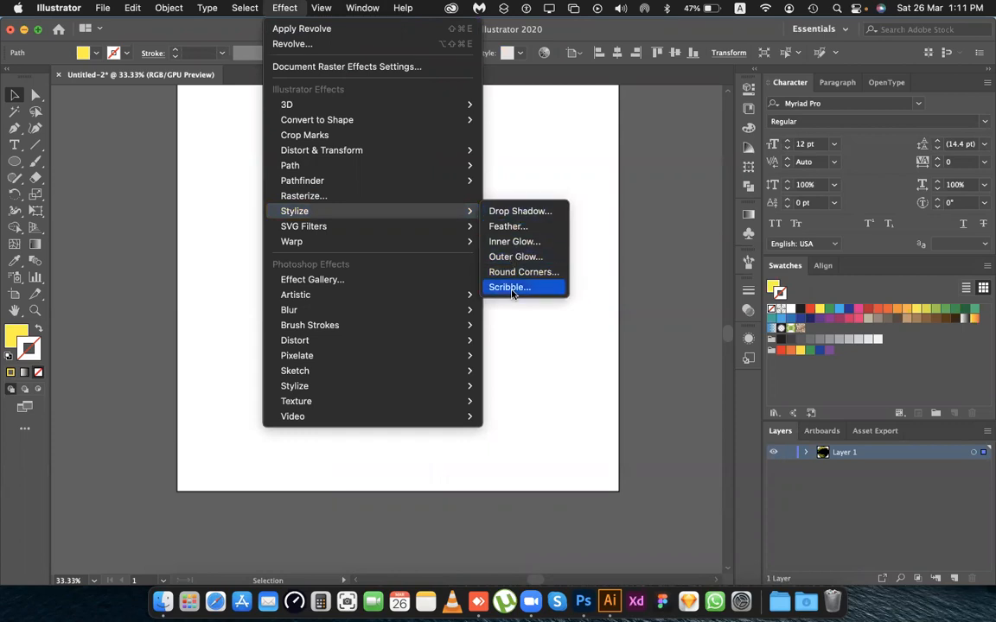
click(525, 214)
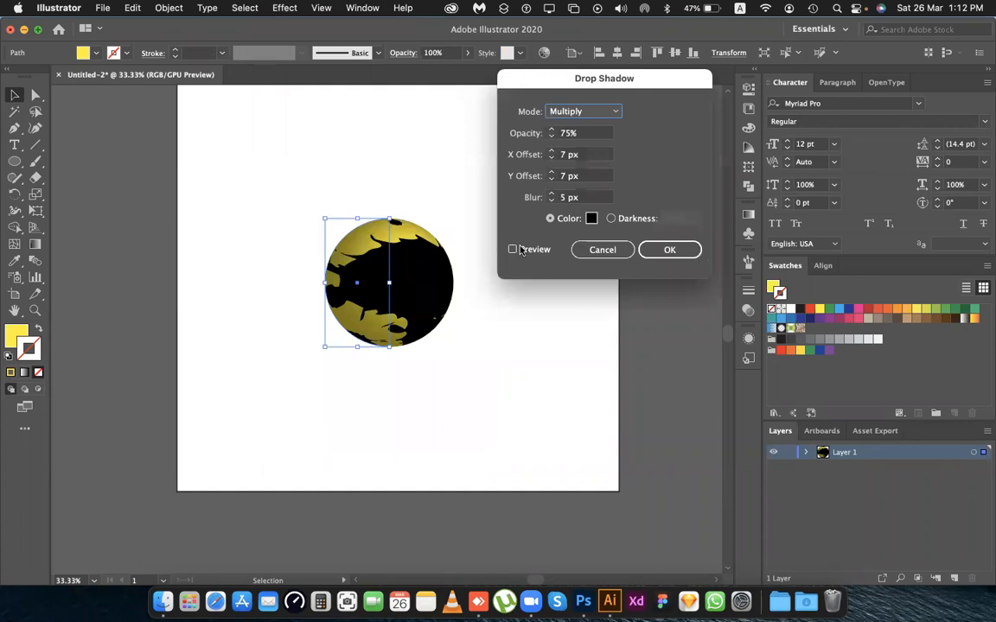
click(513, 250)
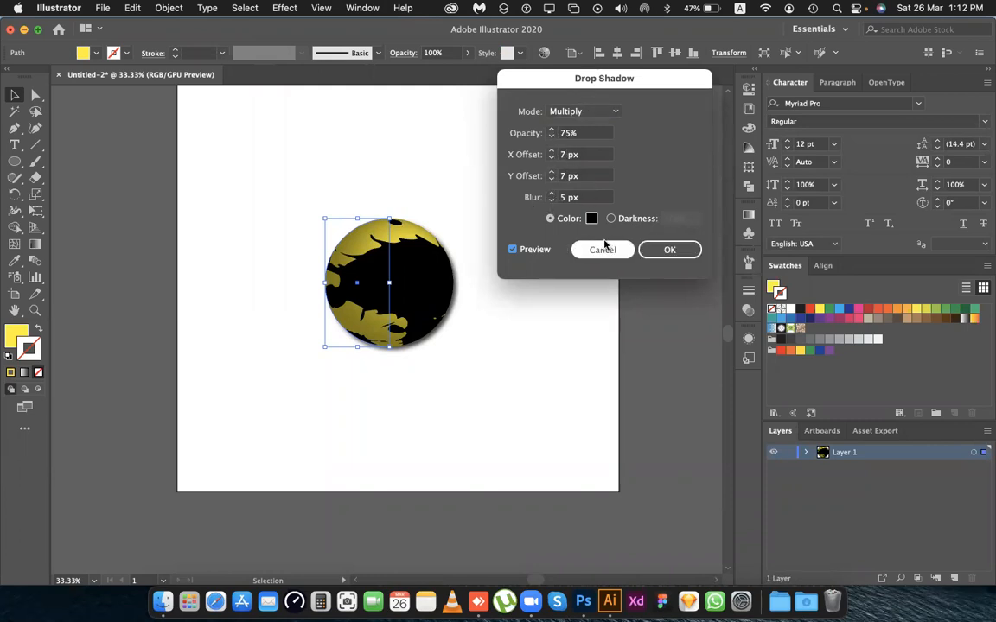
click(667, 249)
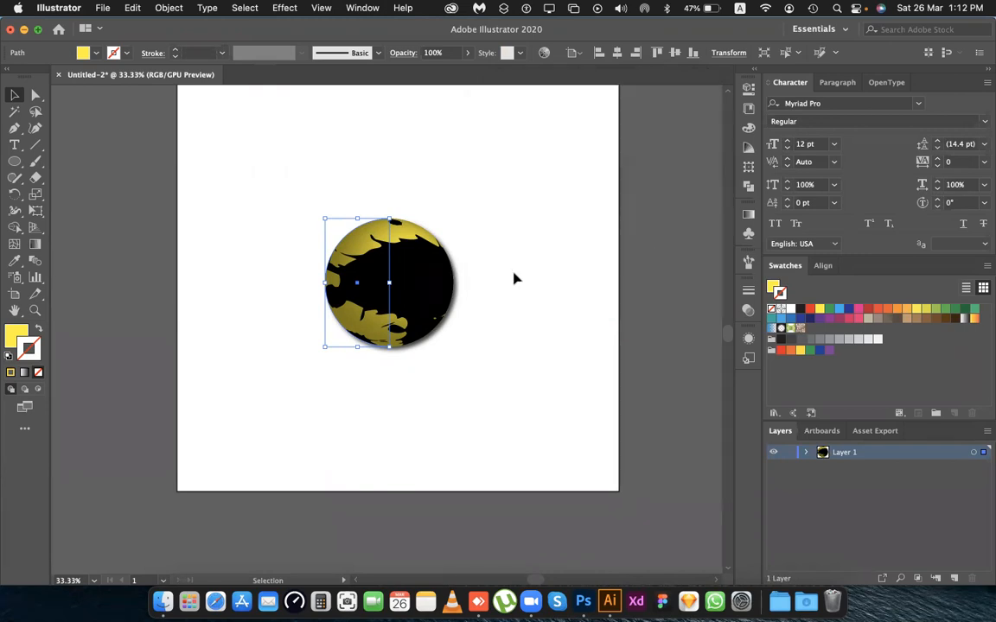
click(513, 278)
scroll(487, 293, up, 2)
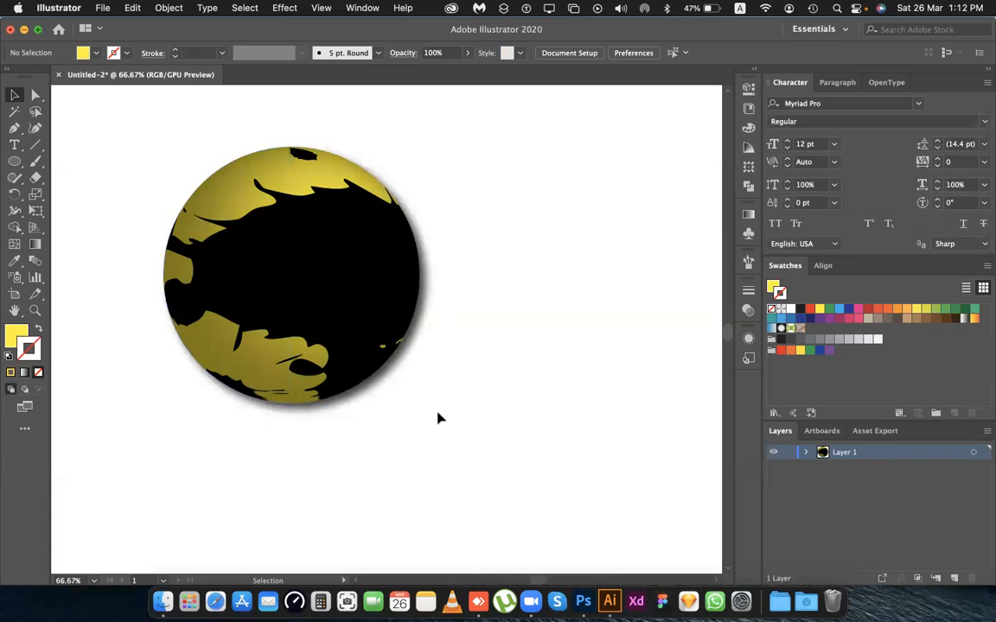
scroll(438, 418, down, 1)
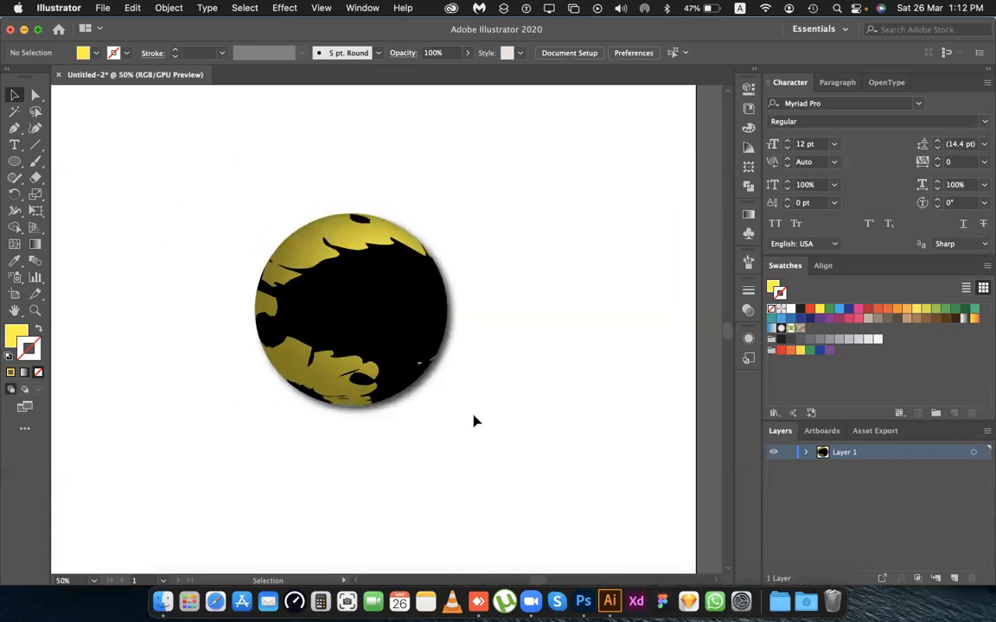
Draw a flat, black-filled ellipse without a stroke just below the sphere, slightly wider than the sphere.
click(13, 163)
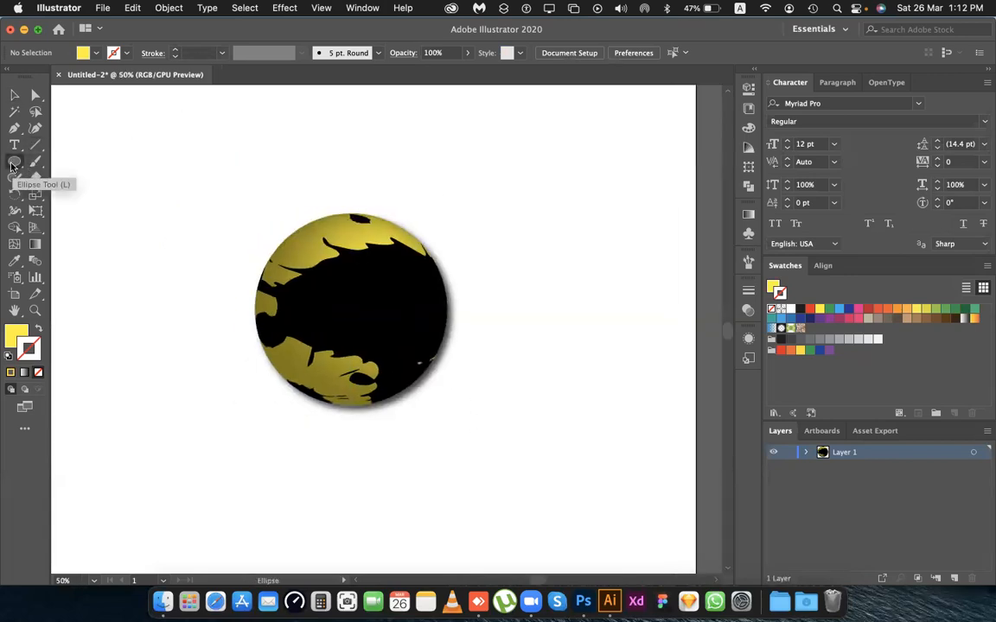
click(84, 53)
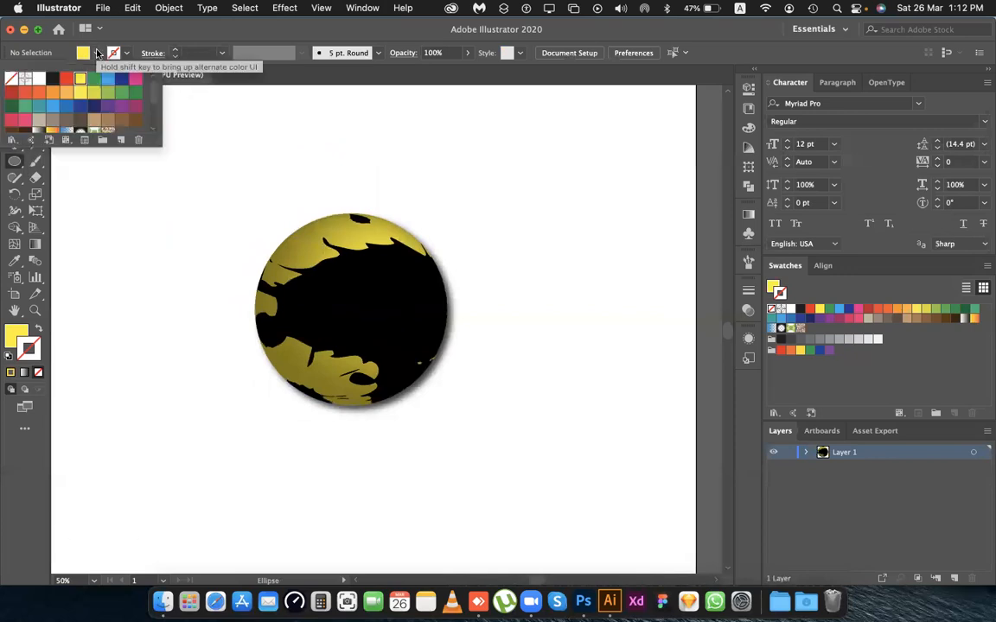
click(52, 79)
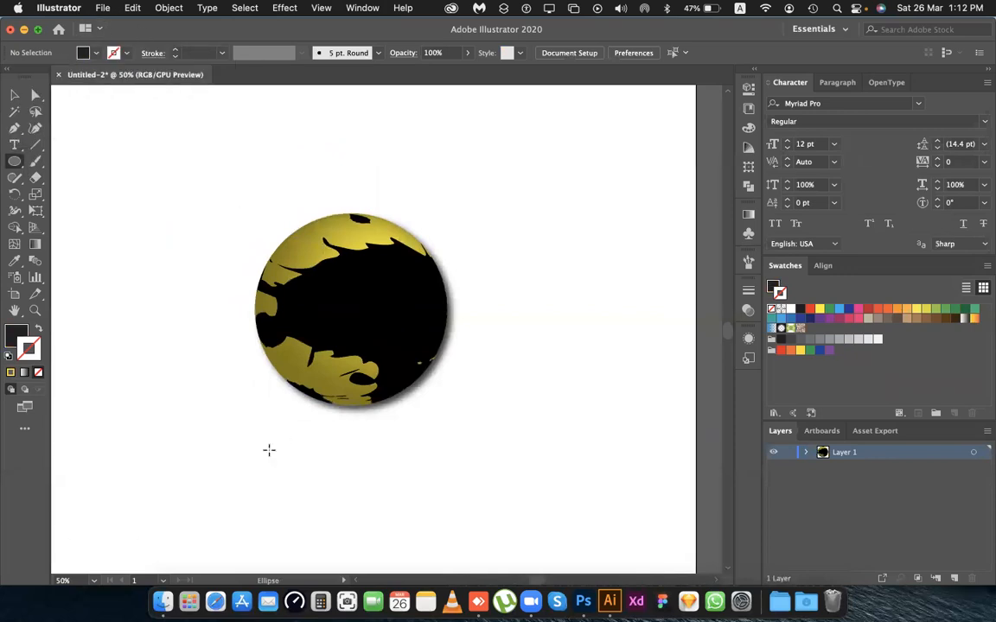
drag(254, 441, 457, 461)
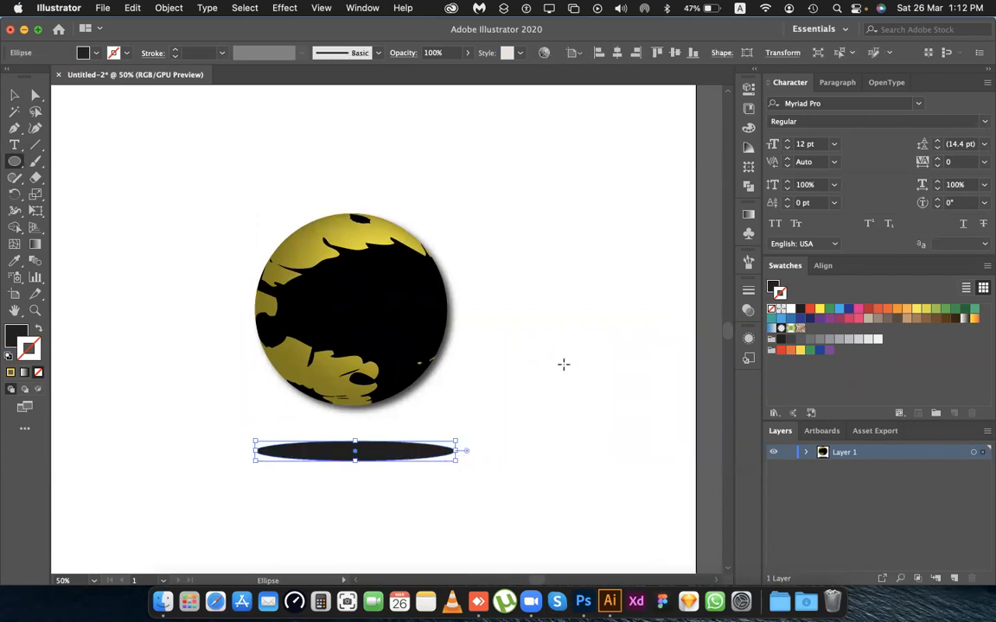
key(v)
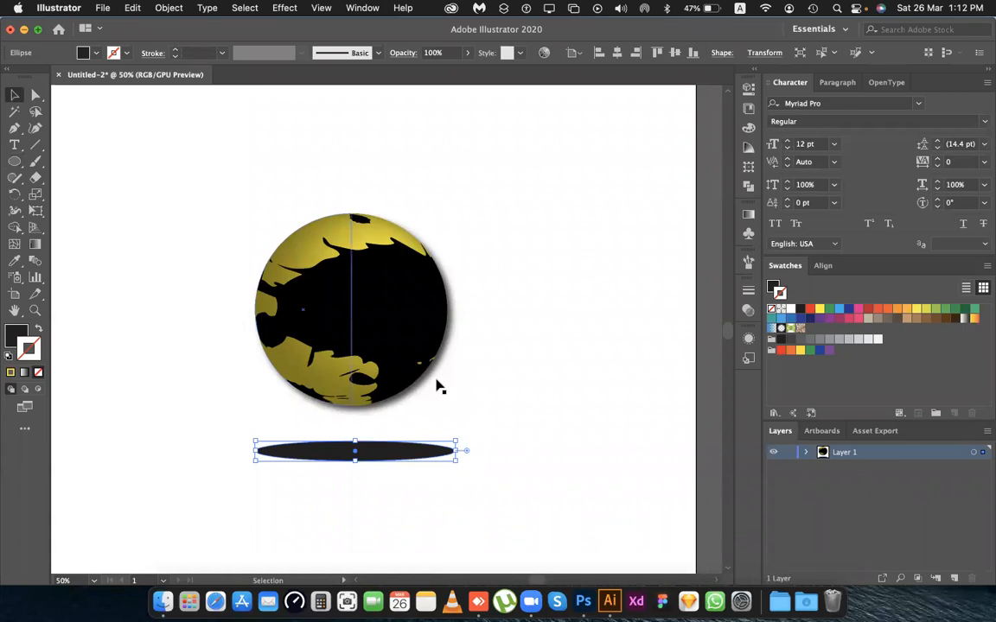
Reposition the black ellipse so it is horizontally centred beneath the sphere, and deselect it.
click(467, 378)
mouse_move(415, 454)
mouse_down()
mouse_move(432, 451)
mouse_move(425, 445)
mouse_up()
click(529, 396)
scroll(515, 396, down, 1)
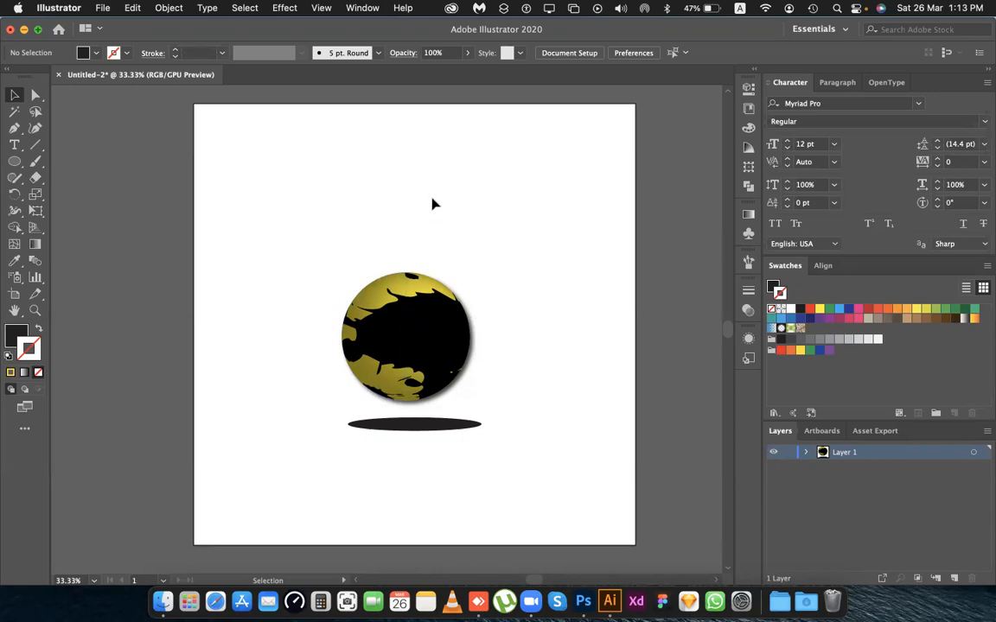
drag(424, 429, 405, 424)
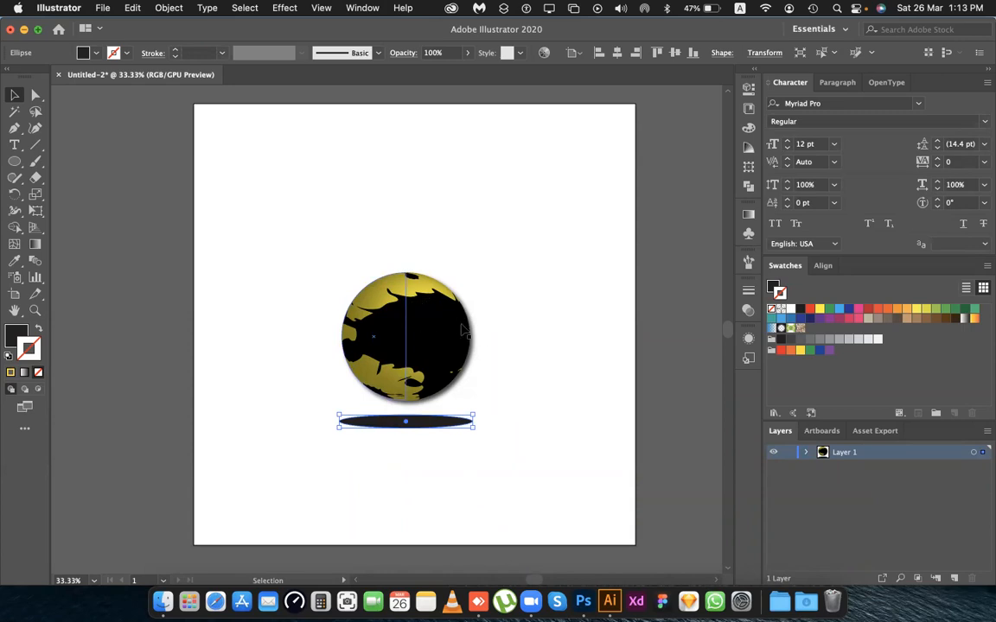
click(524, 293)
Apply a Feather effect with a 16 px radius to the black ellipse beneath the sphere.
click(433, 428)
click(284, 8)
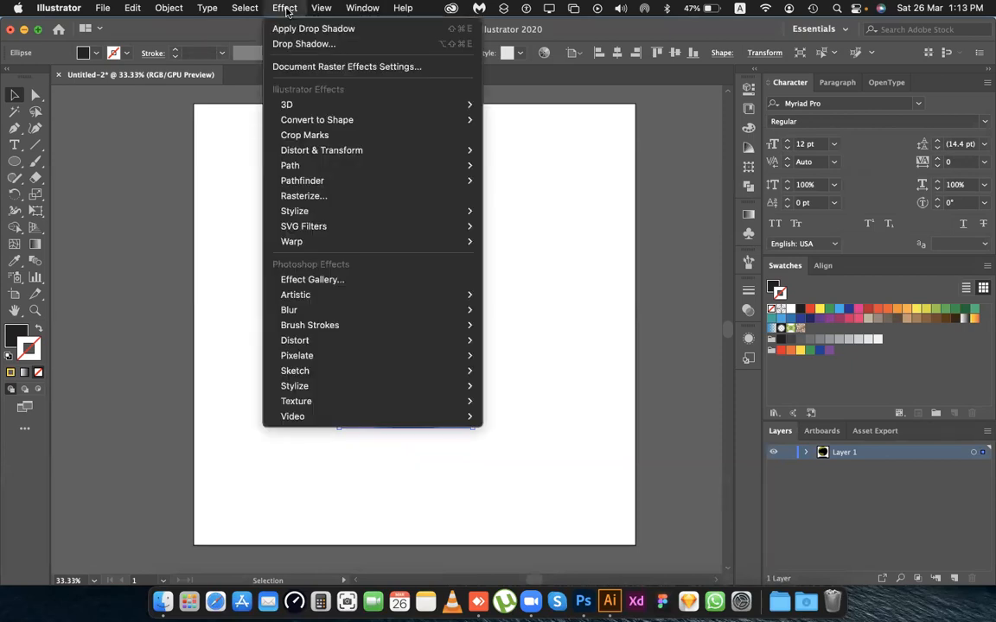
mouse_move(385, 348)
mouse_move(421, 217)
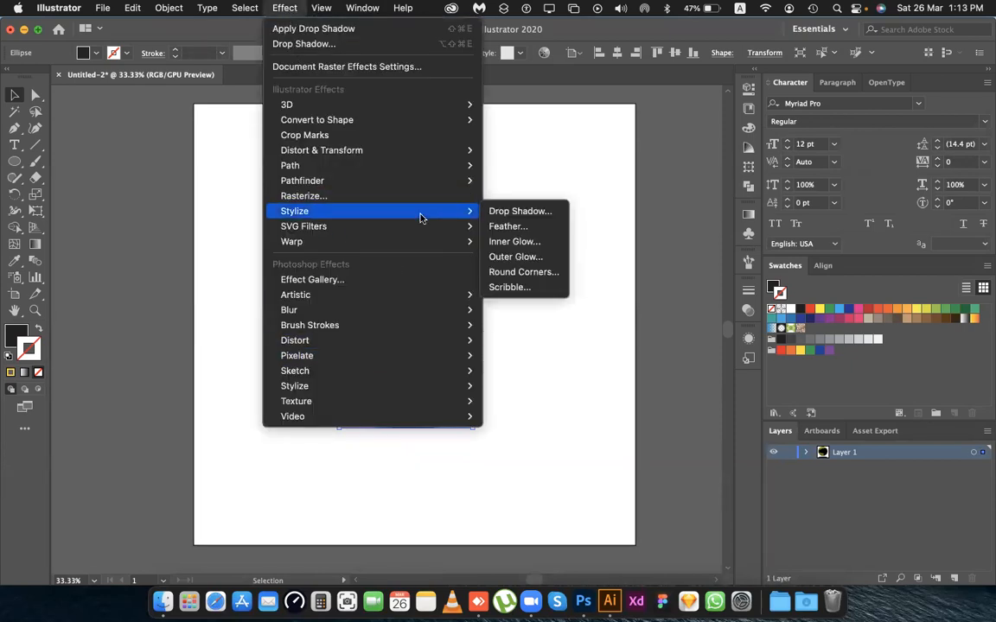
click(514, 226)
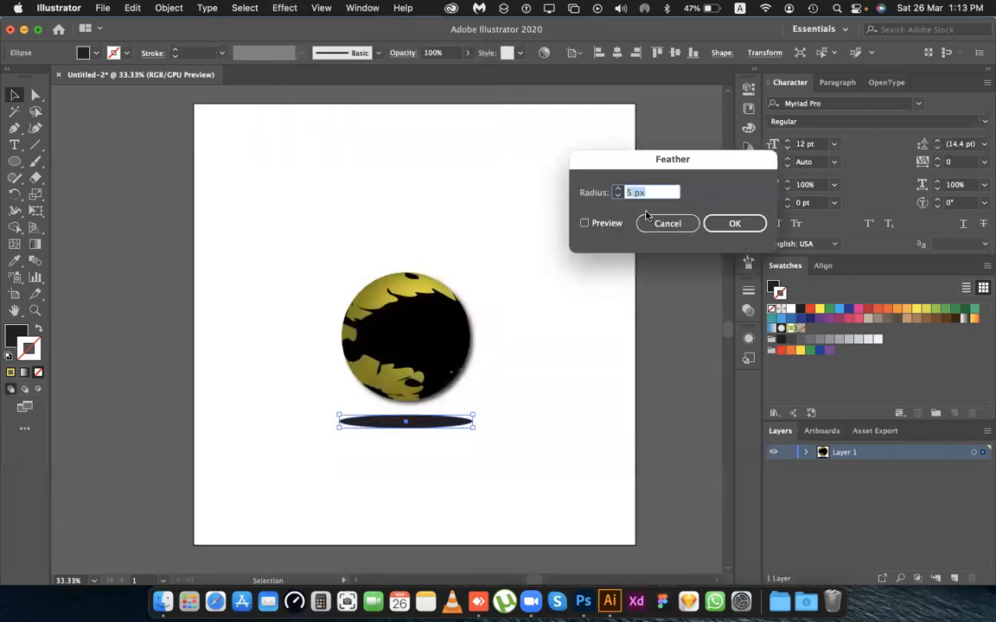
click(596, 224)
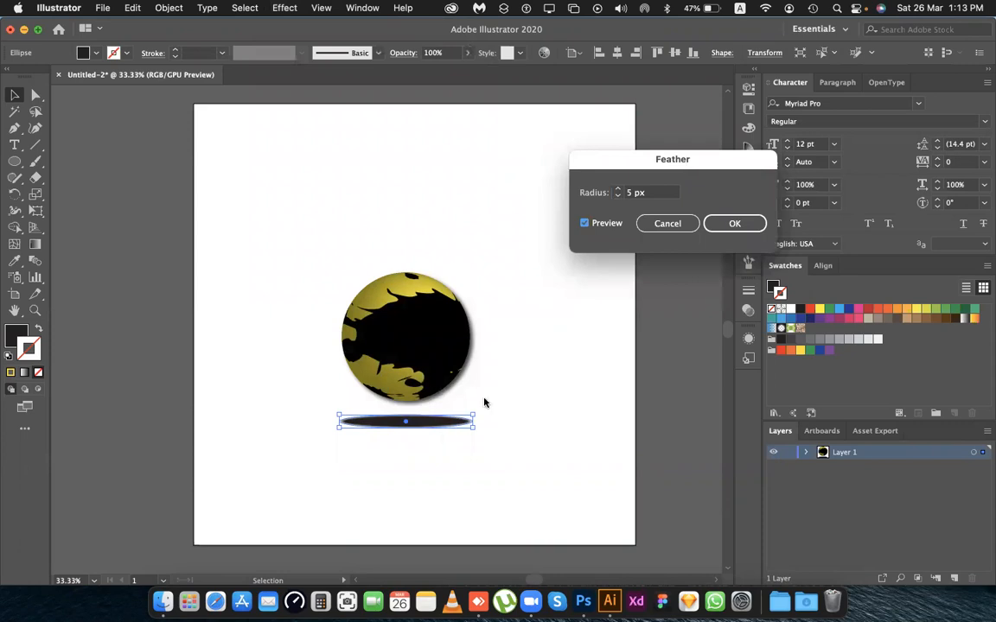
click(617, 190)
click(617, 189)
click(617, 189)
click(617, 189)
click(617, 189)
click(617, 189)
click(617, 189)
click(617, 189)
click(617, 189)
click(617, 190)
click(617, 189)
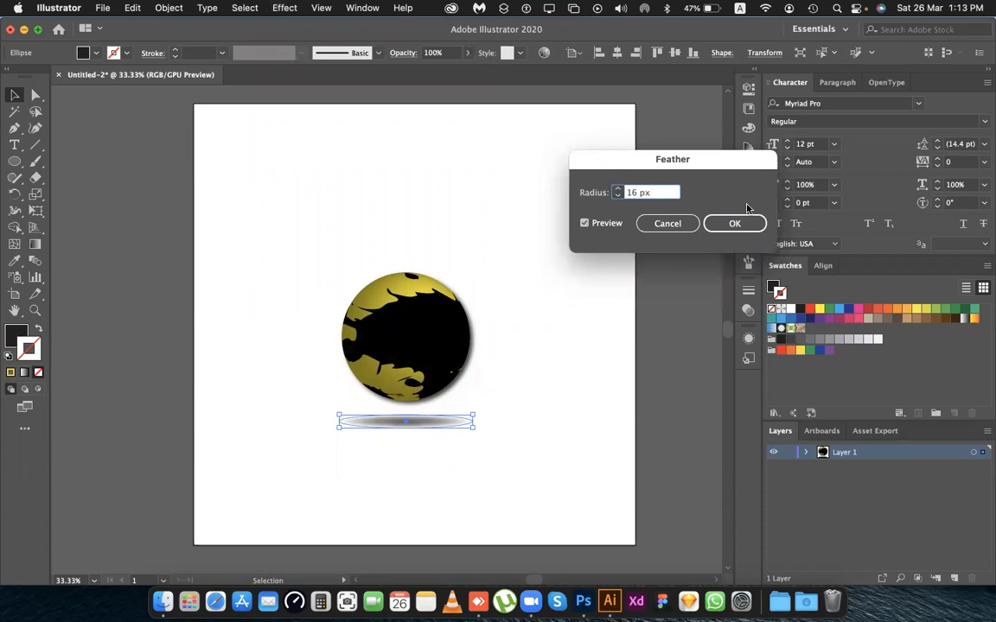
click(714, 223)
click(483, 523)
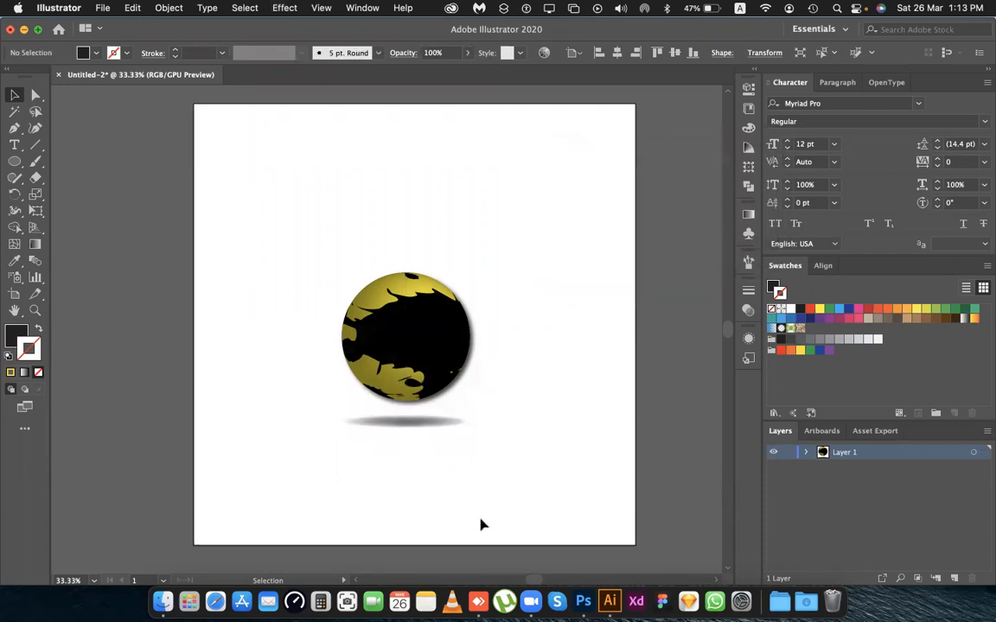
Nudge the feathered ellipse slightly right and set its opacity to 37%.
drag(401, 431, 410, 432)
click(469, 445)
click(447, 430)
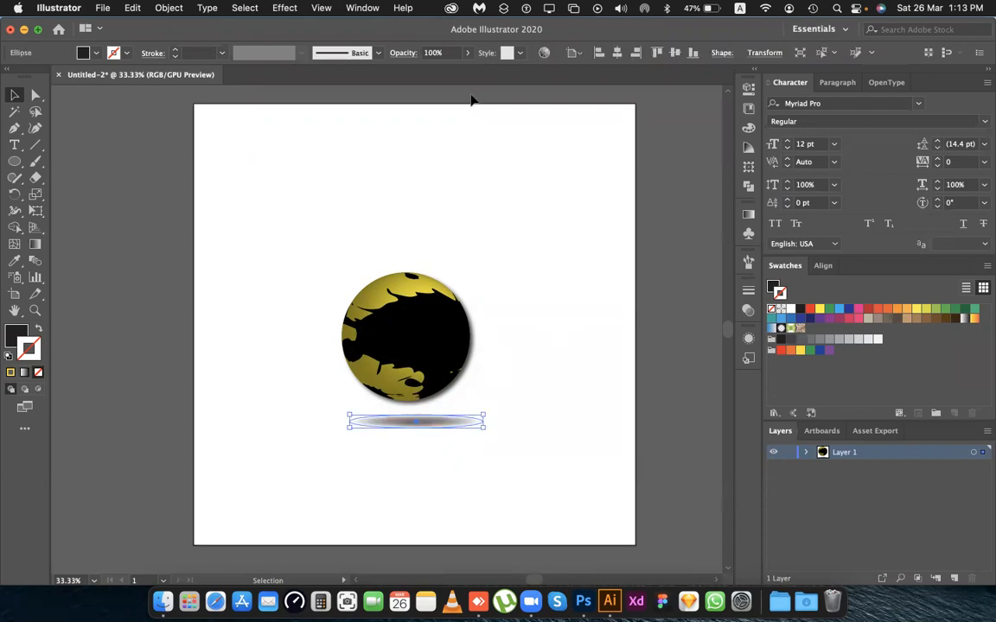
click(443, 53)
key(BackSpace)
key(BackSpace)
key(BackSpace)
key(BackSpace)
text(28)
key(Return)
click(524, 518)
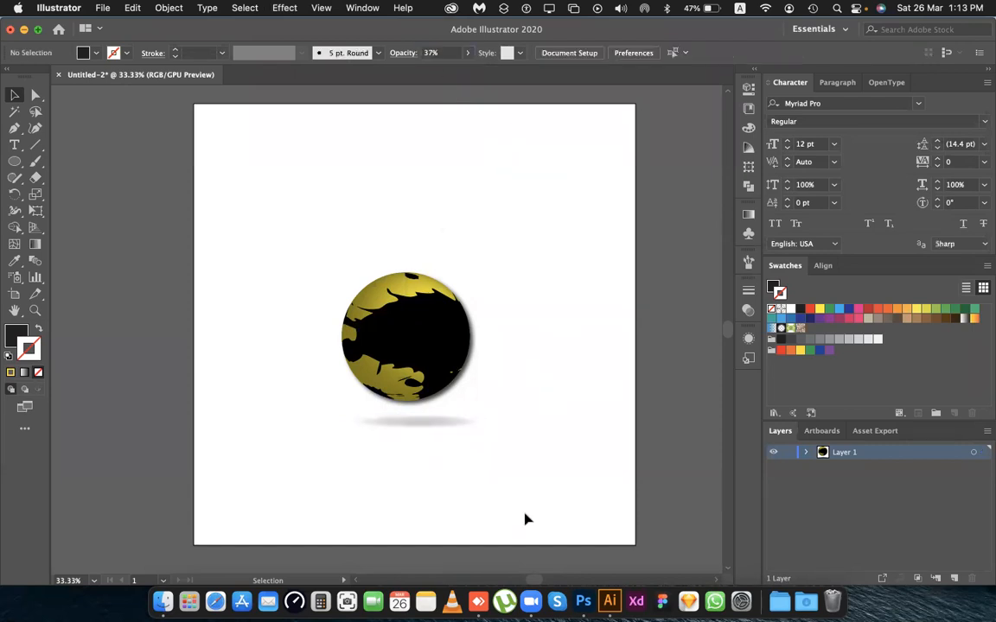
Move the faded shadow ellipse up and slightly left so it sits close beneath the sphere, and deselect it.
drag(440, 432, 429, 422)
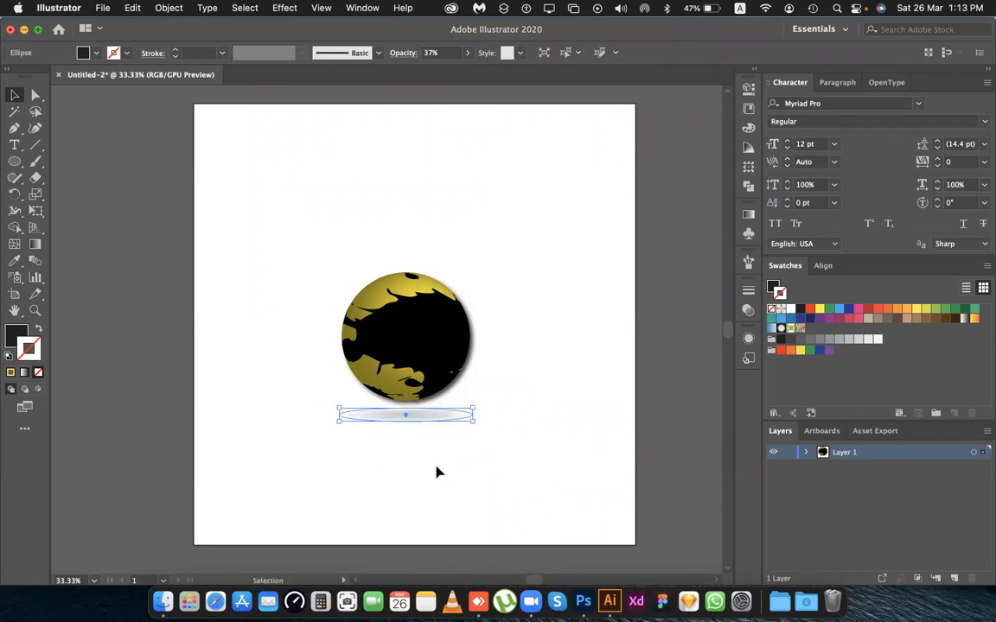
click(557, 516)
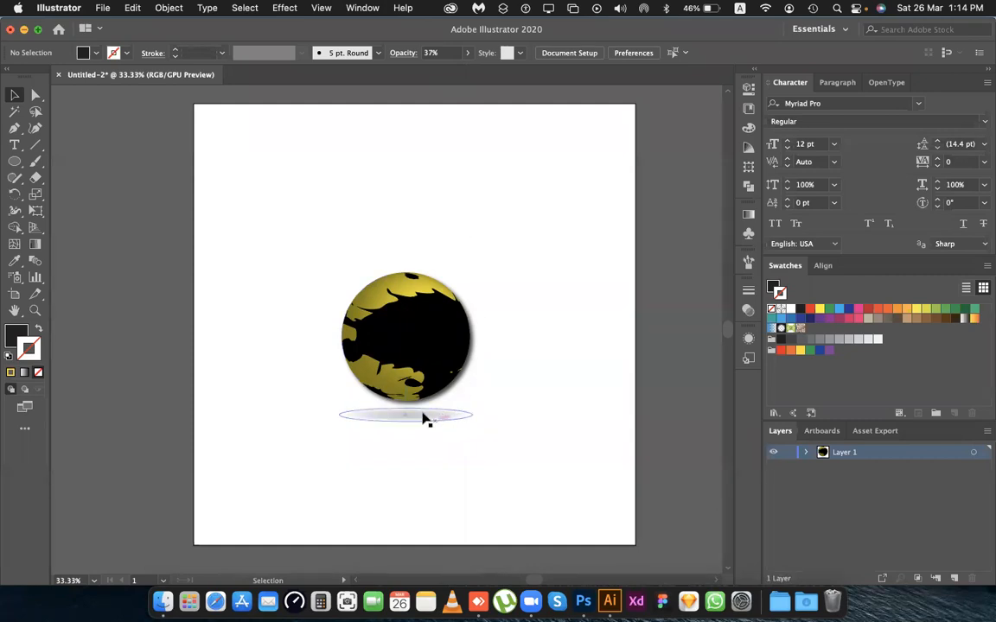
drag(416, 414, 422, 415)
click(517, 378)
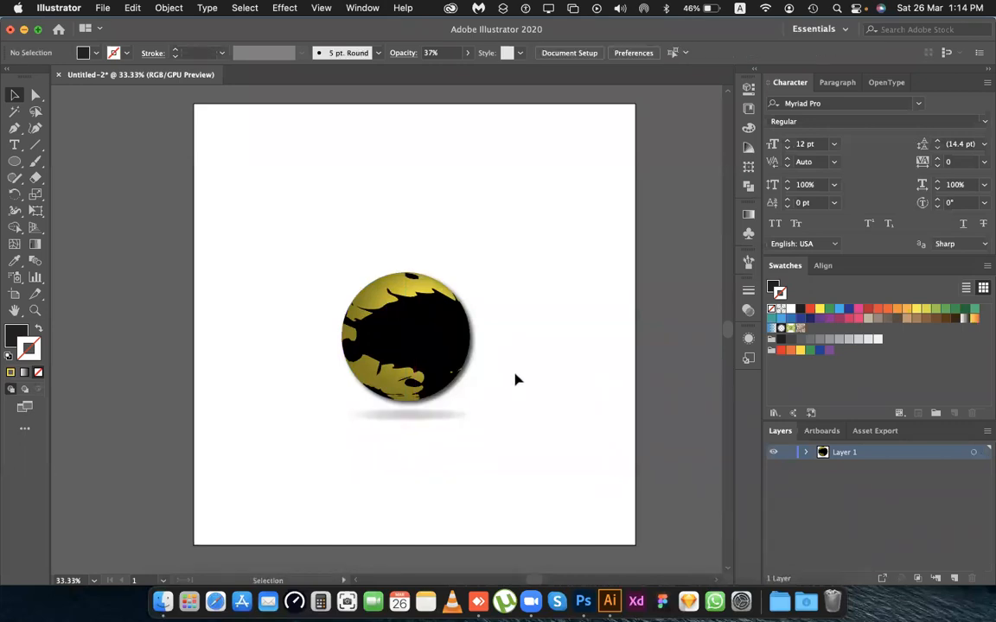